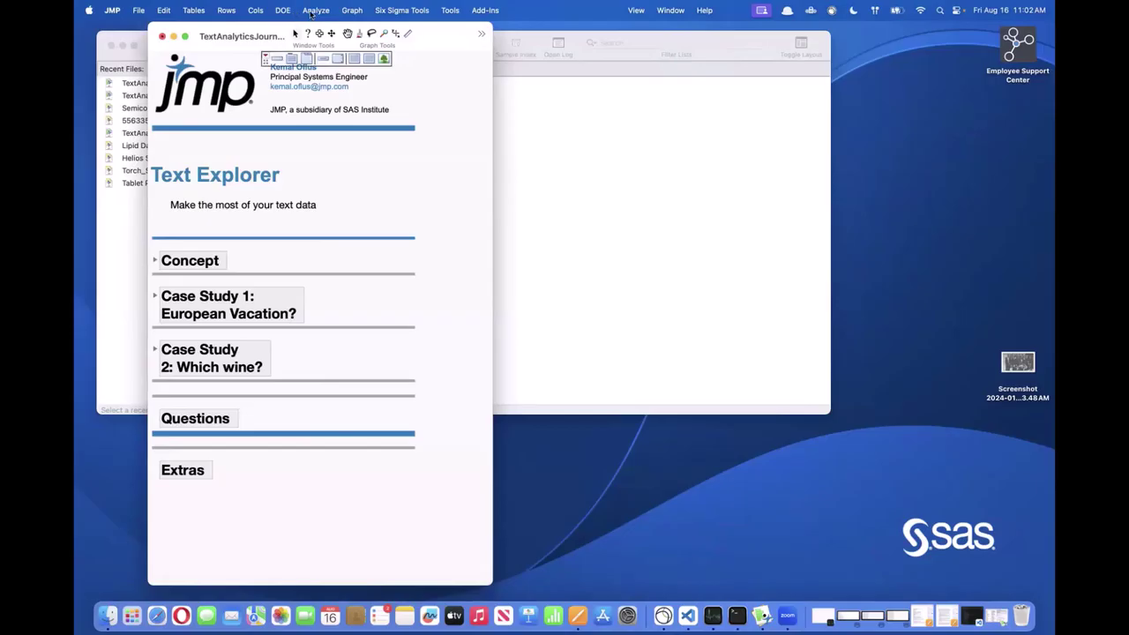
{"action": "left_click", "coordinate": [313, 11]}
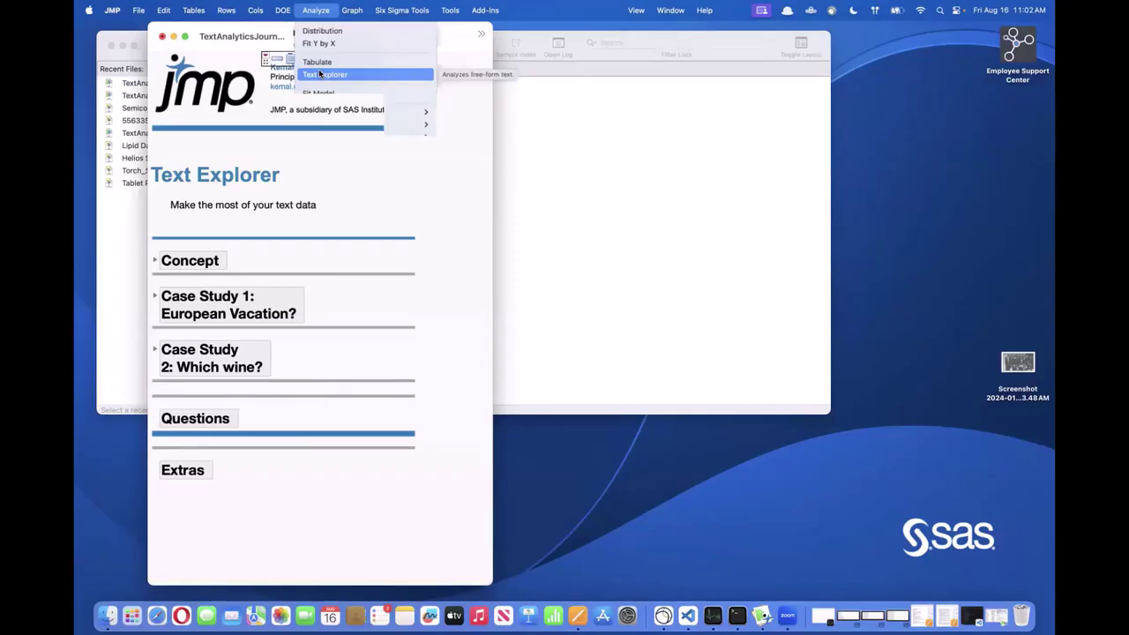
{"action": "left_click", "coordinate": [445, 294]}
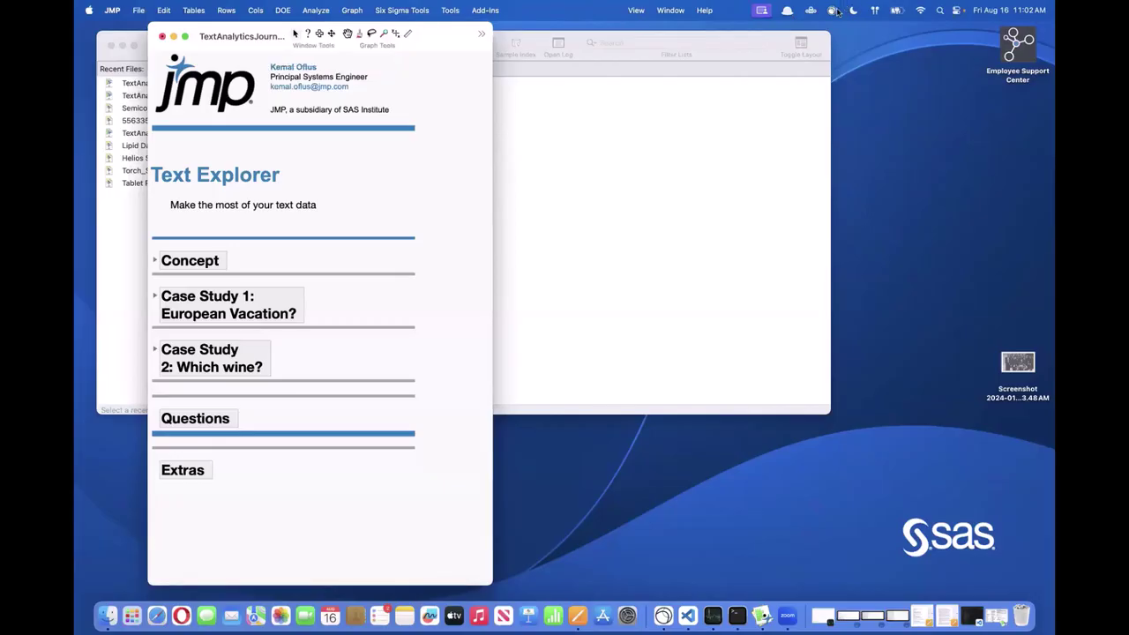
{"action": "left_click", "coordinate": [485, 10]}
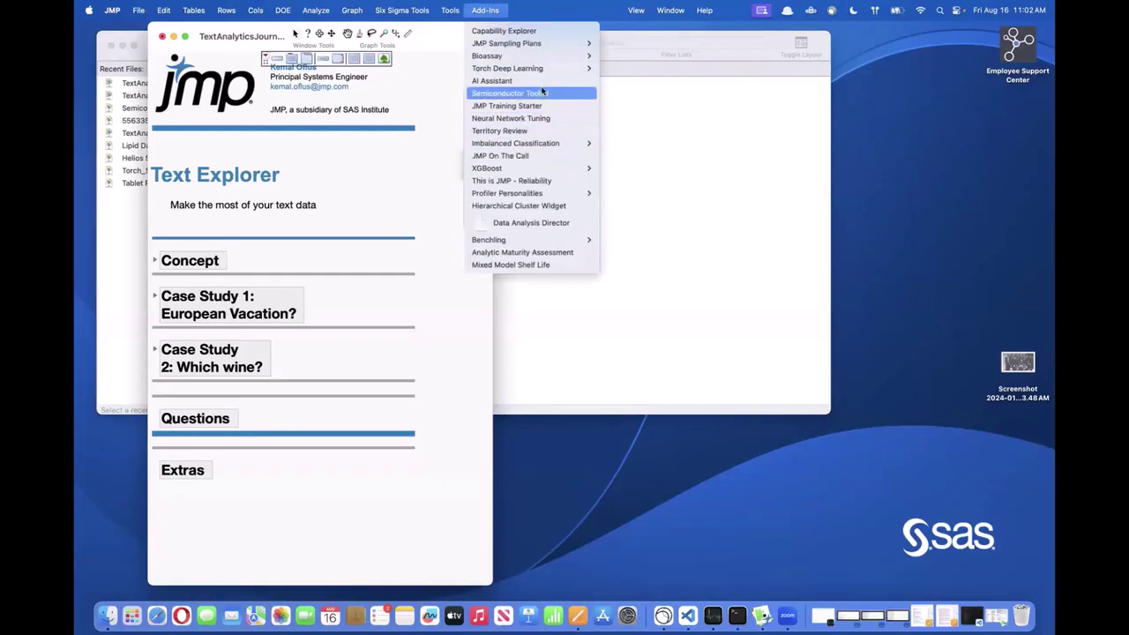
{"action": "mouse_move", "coordinate": [645, 99]}
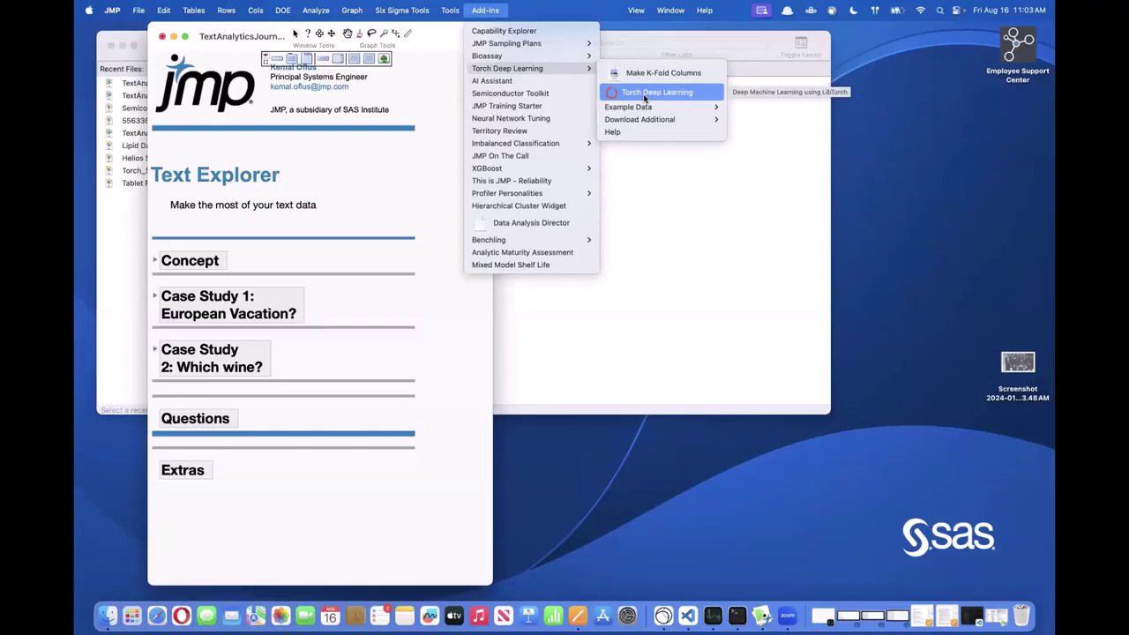
{"action": "mouse_move", "coordinate": [316, 12]}
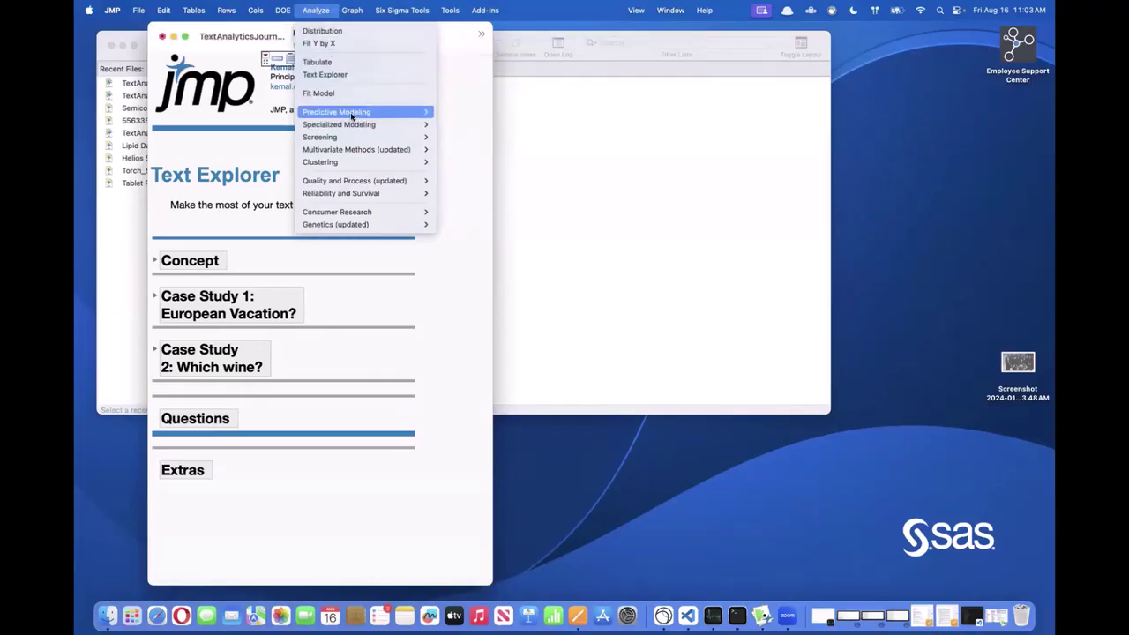
{"action": "mouse_move", "coordinate": [352, 116]}
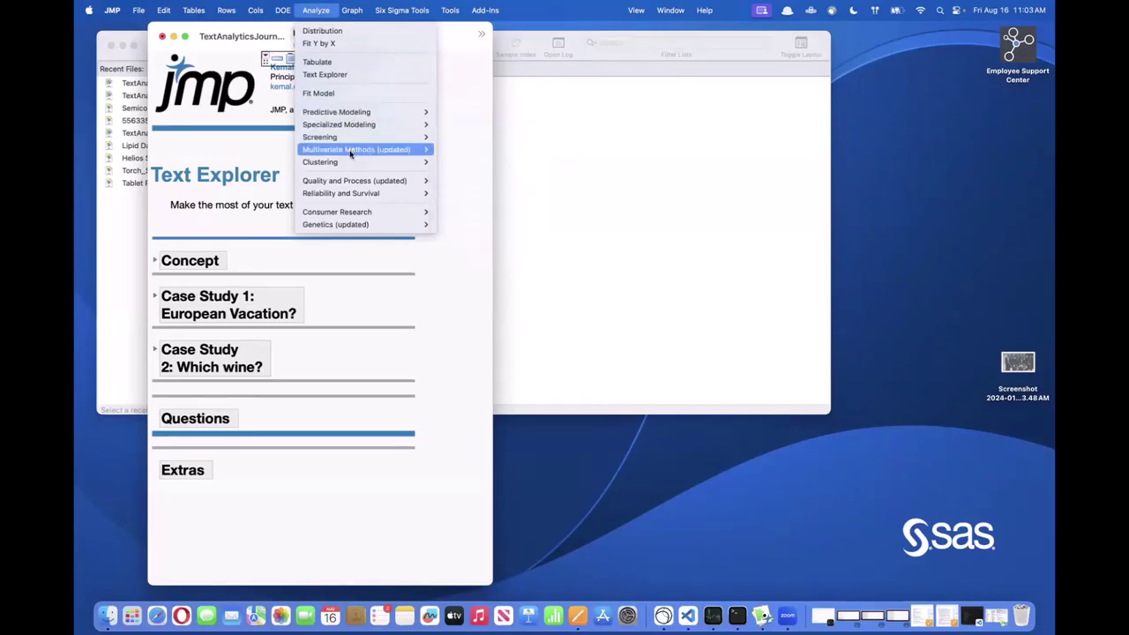
{"action": "left_click", "coordinate": [231, 152]}
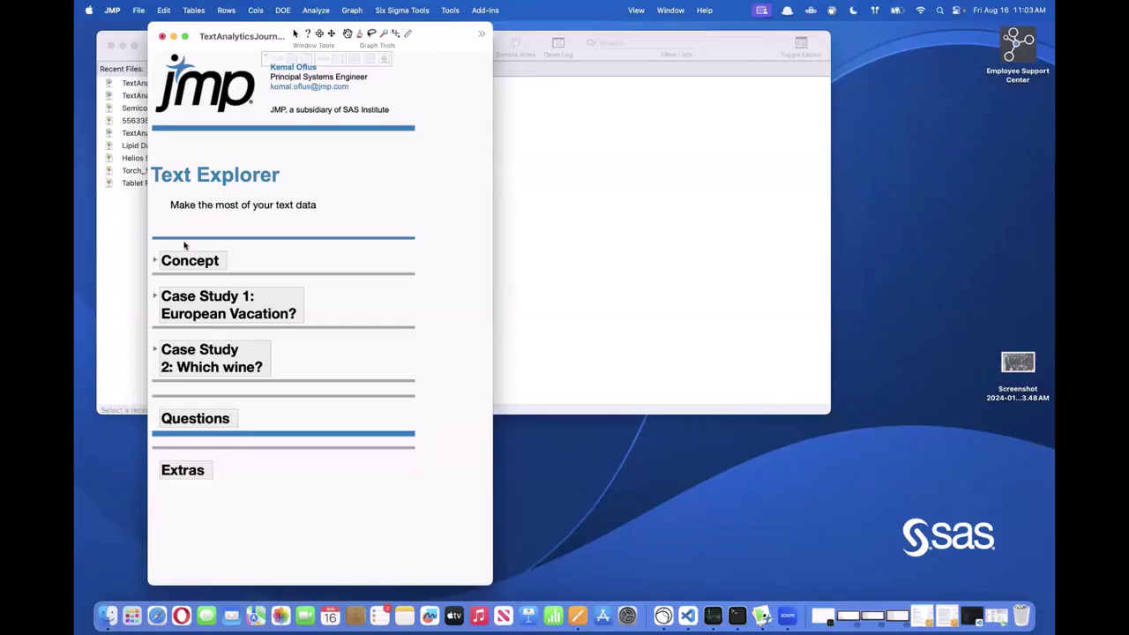
Step: Expand the journal's Concept section along with its Why and What of Text Analytics and Concept Review subsections
{"action": "left_click", "coordinate": [155, 260]}
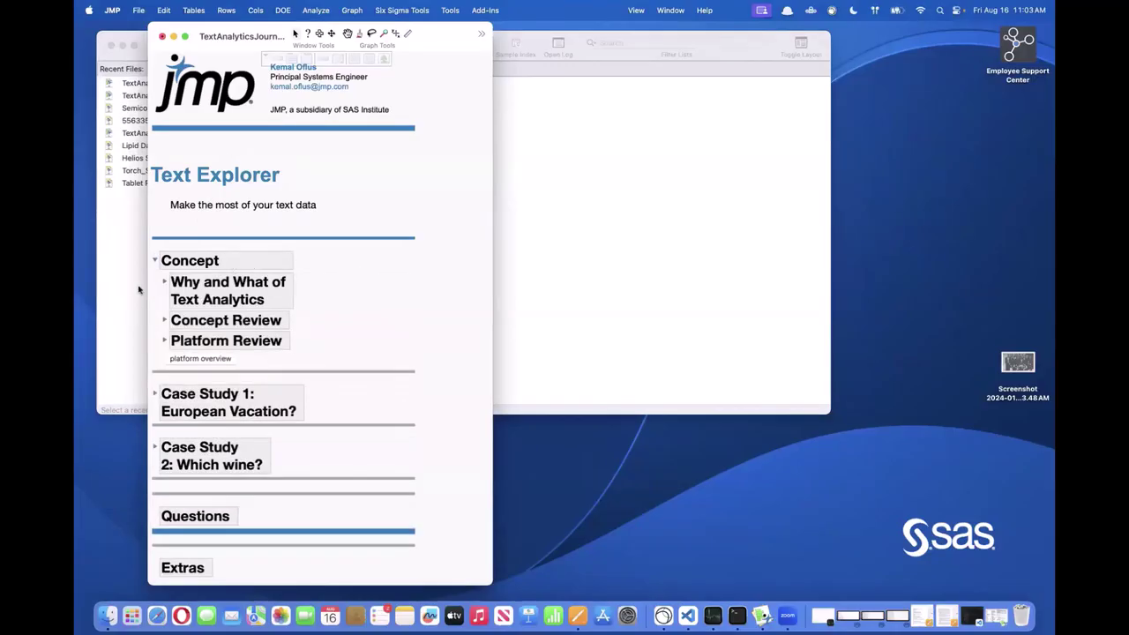
{"action": "left_click", "coordinate": [164, 281]}
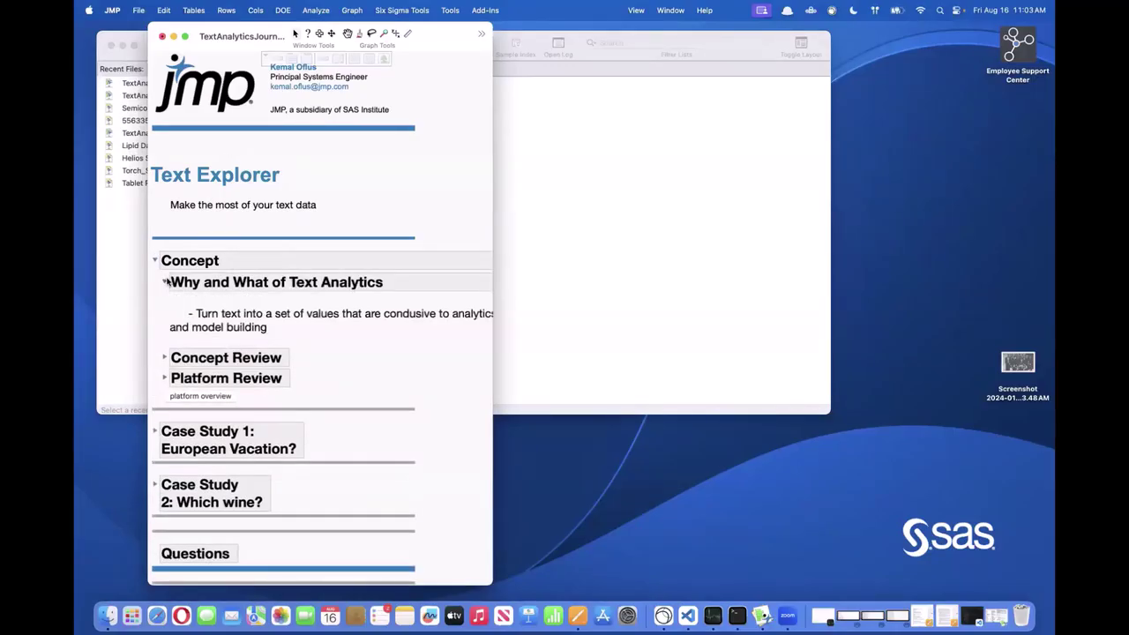
{"action": "left_click", "coordinate": [164, 357]}
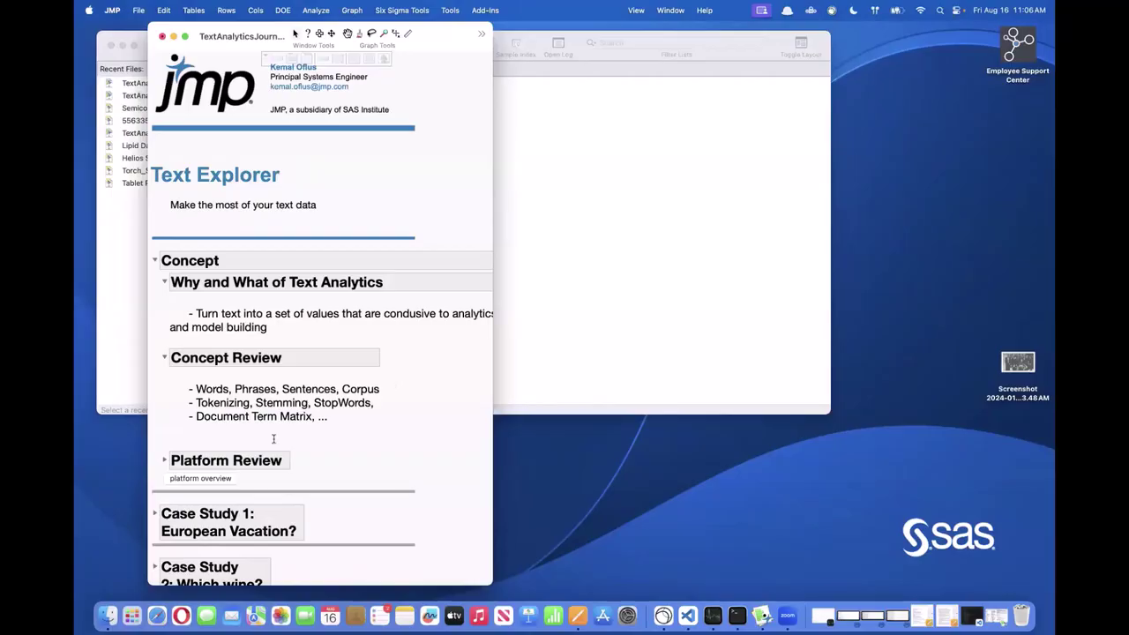
Step: Launch Text Explorer from the journal's platform overview and run it with Positive_Review as the text column
{"action": "left_click", "coordinate": [208, 481]}
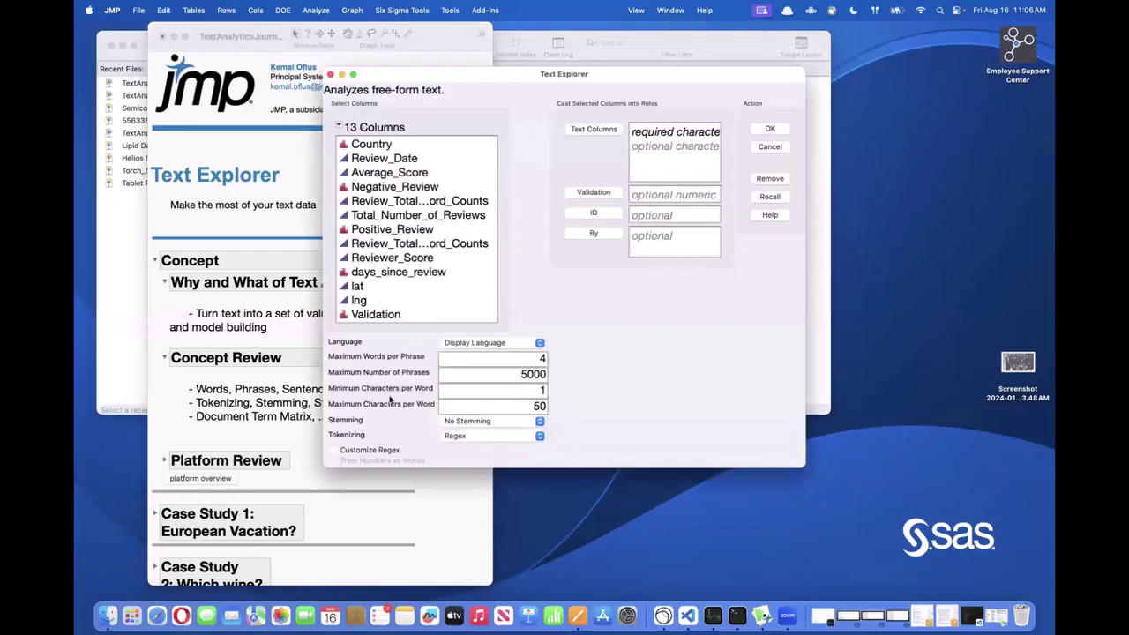
{"action": "left_click", "coordinate": [439, 230]}
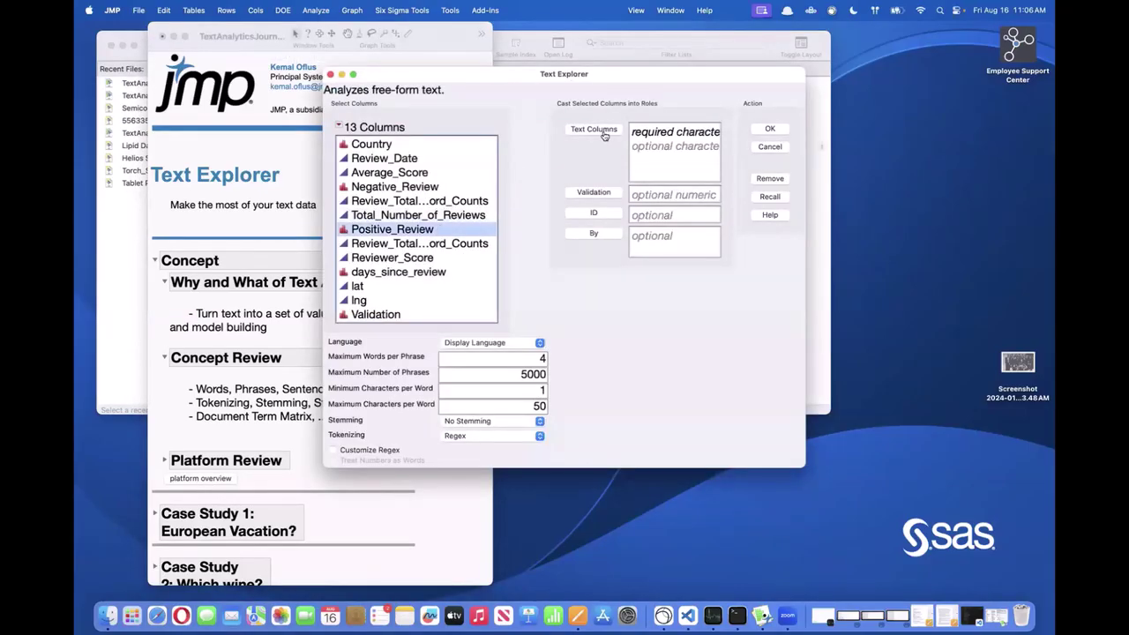
{"action": "left_click", "coordinate": [593, 129]}
{"action": "left_click", "coordinate": [767, 129]}
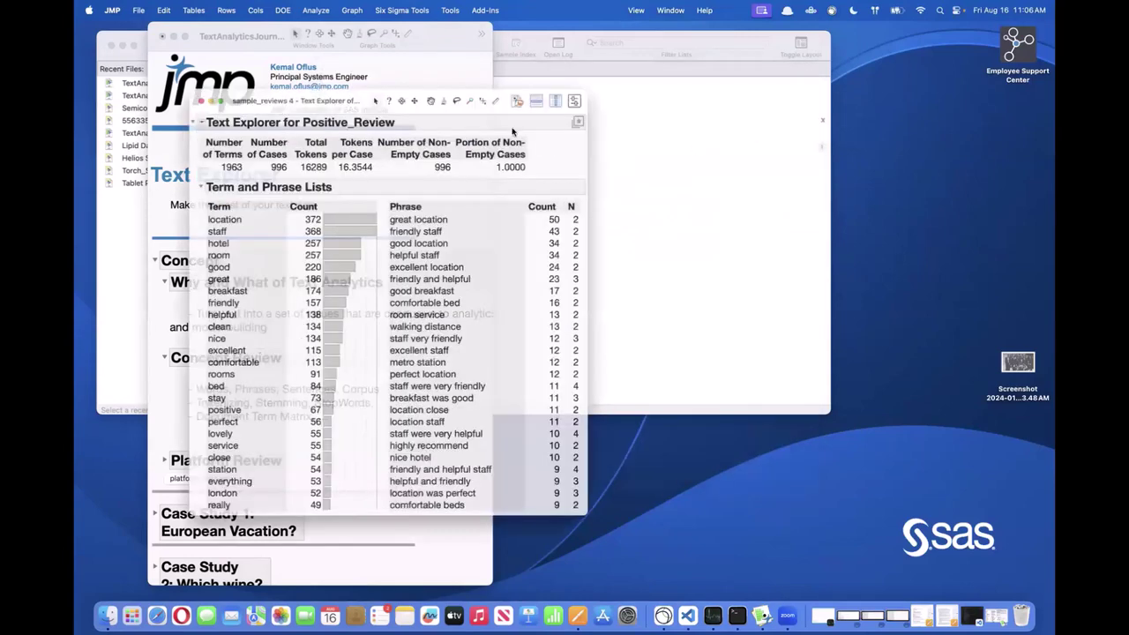
Step: Bring up the sample_reviews 4 data table and examine individual entries in the Negative_Review column
{"action": "left_click", "coordinate": [580, 104]}
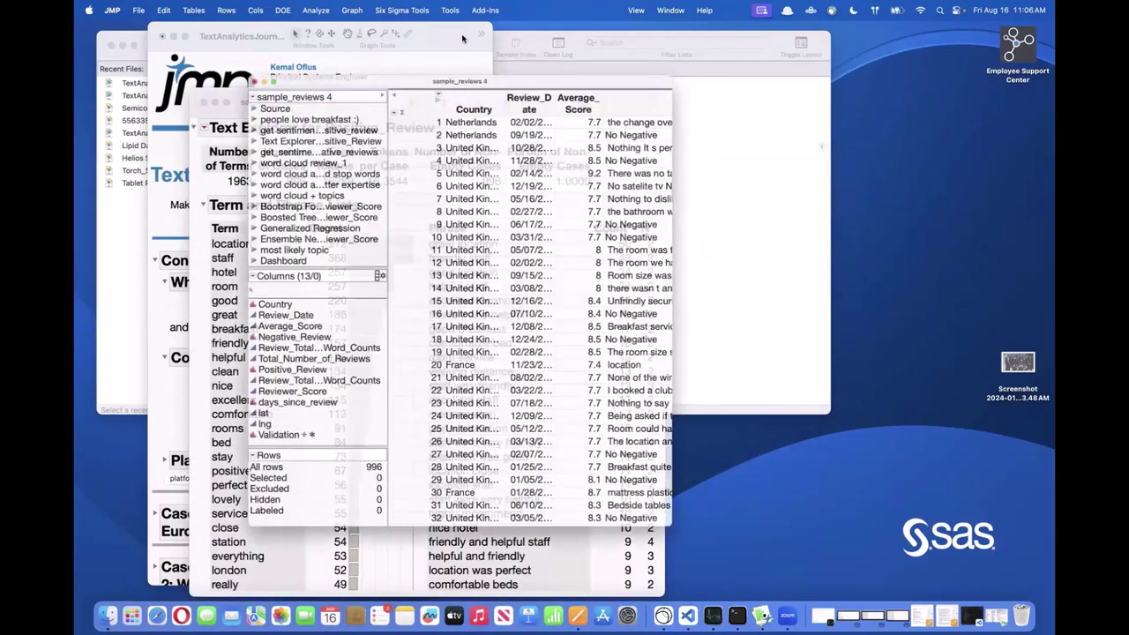
{"action": "scroll", "coordinate": [548, 92], "scroll_direction": "right", "scroll_amount": 2}
{"action": "scroll", "coordinate": [548, 92], "scroll_direction": "right", "scroll_amount": 4}
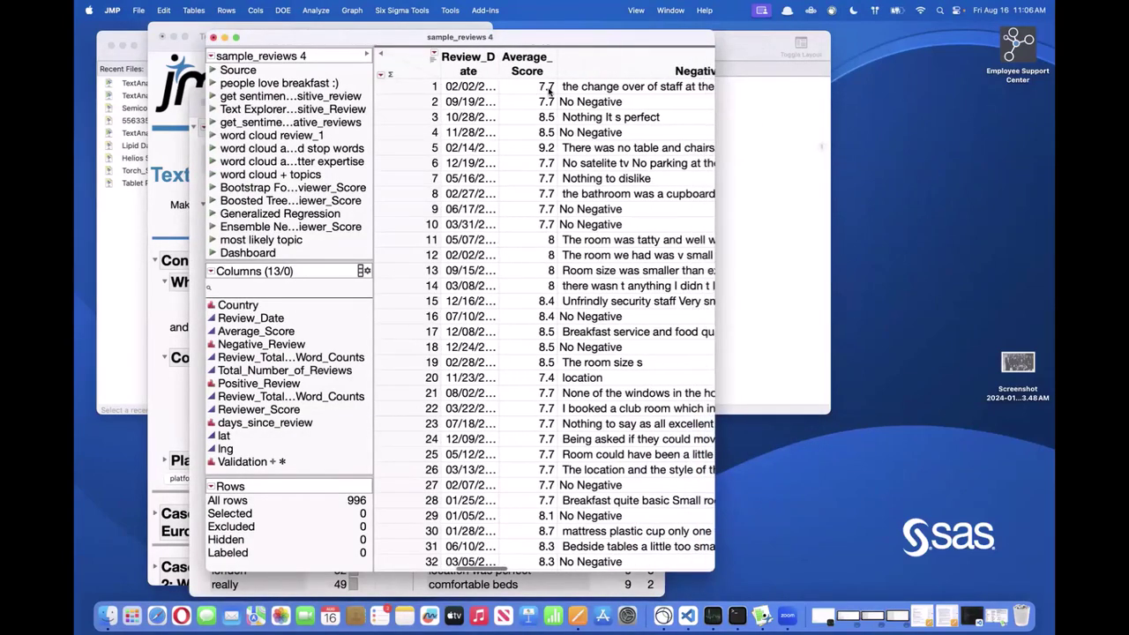
{"action": "scroll", "coordinate": [553, 333], "scroll_direction": "down", "scroll_amount": 10}
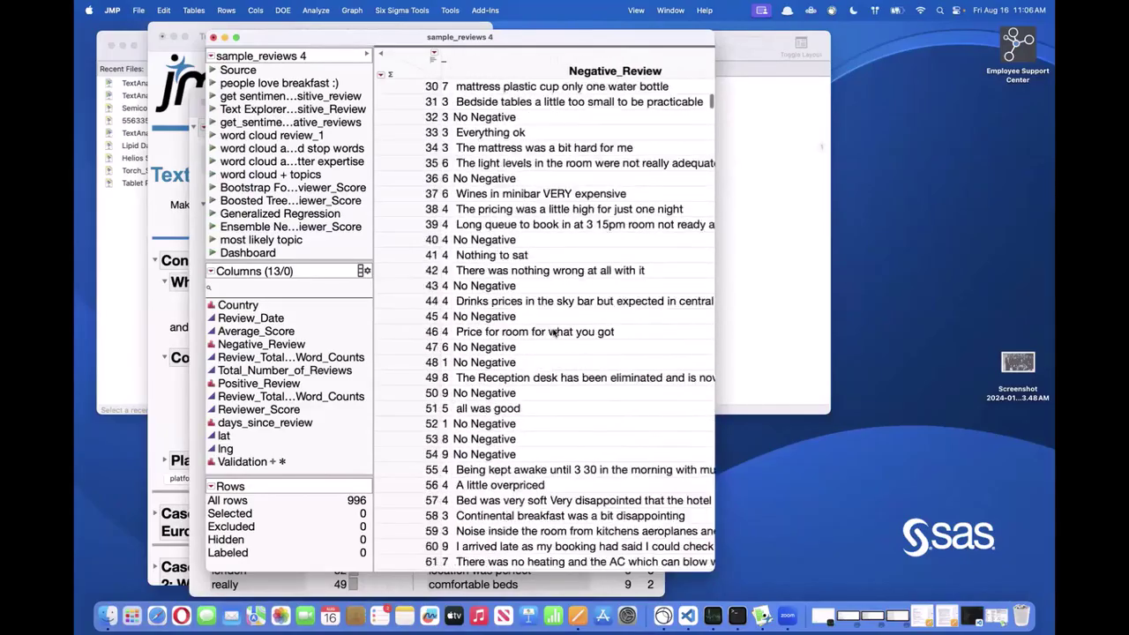
{"action": "scroll", "coordinate": [553, 333], "scroll_direction": "up", "scroll_amount": 10}
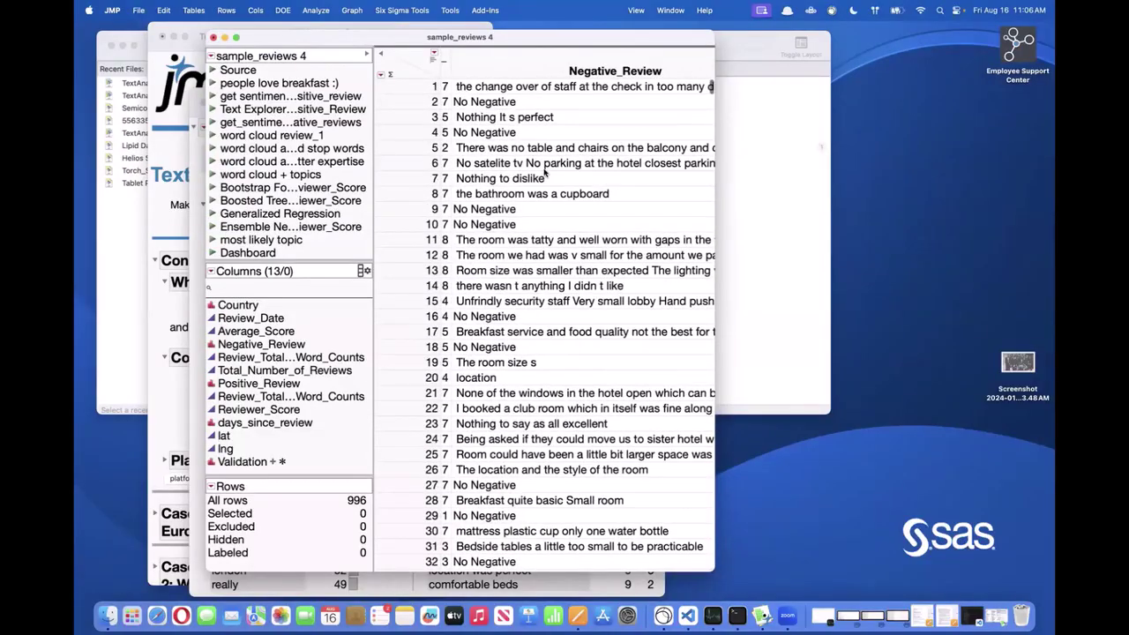
{"action": "left_click", "coordinate": [498, 89]}
{"action": "left_click", "coordinate": [499, 117]}
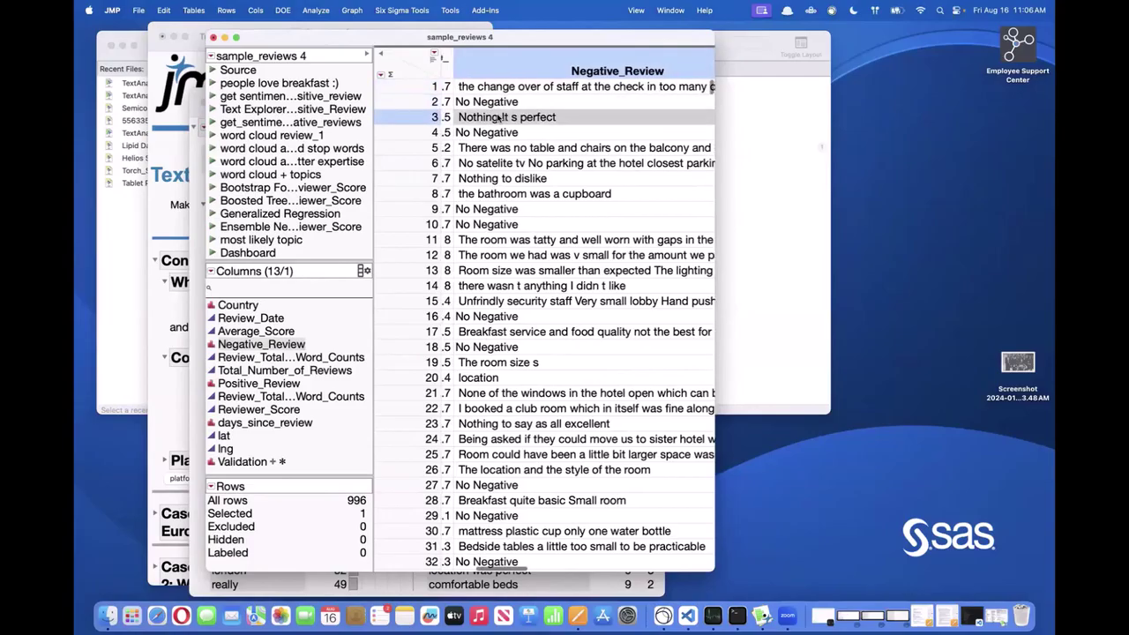
{"action": "left_click", "coordinate": [527, 240]}
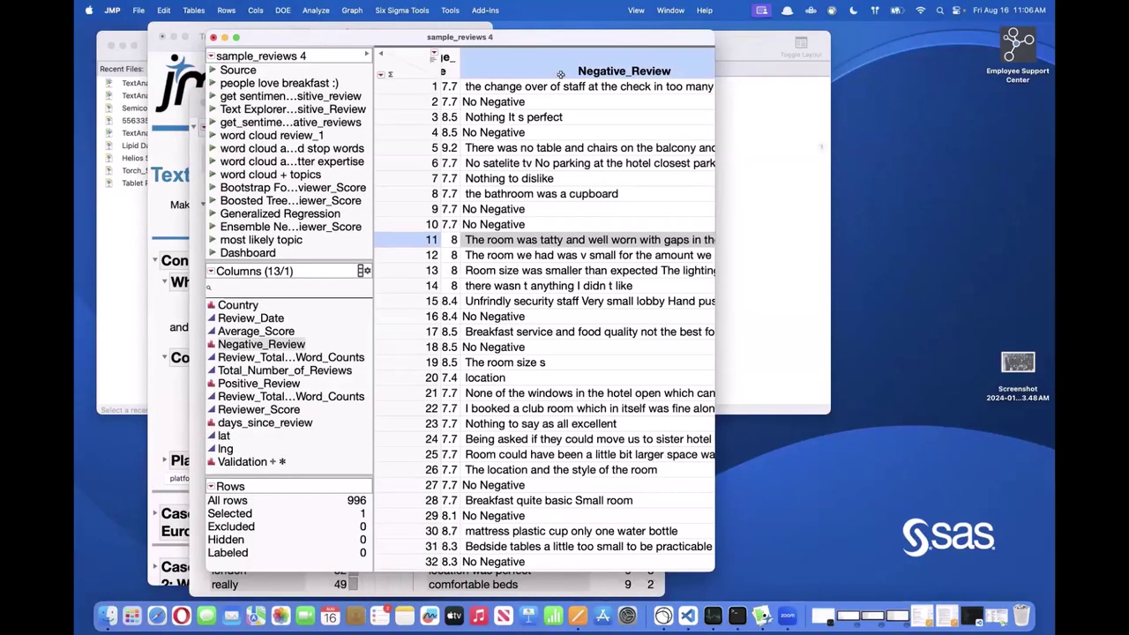
{"action": "left_click", "coordinate": [504, 86]}
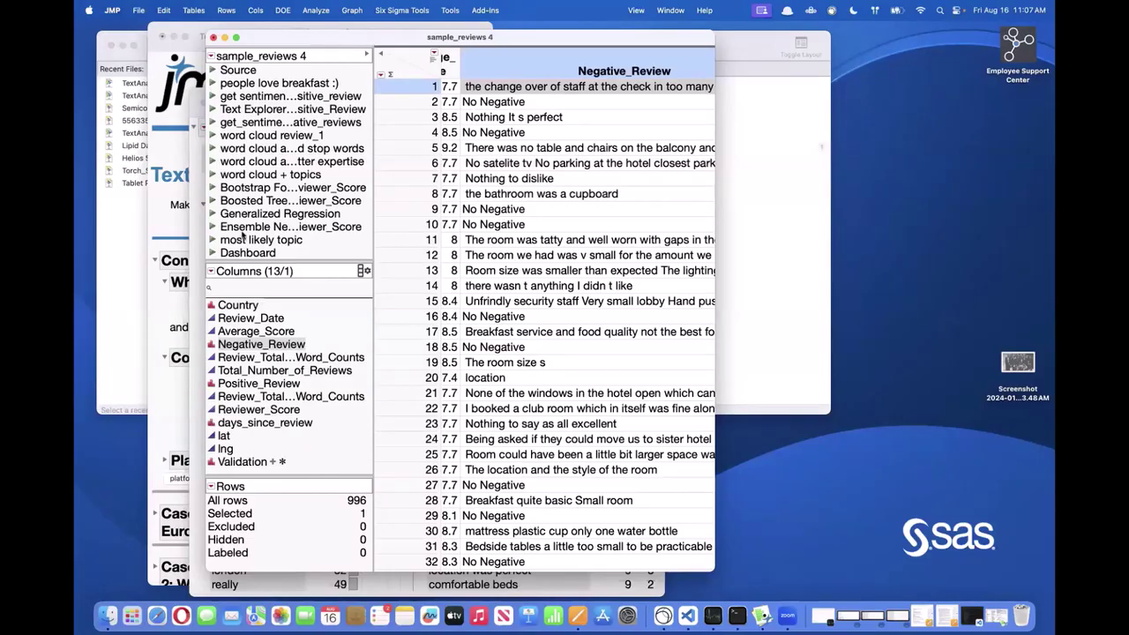
Step: Return to the journal and expand the Platform Review section to read its list of text analysis tasks
{"action": "left_click", "coordinate": [169, 480]}
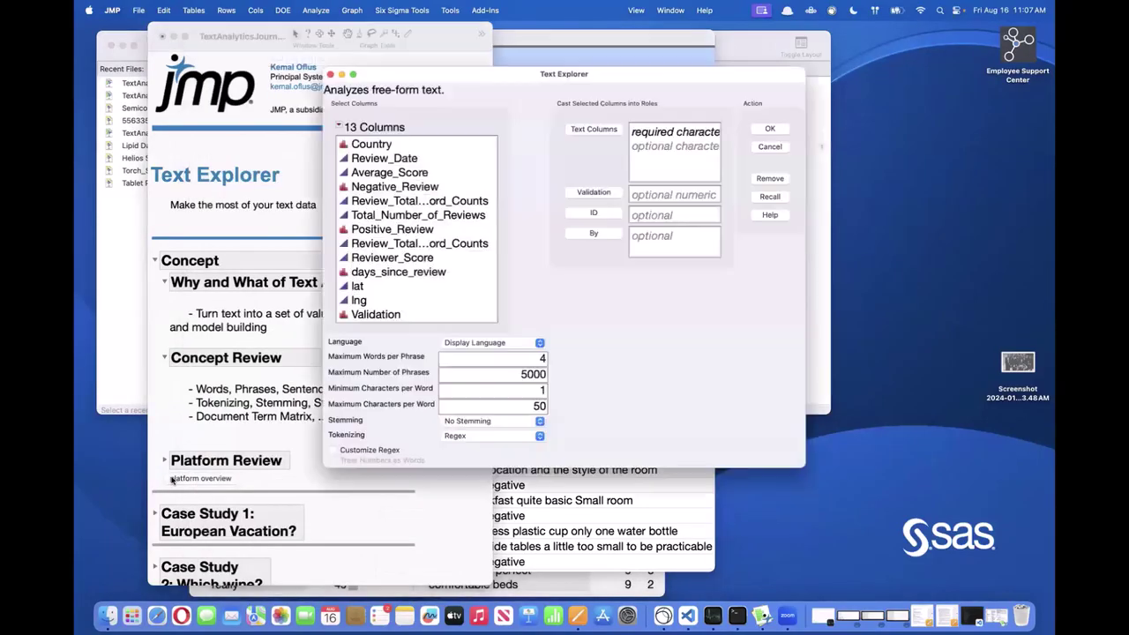
{"action": "left_click", "coordinate": [173, 425]}
{"action": "left_click", "coordinate": [163, 460]}
{"action": "scroll", "coordinate": [173, 445], "scroll_direction": "down", "scroll_amount": 3}
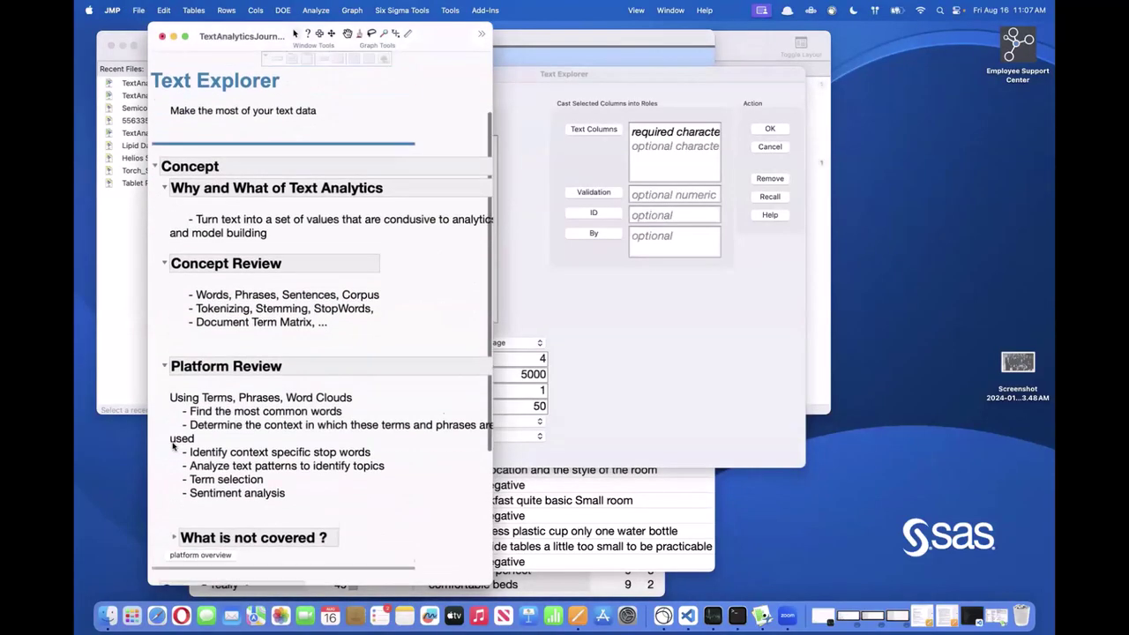
{"action": "scroll", "coordinate": [173, 446], "scroll_direction": "down", "scroll_amount": 3}
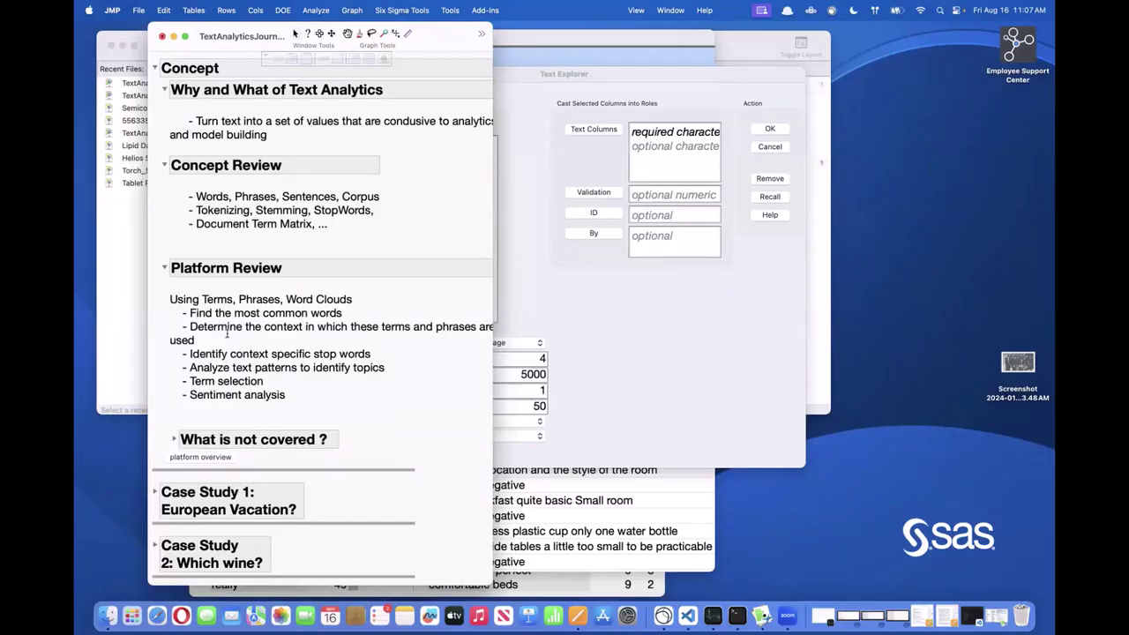
{"action": "scroll", "coordinate": [228, 335], "scroll_direction": "down", "scroll_amount": 2}
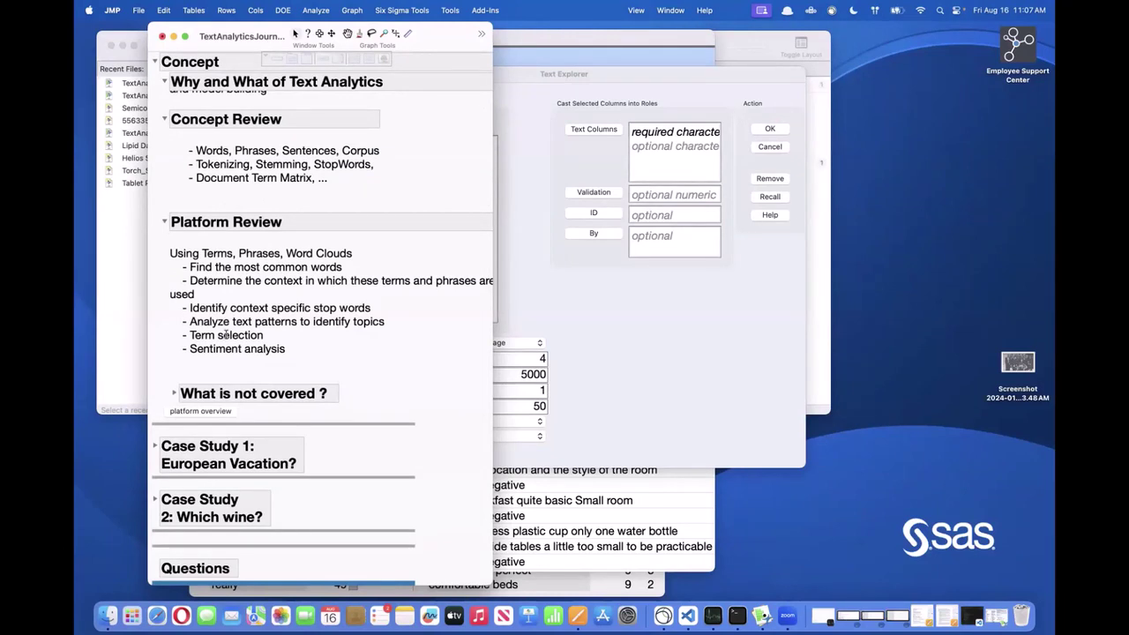
{"action": "left_click", "coordinate": [291, 350]}
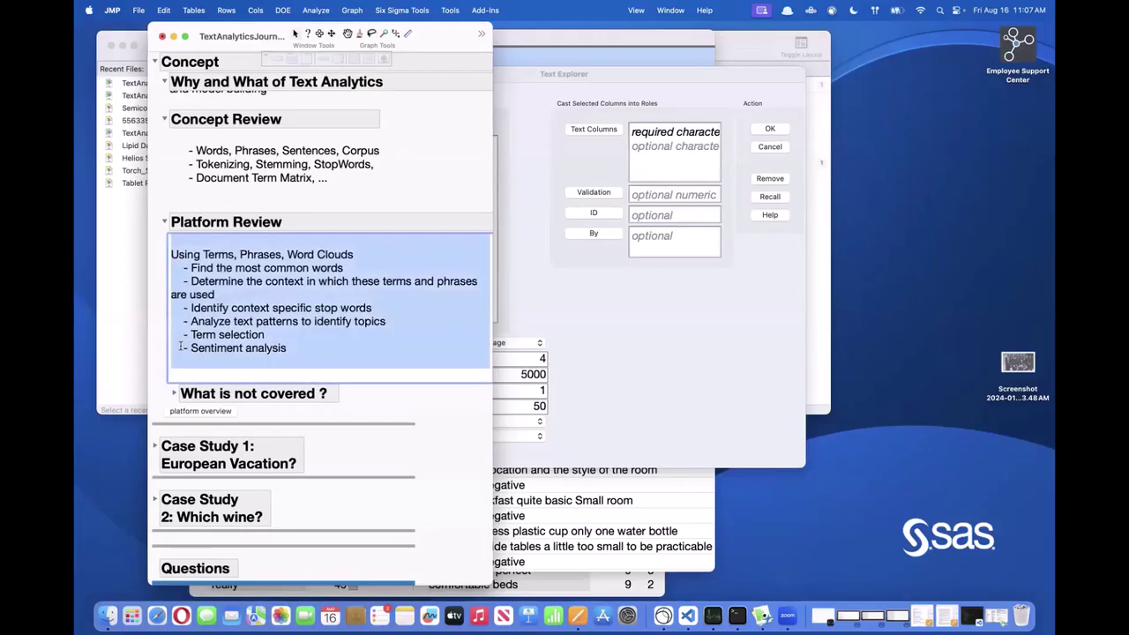
{"action": "left_click", "coordinate": [308, 349]}
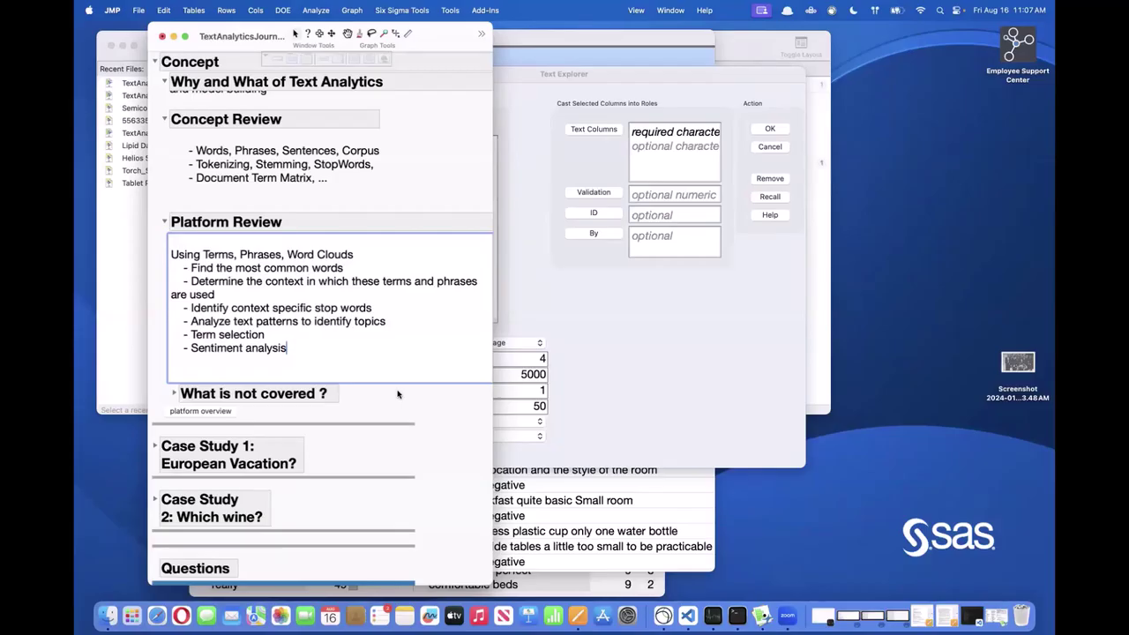
Step: Expand the What is not covered ? subsection under Platform Review and read its list of topics
{"action": "left_click", "coordinate": [173, 393]}
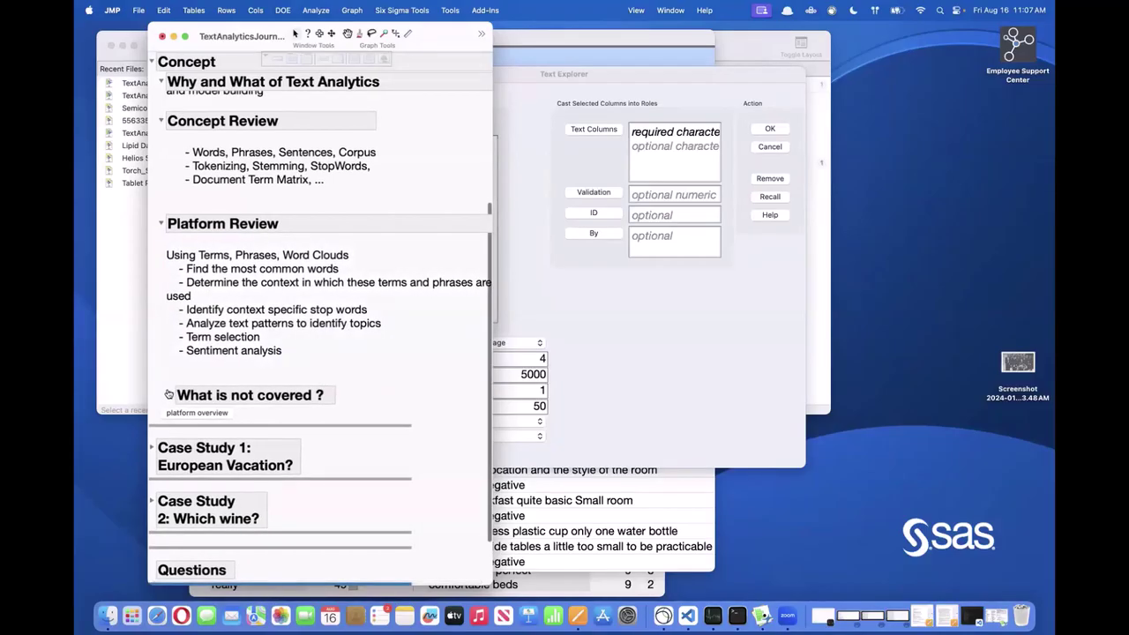
{"action": "scroll", "coordinate": [188, 386], "scroll_direction": "down", "scroll_amount": 3}
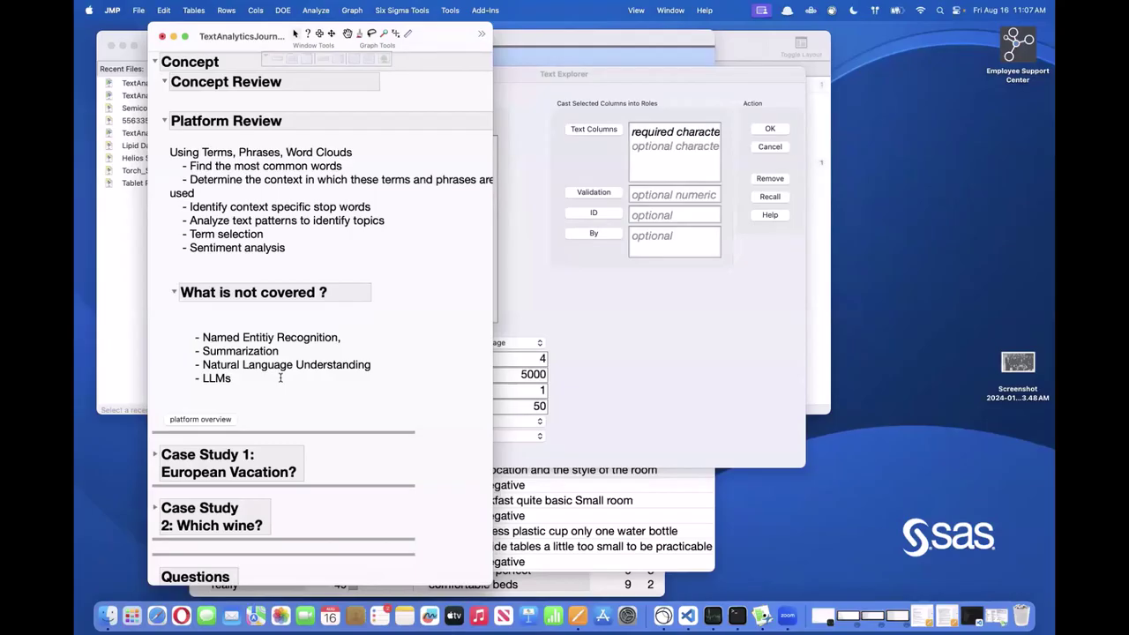
{"action": "scroll", "coordinate": [276, 363], "scroll_direction": "right", "scroll_amount": 1}
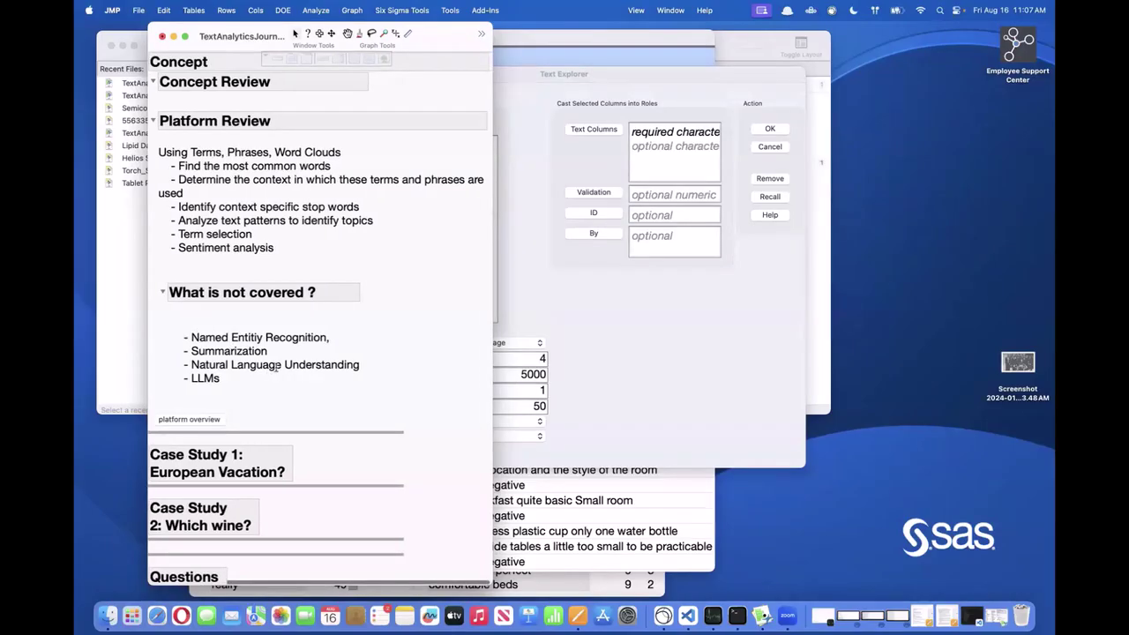
{"action": "scroll", "coordinate": [304, 386], "scroll_direction": "left", "scroll_amount": 1}
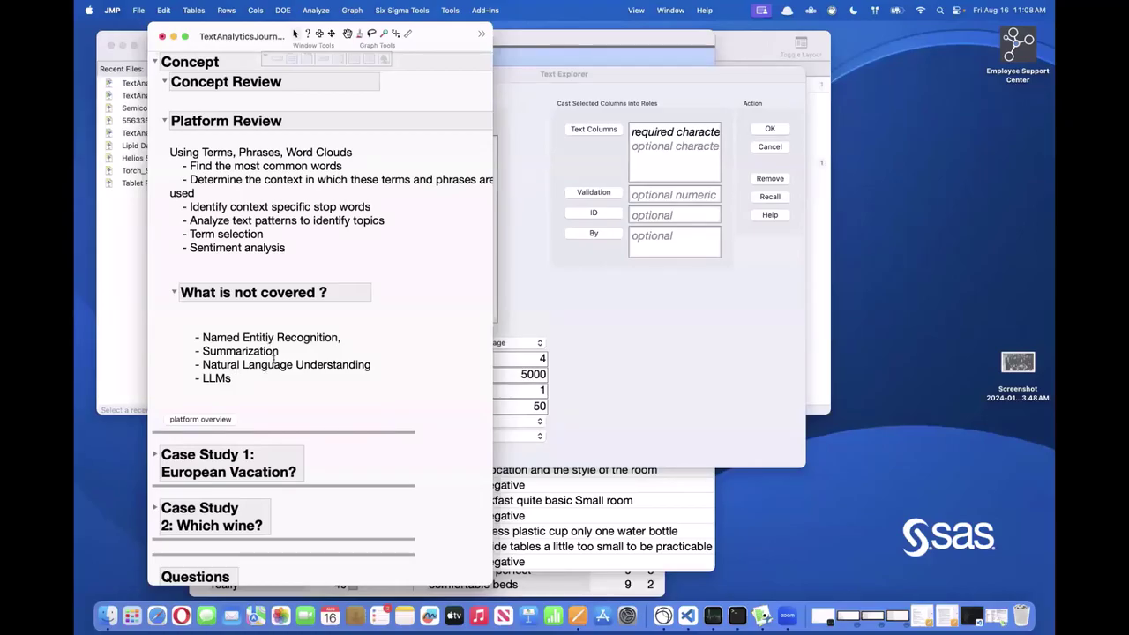
Step: Launch Text Explorer again from the journal's platform overview and assign Positive_Review as the text column
{"action": "left_click", "coordinate": [221, 420]}
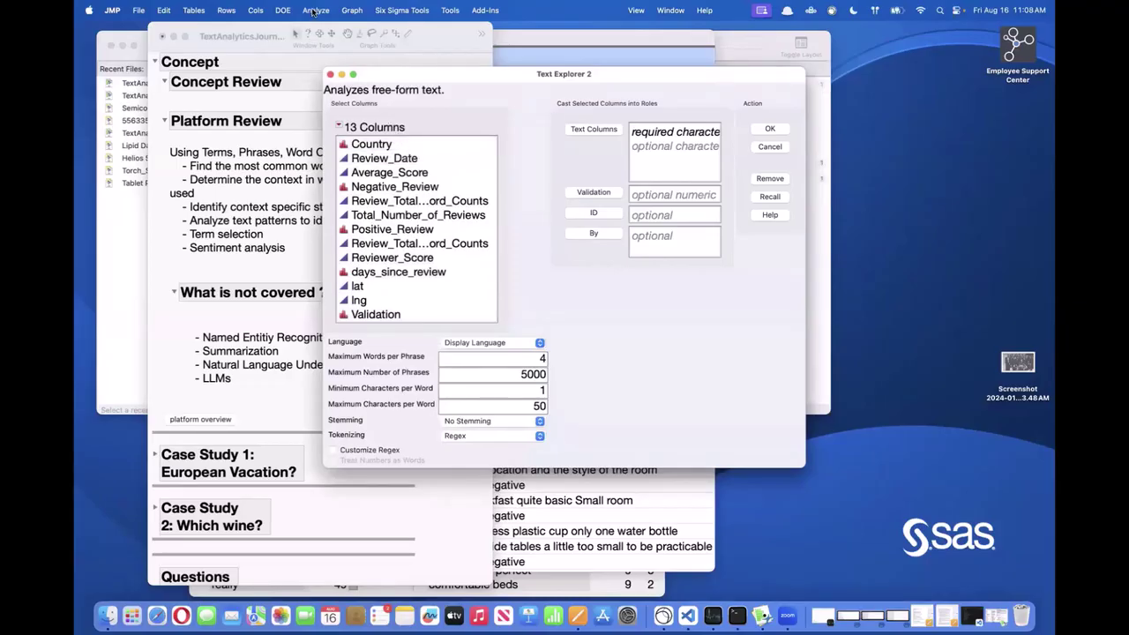
{"action": "left_click", "coordinate": [321, 44]}
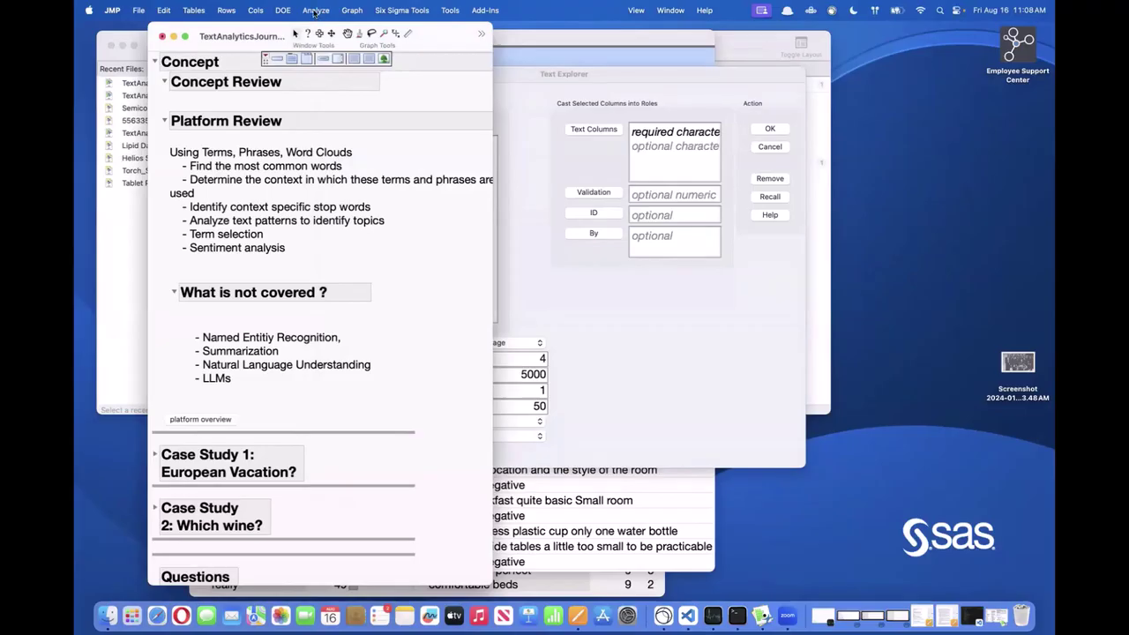
{"action": "left_click", "coordinate": [319, 80]}
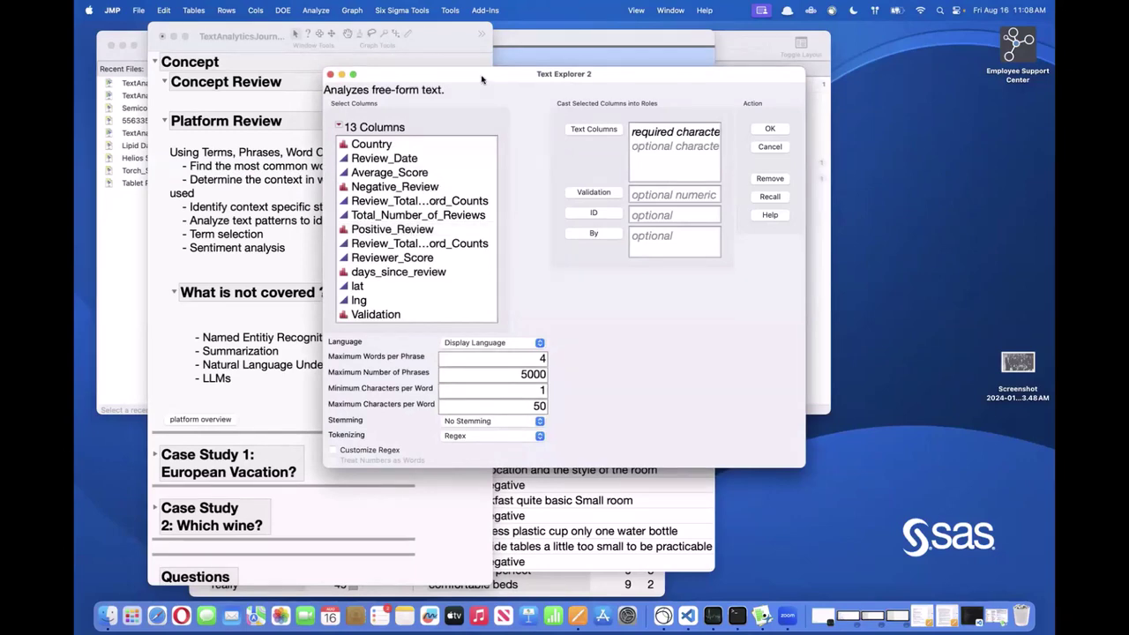
{"action": "left_click_drag", "start_coordinate": [480, 79], "coordinate": [306, 100]}
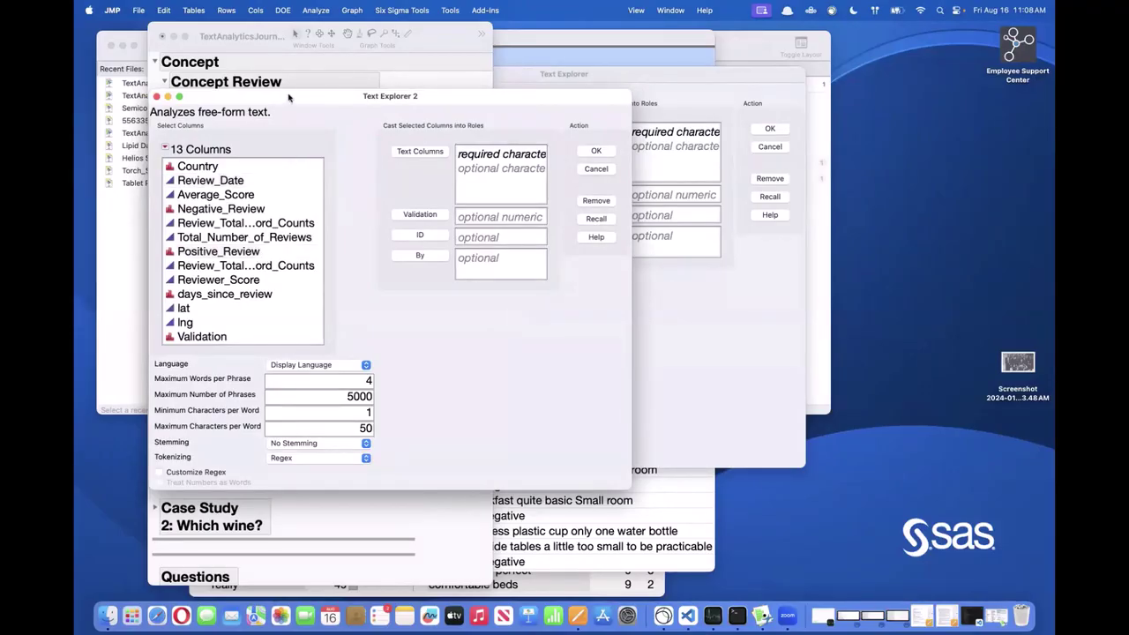
{"action": "left_click", "coordinate": [256, 218]}
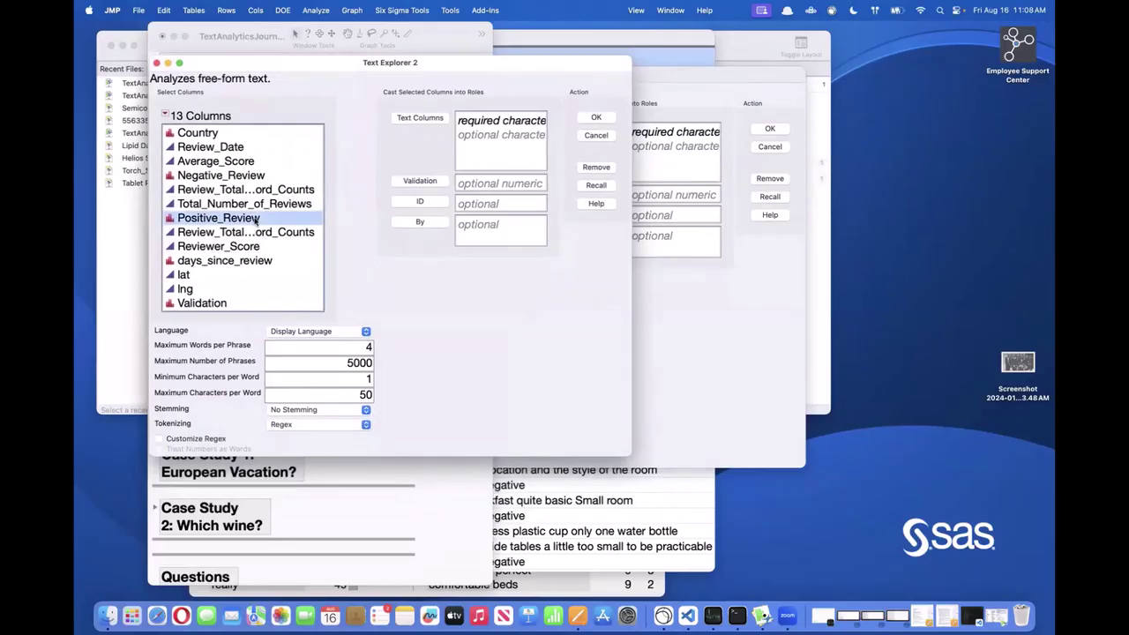
{"action": "left_click", "coordinate": [431, 123]}
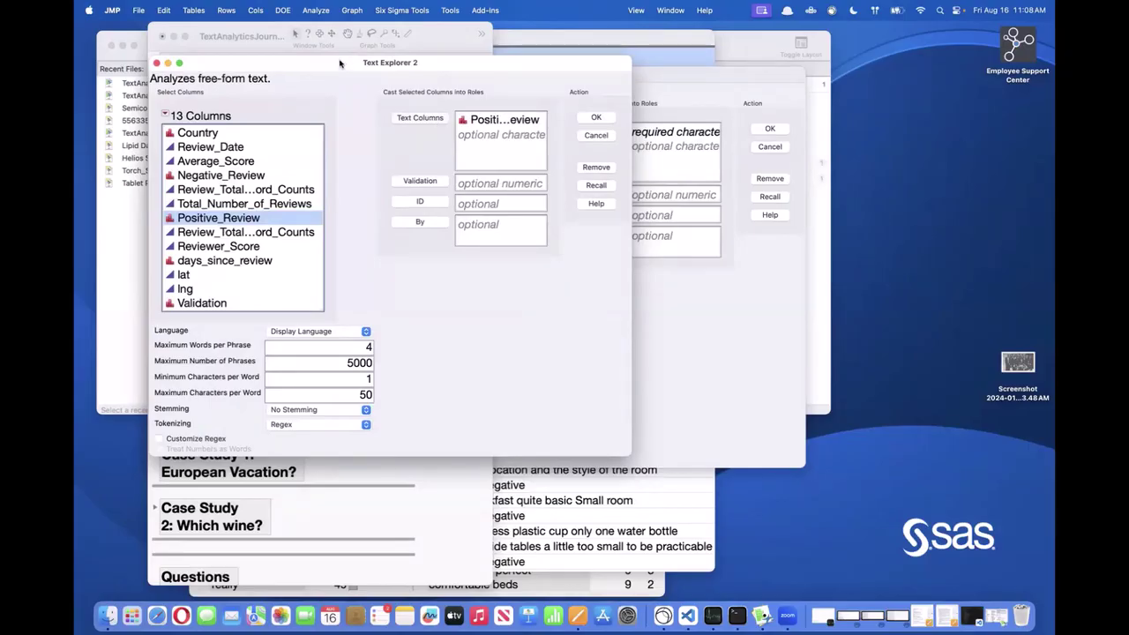
{"action": "mouse_move", "coordinate": [340, 64]}
{"action": "left_mouse_down"}
{"action": "mouse_move", "coordinate": [336, 114]}
{"action": "mouse_move", "coordinate": [323, 117]}
{"action": "mouse_move", "coordinate": [328, 79]}
{"action": "left_mouse_up"}
{"action": "mouse_move", "coordinate": [485, 112]}
{"action": "left_mouse_down"}
{"action": "mouse_move", "coordinate": [381, 132]}
{"action": "mouse_move", "coordinate": [494, 93]}
{"action": "mouse_move", "coordinate": [466, 114]}
{"action": "mouse_move", "coordinate": [477, 107]}
{"action": "left_mouse_up"}
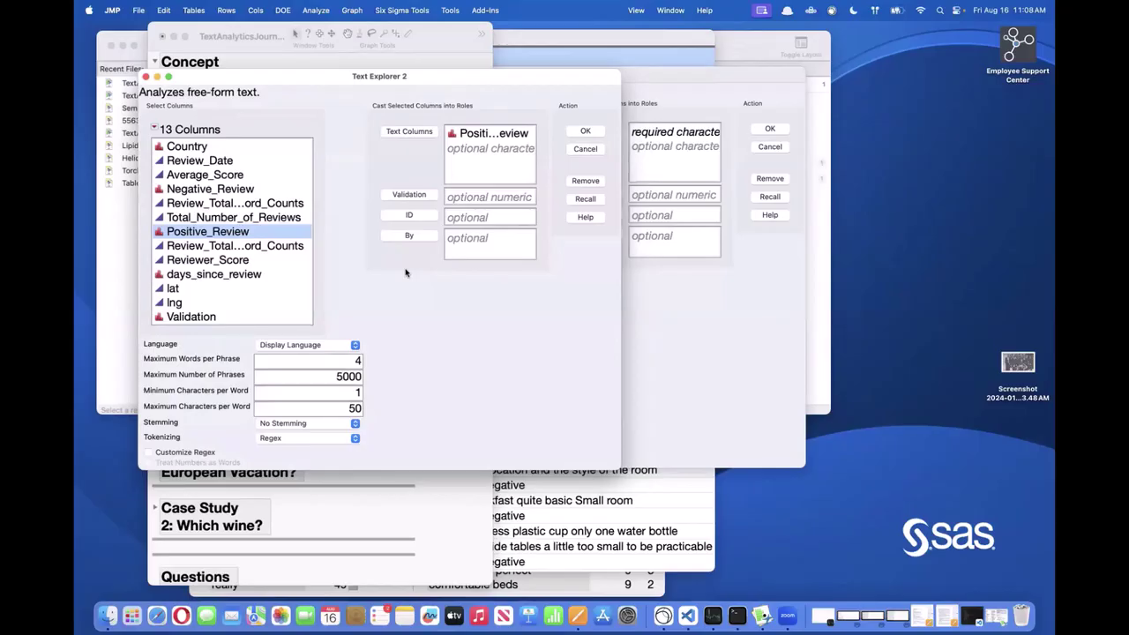
Step: Examine the available Language choices and the Maximum Words per Phrase and Maximum Number of Phrases settings
{"action": "left_click_drag", "start_coordinate": [504, 312], "coordinate": [442, 310]}
{"action": "mouse_move", "coordinate": [284, 321]}
{"action": "left_mouse_down"}
{"action": "mouse_move", "coordinate": [343, 364]}
{"action": "mouse_move", "coordinate": [317, 310]}
{"action": "mouse_move", "coordinate": [364, 316]}
{"action": "left_mouse_up"}
{"action": "left_click", "coordinate": [355, 344]}
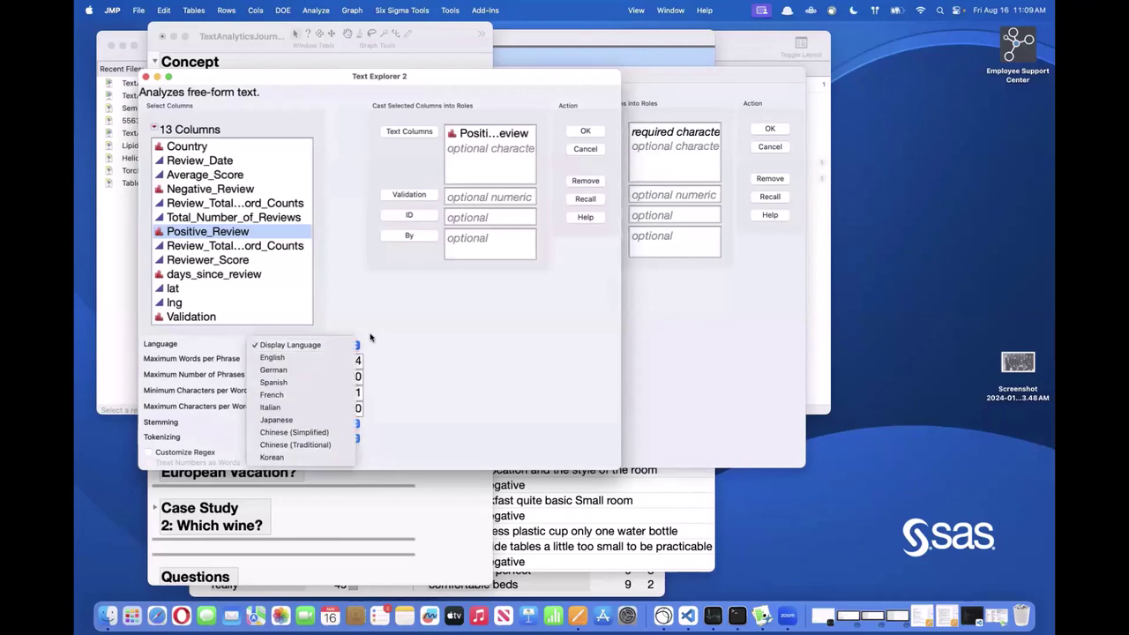
{"action": "left_click", "coordinate": [415, 320]}
{"action": "left_click_drag", "start_coordinate": [422, 319], "coordinate": [346, 335]}
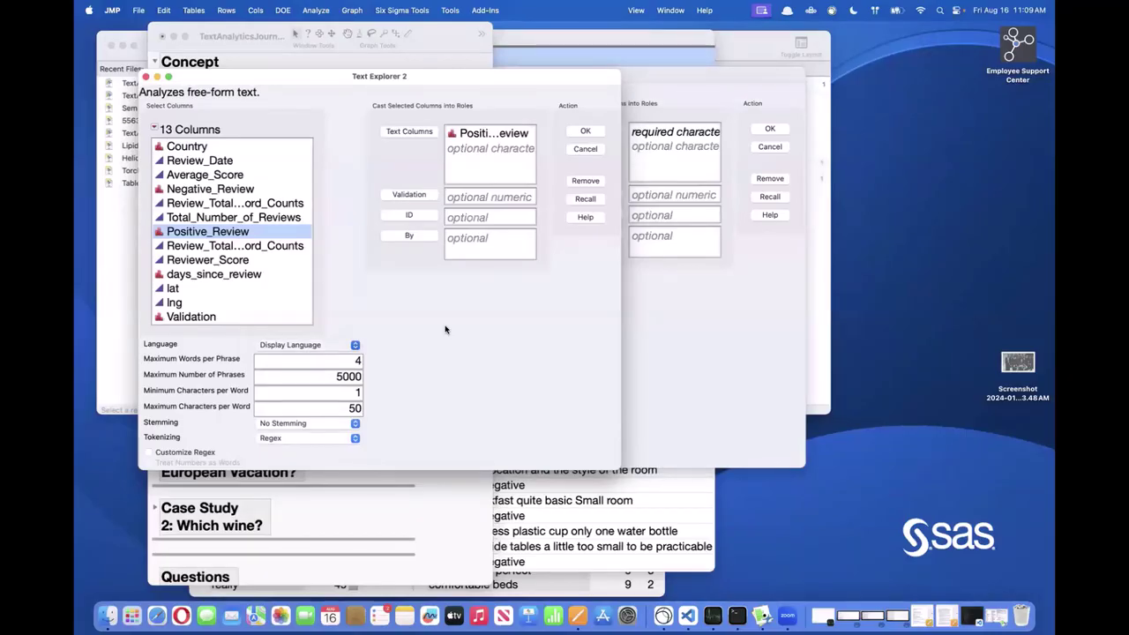
{"action": "left_click", "coordinate": [340, 345]}
{"action": "left_click", "coordinate": [439, 337]}
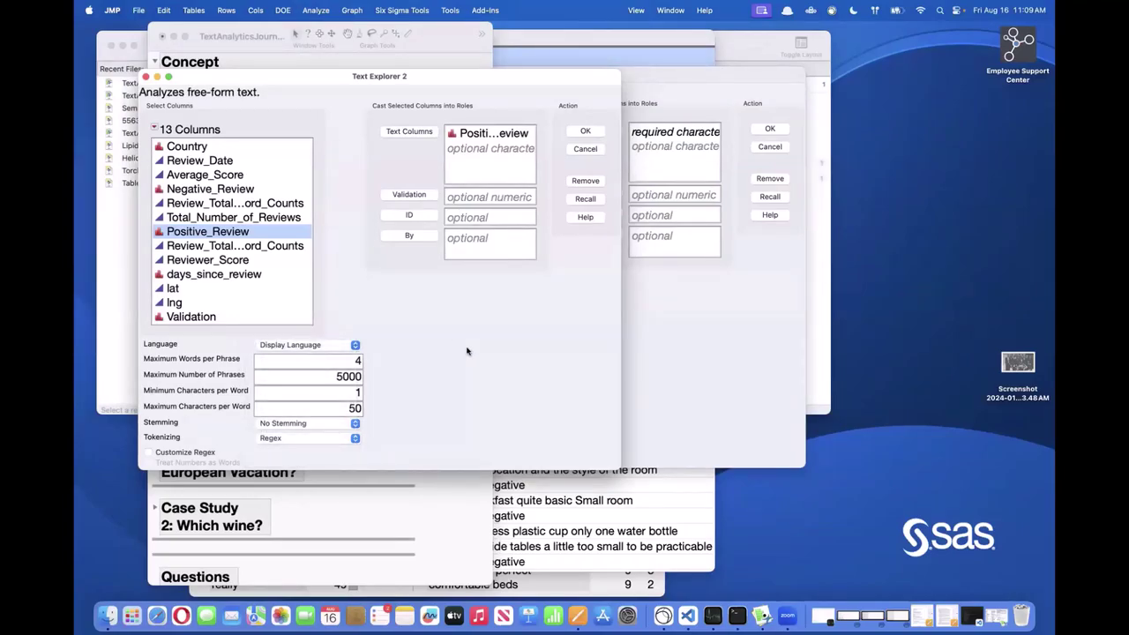
{"action": "mouse_move", "coordinate": [439, 358]}
{"action": "left_mouse_down"}
{"action": "mouse_move", "coordinate": [185, 353]}
{"action": "mouse_move", "coordinate": [208, 372]}
{"action": "mouse_move", "coordinate": [407, 365]}
{"action": "mouse_move", "coordinate": [290, 351]}
{"action": "mouse_move", "coordinate": [157, 355]}
{"action": "mouse_move", "coordinate": [192, 371]}
{"action": "mouse_move", "coordinate": [414, 362]}
{"action": "left_mouse_up"}
{"action": "mouse_move", "coordinate": [446, 356]}
{"action": "left_mouse_down"}
{"action": "mouse_move", "coordinate": [218, 349]}
{"action": "mouse_move", "coordinate": [226, 373]}
{"action": "mouse_move", "coordinate": [393, 355]}
{"action": "left_mouse_up"}
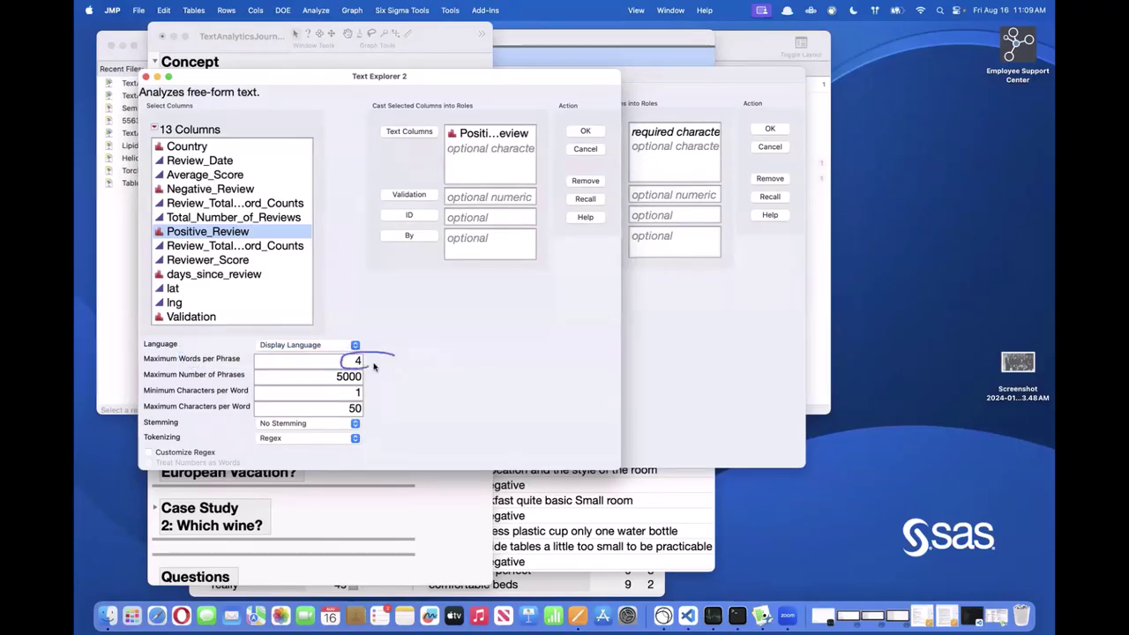
{"action": "left_click", "coordinate": [356, 361]}
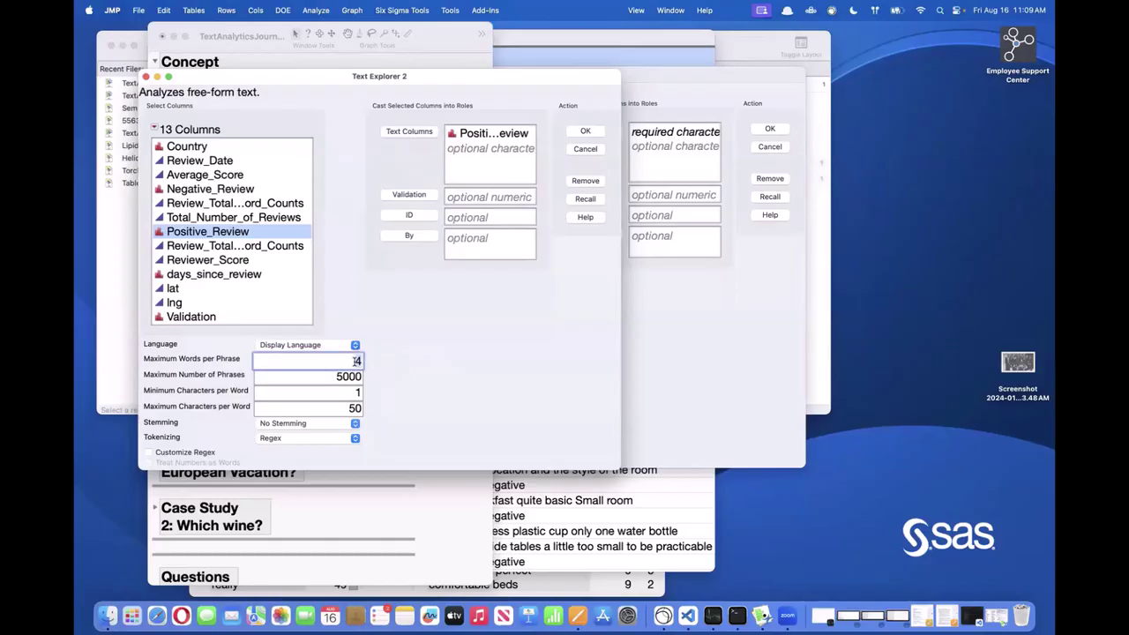
{"action": "left_click", "coordinate": [418, 354]}
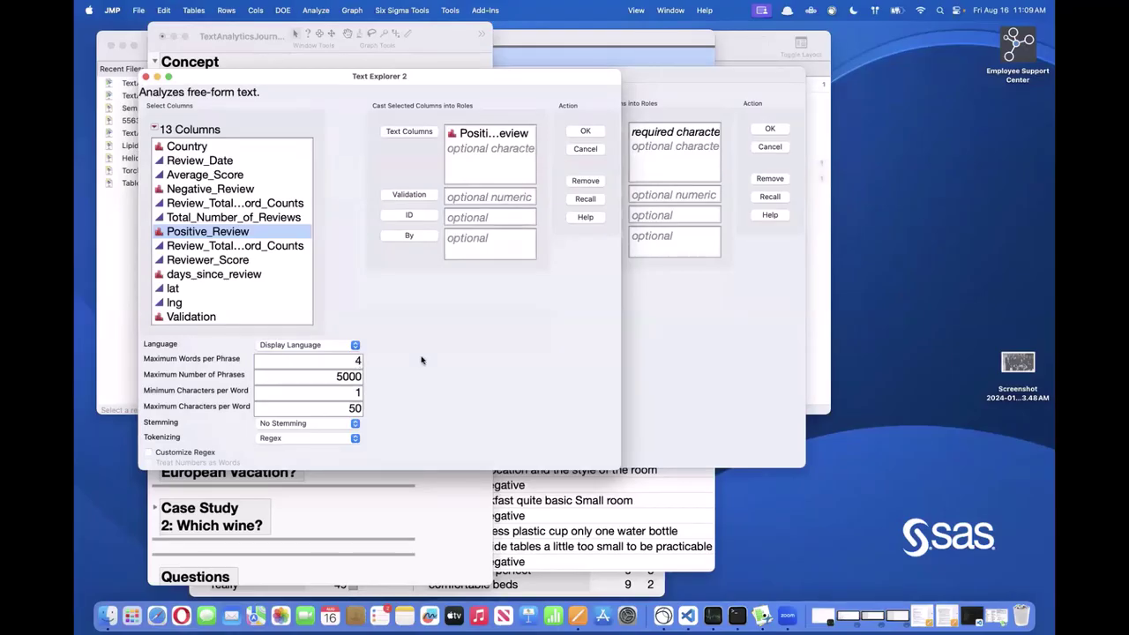
{"action": "mouse_move", "coordinate": [444, 362]}
{"action": "left_mouse_down"}
{"action": "mouse_move", "coordinate": [323, 358]}
{"action": "mouse_move", "coordinate": [185, 375]}
{"action": "mouse_move", "coordinate": [378, 374]}
{"action": "mouse_move", "coordinate": [387, 386]}
{"action": "mouse_move", "coordinate": [394, 373]}
{"action": "mouse_move", "coordinate": [335, 380]}
{"action": "left_mouse_up"}
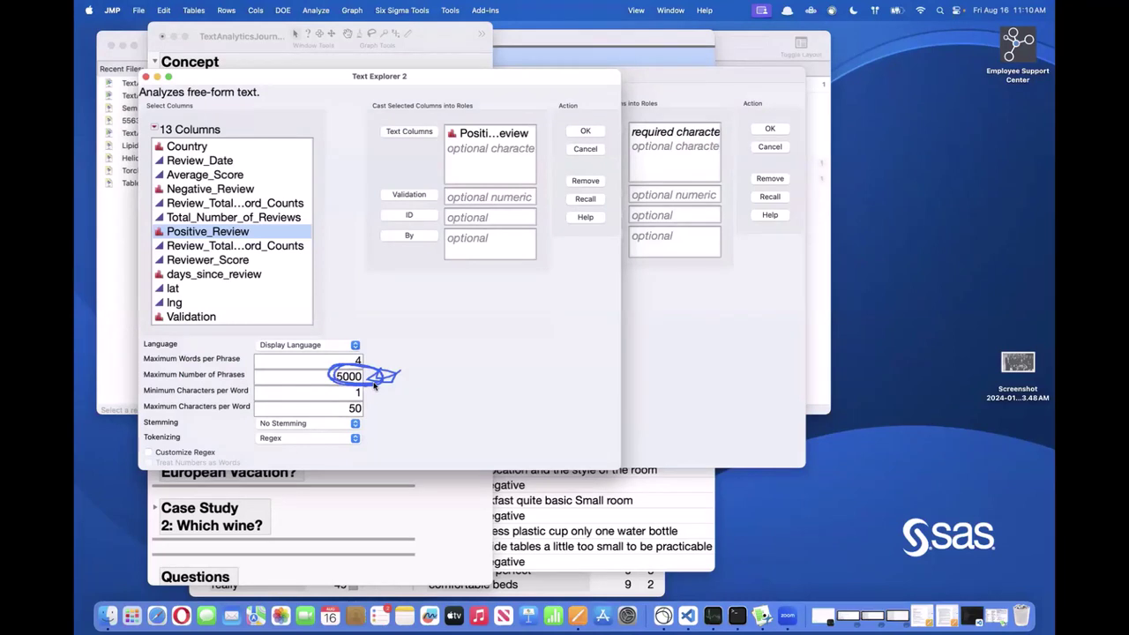
{"action": "mouse_move", "coordinate": [390, 387]}
{"action": "left_mouse_down"}
{"action": "mouse_move", "coordinate": [336, 396]}
{"action": "mouse_move", "coordinate": [398, 401]}
{"action": "mouse_move", "coordinate": [386, 385]}
{"action": "left_mouse_up"}
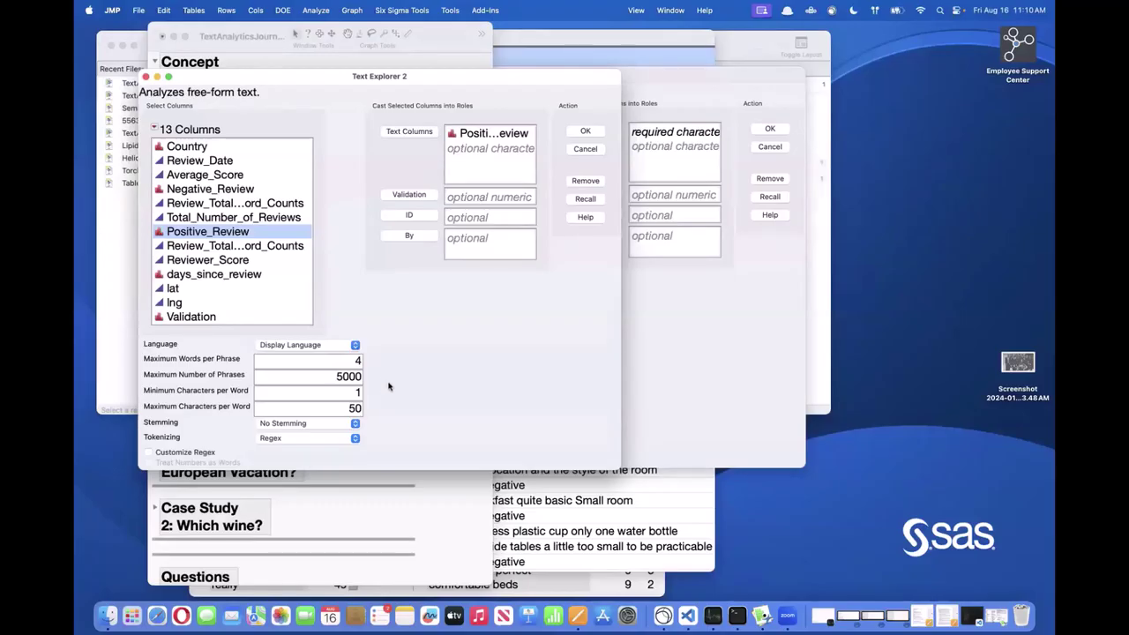
{"action": "mouse_move", "coordinate": [386, 379]}
{"action": "left_mouse_down"}
{"action": "mouse_move", "coordinate": [357, 410]}
{"action": "mouse_move", "coordinate": [379, 381]}
{"action": "left_mouse_up"}
Step: Set the Minimum Characters per Word to 4
{"action": "double_click", "coordinate": [352, 392]}
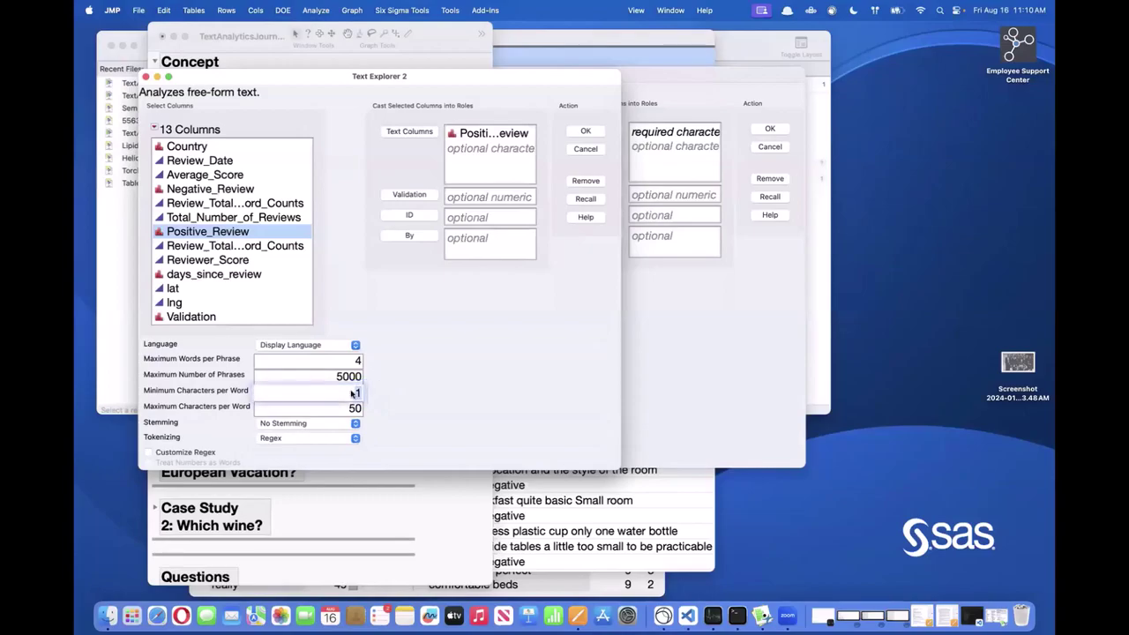
{"action": "type", "text": "4"}
{"action": "left_click", "coordinate": [431, 396]}
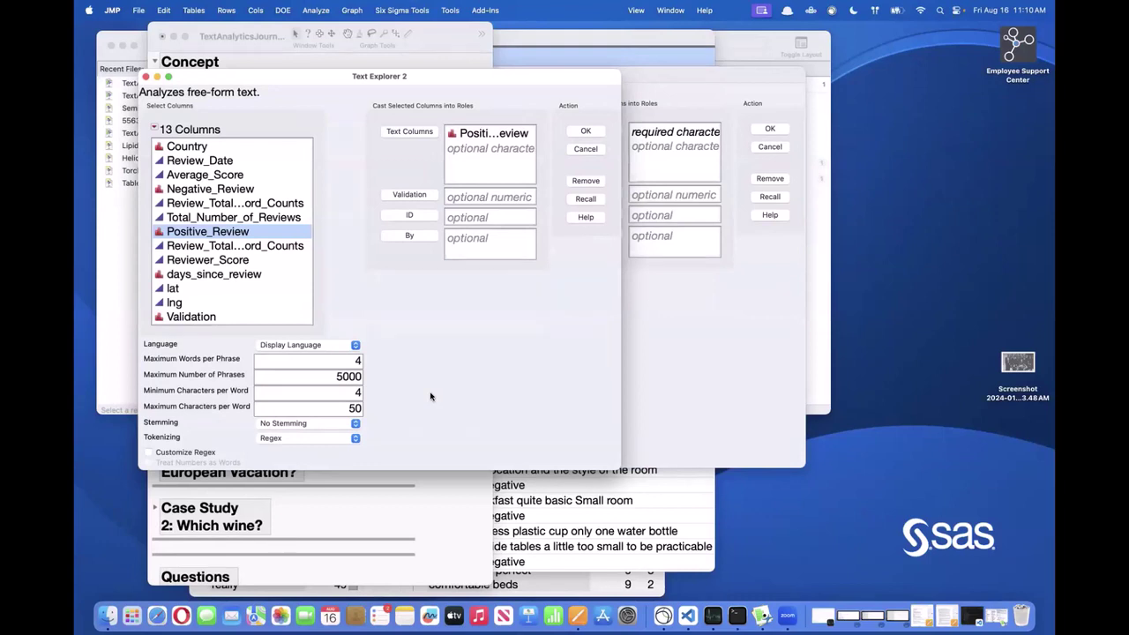
Step: Review the Stemming and Tokenizing options, keep Regex tokenizing, and run the Text Explorer analysis on Positive_Review
{"action": "mouse_move", "coordinate": [400, 407]}
{"action": "left_mouse_down"}
{"action": "mouse_move", "coordinate": [354, 421]}
{"action": "mouse_move", "coordinate": [391, 401]}
{"action": "mouse_move", "coordinate": [314, 412]}
{"action": "mouse_move", "coordinate": [407, 409]}
{"action": "left_mouse_up"}
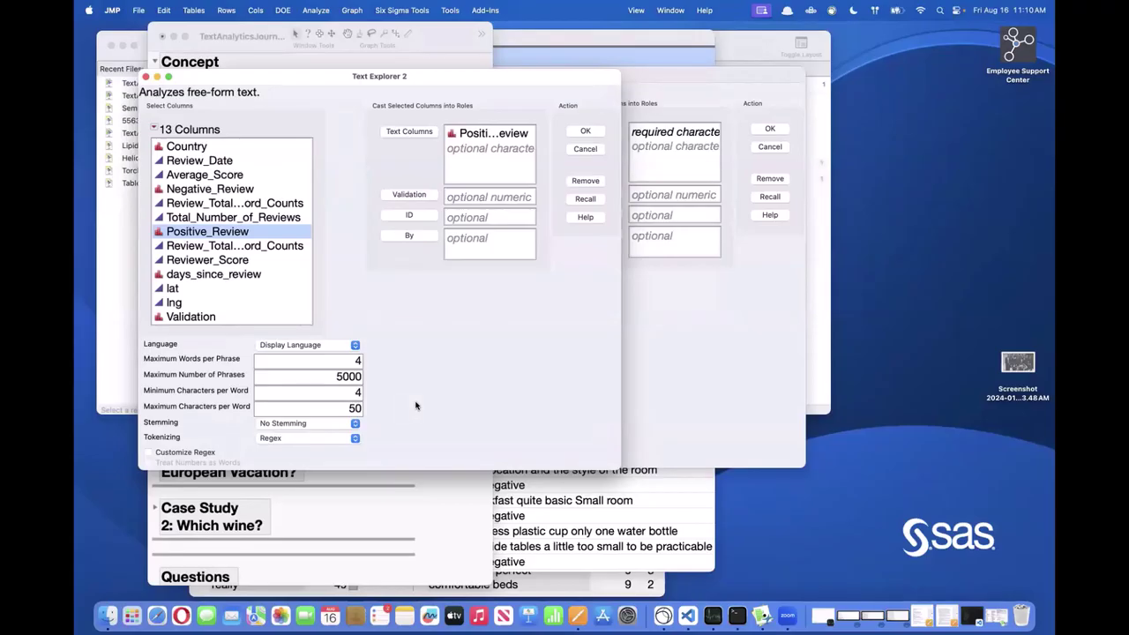
{"action": "mouse_move", "coordinate": [415, 404]}
{"action": "left_mouse_down"}
{"action": "mouse_move", "coordinate": [377, 427]}
{"action": "mouse_move", "coordinate": [270, 414]}
{"action": "mouse_move", "coordinate": [257, 432]}
{"action": "mouse_move", "coordinate": [354, 411]}
{"action": "mouse_move", "coordinate": [251, 425]}
{"action": "mouse_move", "coordinate": [385, 436]}
{"action": "mouse_move", "coordinate": [387, 424]}
{"action": "left_mouse_up"}
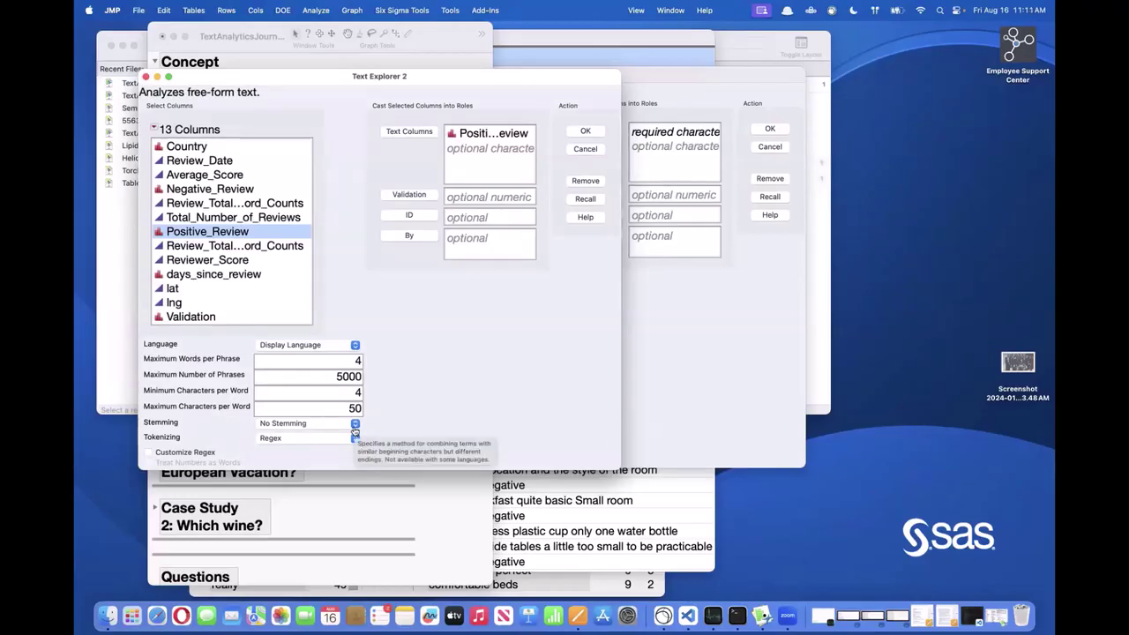
{"action": "mouse_move", "coordinate": [471, 449]}
{"action": "left_mouse_down"}
{"action": "mouse_move", "coordinate": [301, 421]}
{"action": "mouse_move", "coordinate": [332, 460]}
{"action": "mouse_move", "coordinate": [388, 422]}
{"action": "mouse_move", "coordinate": [399, 429]}
{"action": "left_mouse_up"}
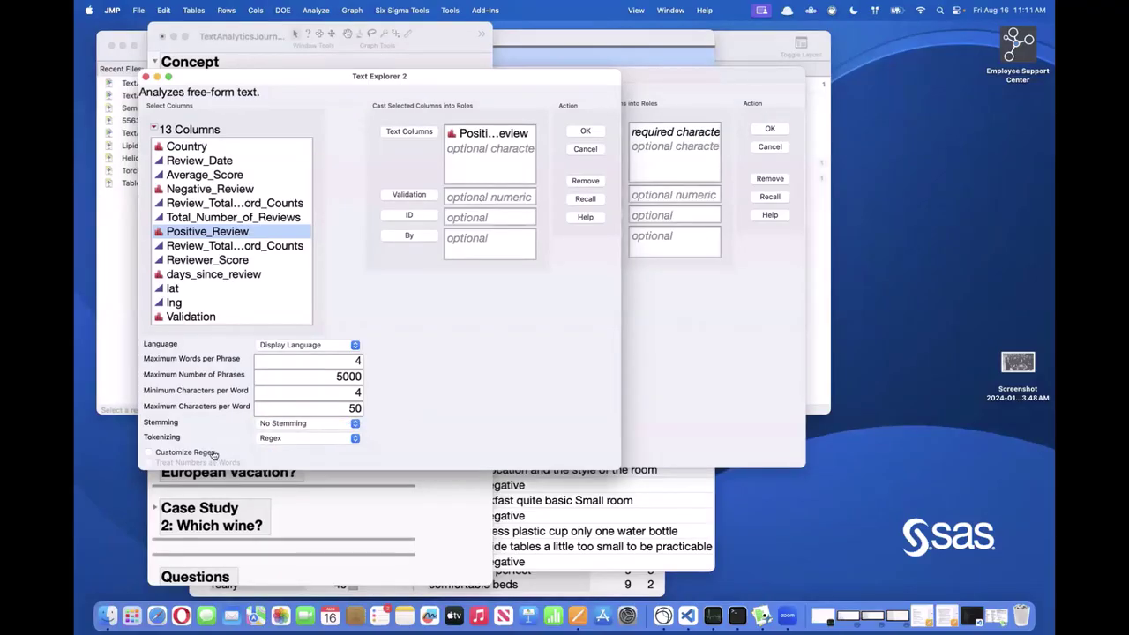
{"action": "left_click", "coordinate": [294, 443]}
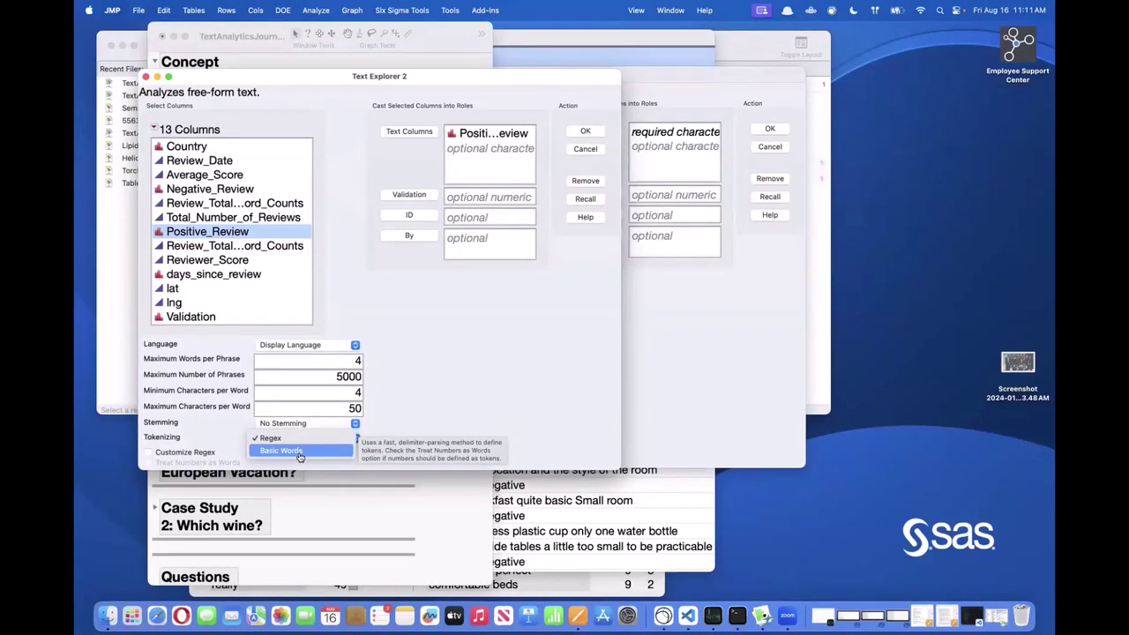
{"action": "left_click", "coordinate": [439, 384]}
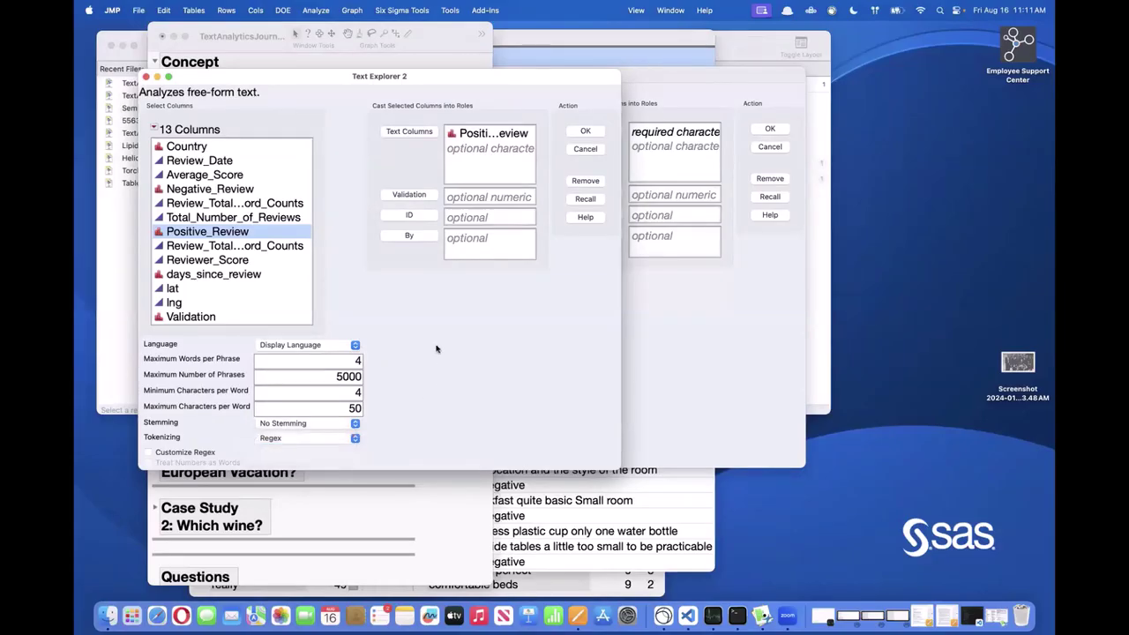
{"action": "left_click_drag", "start_coordinate": [421, 322], "coordinate": [392, 422]}
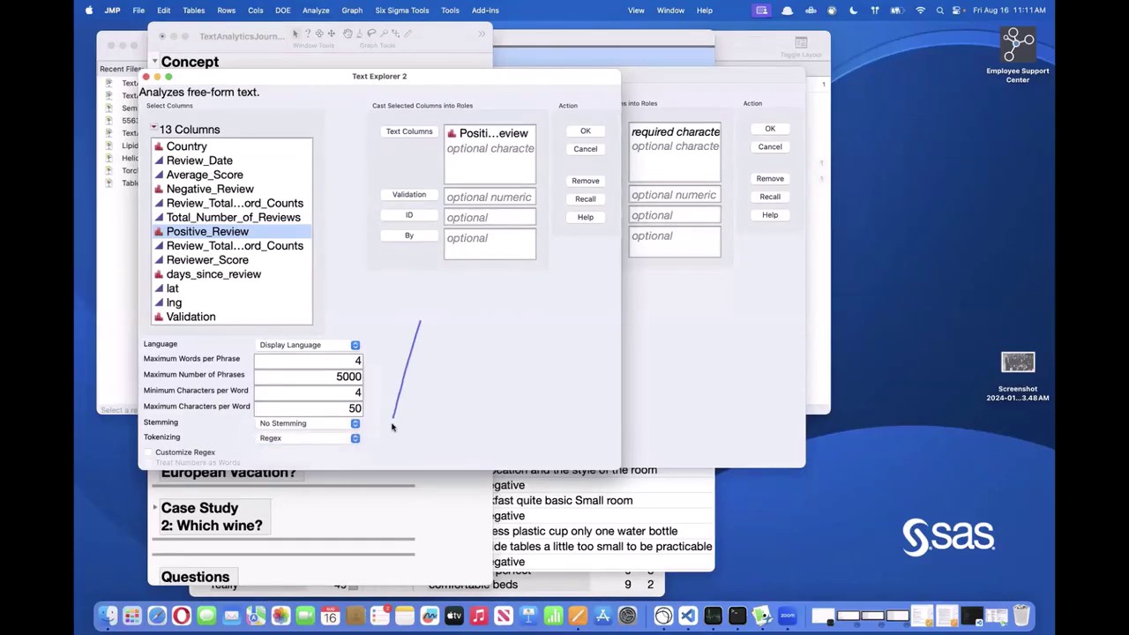
{"action": "left_click", "coordinate": [582, 131]}
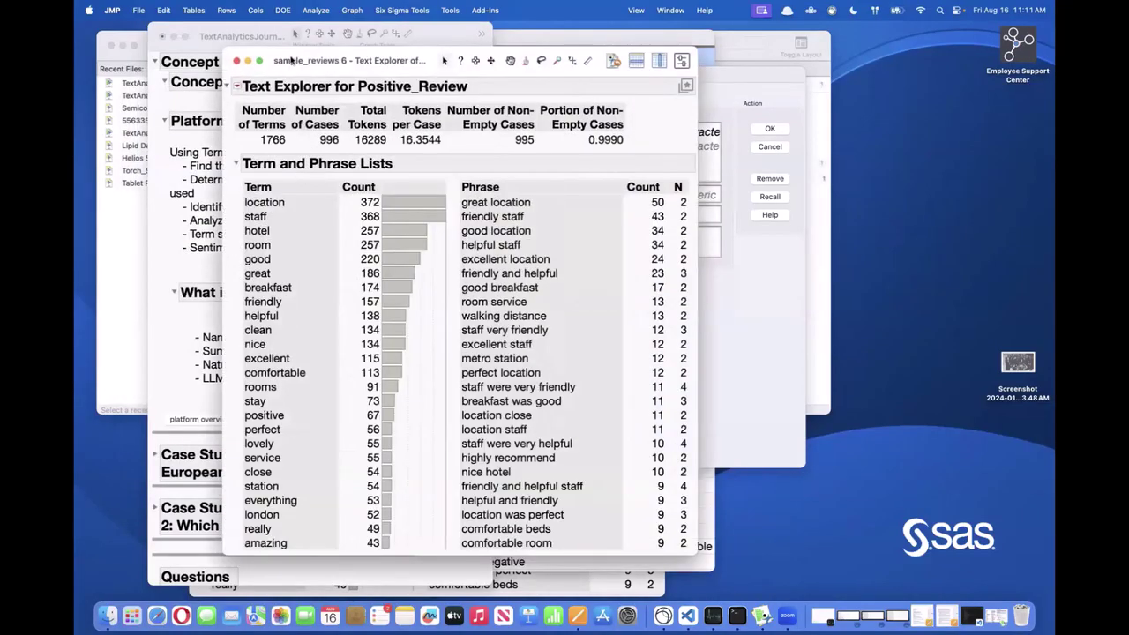
{"action": "left_click_drag", "start_coordinate": [284, 58], "coordinate": [257, 59]}
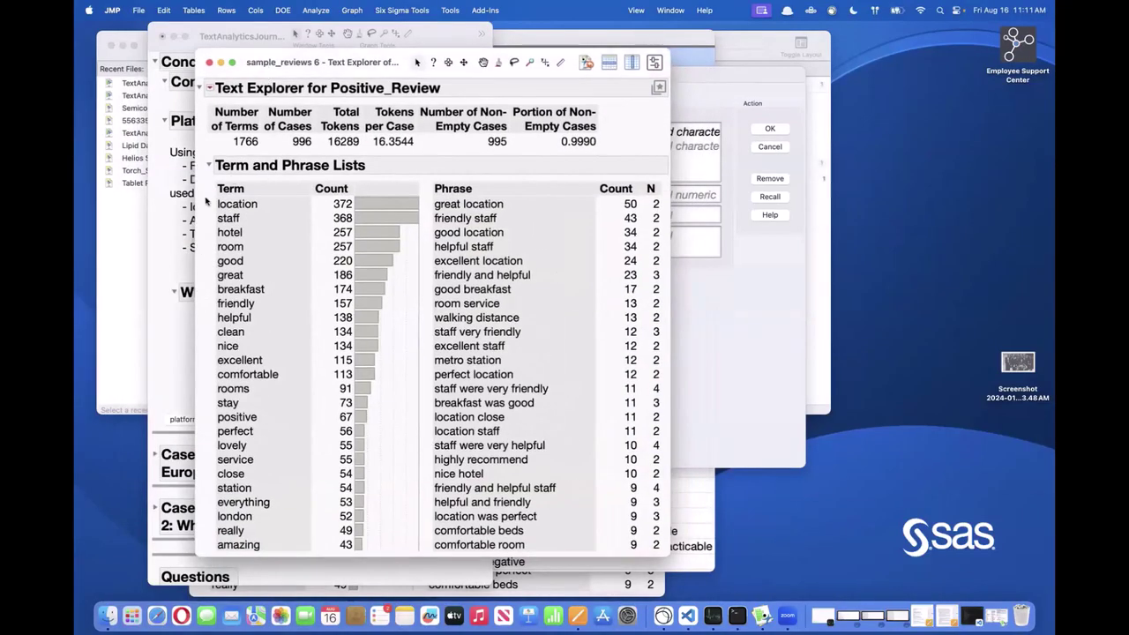
Step: Examine the term list and the phrase list with their counts in the Positive_Review report
{"action": "mouse_move", "coordinate": [201, 207]}
{"action": "left_mouse_down"}
{"action": "mouse_move", "coordinate": [199, 291]}
{"action": "mouse_move", "coordinate": [206, 261]}
{"action": "left_mouse_up"}
{"action": "mouse_move", "coordinate": [213, 198]}
{"action": "left_mouse_down"}
{"action": "mouse_move", "coordinate": [223, 218]}
{"action": "mouse_move", "coordinate": [273, 203]}
{"action": "mouse_move", "coordinate": [361, 212]}
{"action": "mouse_move", "coordinate": [358, 199]}
{"action": "left_mouse_up"}
{"action": "left_click", "coordinate": [432, 199]}
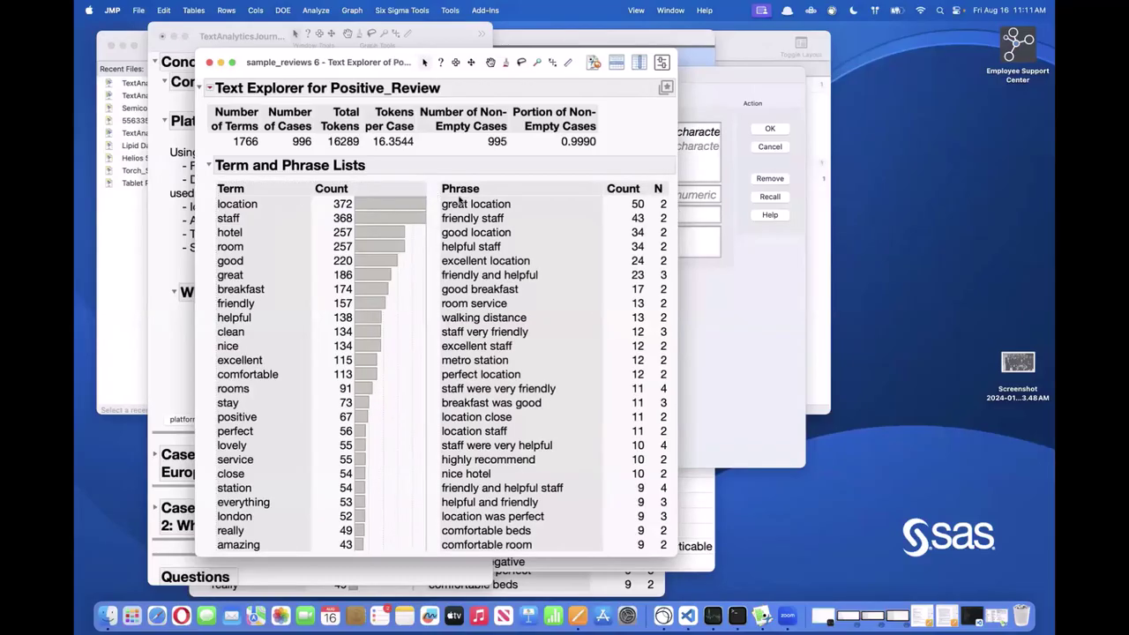
{"action": "left_click", "coordinate": [492, 204]}
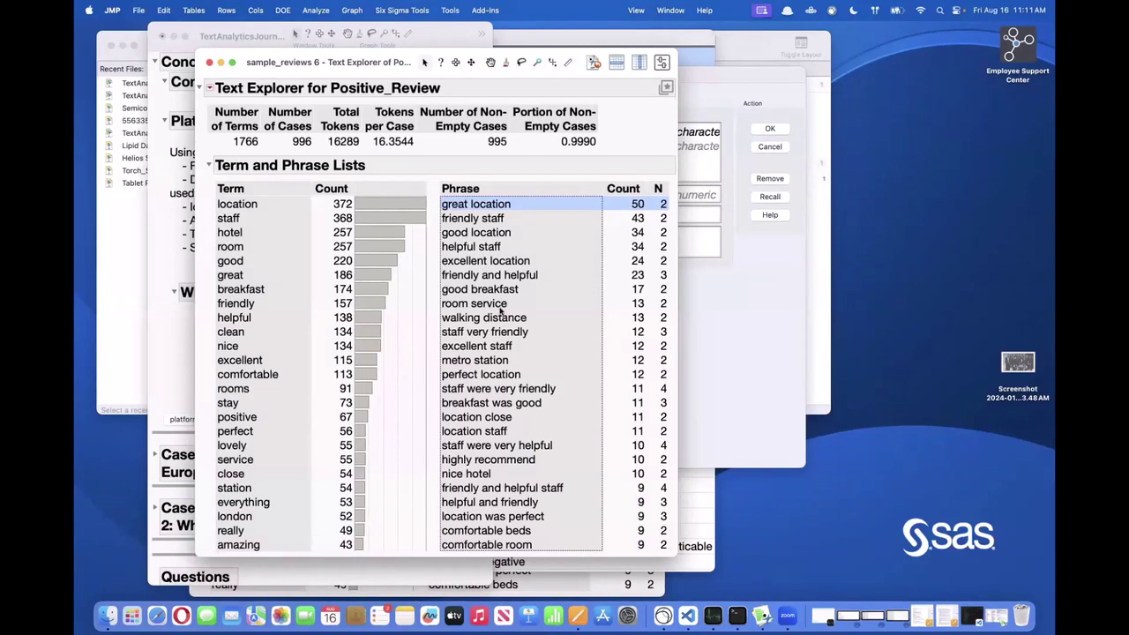
{"action": "scroll", "coordinate": [505, 335], "scroll_direction": "down", "scroll_amount": 3}
{"action": "scroll", "coordinate": [506, 335], "scroll_direction": "down", "scroll_amount": 4}
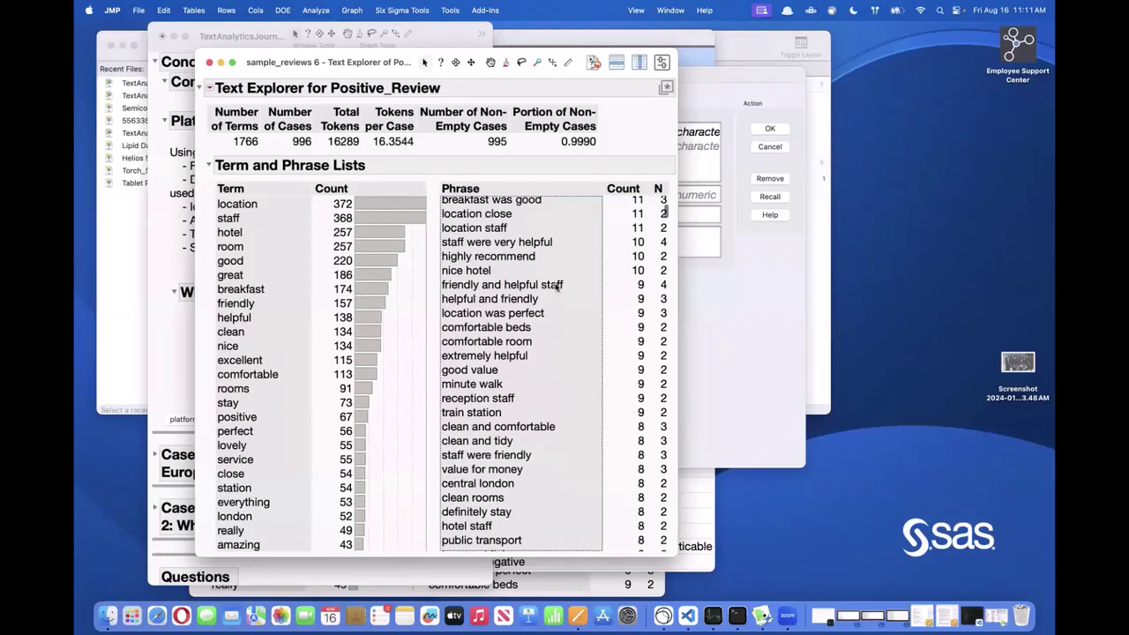
{"action": "scroll", "coordinate": [556, 319], "scroll_direction": "down", "scroll_amount": 1}
{"action": "scroll", "coordinate": [555, 319], "scroll_direction": "up", "scroll_amount": 7}
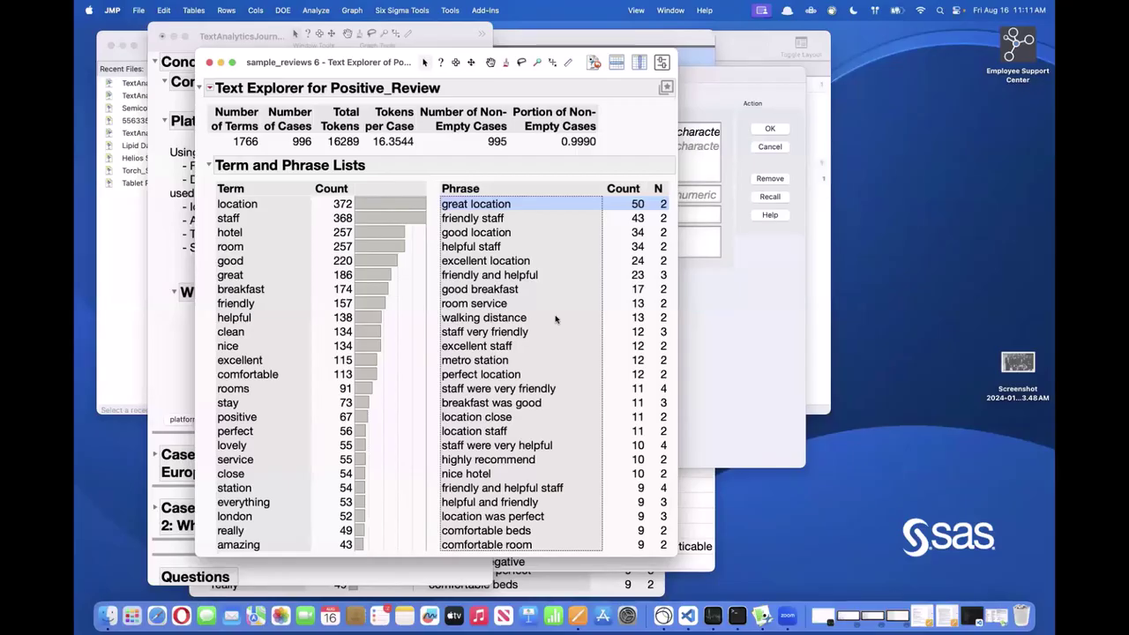
Step: Show the word cloud in the Positive_Review report and change its layout to a centered arrangement
{"action": "left_click", "coordinate": [211, 91]}
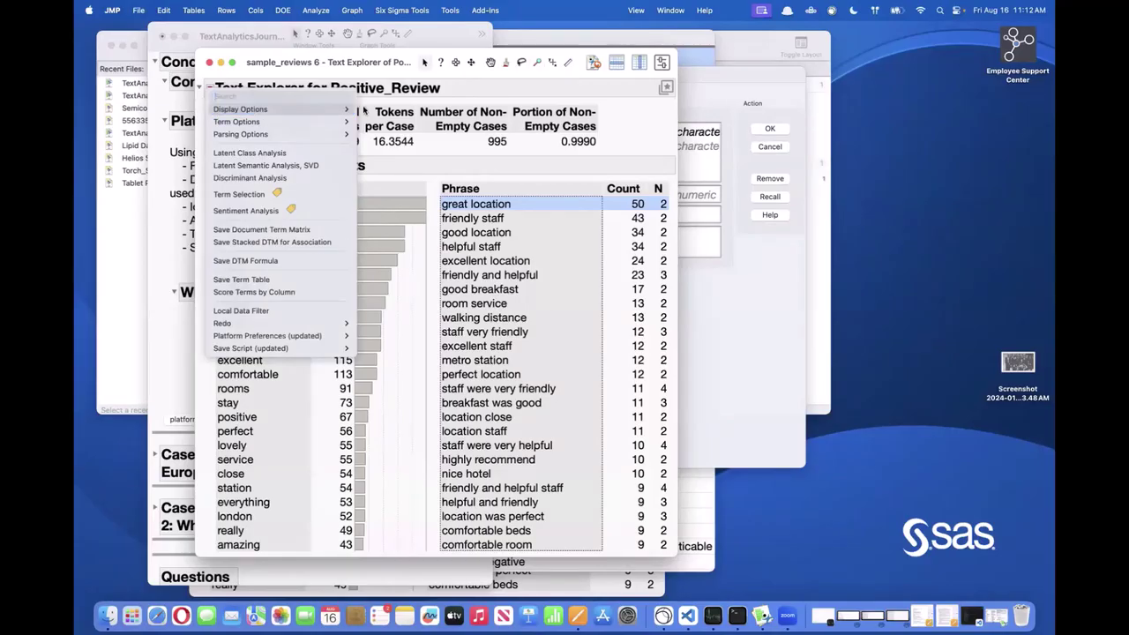
{"action": "mouse_move", "coordinate": [364, 110]}
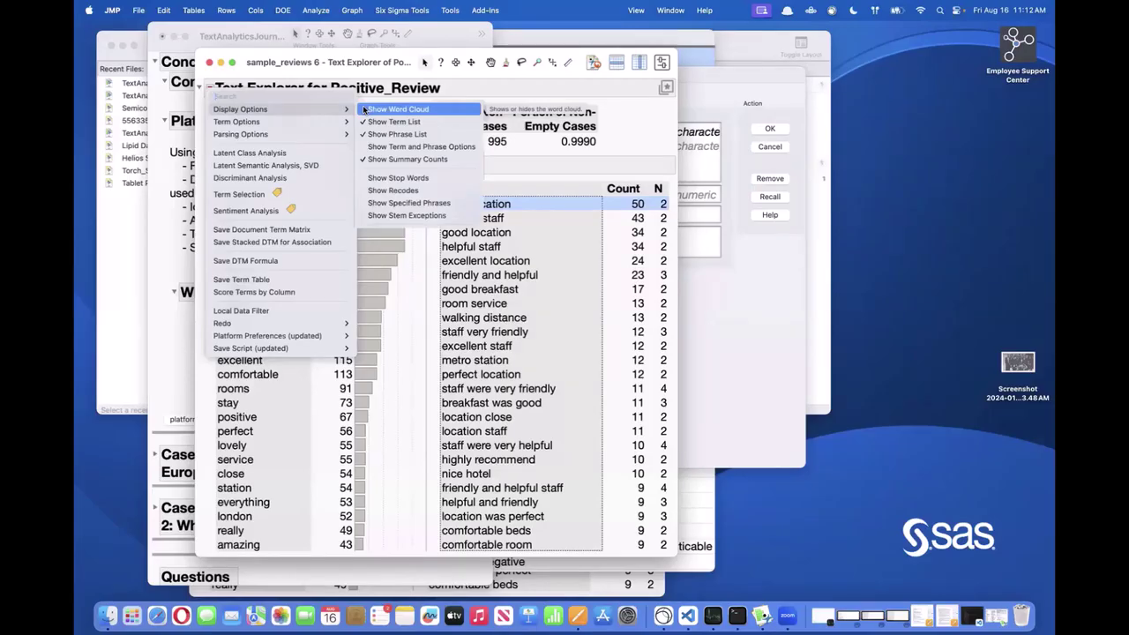
{"action": "left_click", "coordinate": [364, 110]}
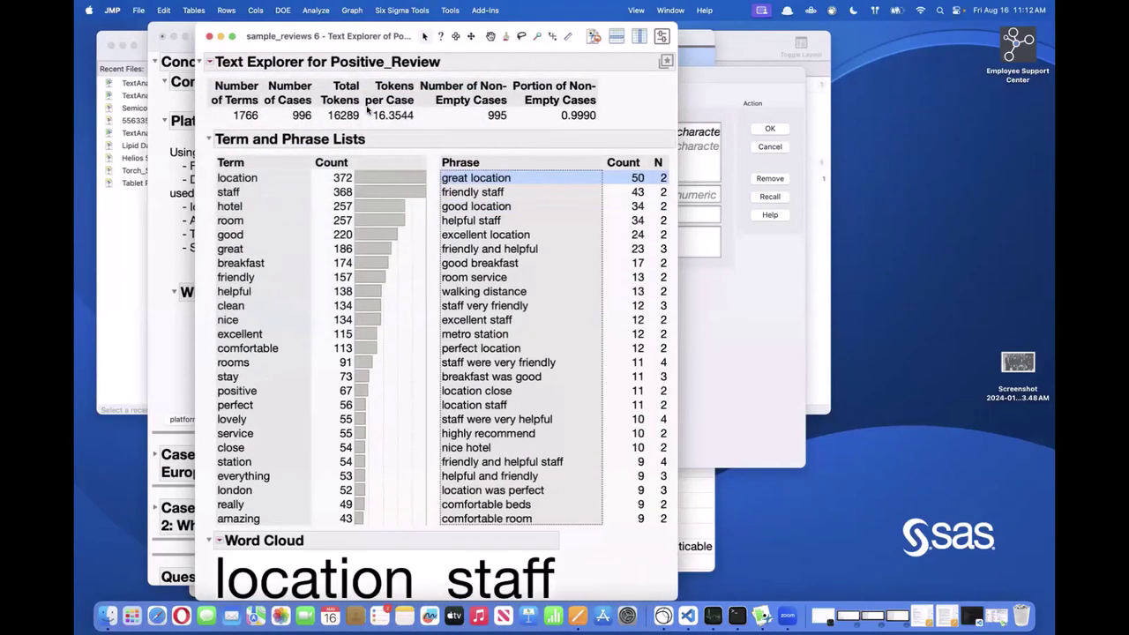
{"action": "scroll", "coordinate": [348, 295], "scroll_direction": "down", "scroll_amount": 10}
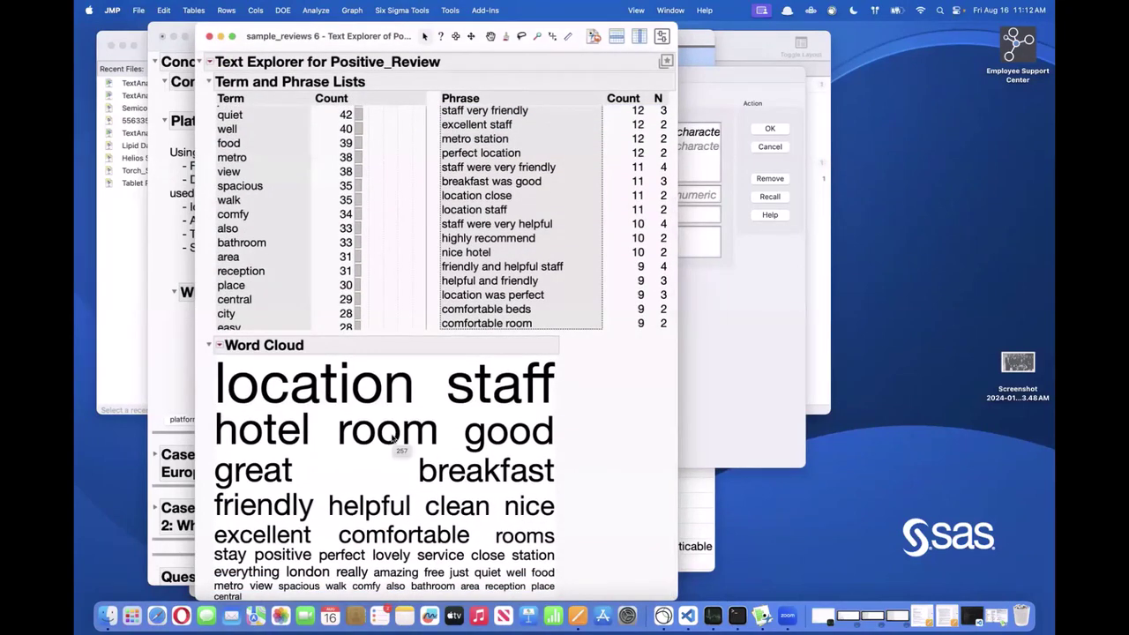
{"action": "left_click", "coordinate": [220, 347]}
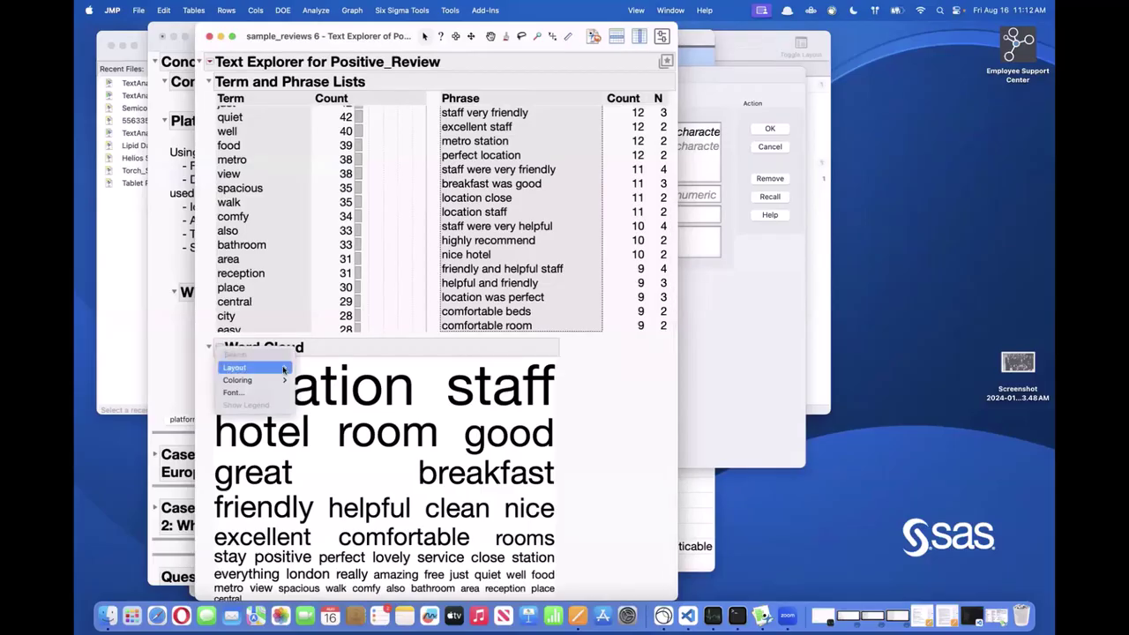
{"action": "left_click", "coordinate": [340, 393]}
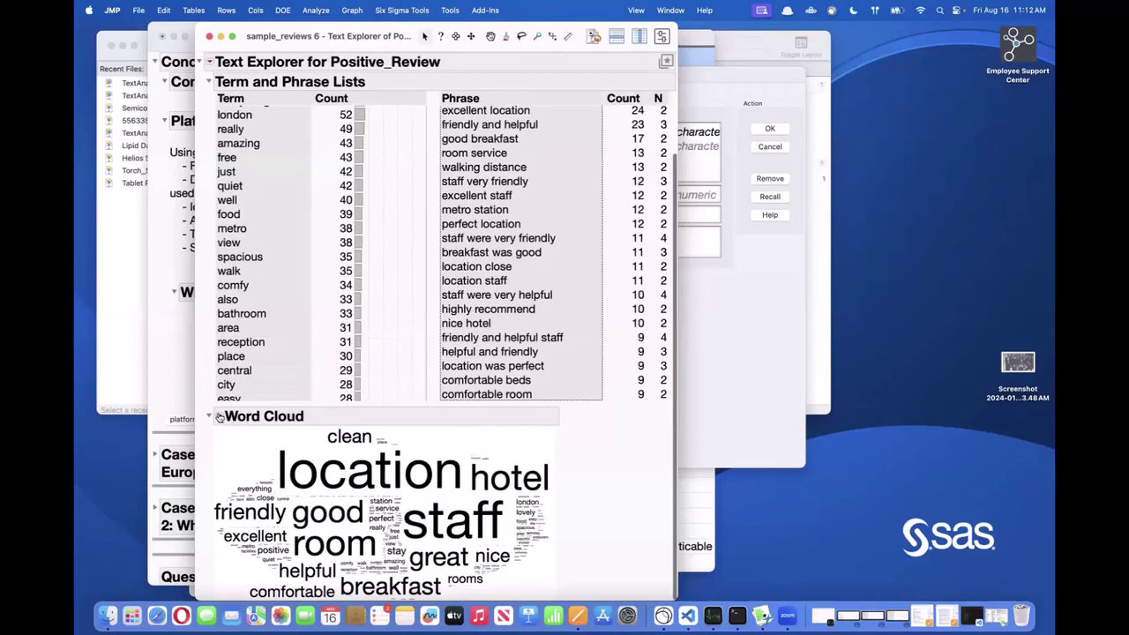
Step: Change the font of the word cloud to Papyrus
{"action": "left_click", "coordinate": [220, 417]}
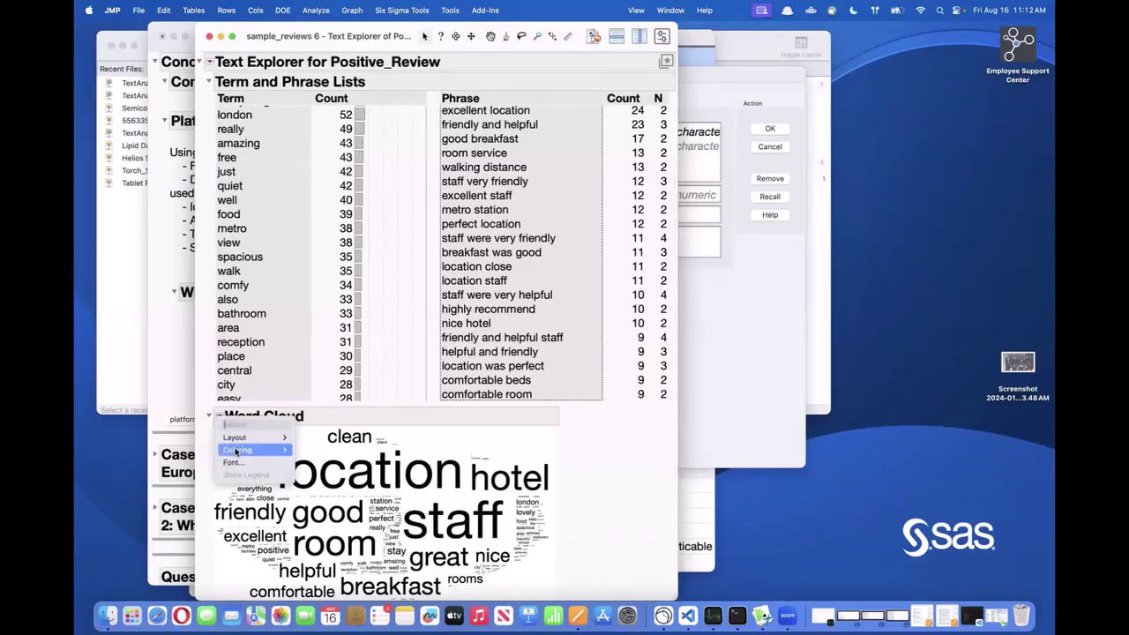
{"action": "left_click", "coordinate": [232, 462]}
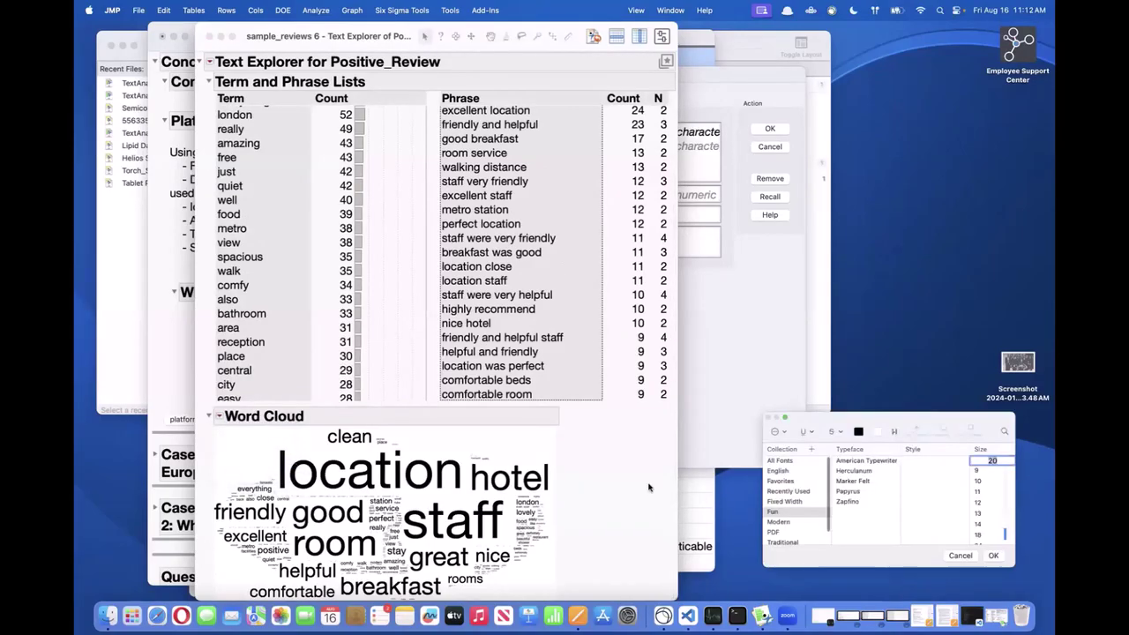
{"action": "left_click", "coordinate": [847, 491]}
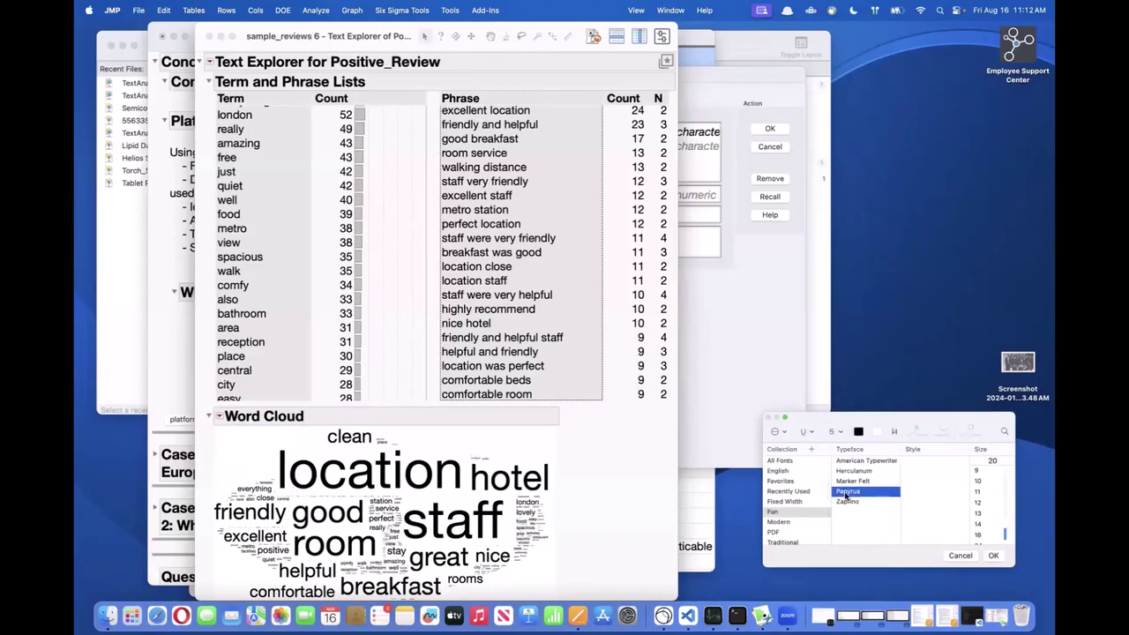
{"action": "left_click", "coordinate": [993, 556]}
{"action": "scroll", "coordinate": [540, 441], "scroll_direction": "down", "scroll_amount": 1}
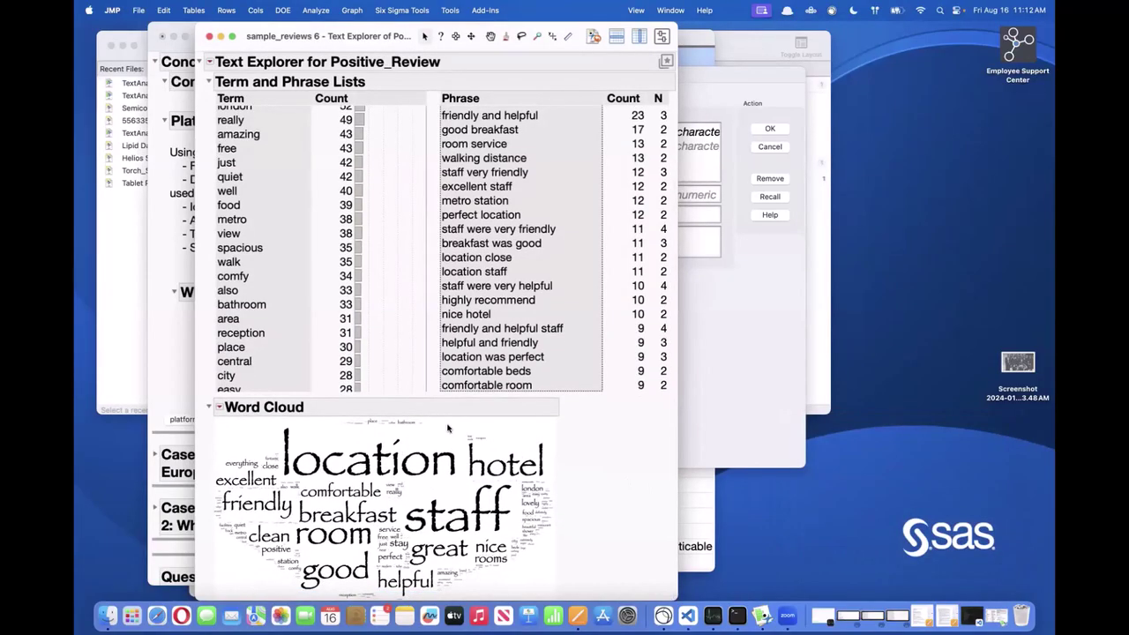
Step: Compare the term list with the phrase list, relating the term location to the phrase great location with a temporary annotation
{"action": "scroll", "coordinate": [579, 520], "scroll_direction": "down", "scroll_amount": 5}
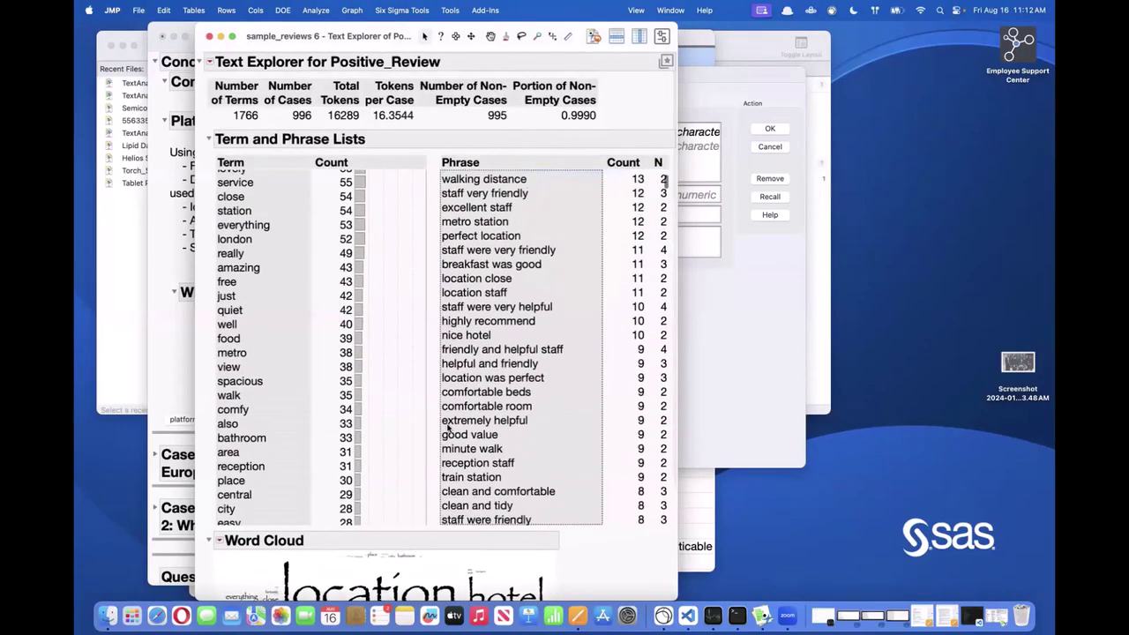
{"action": "scroll", "coordinate": [352, 344], "scroll_direction": "down", "scroll_amount": 5}
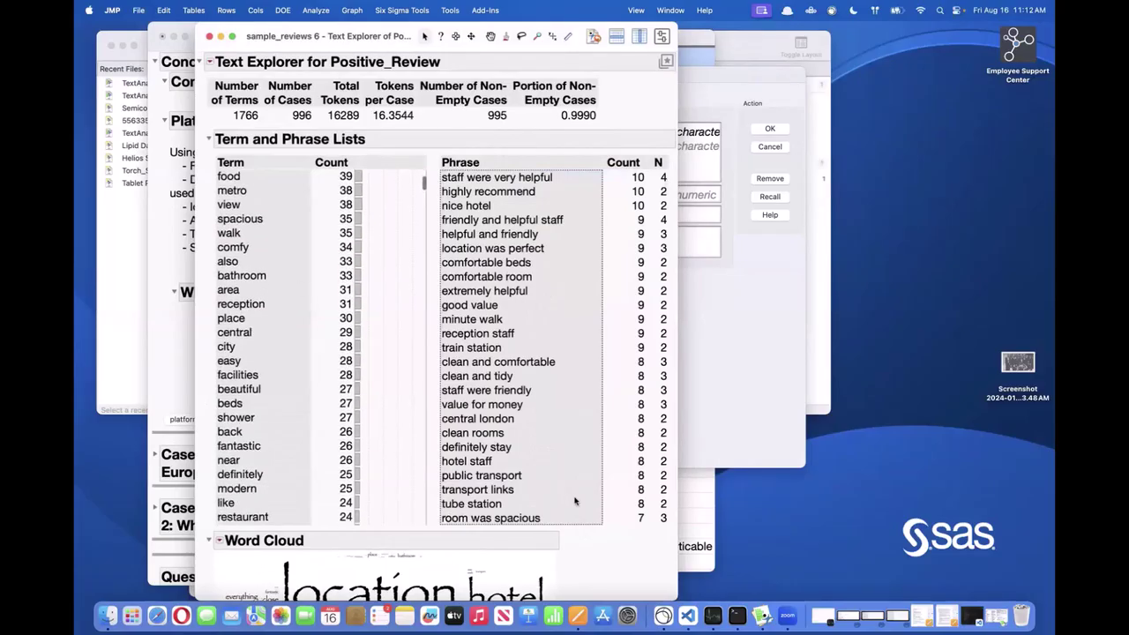
{"action": "scroll", "coordinate": [589, 520], "scroll_direction": "down", "scroll_amount": 5}
{"action": "scroll", "coordinate": [589, 520], "scroll_direction": "up", "scroll_amount": 10}
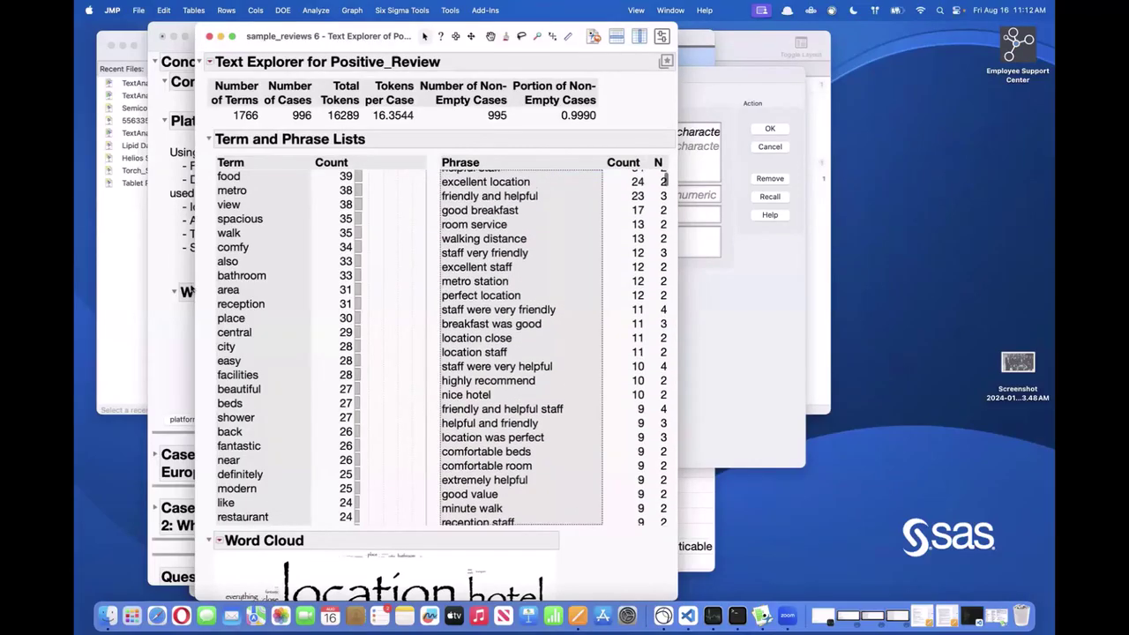
{"action": "scroll", "coordinate": [295, 308], "scroll_direction": "up", "scroll_amount": 10}
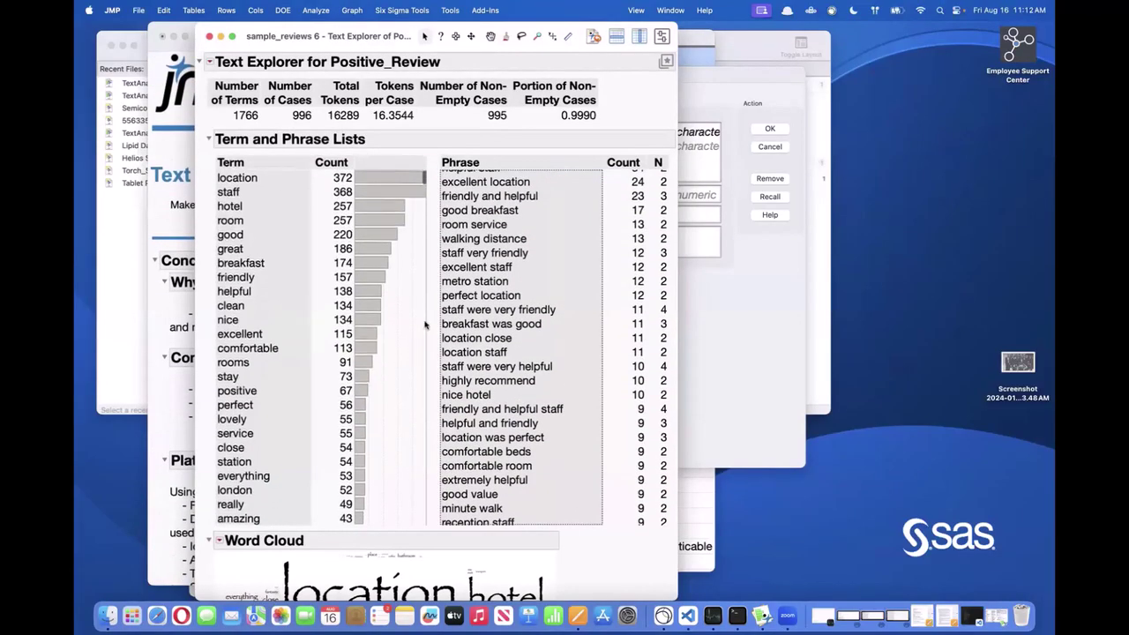
{"action": "scroll", "coordinate": [457, 329], "scroll_direction": "up", "scroll_amount": 2}
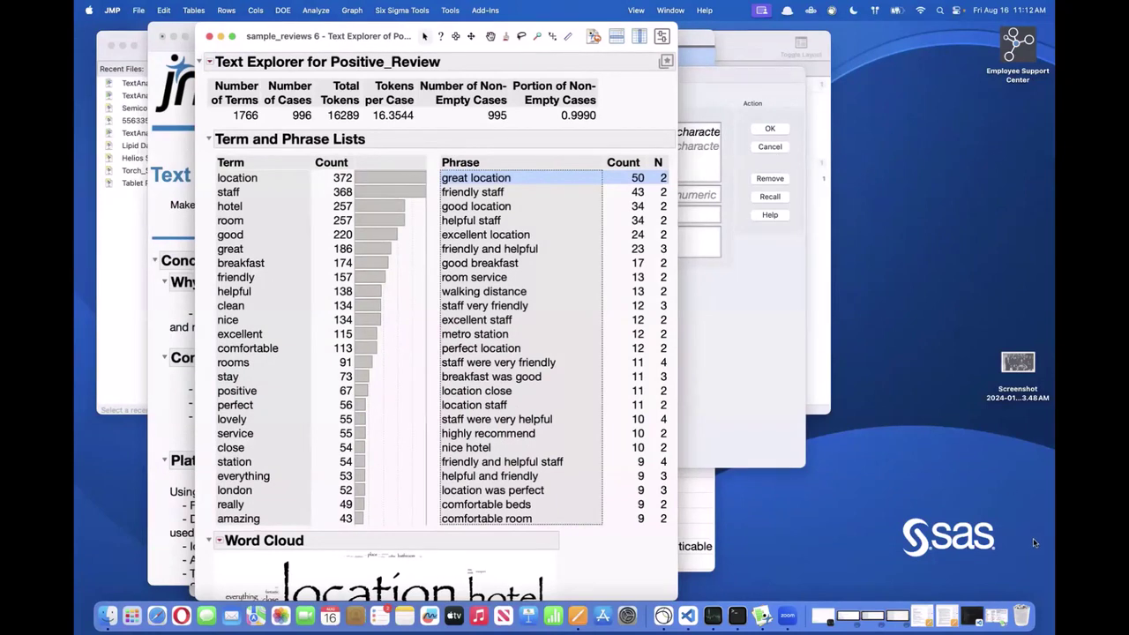
{"action": "left_click", "coordinate": [544, 149]}
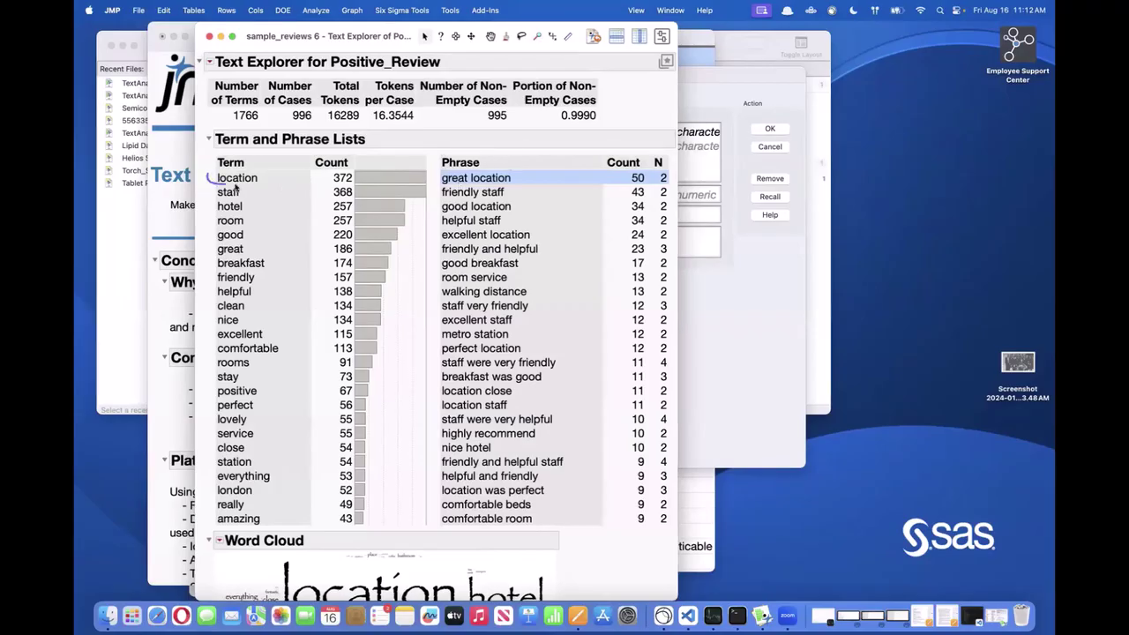
{"action": "mouse_move", "coordinate": [235, 187]}
{"action": "left_mouse_down"}
{"action": "mouse_move", "coordinate": [275, 173]}
{"action": "mouse_move", "coordinate": [212, 185]}
{"action": "left_mouse_up"}
{"action": "mouse_move", "coordinate": [211, 185]}
{"action": "left_mouse_down"}
{"action": "mouse_move", "coordinate": [486, 155]}
{"action": "mouse_move", "coordinate": [543, 161]}
{"action": "left_mouse_up"}
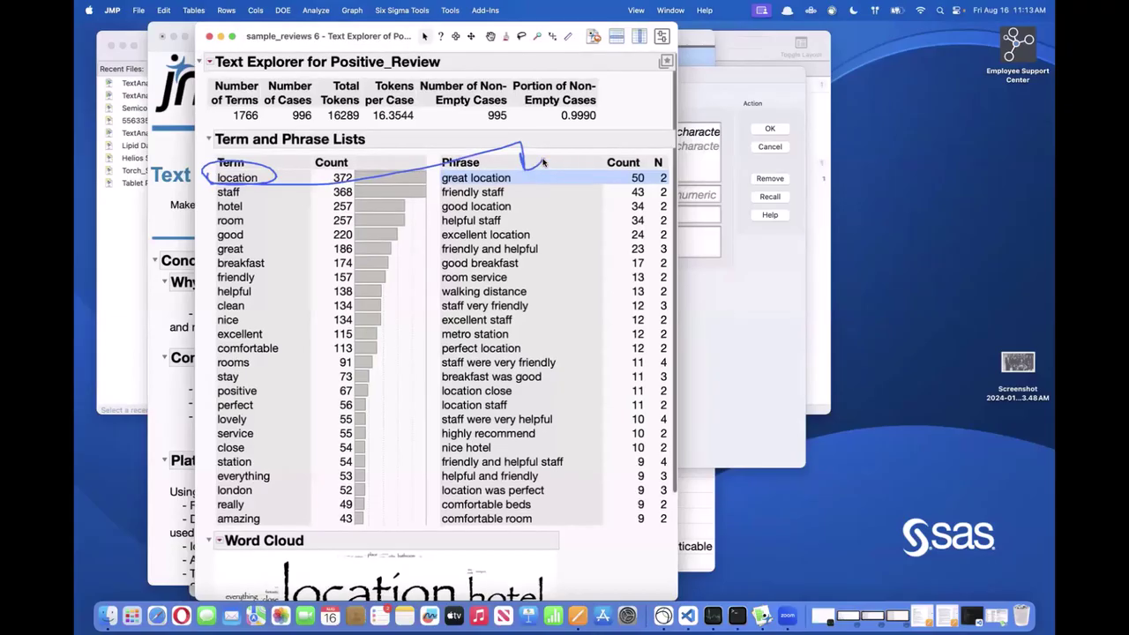
{"action": "key", "text": "Escape"}
Step: Add the phrases from great location through nice hotel in the phrase list as terms
{"action": "scroll", "coordinate": [543, 164], "scroll_direction": "down", "scroll_amount": 1}
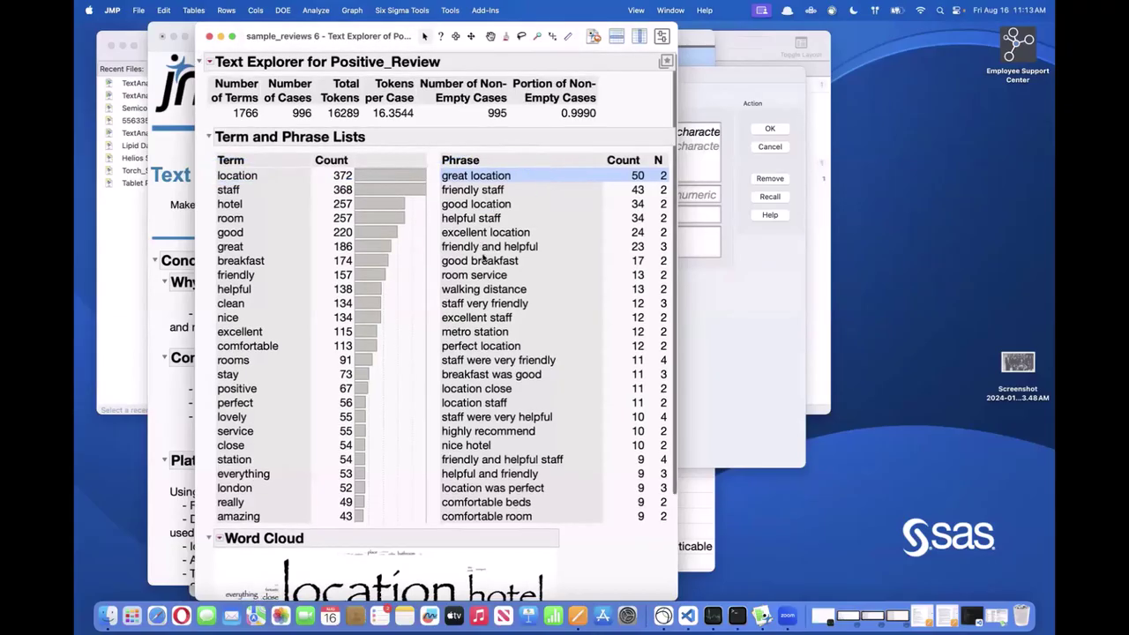
{"action": "left_click", "coordinate": [491, 445], "text": "shift"}
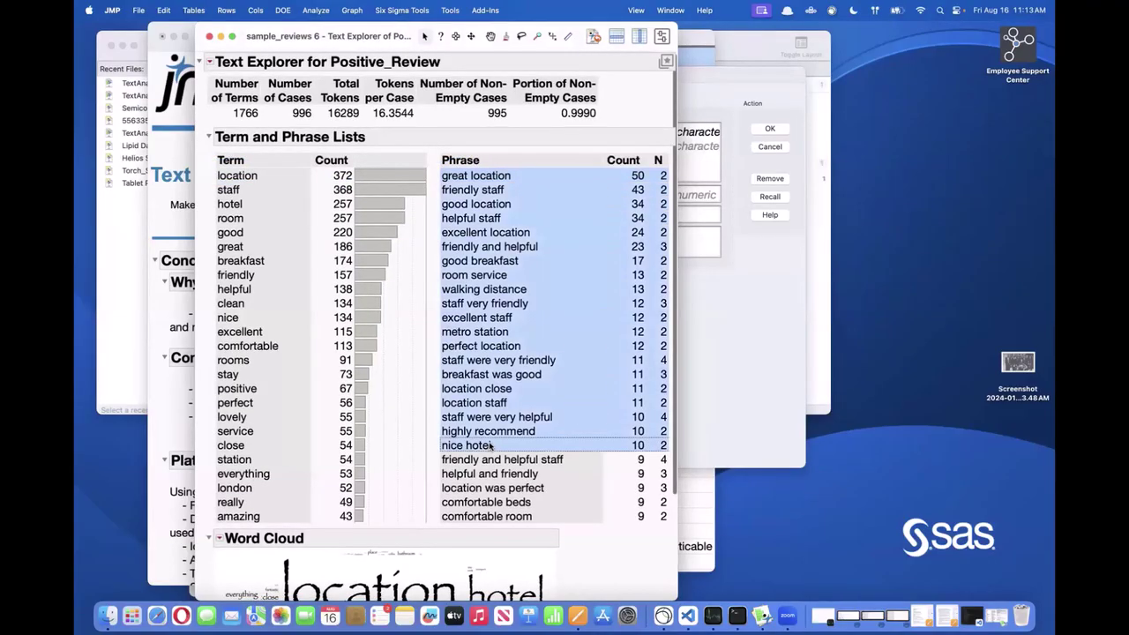
{"action": "right_click", "coordinate": [494, 305]}
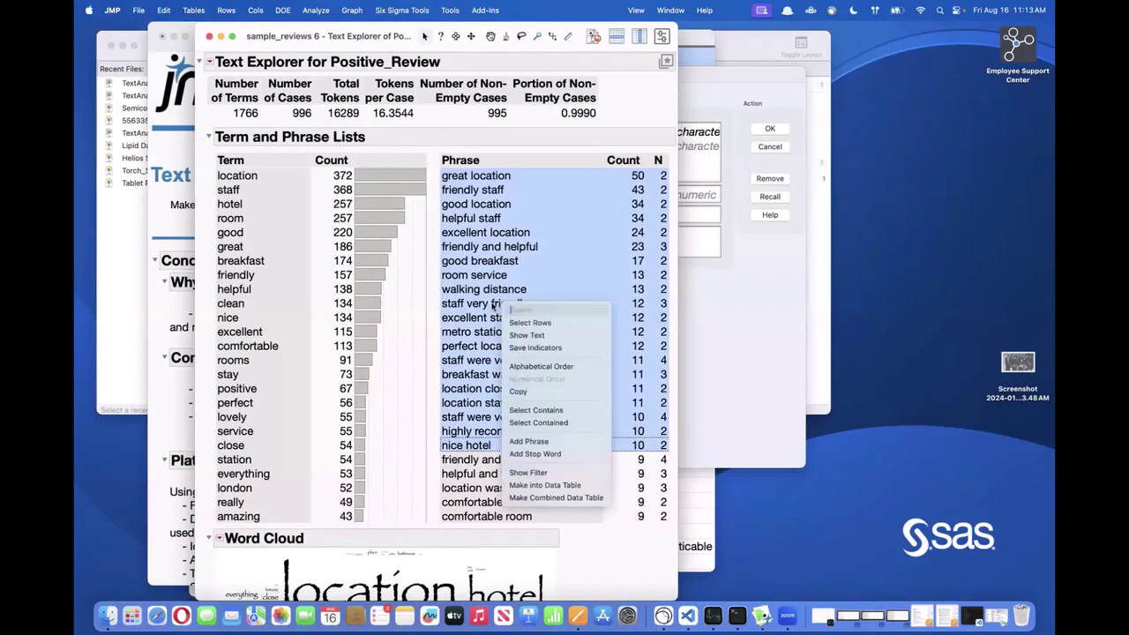
{"action": "left_click", "coordinate": [554, 442]}
Step: Examine the term list and the word cloud for the newly added phrases and their counts
{"action": "scroll", "coordinate": [316, 336], "scroll_direction": "down", "scroll_amount": 3}
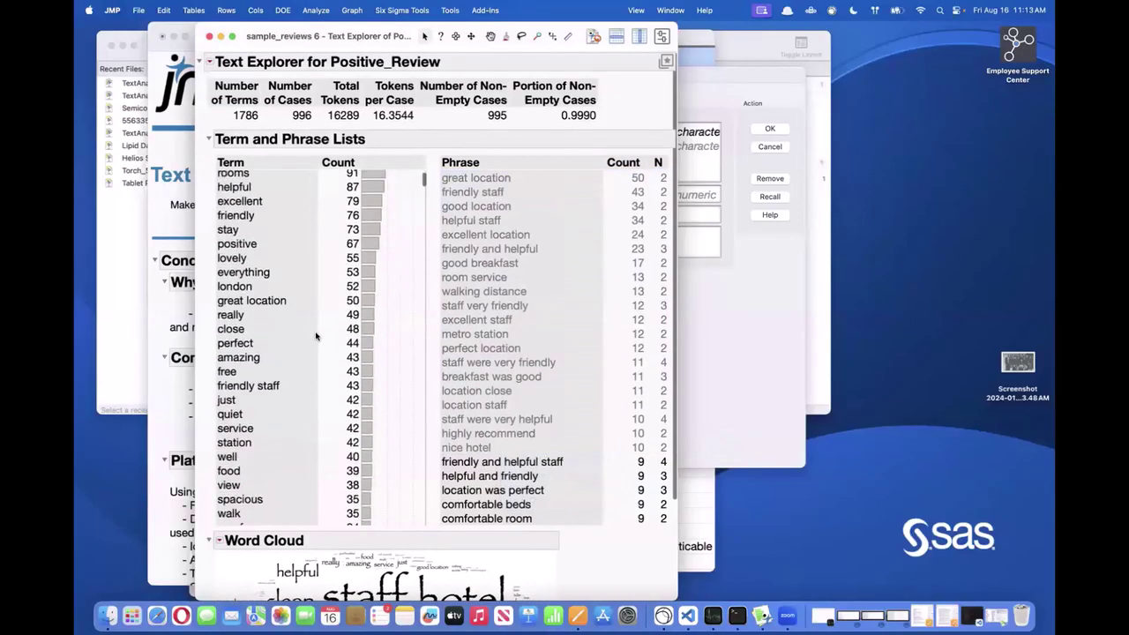
{"action": "scroll", "coordinate": [316, 335], "scroll_direction": "down", "scroll_amount": 5}
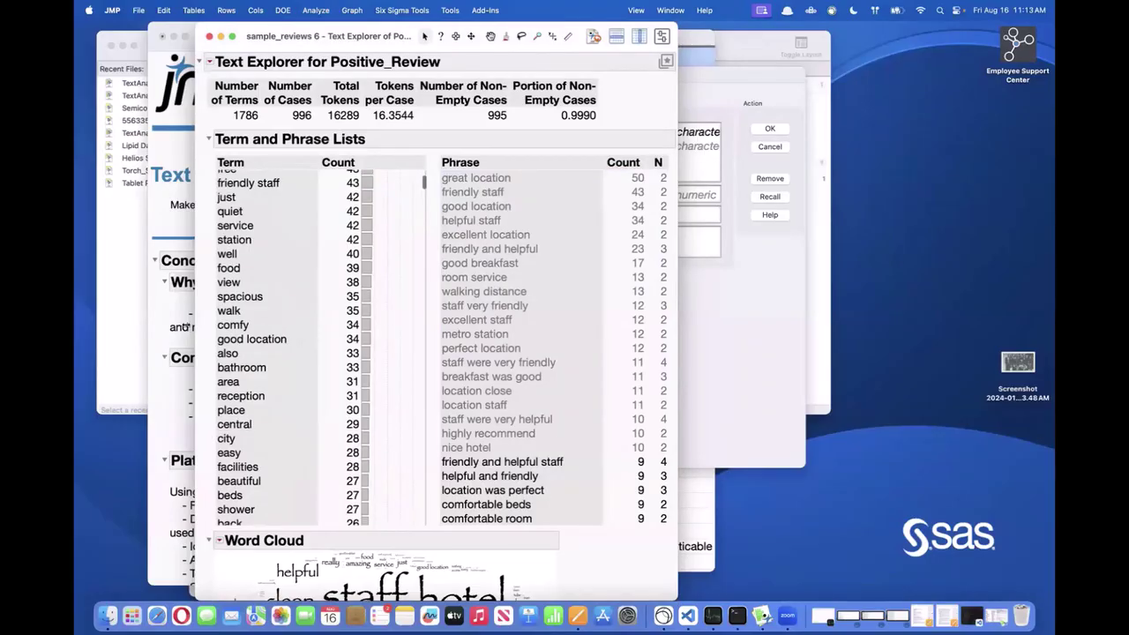
{"action": "mouse_move", "coordinate": [187, 327]}
{"action": "left_mouse_down"}
{"action": "mouse_move", "coordinate": [271, 331]}
{"action": "mouse_move", "coordinate": [201, 347]}
{"action": "left_mouse_up"}
{"action": "scroll", "coordinate": [291, 381], "scroll_direction": "down", "scroll_amount": 10}
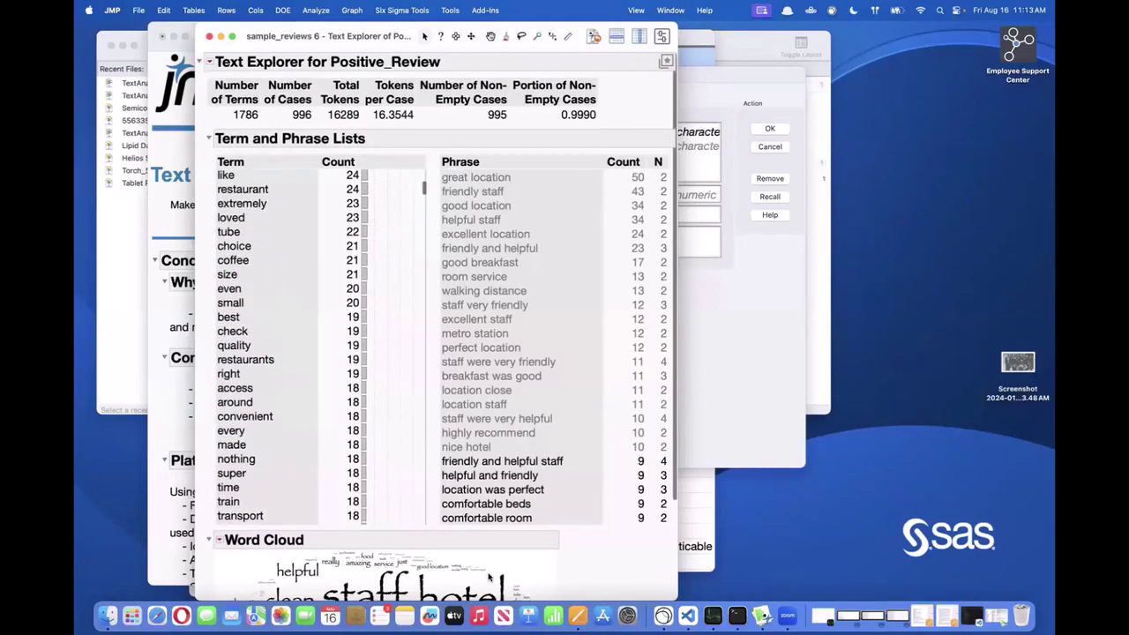
{"action": "scroll", "coordinate": [488, 575], "scroll_direction": "down", "scroll_amount": 3}
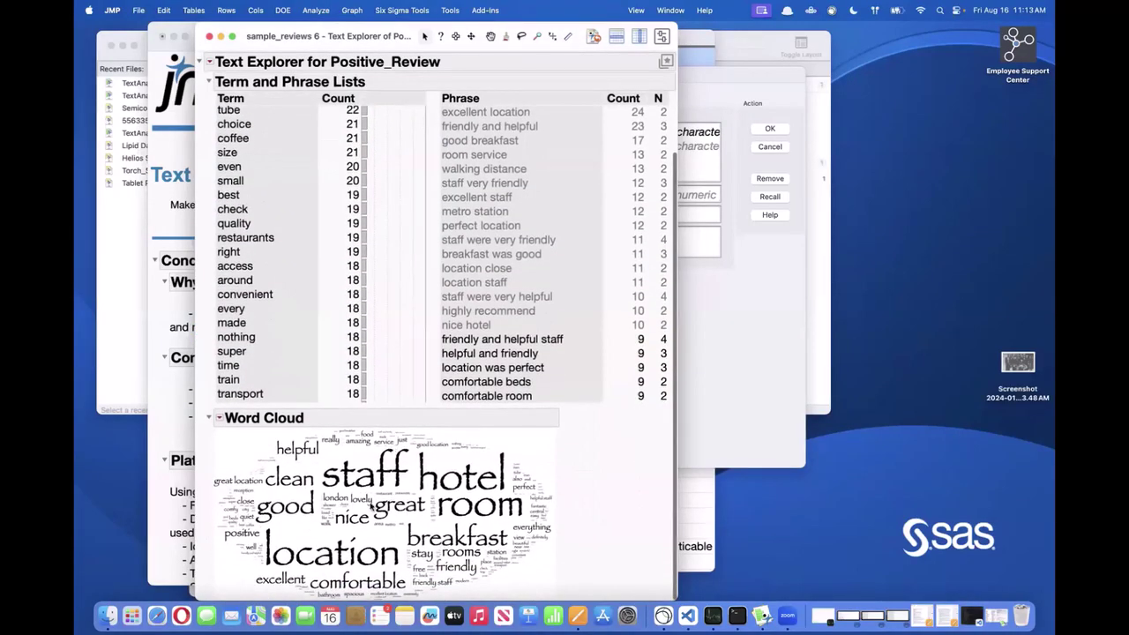
{"action": "scroll", "coordinate": [369, 505], "scroll_direction": "up", "scroll_amount": 5}
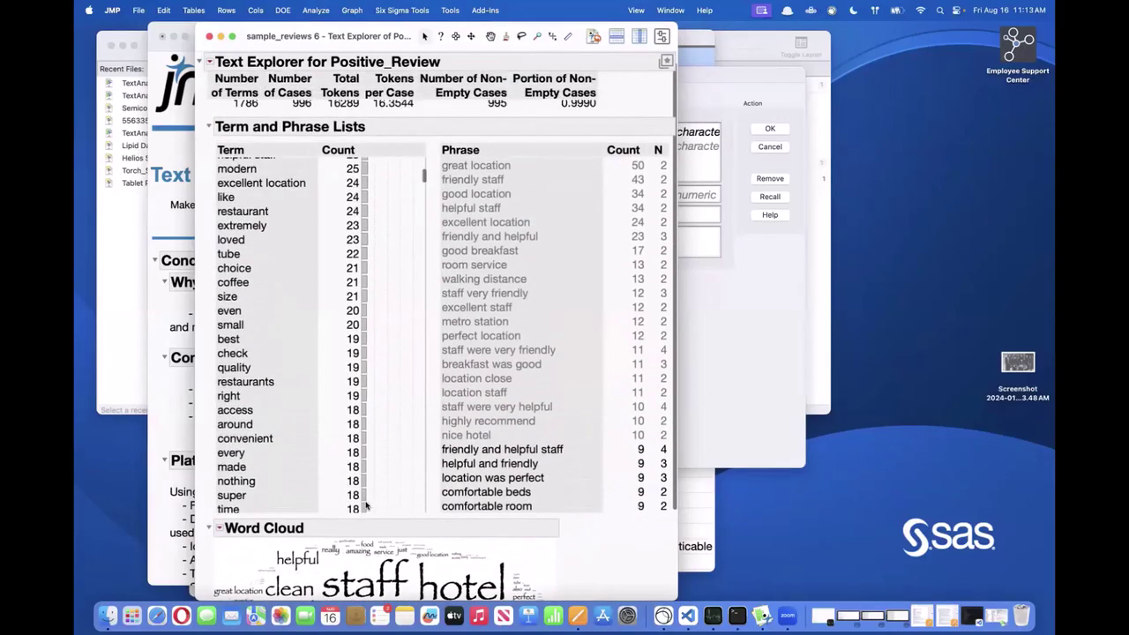
{"action": "scroll", "coordinate": [388, 423], "scroll_direction": "up", "scroll_amount": 10}
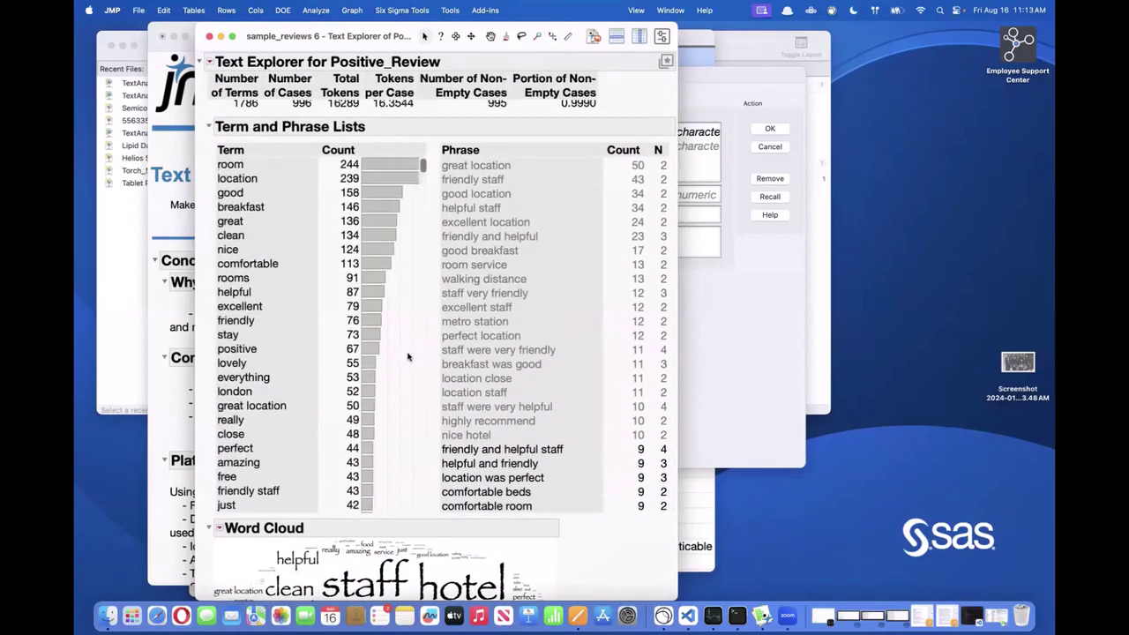
{"action": "scroll", "coordinate": [408, 357], "scroll_direction": "up", "scroll_amount": 3}
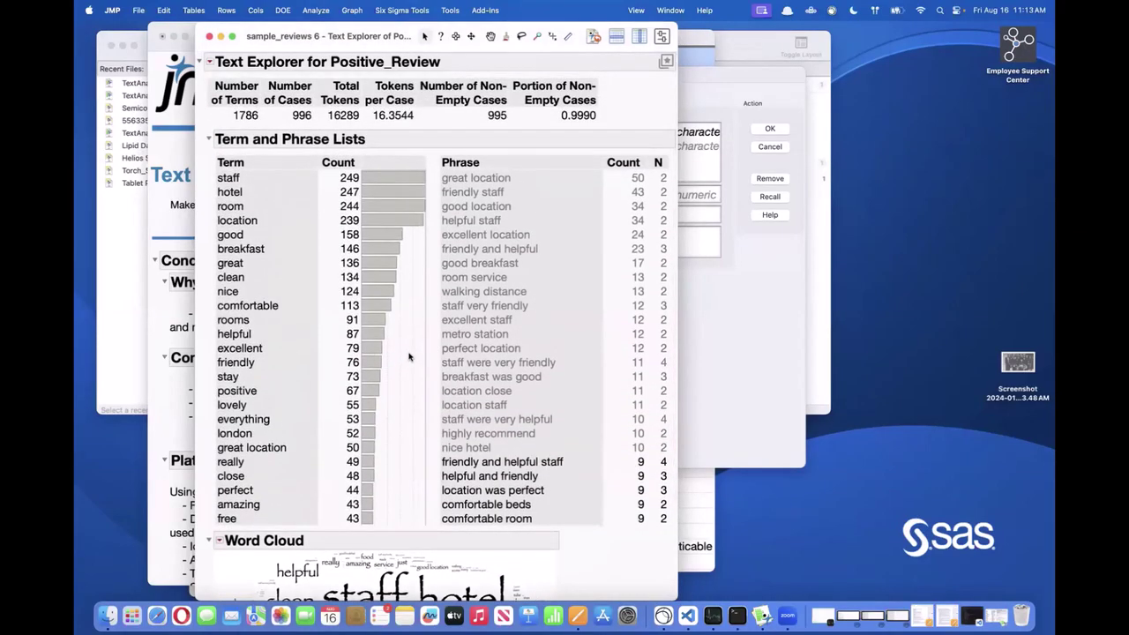
Step: Collapse the Term and Phrase Lists section and add the word hotel from the word cloud as a stop word
{"action": "left_click", "coordinate": [209, 140]}
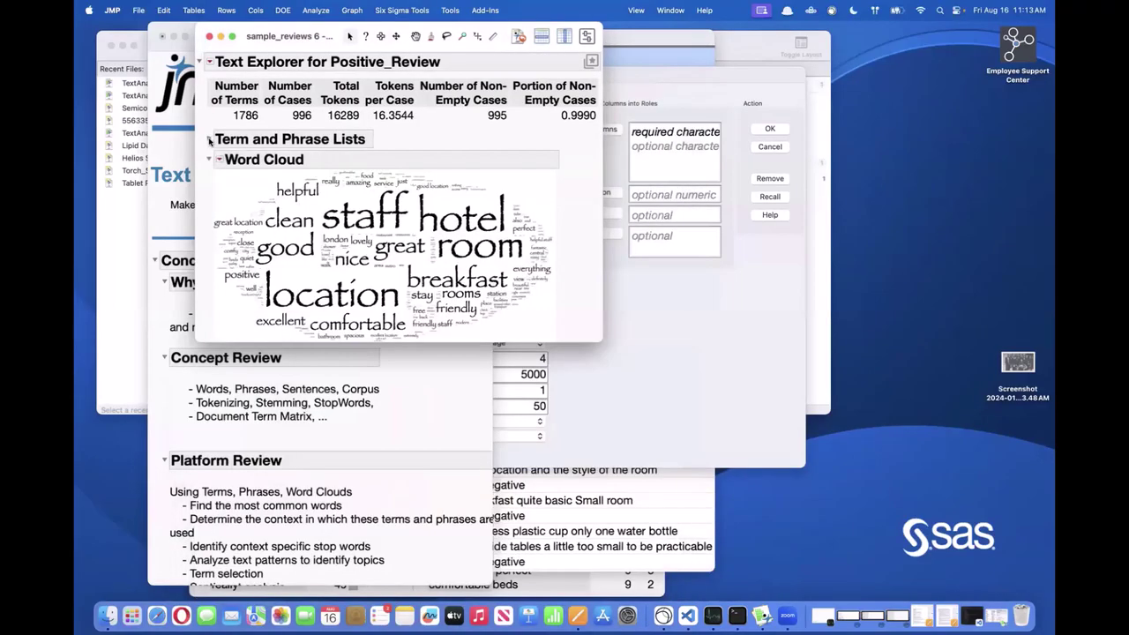
{"action": "mouse_move", "coordinate": [289, 194]}
{"action": "mouse_move", "coordinate": [476, 280]}
{"action": "mouse_move", "coordinate": [527, 286]}
{"action": "left_click", "coordinate": [424, 216]}
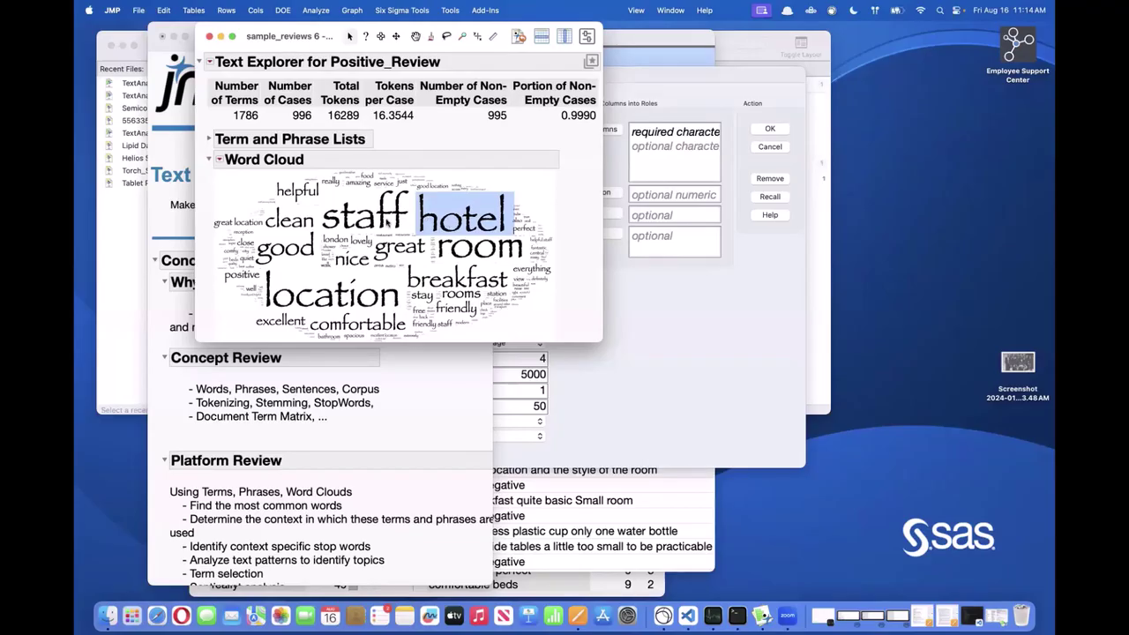
{"action": "mouse_move", "coordinate": [386, 224]}
{"action": "mouse_move", "coordinate": [448, 223]}
{"action": "right_click", "coordinate": [446, 218]}
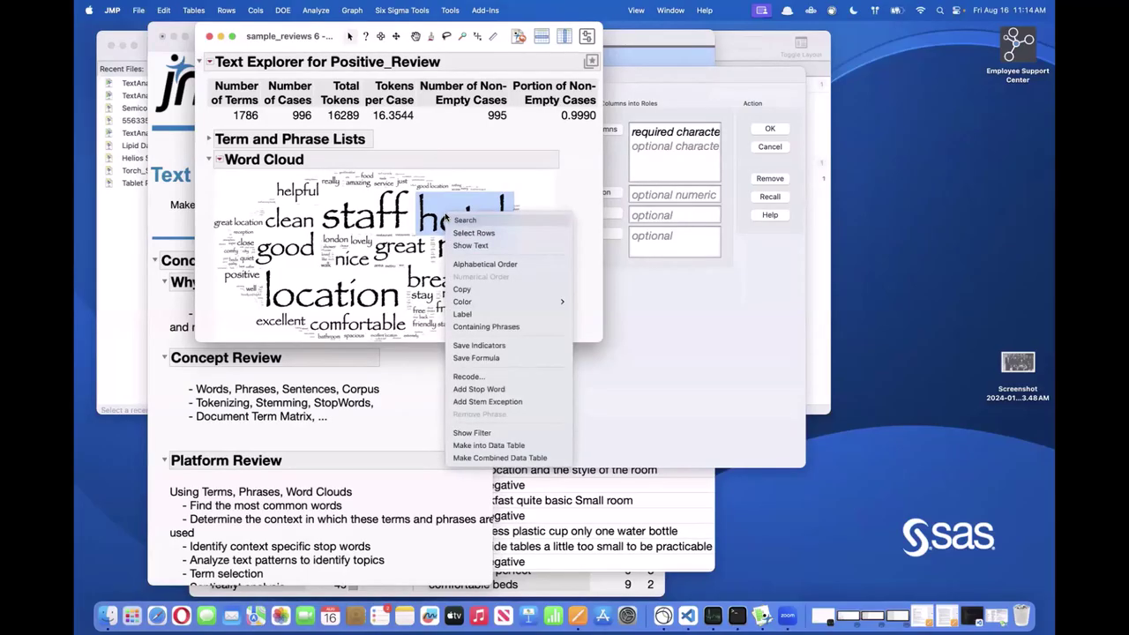
{"action": "left_click", "coordinate": [506, 390]}
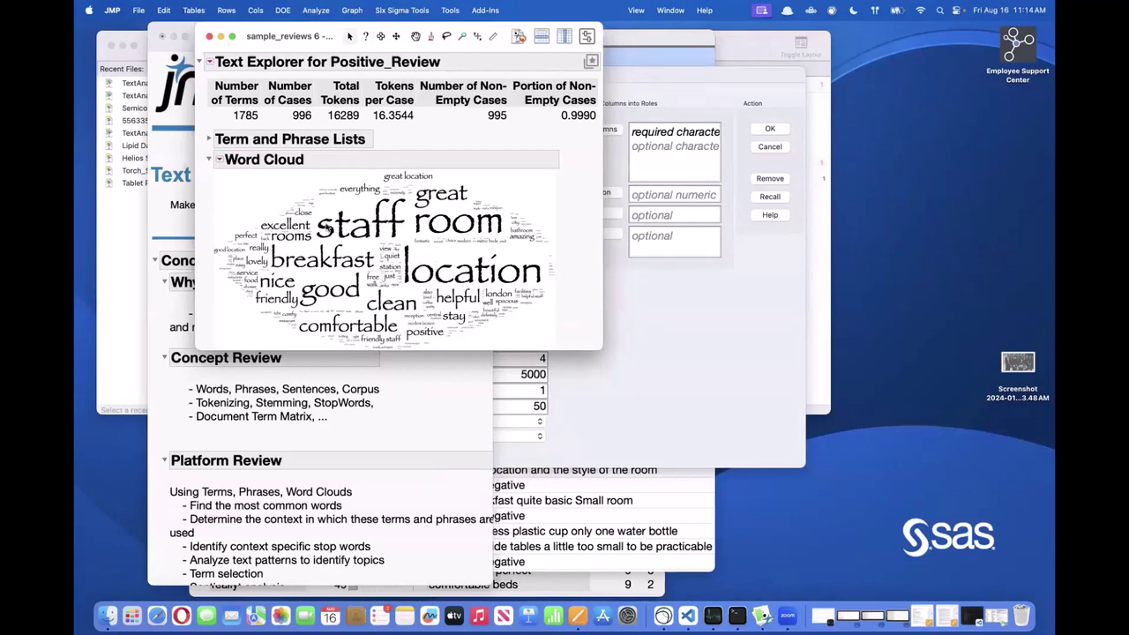
Step: Color the words in the word cloud with arbitrary colors
{"action": "left_click", "coordinate": [220, 161]}
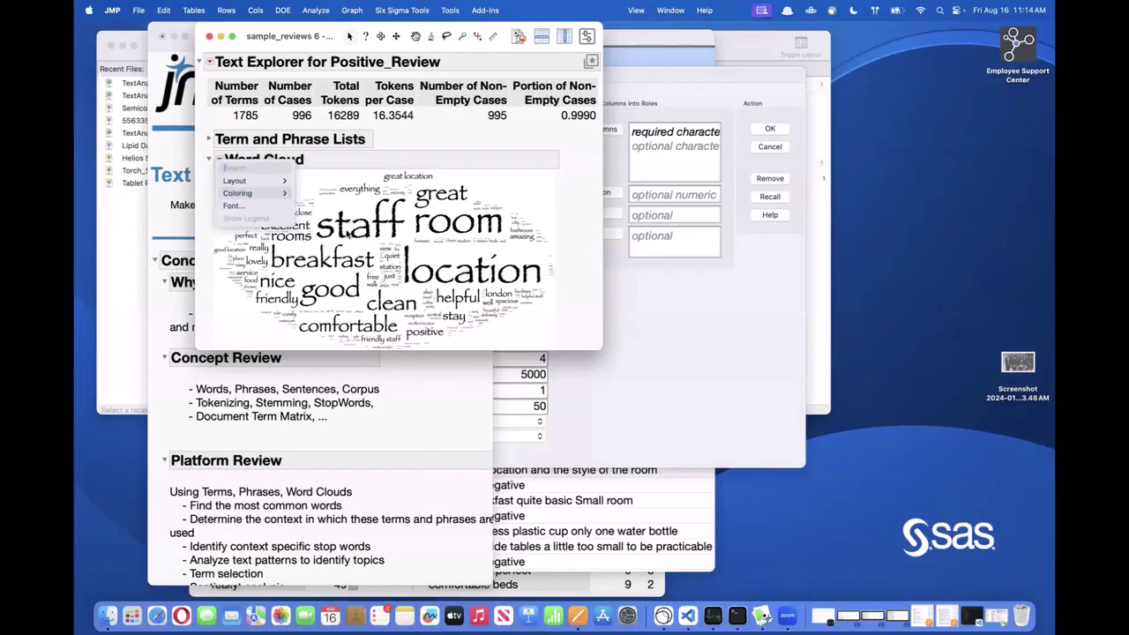
{"action": "mouse_move", "coordinate": [238, 192]}
{"action": "left_click", "coordinate": [304, 205]}
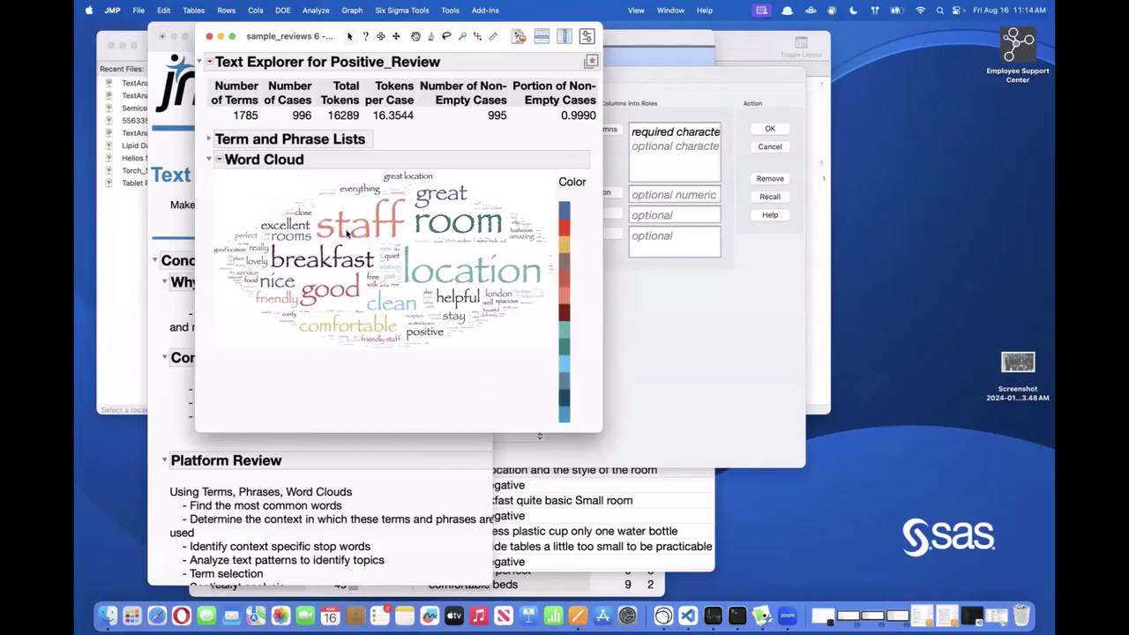
Step: Color the word cloud by the values of the Average_Score column
{"action": "left_click", "coordinate": [219, 160]}
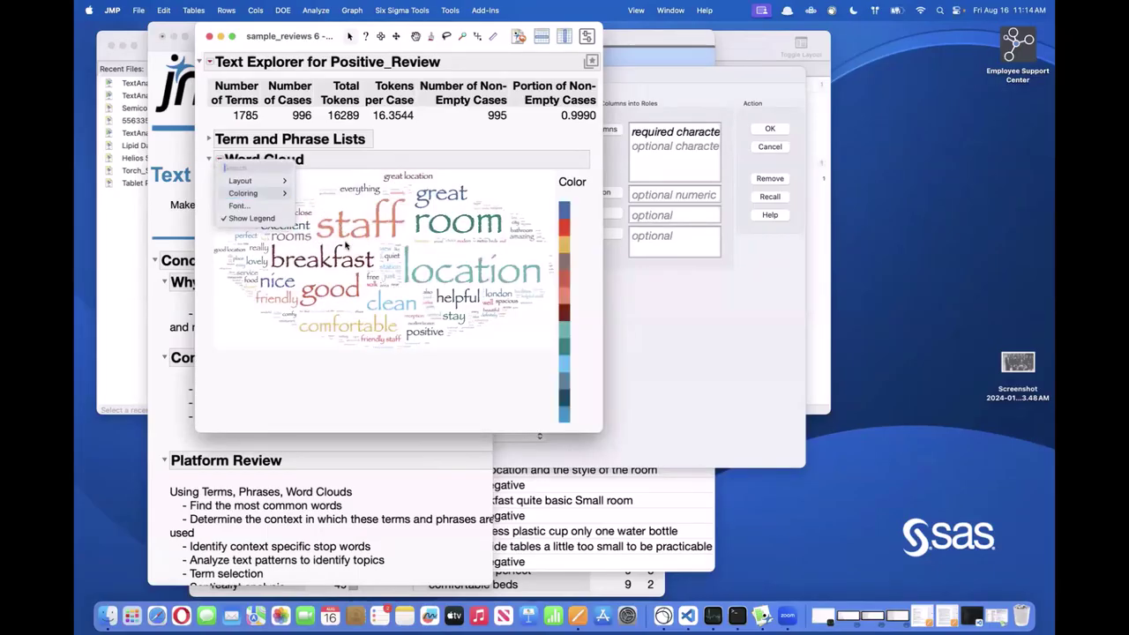
{"action": "mouse_move", "coordinate": [247, 193]}
{"action": "left_click", "coordinate": [346, 243]}
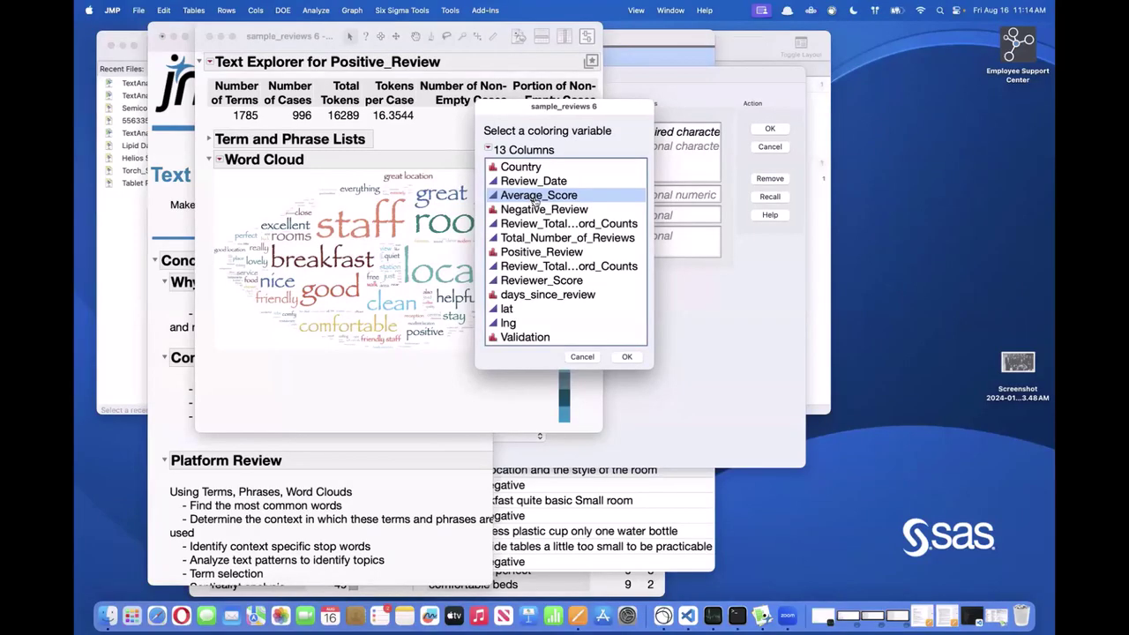
{"action": "left_click", "coordinate": [627, 358]}
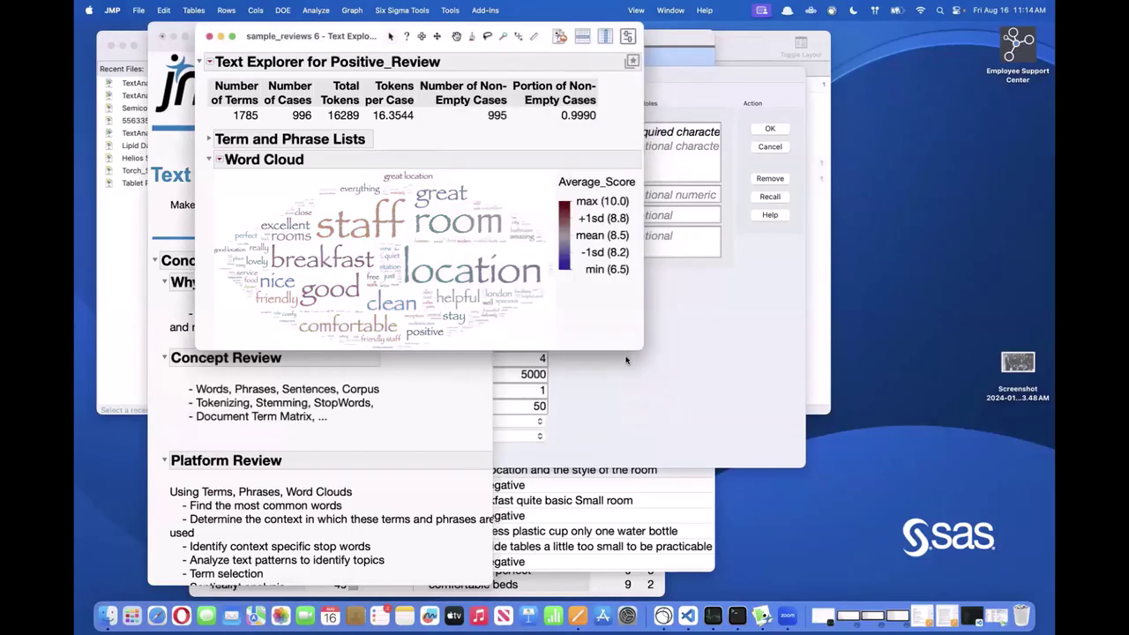
{"action": "mouse_move", "coordinate": [584, 306]}
{"action": "left_mouse_down"}
{"action": "mouse_move", "coordinate": [643, 291]}
{"action": "mouse_move", "coordinate": [623, 305]}
{"action": "mouse_move", "coordinate": [628, 291]}
{"action": "mouse_move", "coordinate": [614, 278]}
{"action": "mouse_move", "coordinate": [603, 301]}
{"action": "left_mouse_up"}
Step: Show the review text containing the word location from the word cloud and read through the matching reviews
{"action": "left_click", "coordinate": [487, 273]}
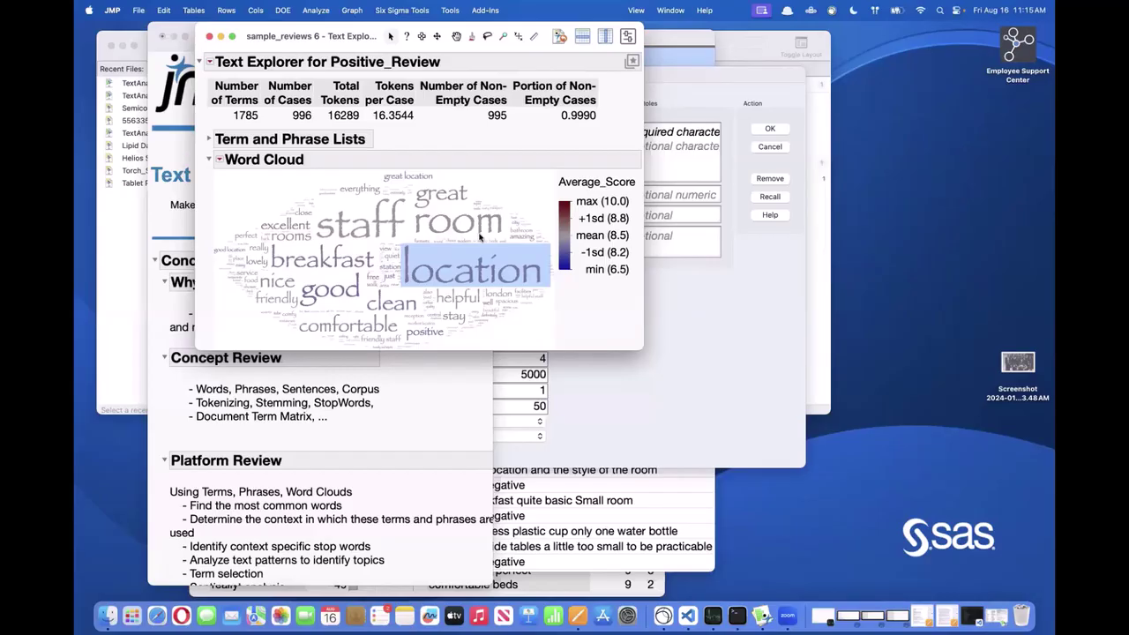
{"action": "right_click", "coordinate": [447, 274]}
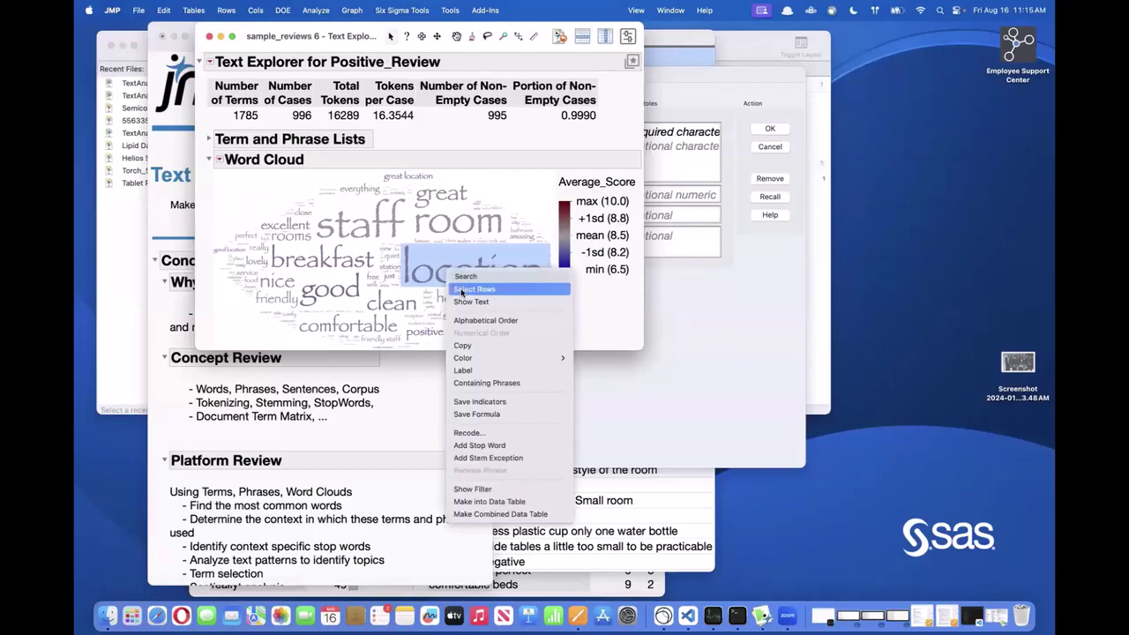
{"action": "left_click", "coordinate": [469, 303]}
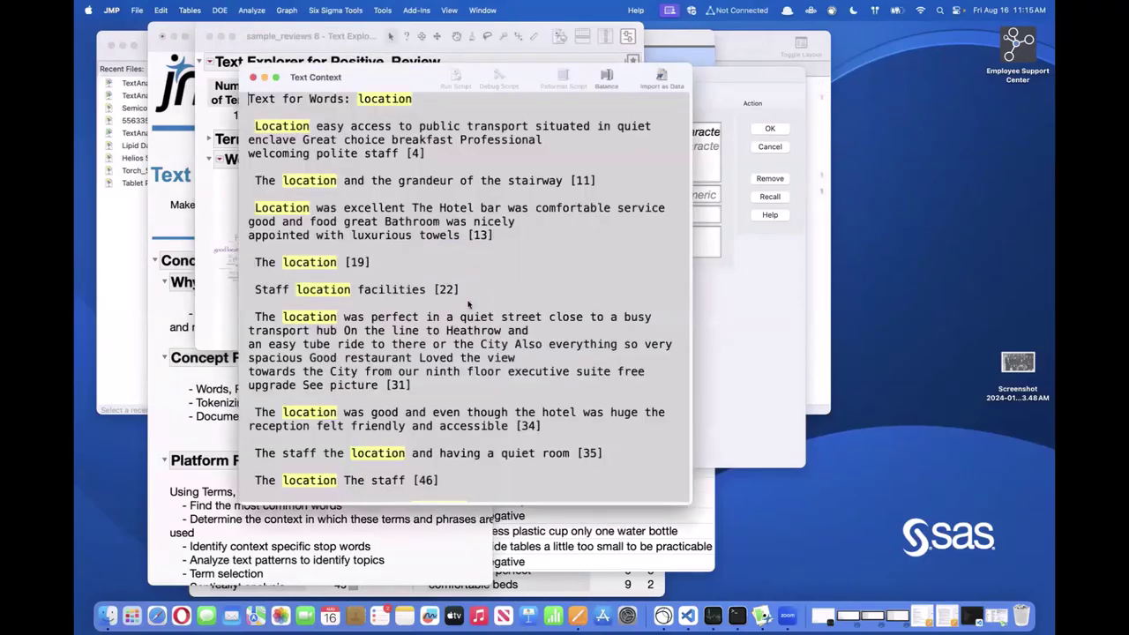
{"action": "scroll", "coordinate": [415, 250], "scroll_direction": "down", "scroll_amount": 3}
{"action": "scroll", "coordinate": [415, 250], "scroll_direction": "down", "scroll_amount": 12}
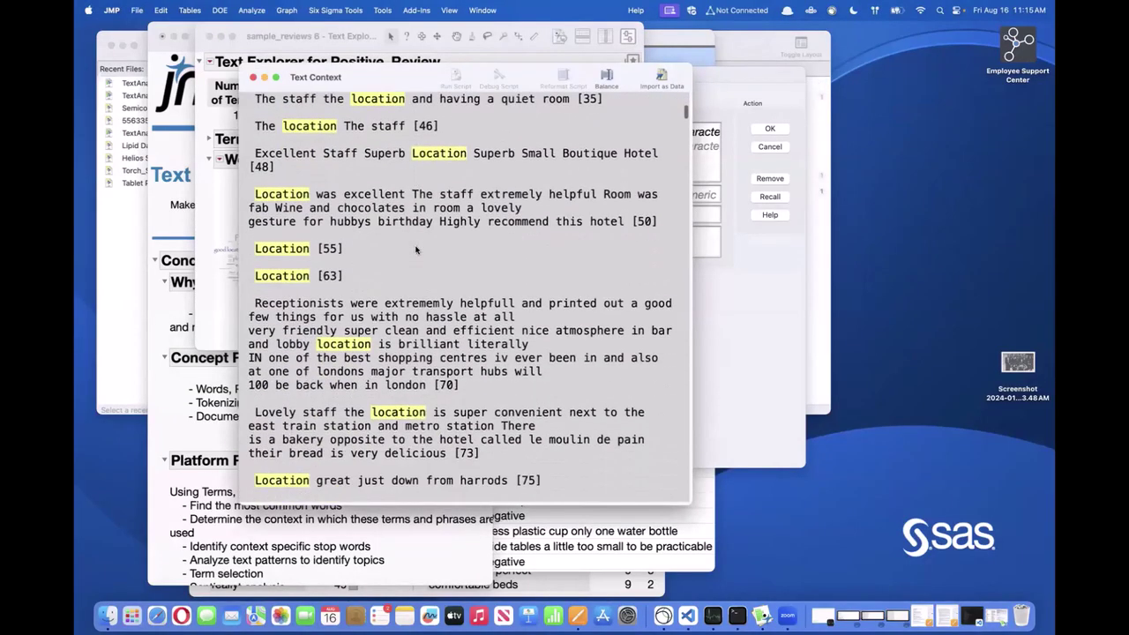
{"action": "scroll", "coordinate": [418, 250], "scroll_direction": "down", "scroll_amount": 12}
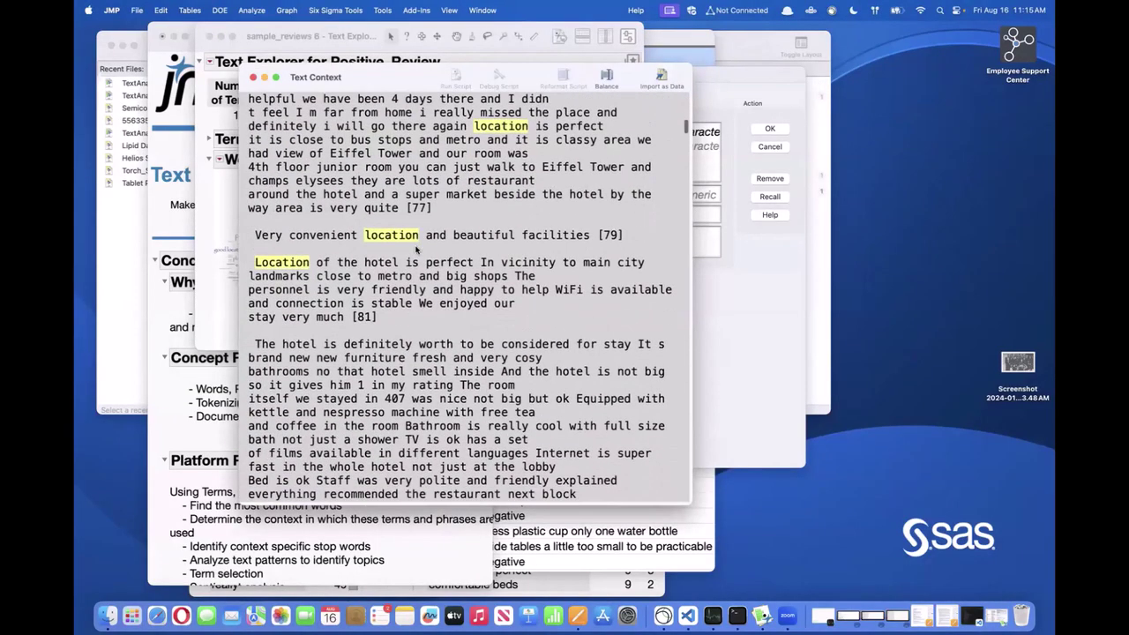
Step: Read further through the reviews that mention location and close the text context window
{"action": "scroll", "coordinate": [416, 251], "scroll_direction": "down", "scroll_amount": 12}
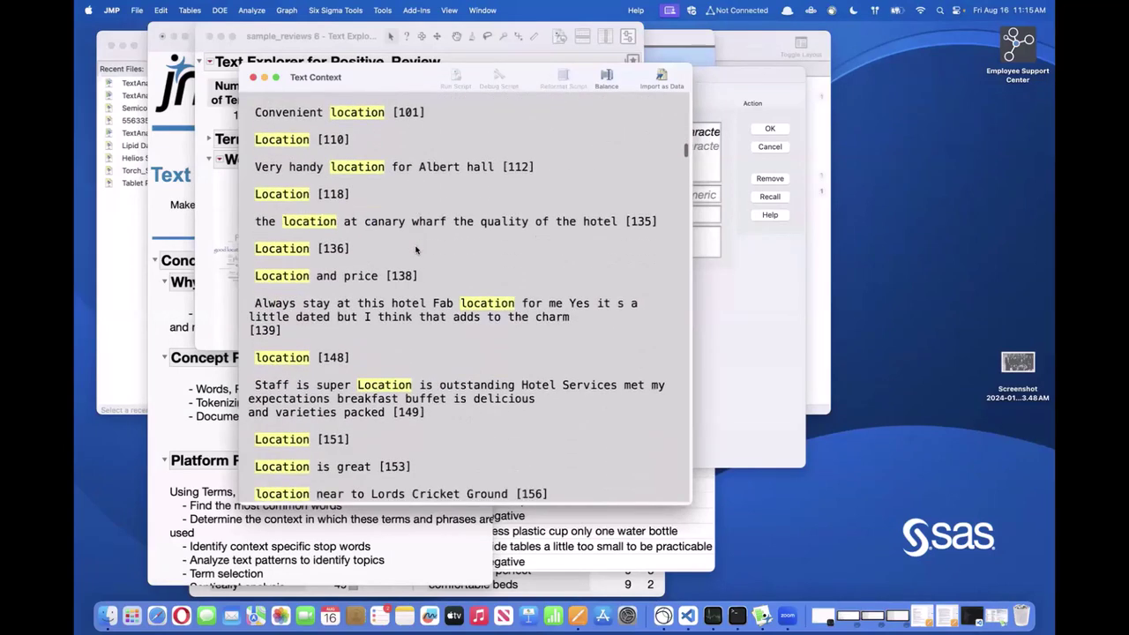
{"action": "scroll", "coordinate": [416, 250], "scroll_direction": "down", "scroll_amount": 6}
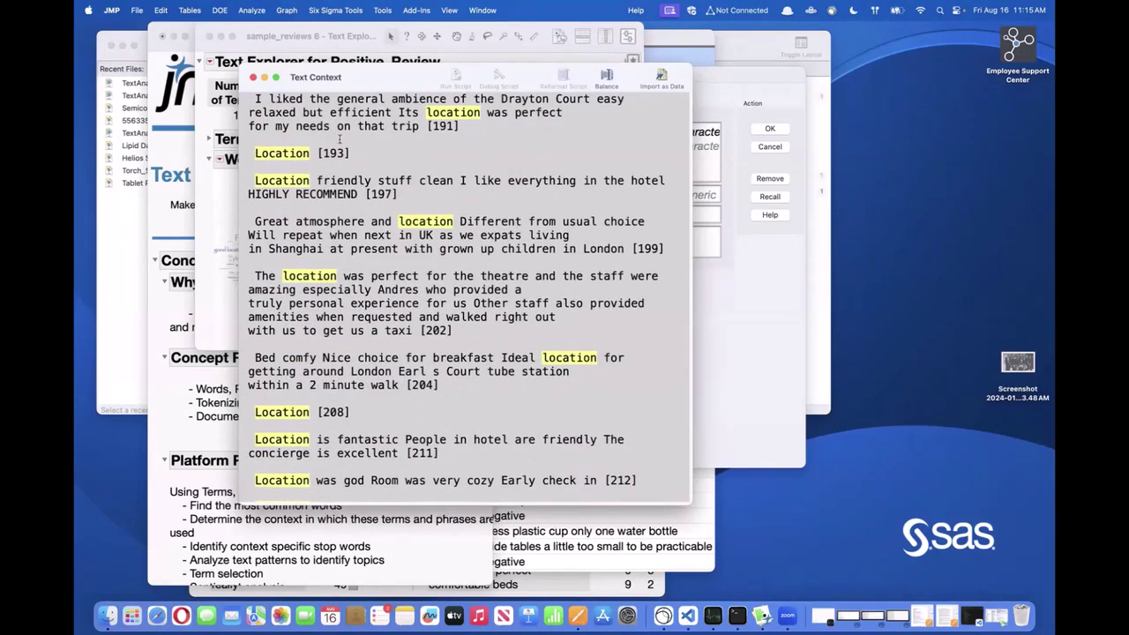
{"action": "left_click", "coordinate": [253, 76]}
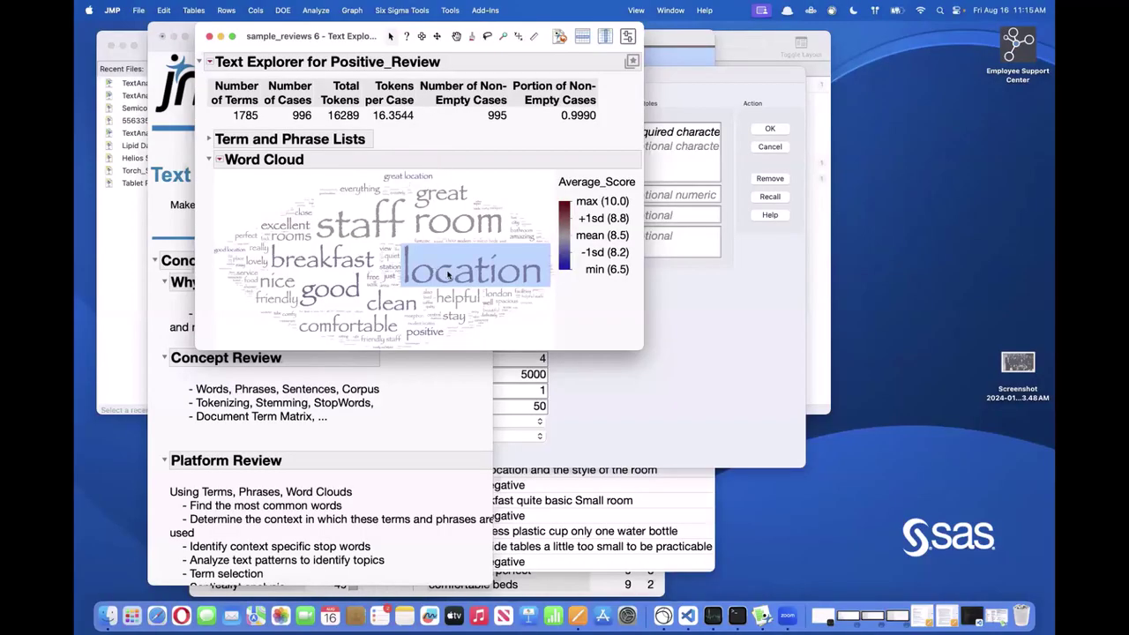
{"action": "mouse_move", "coordinate": [447, 275]}
{"action": "mouse_move", "coordinate": [451, 139]}
{"action": "left_mouse_down"}
{"action": "mouse_move", "coordinate": [269, 119]}
{"action": "mouse_move", "coordinate": [319, 86]}
{"action": "mouse_move", "coordinate": [294, 128]}
{"action": "mouse_move", "coordinate": [330, 113]}
{"action": "mouse_move", "coordinate": [322, 98]}
{"action": "mouse_move", "coordinate": [262, 115]}
{"action": "mouse_move", "coordinate": [331, 111]}
{"action": "mouse_move", "coordinate": [266, 104]}
{"action": "mouse_move", "coordinate": [268, 119]}
{"action": "left_mouse_up"}
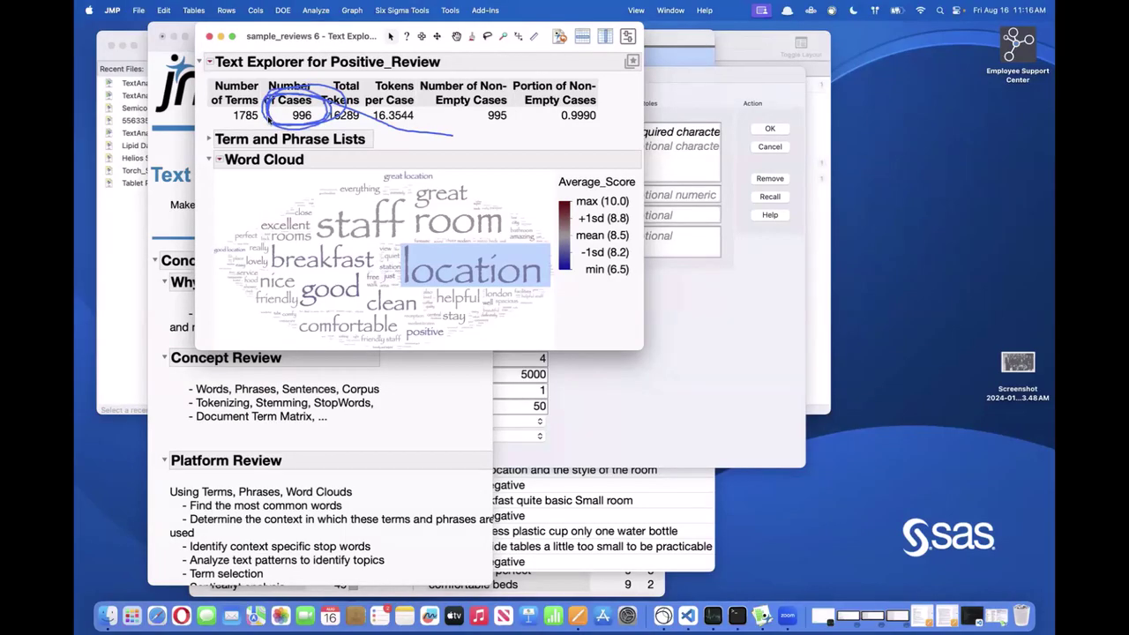
{"action": "mouse_move", "coordinate": [389, 130]}
{"action": "left_mouse_down"}
{"action": "mouse_move", "coordinate": [338, 113]}
{"action": "mouse_move", "coordinate": [217, 125]}
{"action": "mouse_move", "coordinate": [262, 99]}
{"action": "left_mouse_up"}
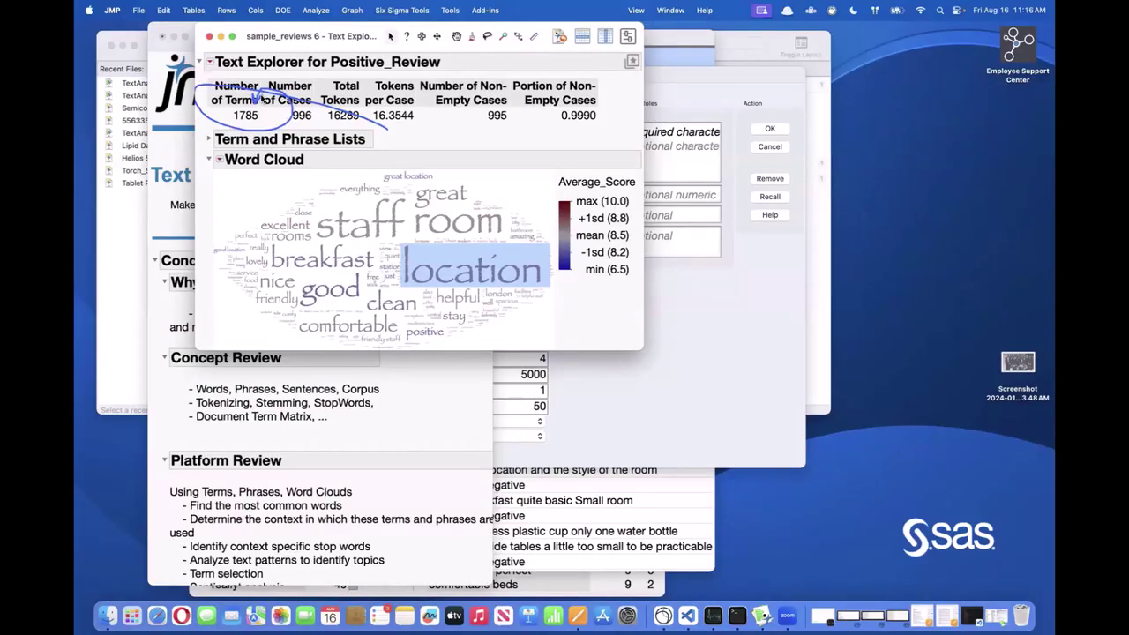
{"action": "key", "text": "Escape"}
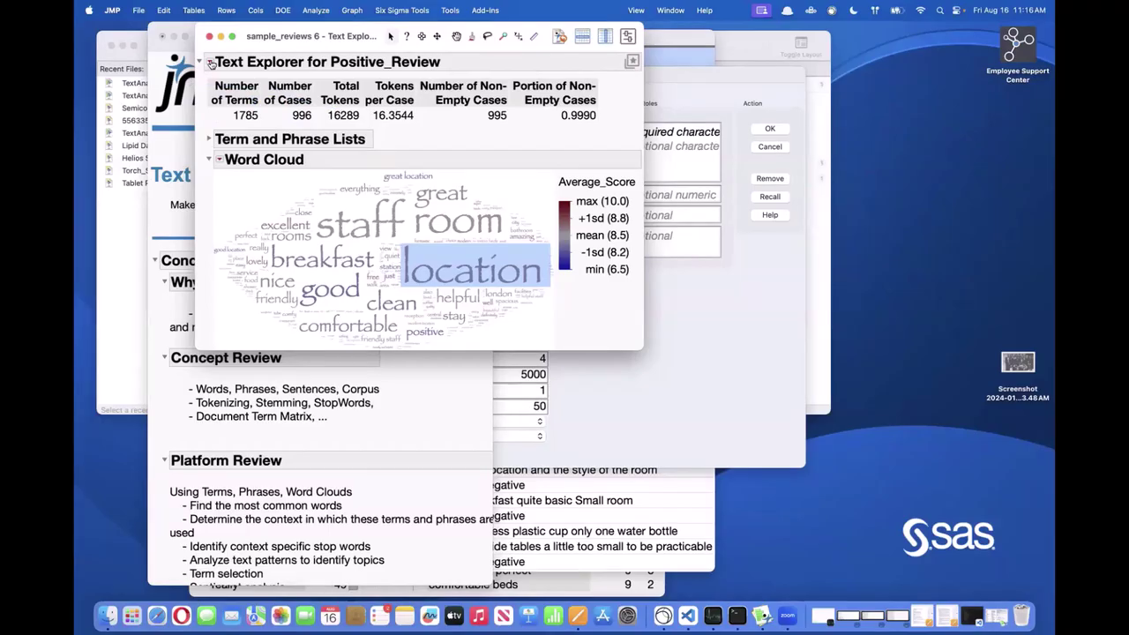
{"action": "left_click", "coordinate": [210, 63]}
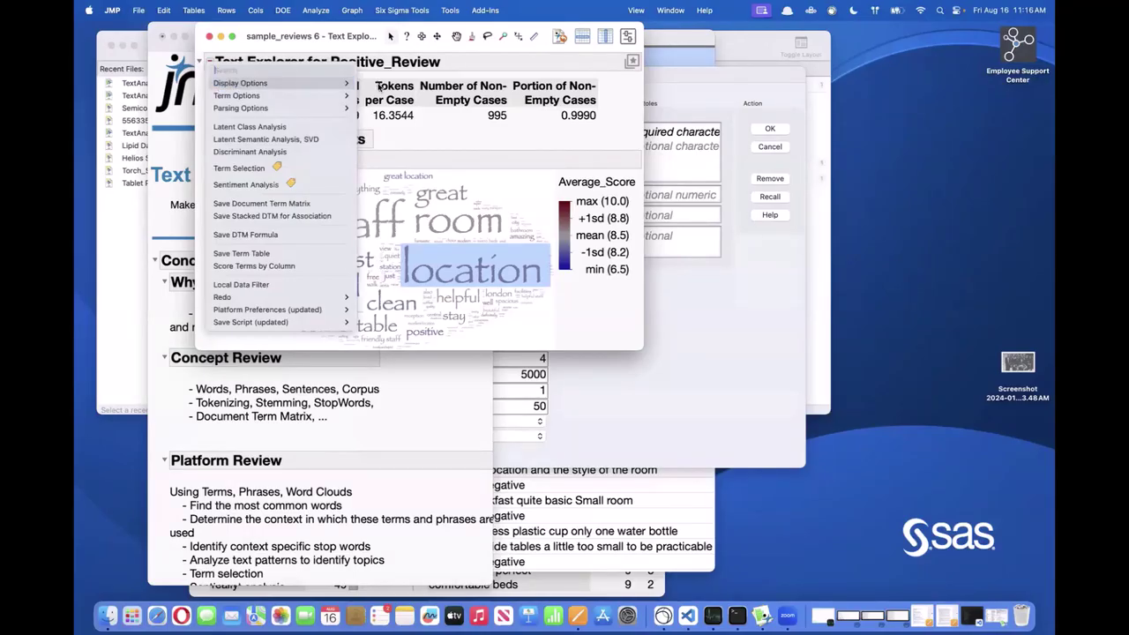
{"action": "mouse_move", "coordinate": [282, 83]}
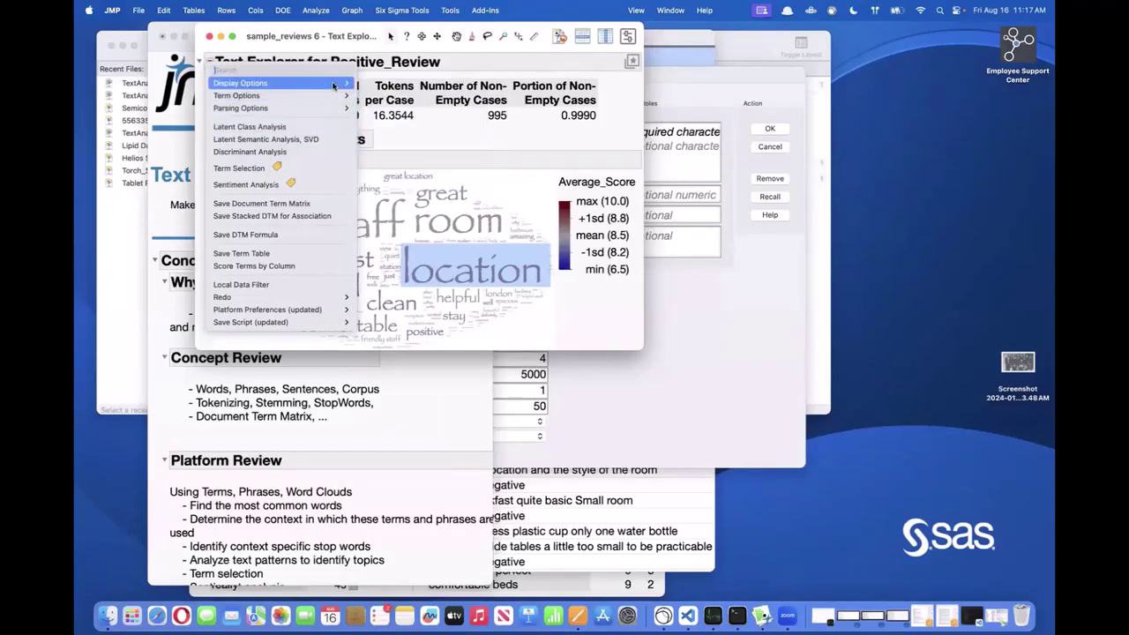
{"action": "left_click", "coordinate": [201, 60]}
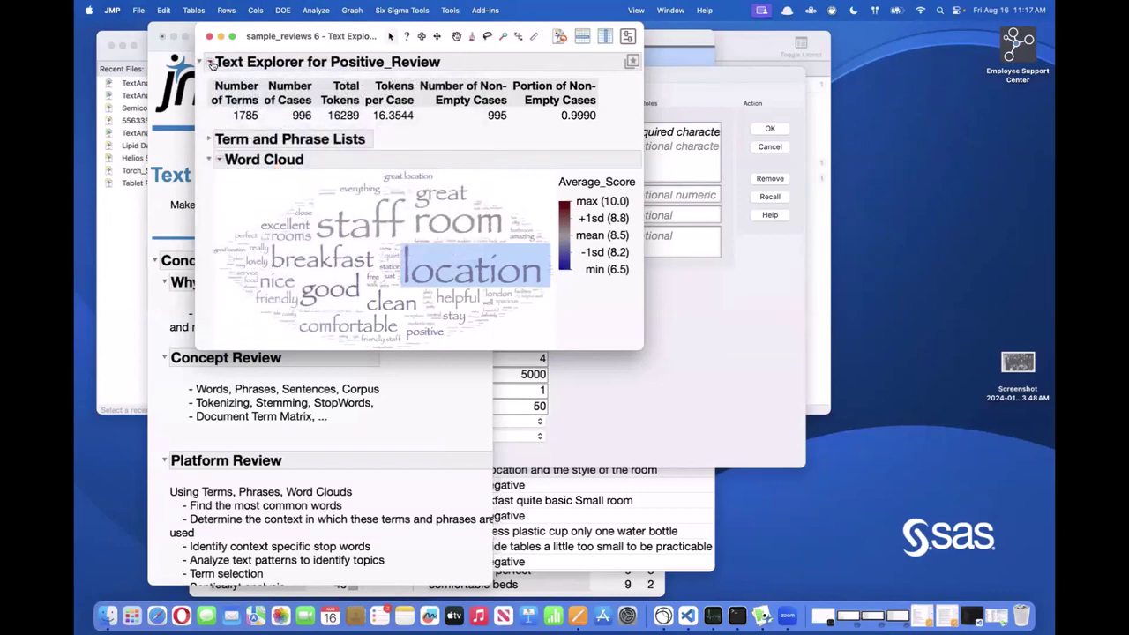
{"action": "left_click", "coordinate": [211, 64]}
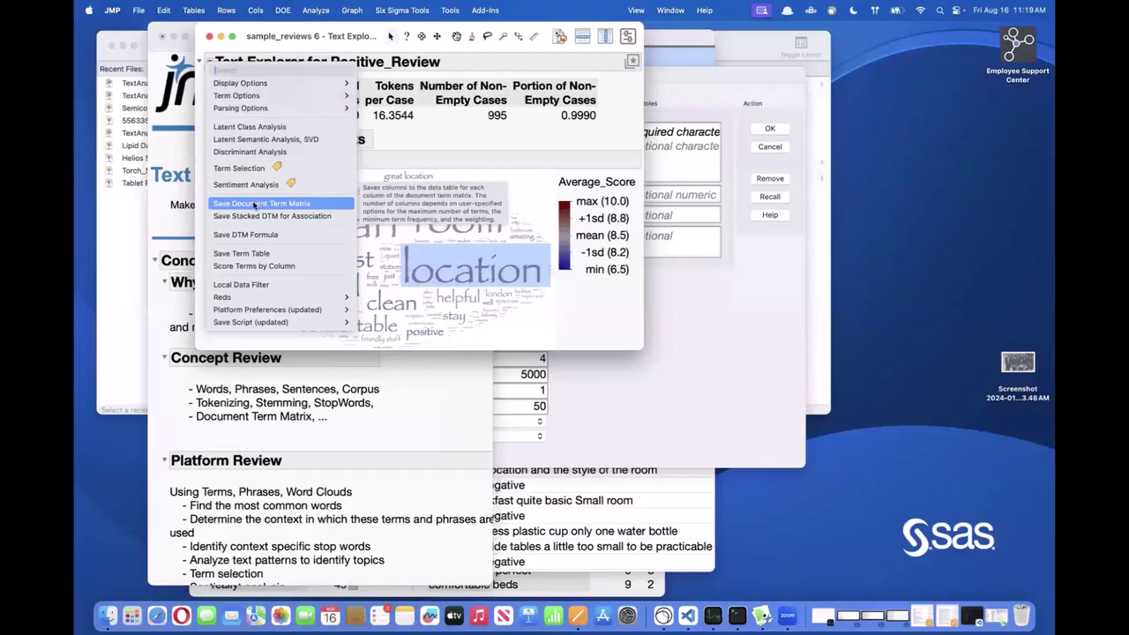
{"action": "left_click", "coordinate": [254, 204]}
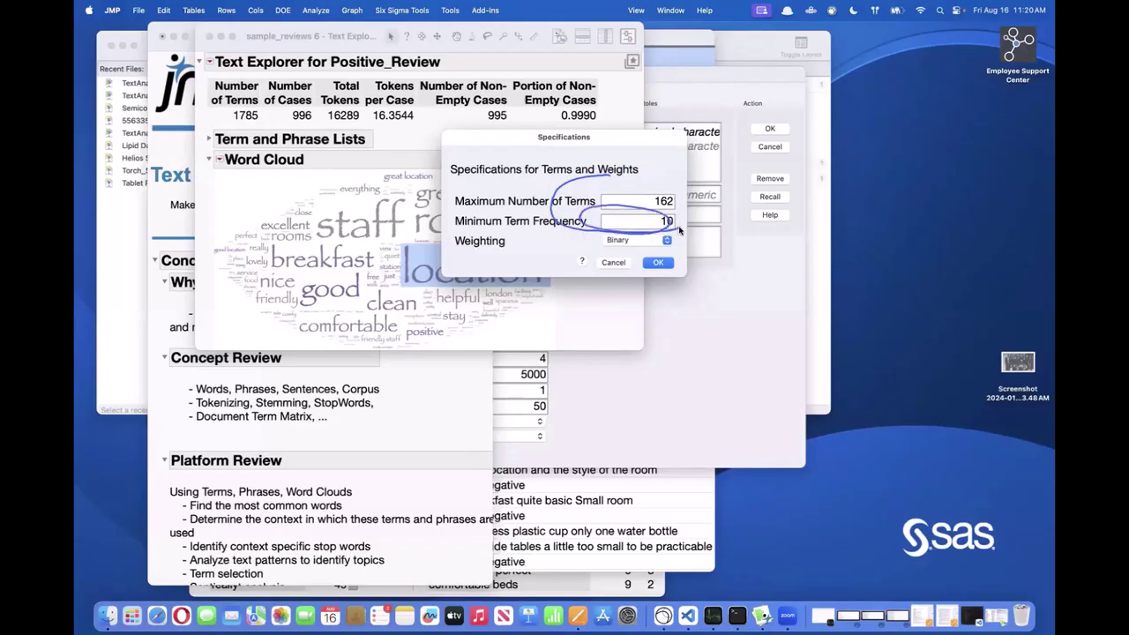
{"action": "mouse_move", "coordinate": [520, 140]}
{"action": "left_mouse_down"}
{"action": "mouse_move", "coordinate": [841, 141]}
{"action": "mouse_move", "coordinate": [751, 142]}
{"action": "left_mouse_up"}
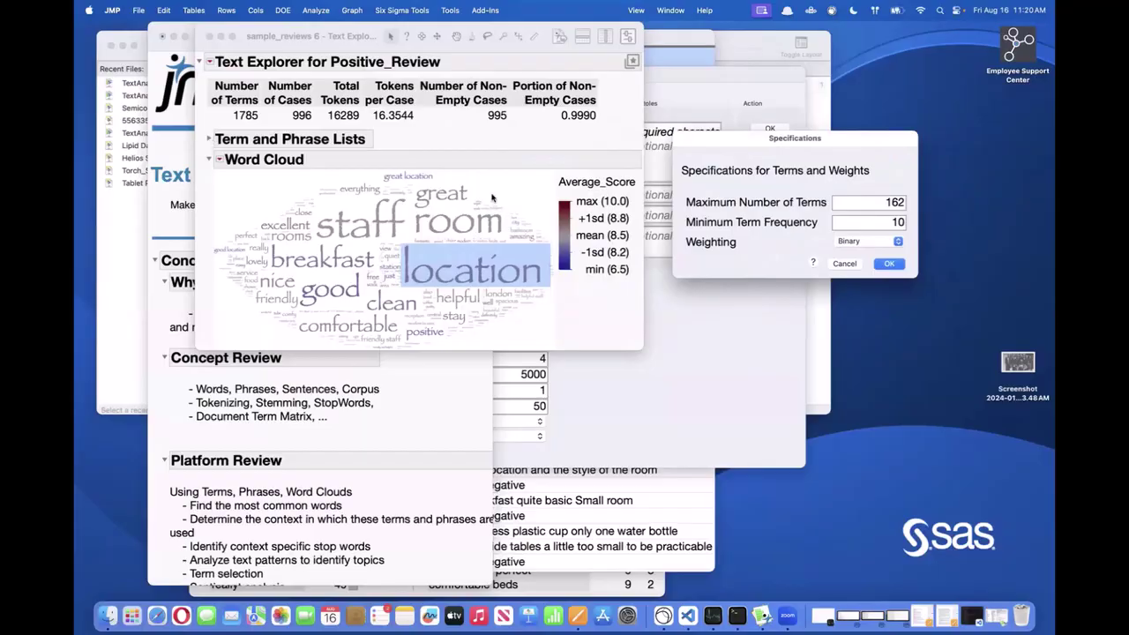
{"action": "left_click", "coordinate": [846, 267]}
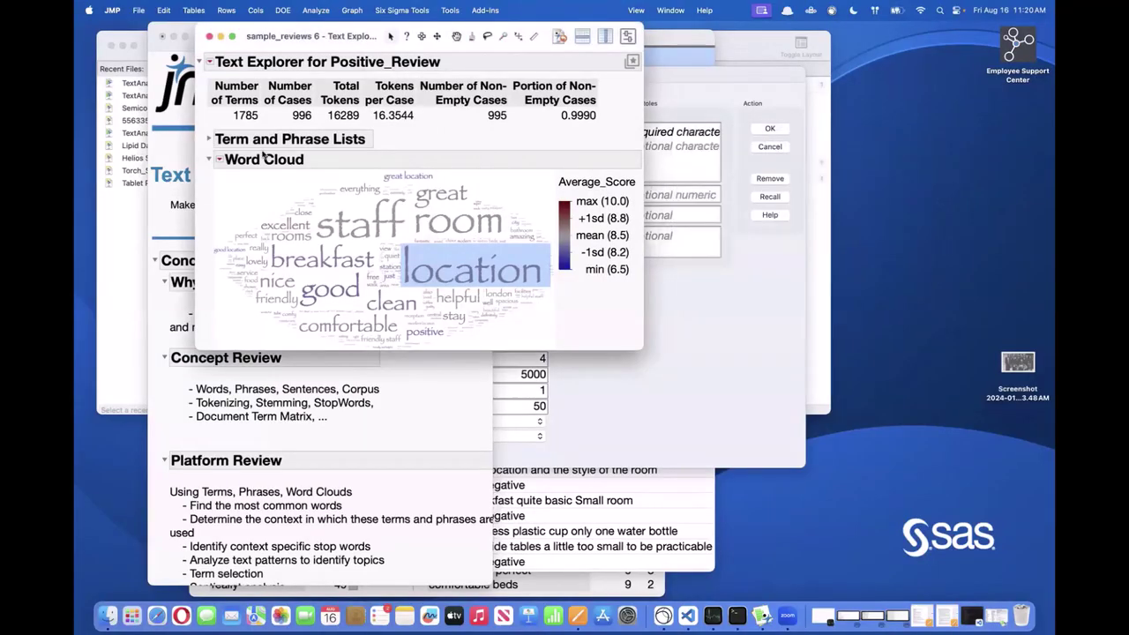
Step: Expand the Term and Phrase Lists section and open the specifications for saving the document term matrix
{"action": "left_click", "coordinate": [209, 140]}
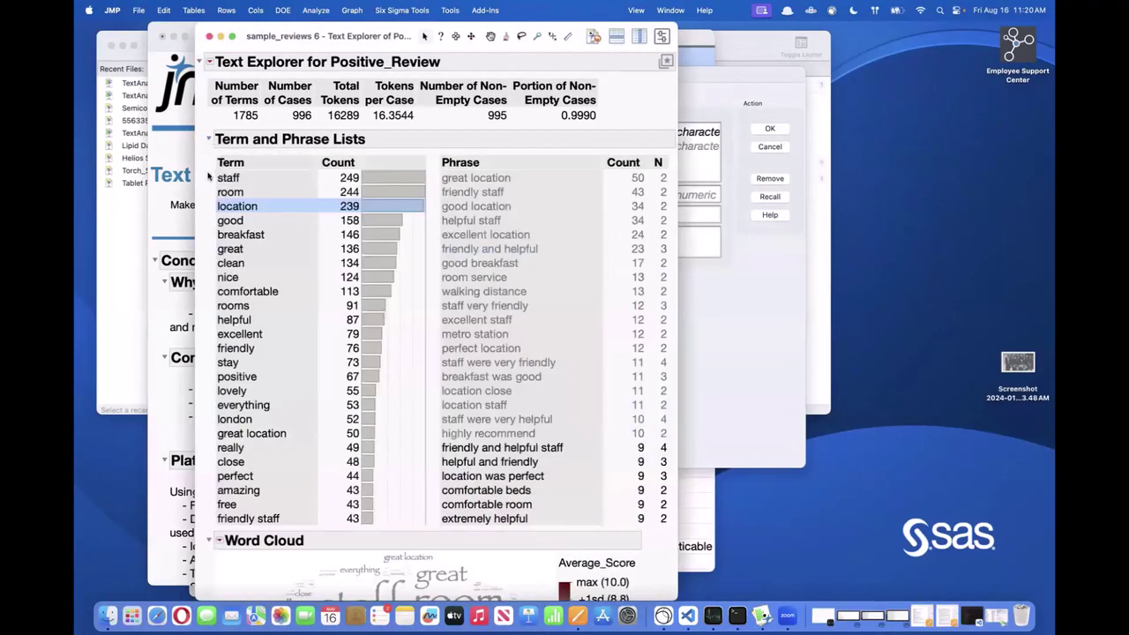
{"action": "left_click", "coordinate": [209, 62]}
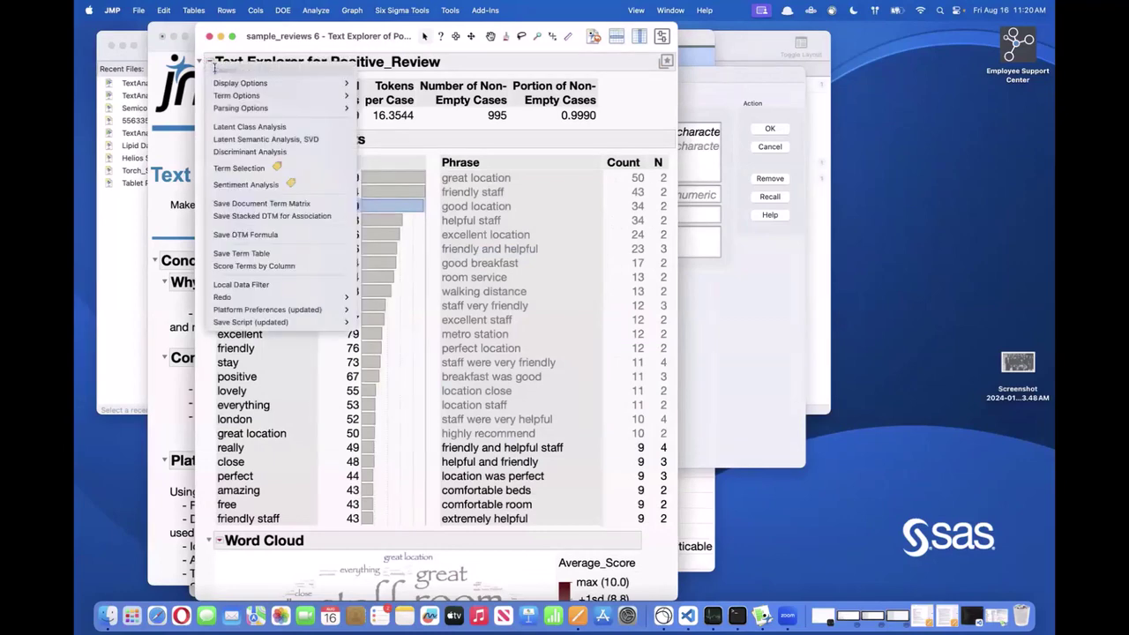
{"action": "left_click", "coordinate": [260, 203]}
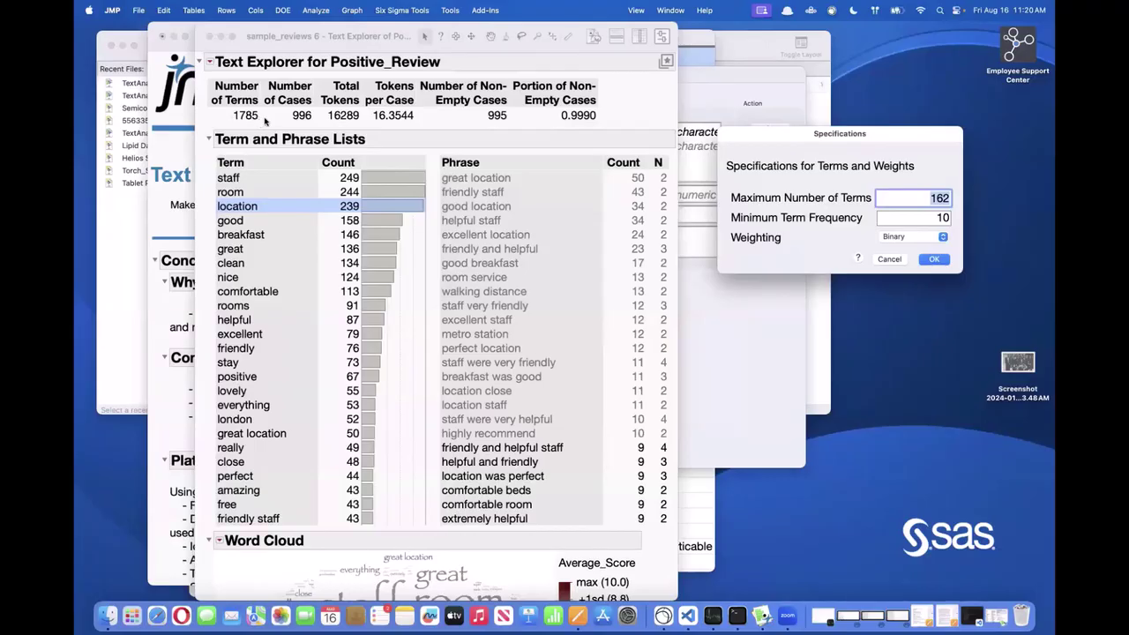
{"action": "left_click", "coordinate": [860, 175]}
{"action": "mouse_move", "coordinate": [857, 174]}
{"action": "left_mouse_down"}
{"action": "mouse_move", "coordinate": [852, 206]}
{"action": "mouse_move", "coordinate": [895, 171]}
{"action": "mouse_move", "coordinate": [849, 184]}
{"action": "left_mouse_up"}
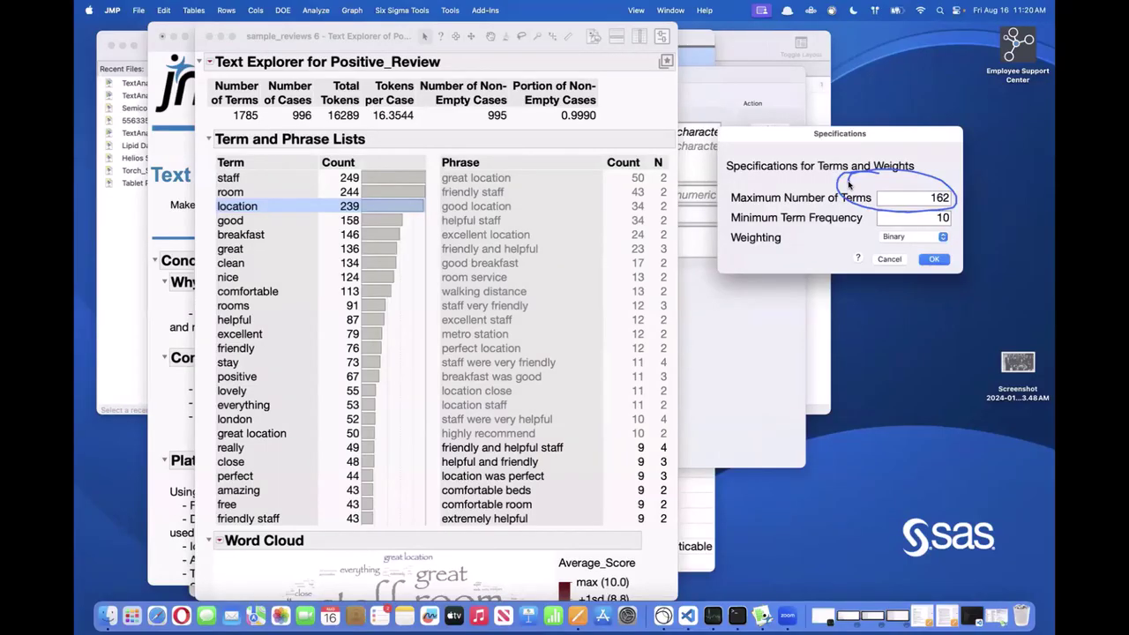
{"action": "left_click_drag", "start_coordinate": [848, 183], "coordinate": [847, 185]}
{"action": "mouse_move", "coordinate": [833, 229]}
{"action": "left_mouse_down"}
{"action": "mouse_move", "coordinate": [949, 236]}
{"action": "mouse_move", "coordinate": [926, 209]}
{"action": "mouse_move", "coordinate": [851, 232]}
{"action": "left_mouse_up"}
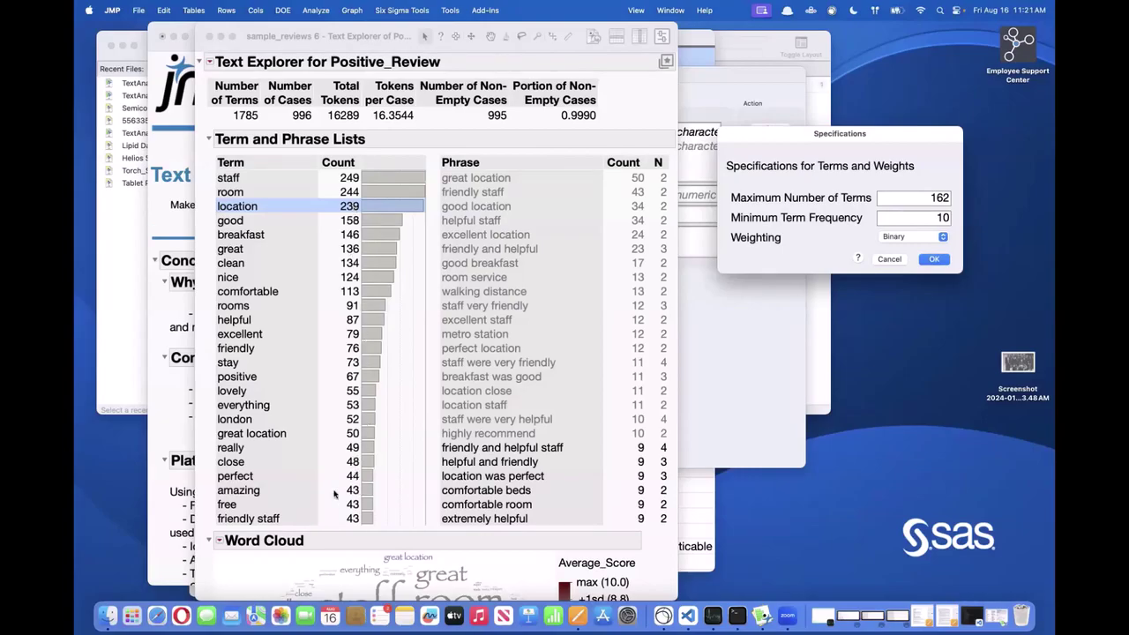
Step: Save the document term matrix with a minimum term frequency of 200 and Binary weighting
{"action": "left_click", "coordinate": [927, 219]}
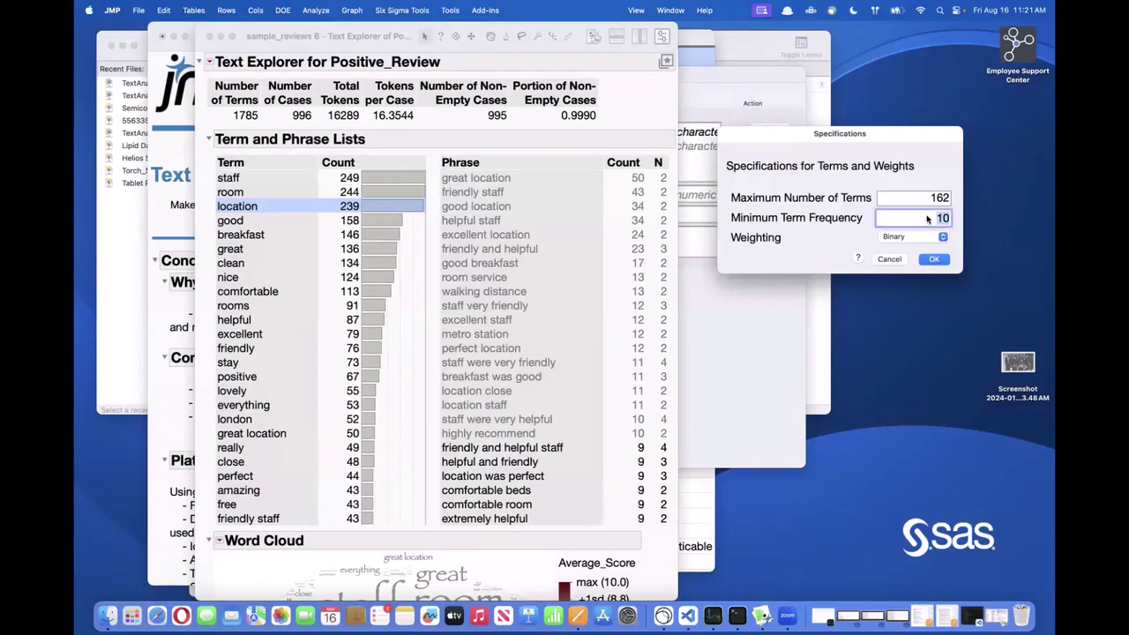
{"action": "type", "text": "200"}
{"action": "left_click", "coordinate": [871, 173]}
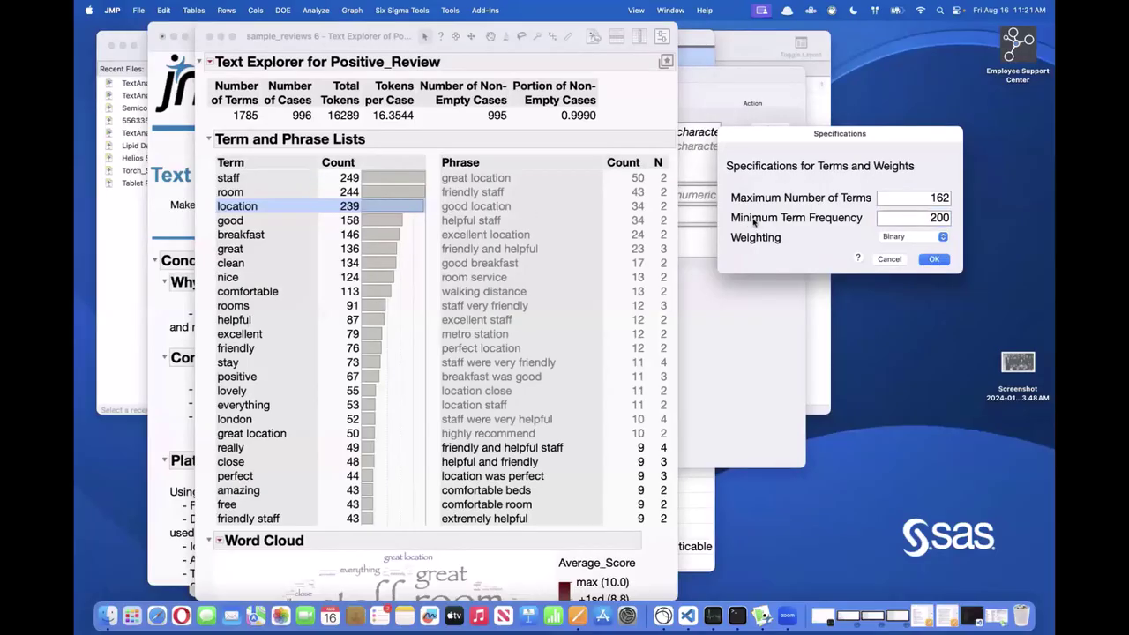
{"action": "left_click", "coordinate": [914, 238]}
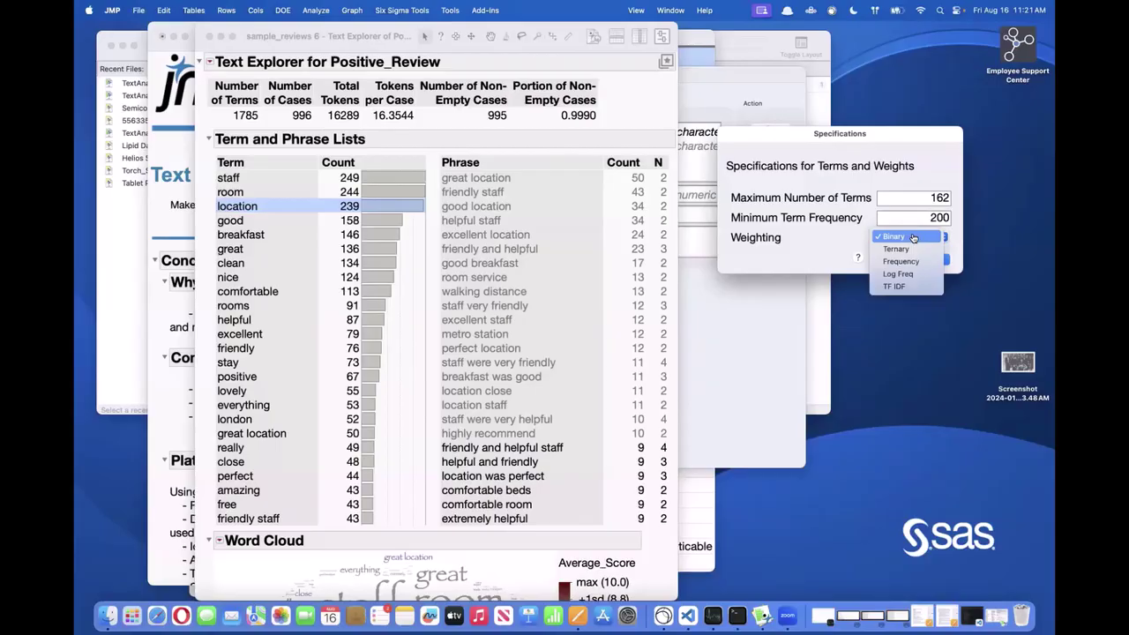
{"action": "left_click", "coordinate": [912, 238]}
{"action": "left_click", "coordinate": [892, 236]}
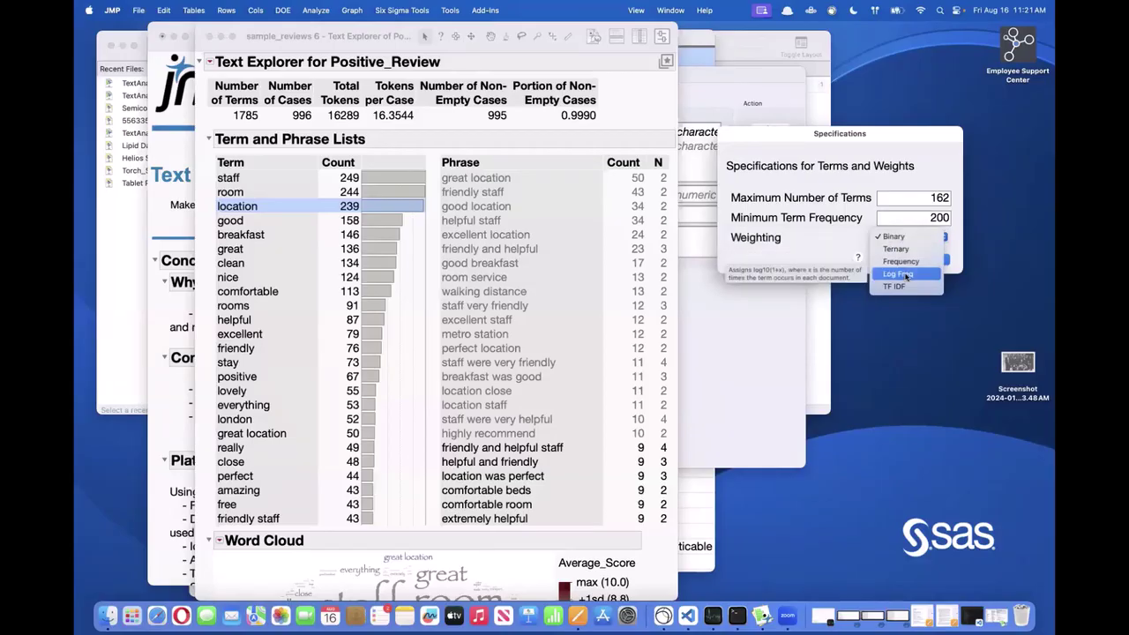
{"action": "left_click", "coordinate": [779, 180]}
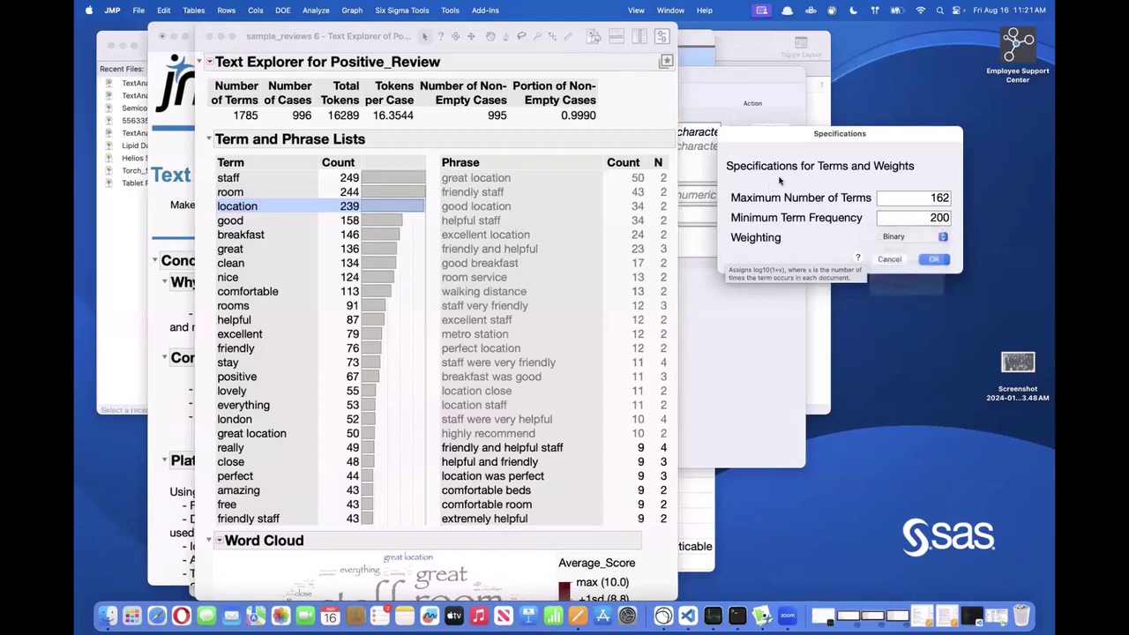
{"action": "left_click", "coordinate": [934, 258]}
Step: Bring the sample_reviews 6 data table forward and select the staff Binary, room Binary and location Binary columns
{"action": "left_click_drag", "start_coordinate": [313, 37], "coordinate": [303, 87]}
{"action": "left_click", "coordinate": [585, 85]}
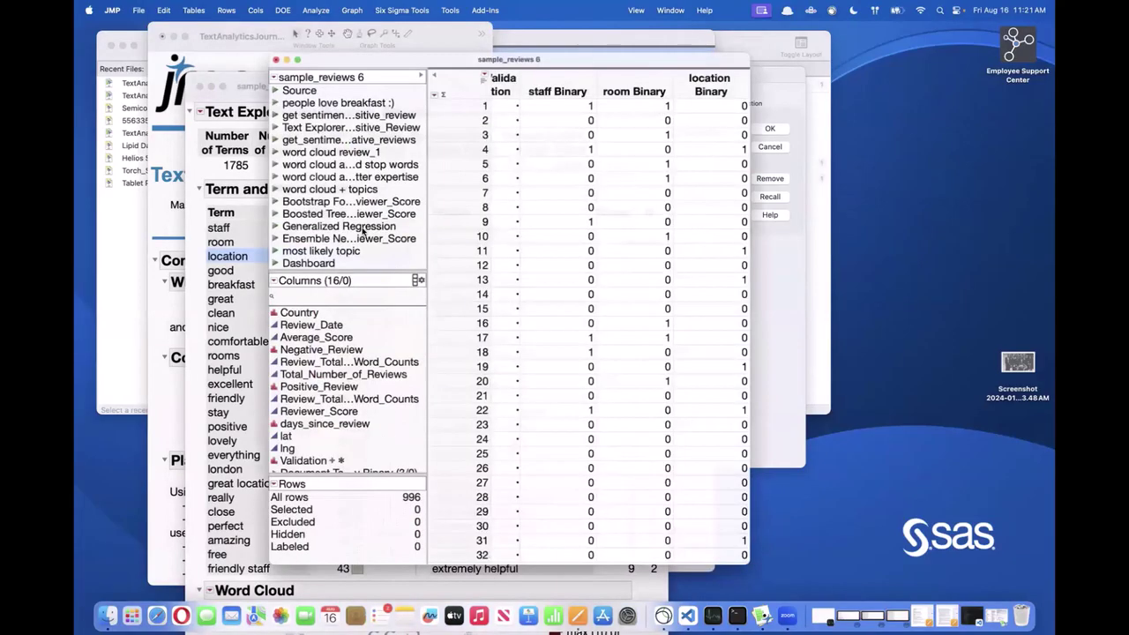
{"action": "scroll", "coordinate": [349, 216], "scroll_direction": "down", "scroll_amount": 2}
{"action": "scroll", "coordinate": [342, 380], "scroll_direction": "down", "scroll_amount": 1}
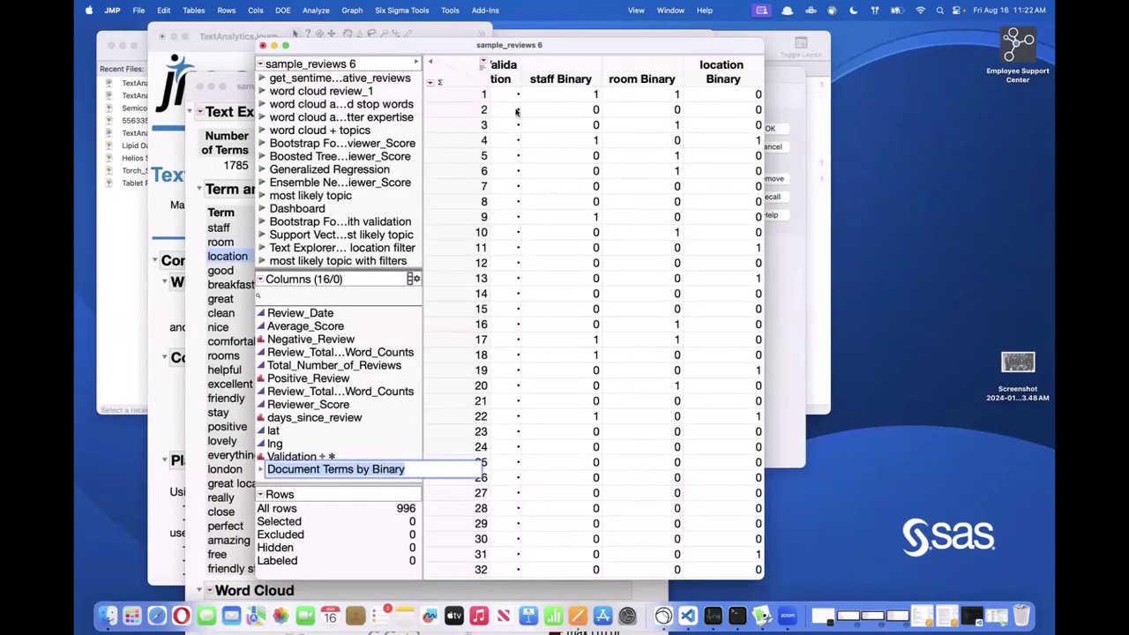
{"action": "left_click", "coordinate": [203, 229]}
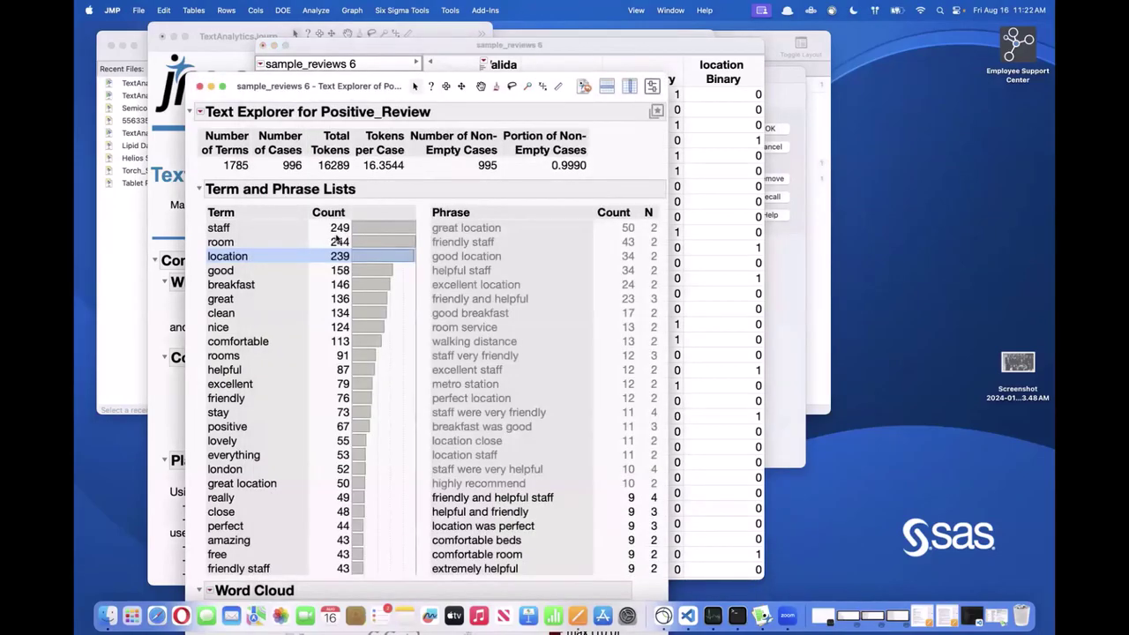
{"action": "left_click", "coordinate": [344, 48]}
{"action": "left_click_drag", "start_coordinate": [573, 79], "coordinate": [701, 78]}
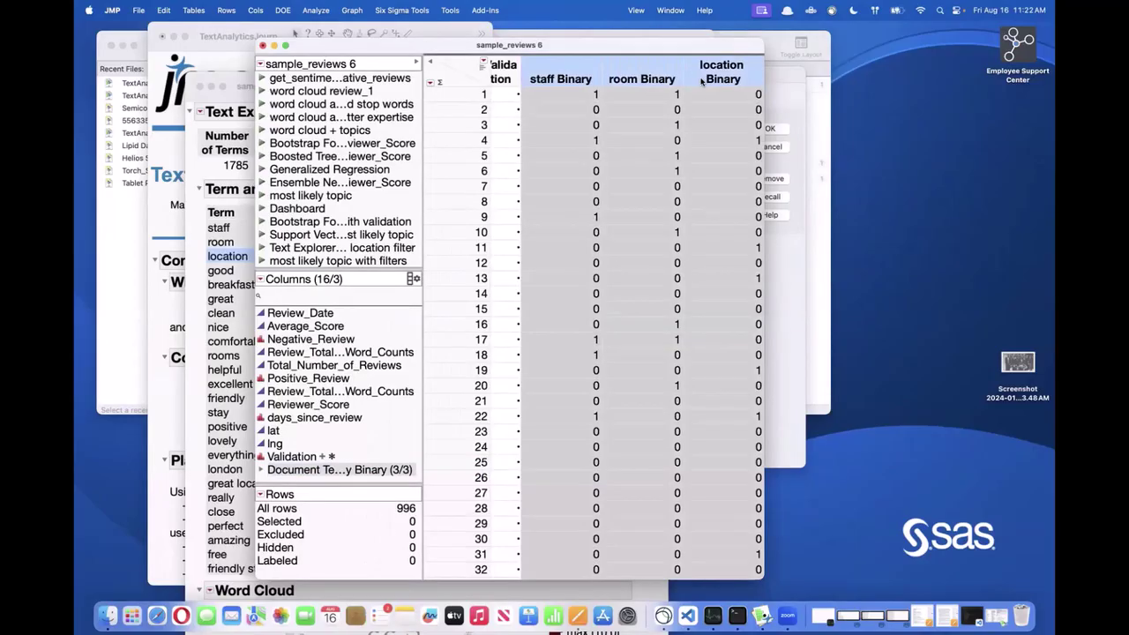
Step: Collapse the Term and Phrase Lists section of the Text Explorer report
{"action": "left_click", "coordinate": [199, 189]}
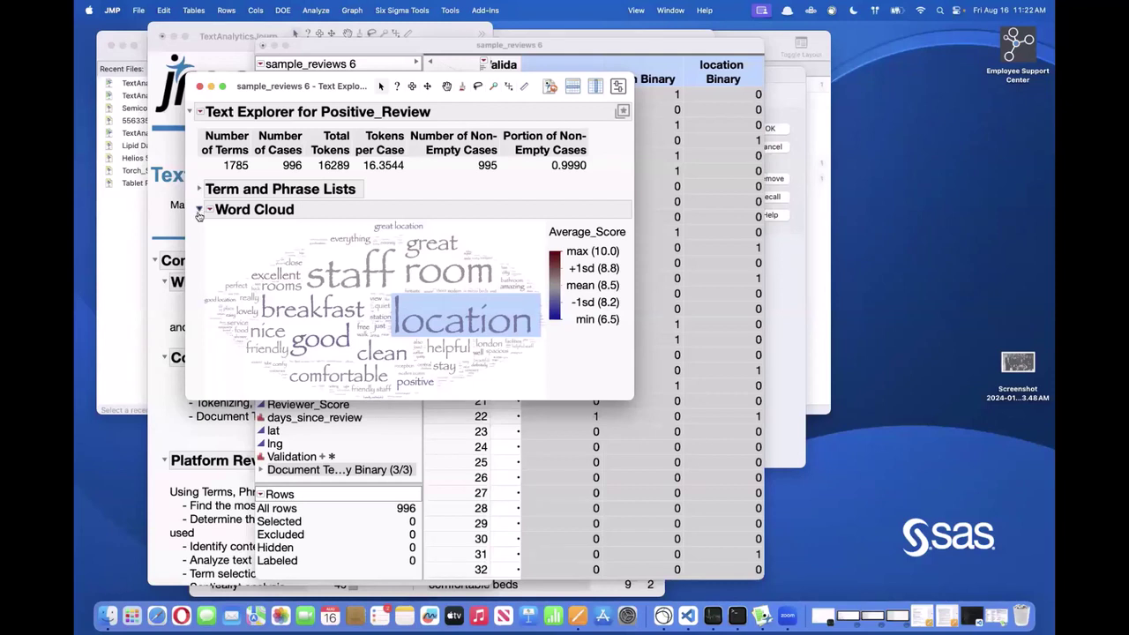
{"action": "left_click", "coordinate": [200, 112]}
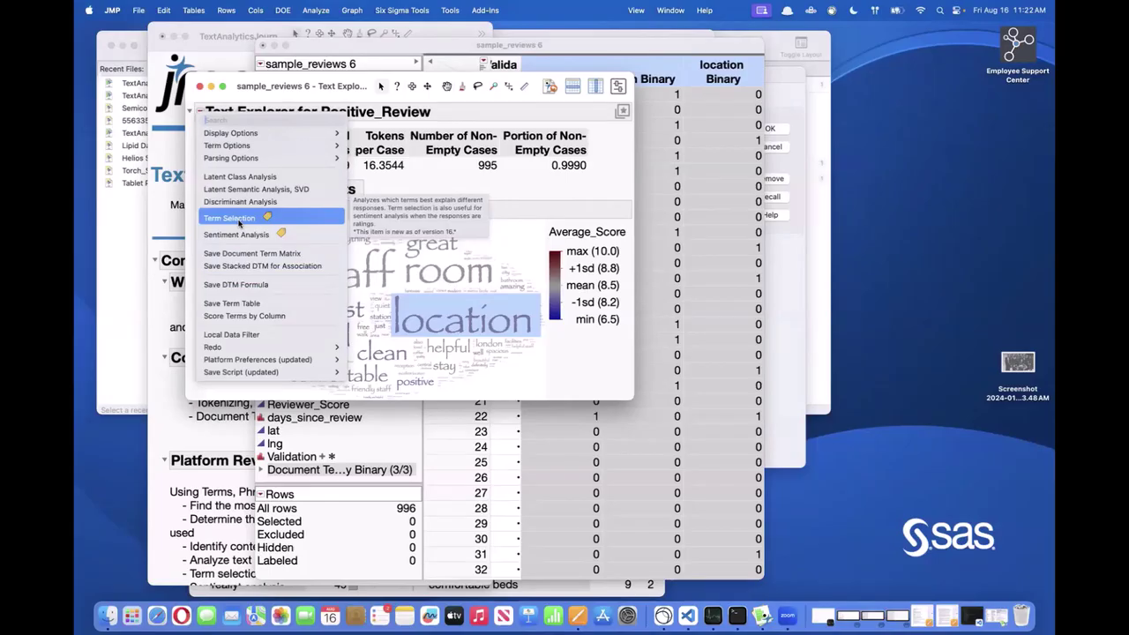
{"action": "left_click", "coordinate": [427, 187]}
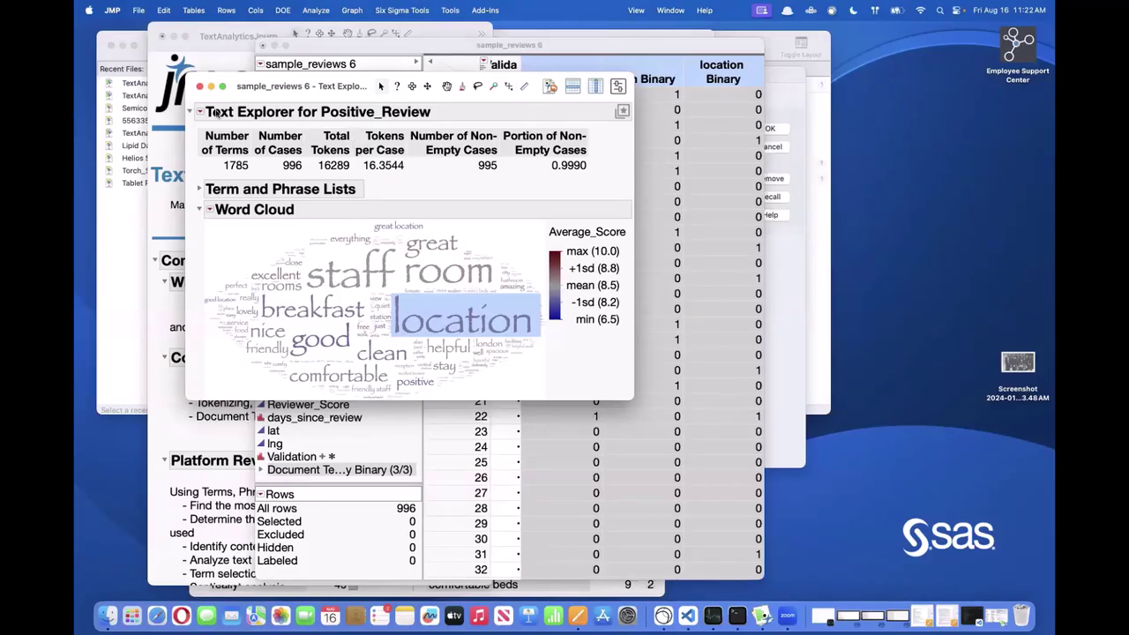
Step: Add a Column Switcher for Positive_Review with Negative_Review and Positive_Review as the replacement columns
{"action": "left_click", "coordinate": [200, 112]}
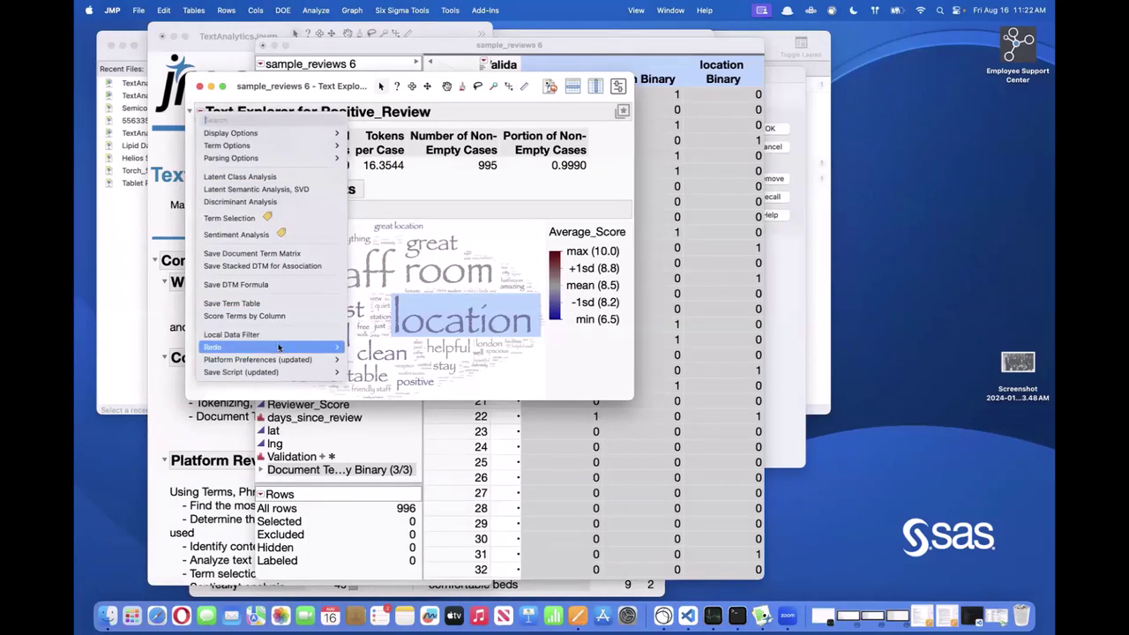
{"action": "left_click", "coordinate": [369, 350]}
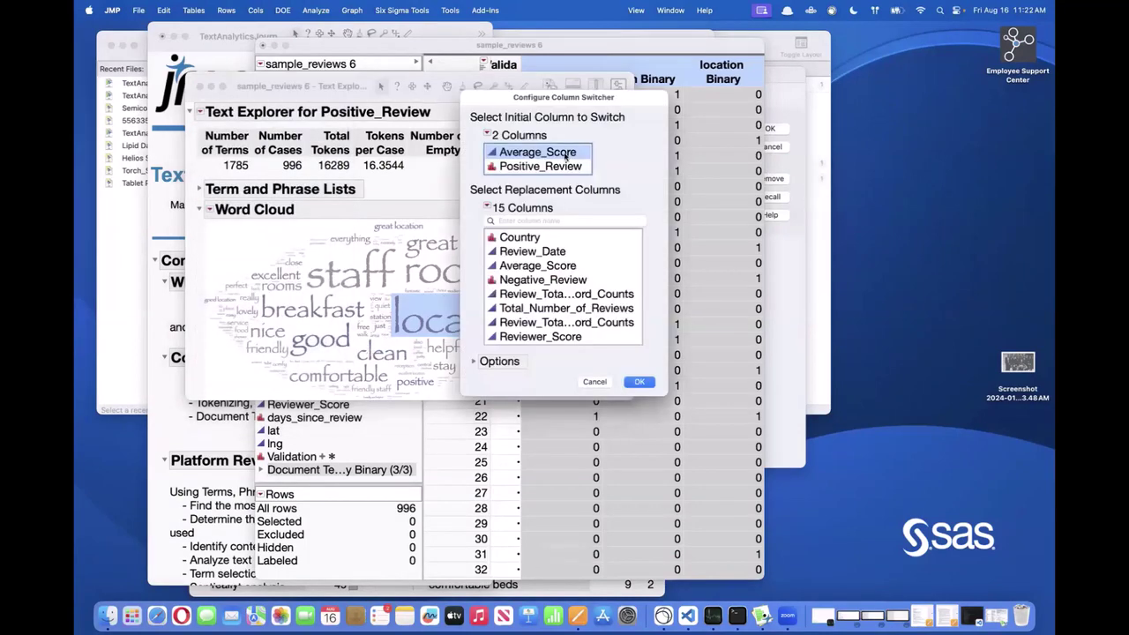
{"action": "left_click", "coordinate": [552, 166]}
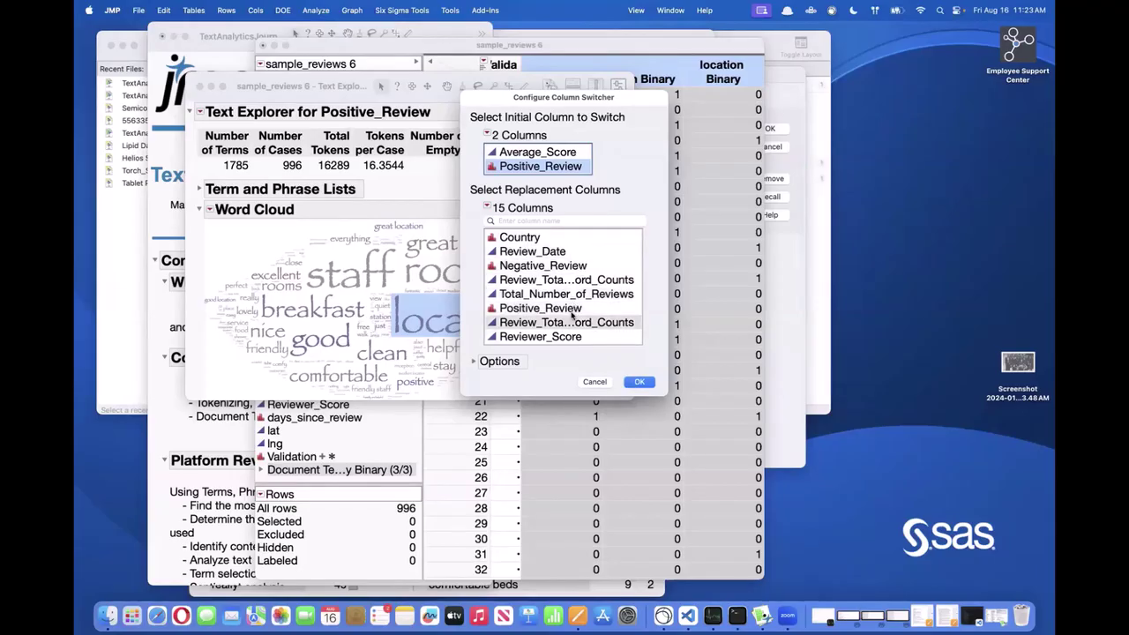
{"action": "left_click", "coordinate": [548, 267]}
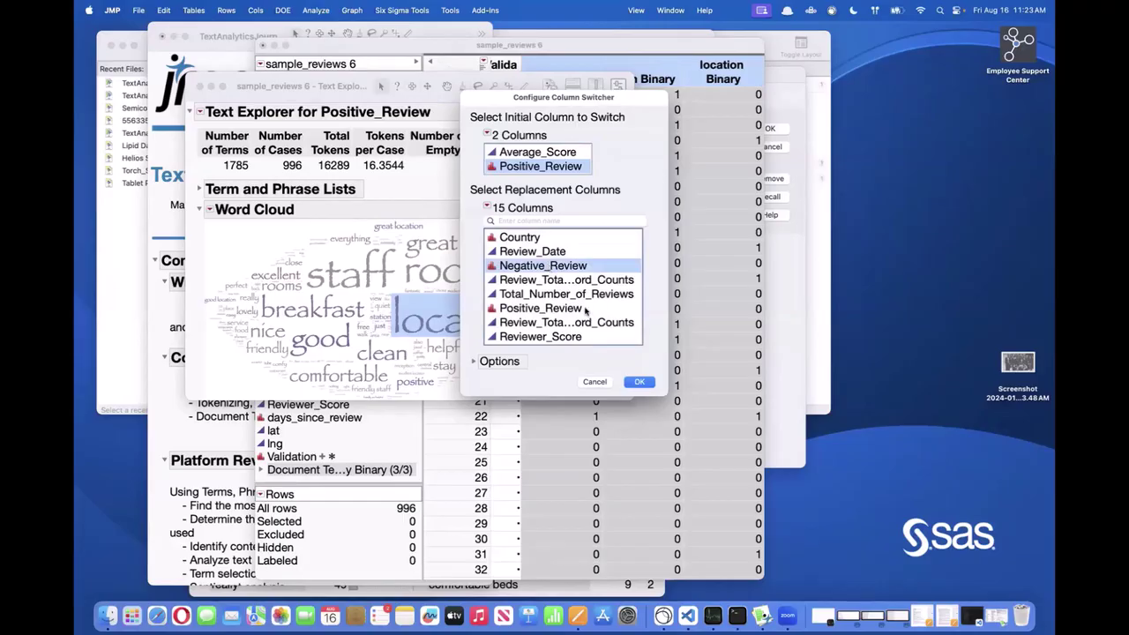
{"action": "scroll", "coordinate": [609, 319], "scroll_direction": "down", "scroll_amount": 1}
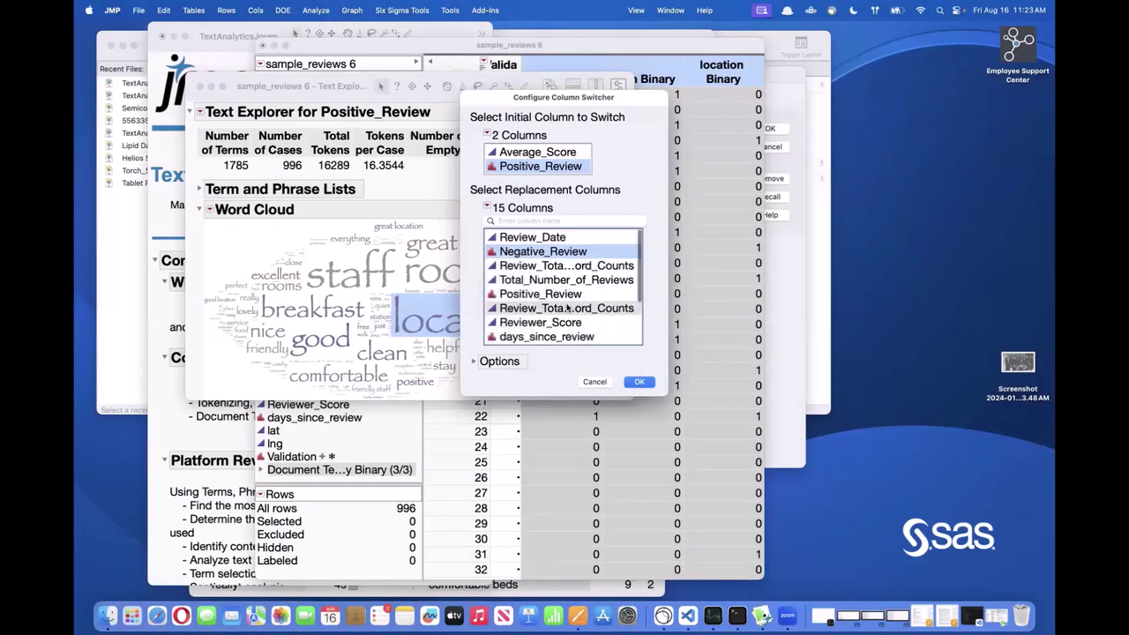
{"action": "left_click", "coordinate": [564, 294], "text": "super"}
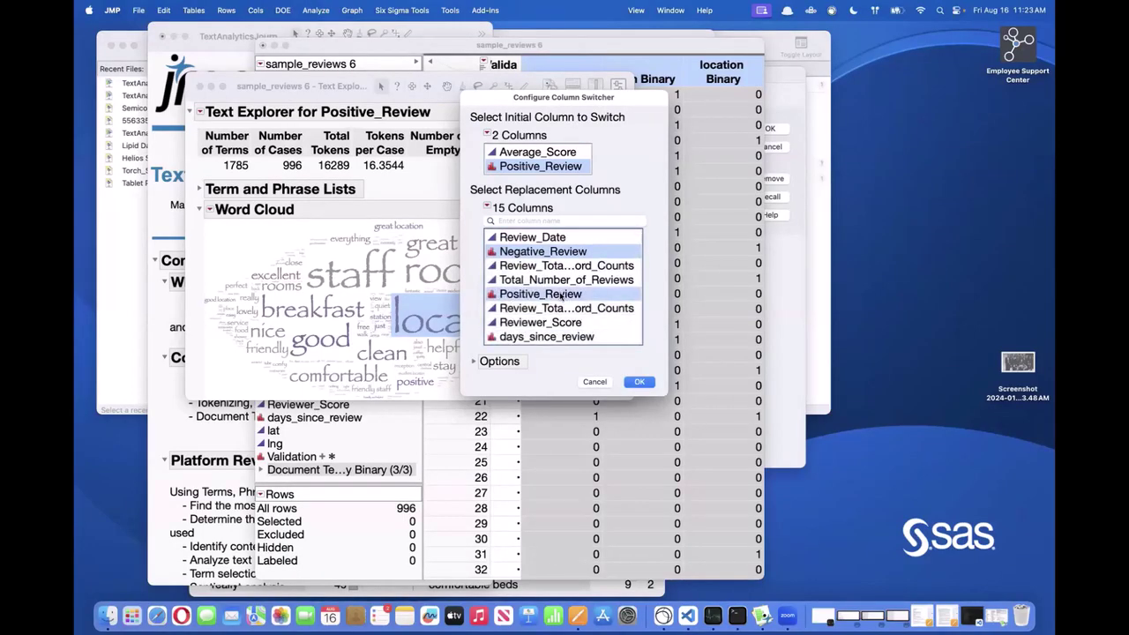
{"action": "left_click", "coordinate": [639, 383]}
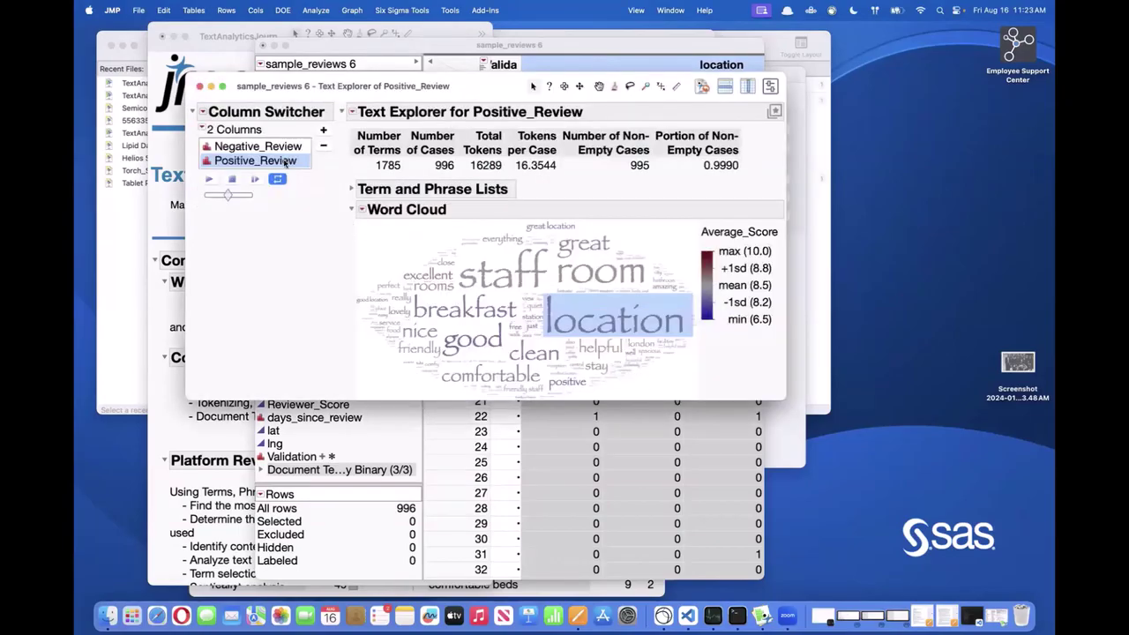
Step: Switch the report to Negative_Review and add the word "negative" as a stop word
{"action": "left_click", "coordinate": [272, 147]}
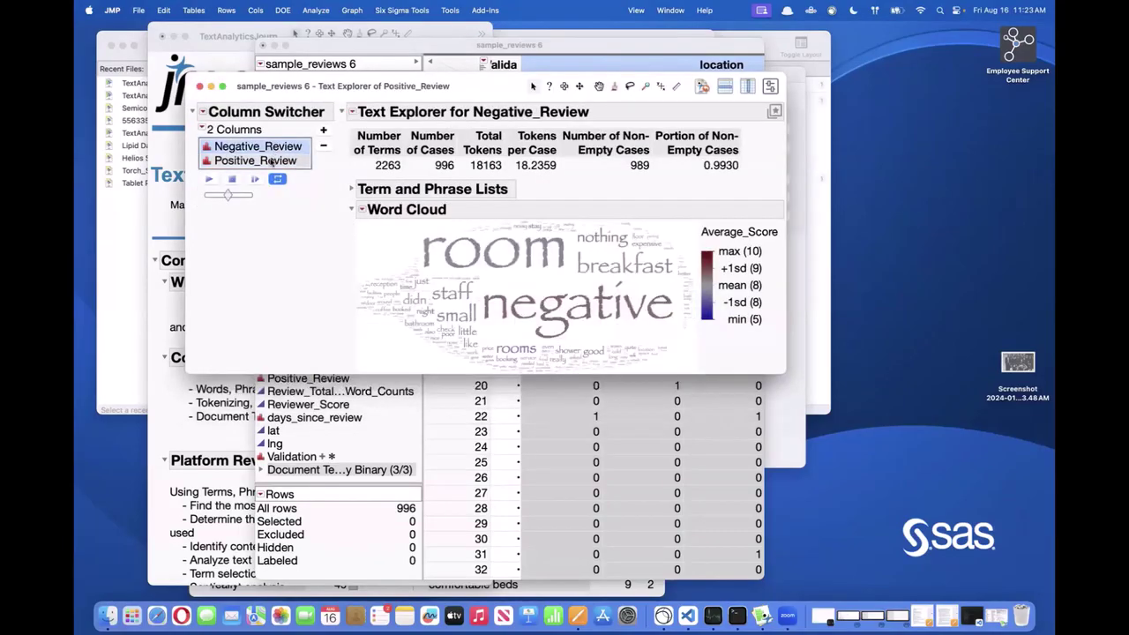
{"action": "key", "text": "Down"}
{"action": "left_click", "coordinate": [274, 147]}
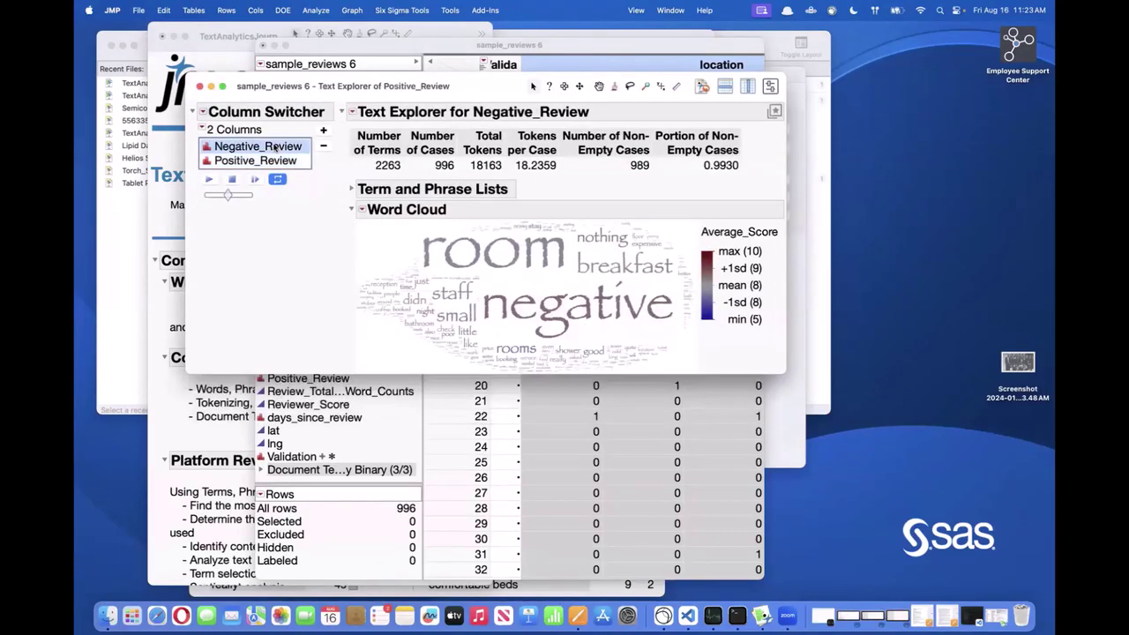
{"action": "left_click", "coordinate": [569, 313]}
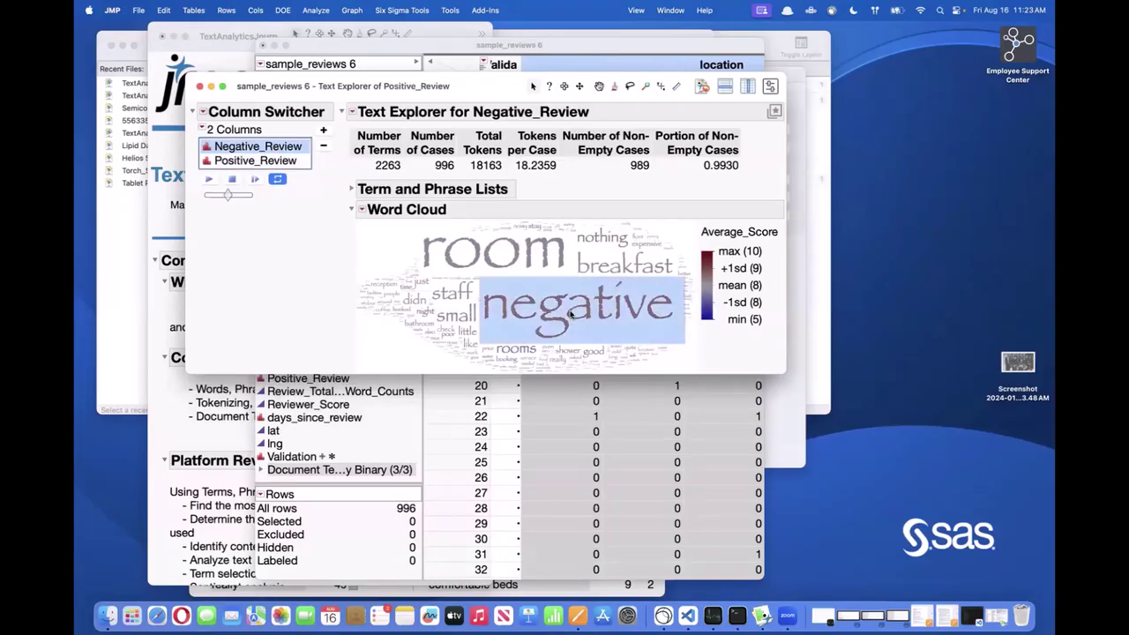
{"action": "right_click", "coordinate": [570, 313]}
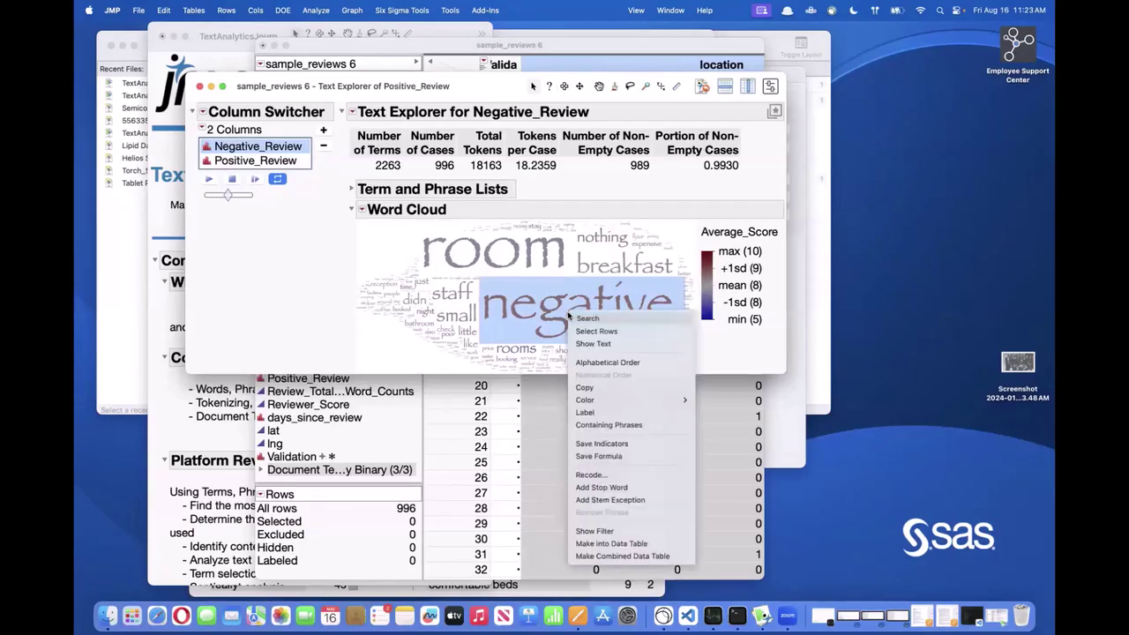
{"action": "left_click", "coordinate": [604, 488]}
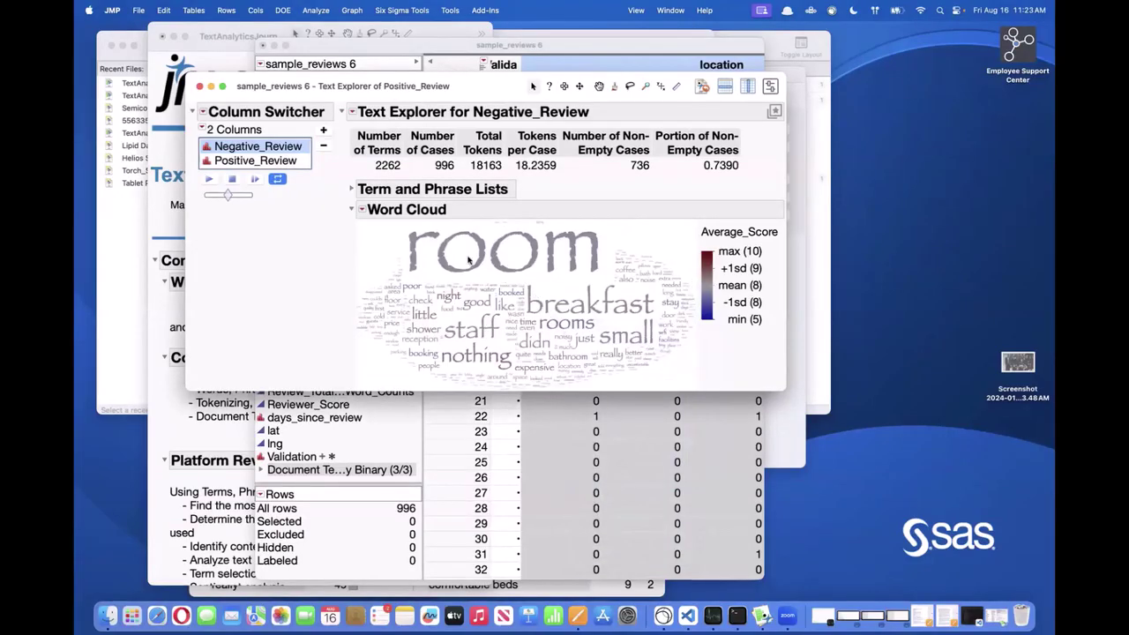
Step: Compare the Negative_Review and Positive_Review word clouds, finishing on Positive_Review, and remove the Column Switcher
{"action": "mouse_move", "coordinate": [298, 270]}
{"action": "left_mouse_down"}
{"action": "mouse_move", "coordinate": [466, 219]}
{"action": "mouse_move", "coordinate": [529, 277]}
{"action": "mouse_move", "coordinate": [520, 220]}
{"action": "mouse_move", "coordinate": [668, 313]}
{"action": "mouse_move", "coordinate": [531, 304]}
{"action": "mouse_move", "coordinate": [641, 289]}
{"action": "left_mouse_up"}
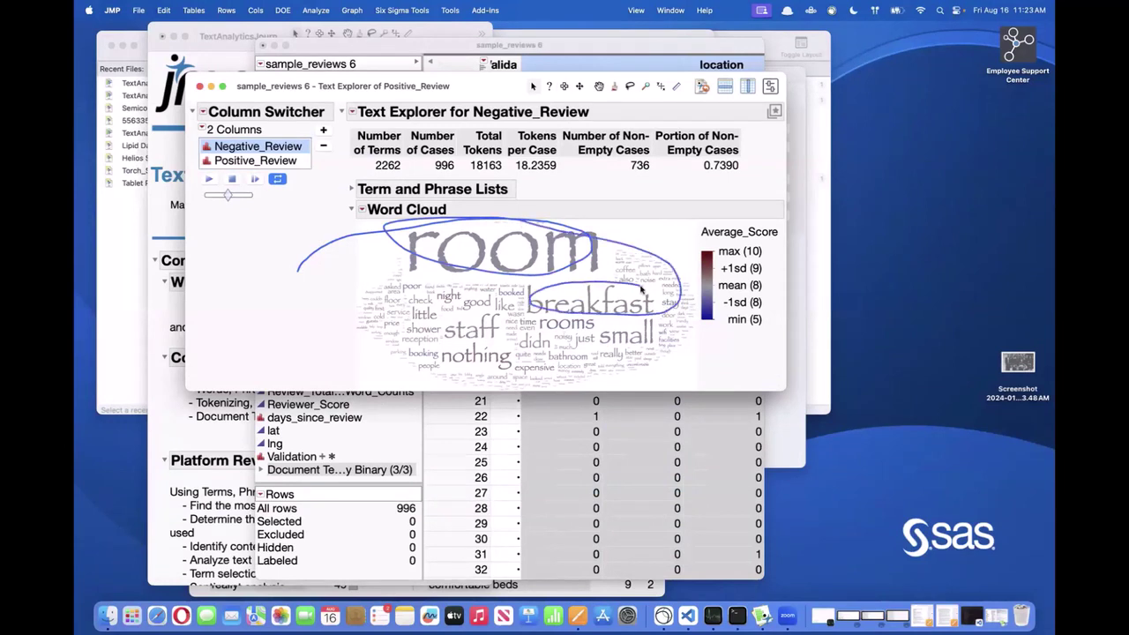
{"action": "left_click", "coordinate": [280, 162]}
{"action": "mouse_move", "coordinate": [268, 273]}
{"action": "left_mouse_down"}
{"action": "mouse_move", "coordinate": [522, 278]}
{"action": "mouse_move", "coordinate": [467, 252]}
{"action": "mouse_move", "coordinate": [699, 337]}
{"action": "mouse_move", "coordinate": [614, 301]}
{"action": "mouse_move", "coordinate": [483, 292]}
{"action": "mouse_move", "coordinate": [416, 317]}
{"action": "mouse_move", "coordinate": [649, 293]}
{"action": "left_mouse_up"}
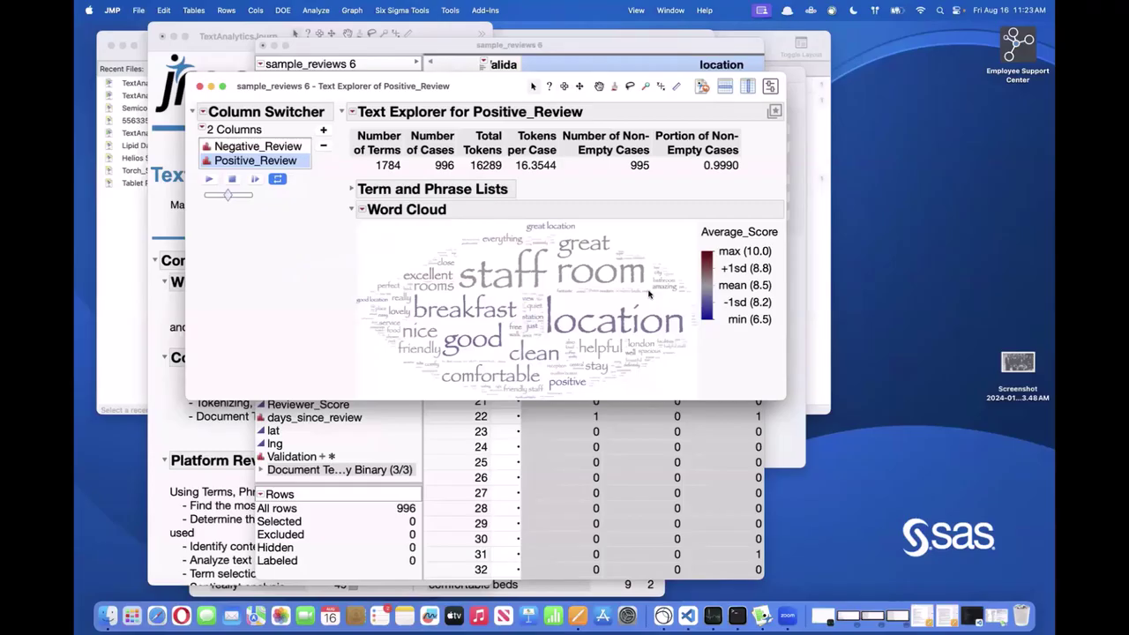
{"action": "left_click", "coordinate": [256, 146]}
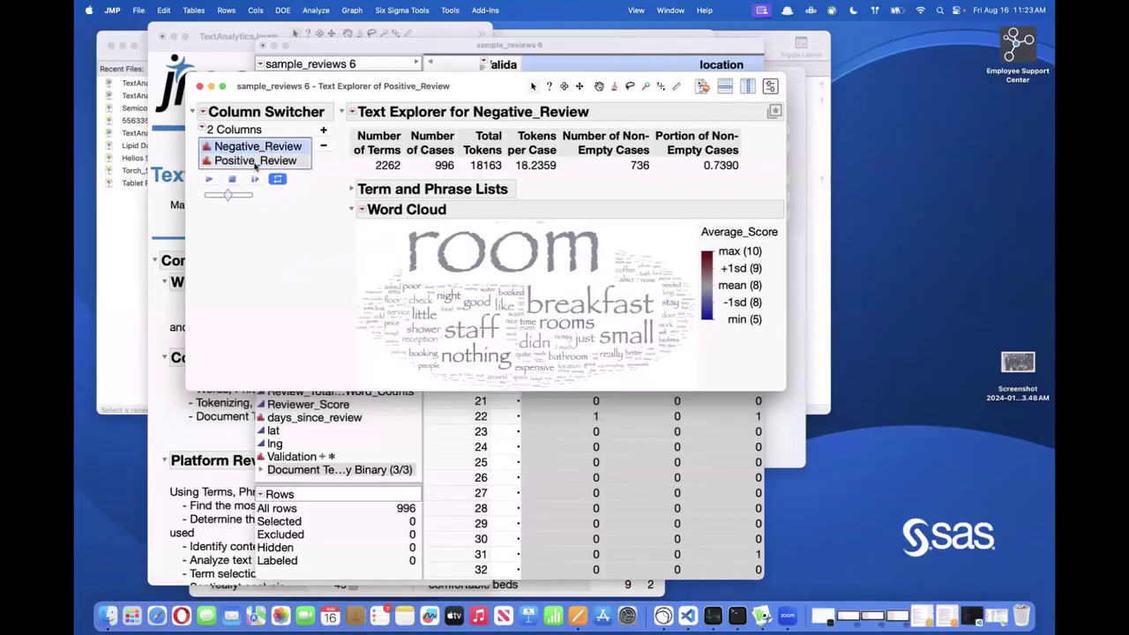
{"action": "left_click", "coordinate": [256, 162]}
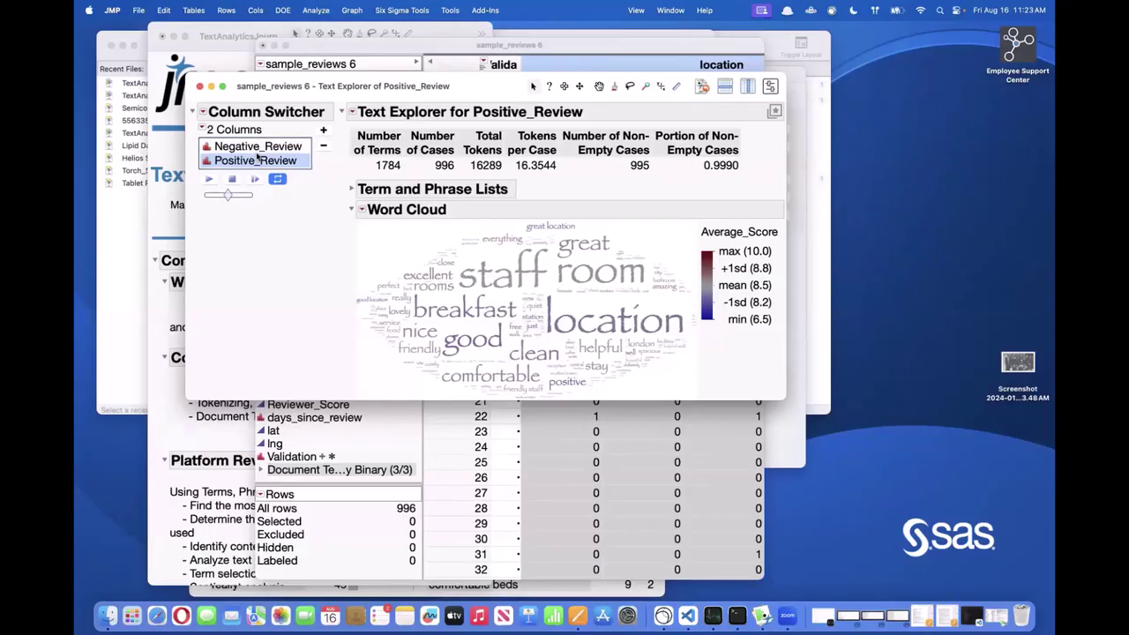
{"action": "left_click", "coordinate": [202, 111]}
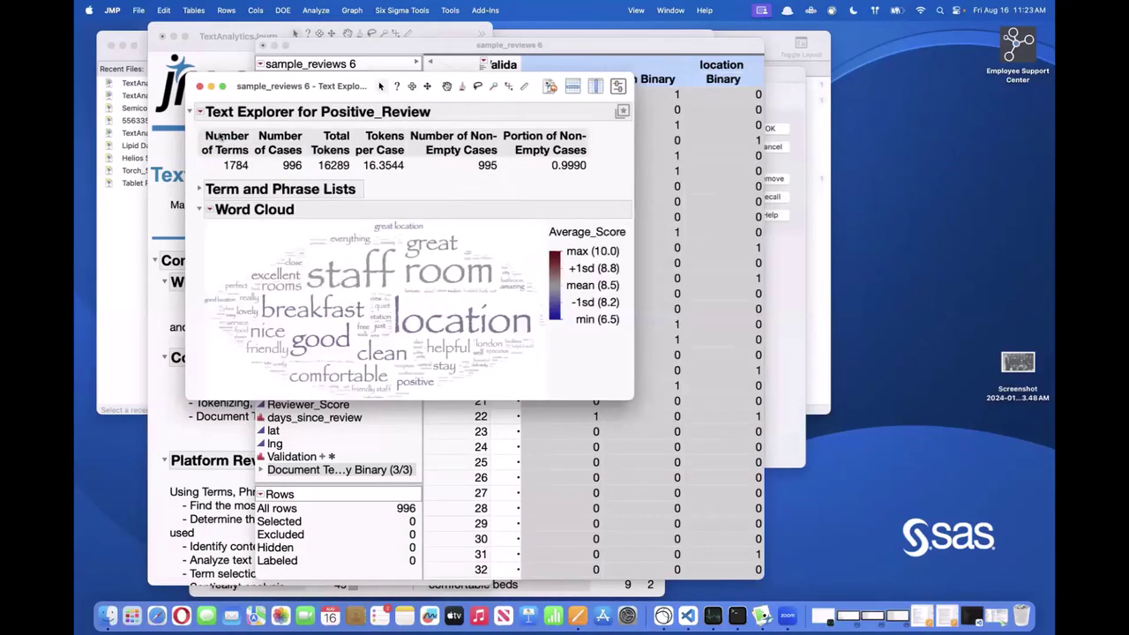
Step: Add a Local Data Filter on the Country column to the Text Explorer report
{"action": "left_click", "coordinate": [201, 112]}
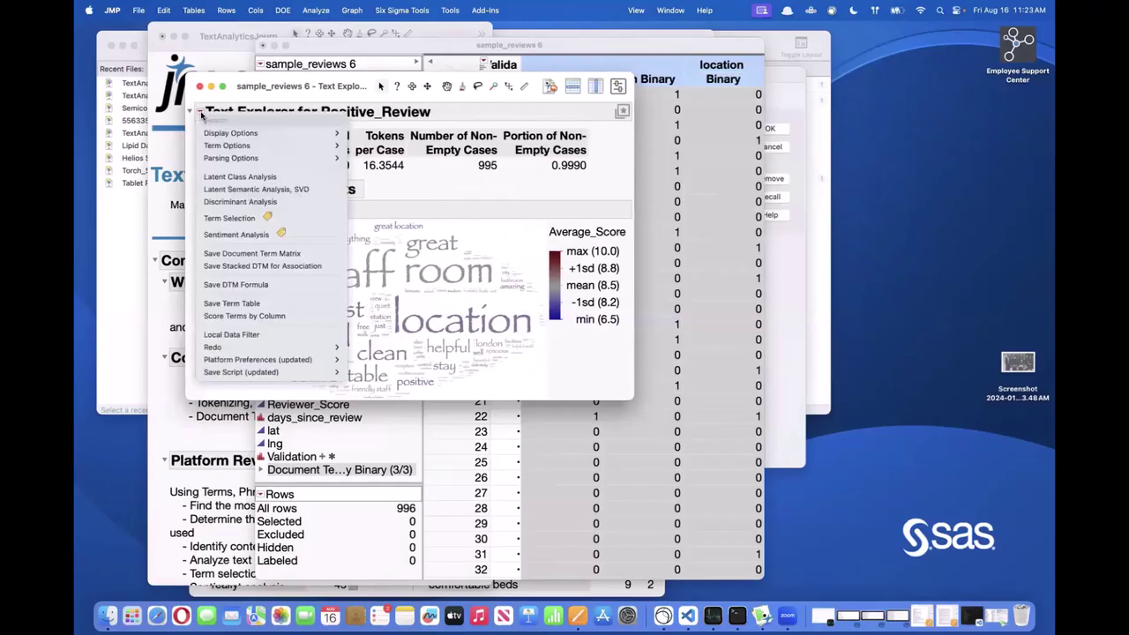
{"action": "left_click", "coordinate": [277, 334]}
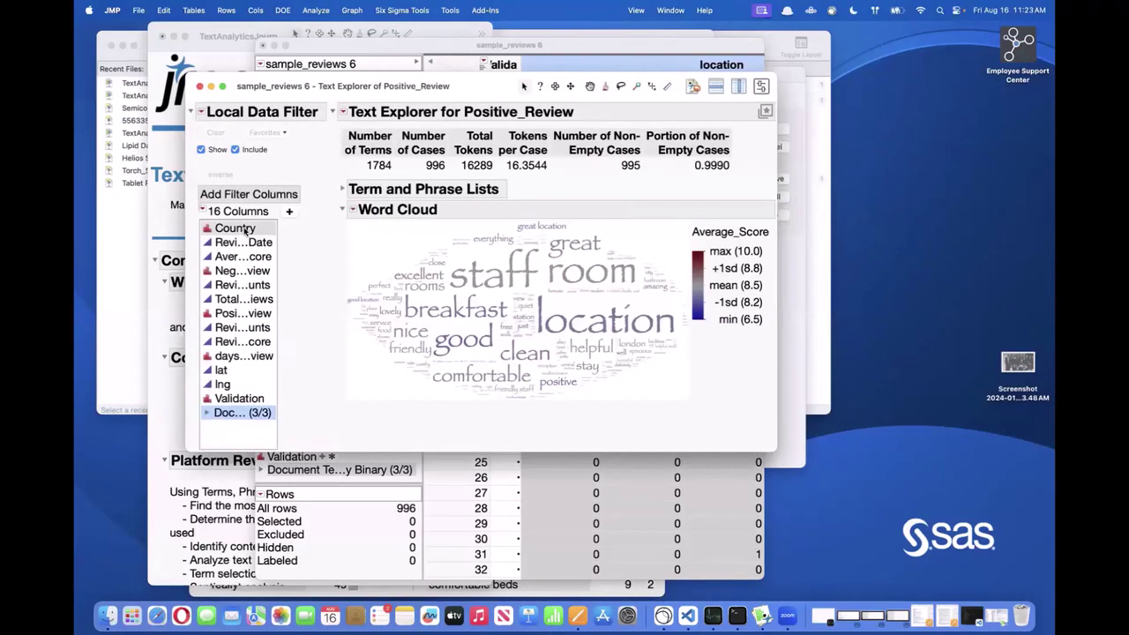
{"action": "left_click", "coordinate": [246, 230]}
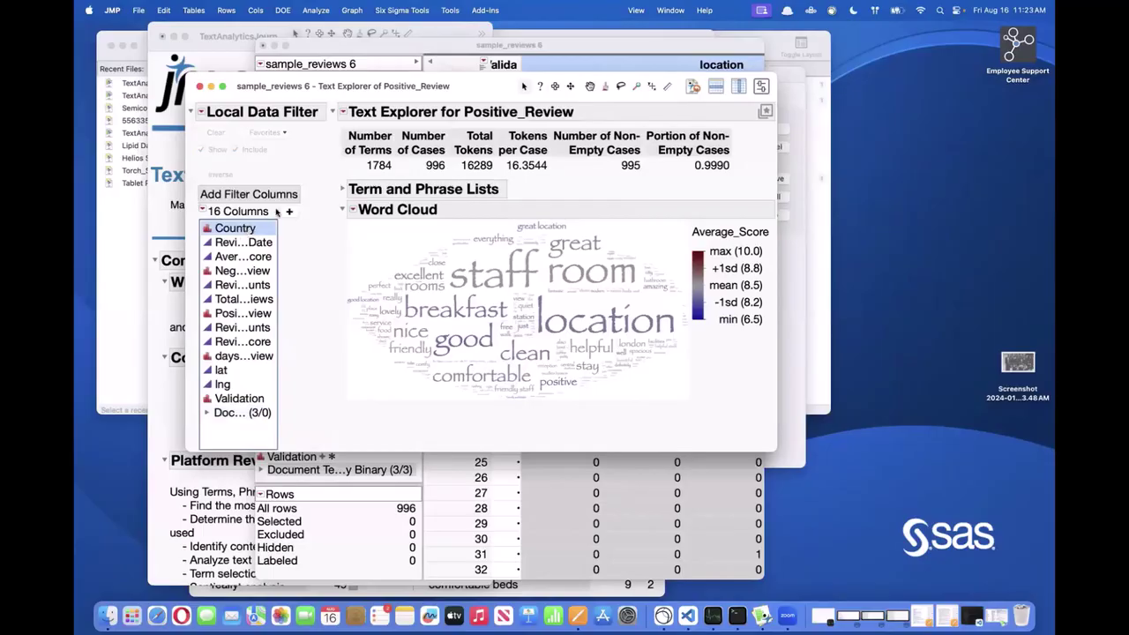
{"action": "left_click", "coordinate": [288, 212]}
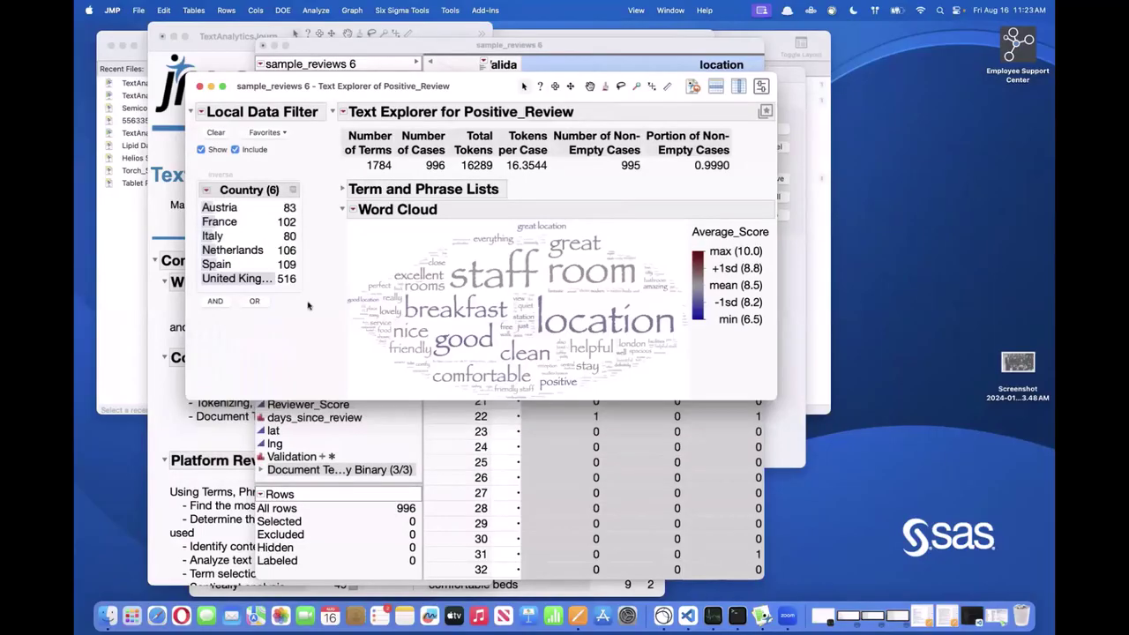
Step: Filter the reviews by one country at a time, comparing the word clouds from United Kingdom to Austria and back, and finish on France
{"action": "left_click", "coordinate": [234, 278]}
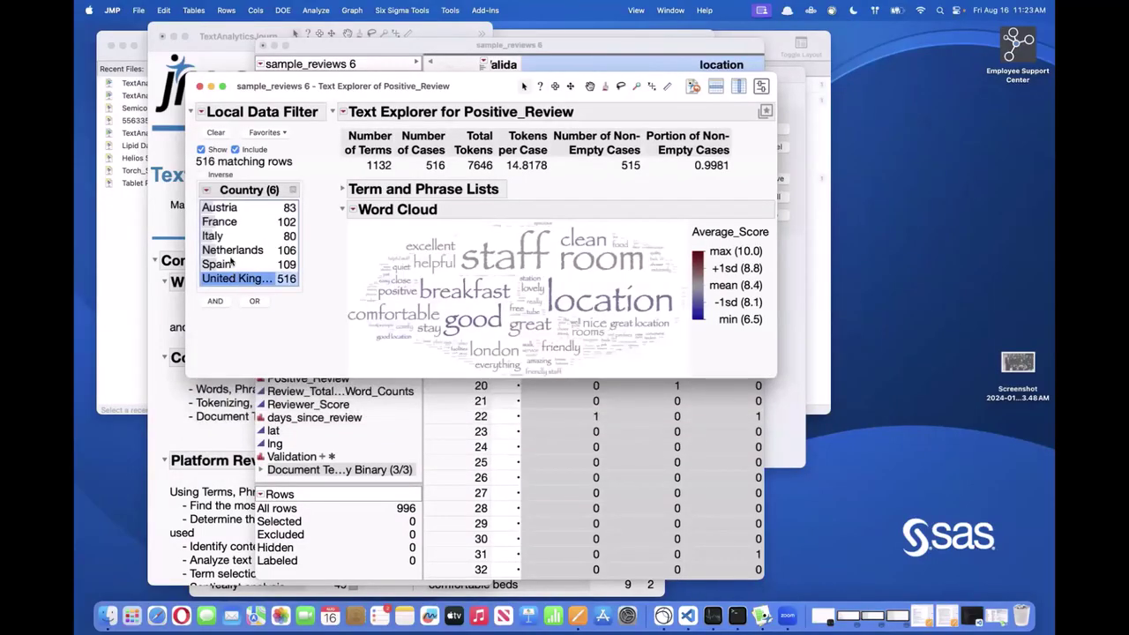
{"action": "left_click", "coordinate": [227, 264]}
{"action": "key", "text": "Up"}
{"action": "key", "text": "Up"}
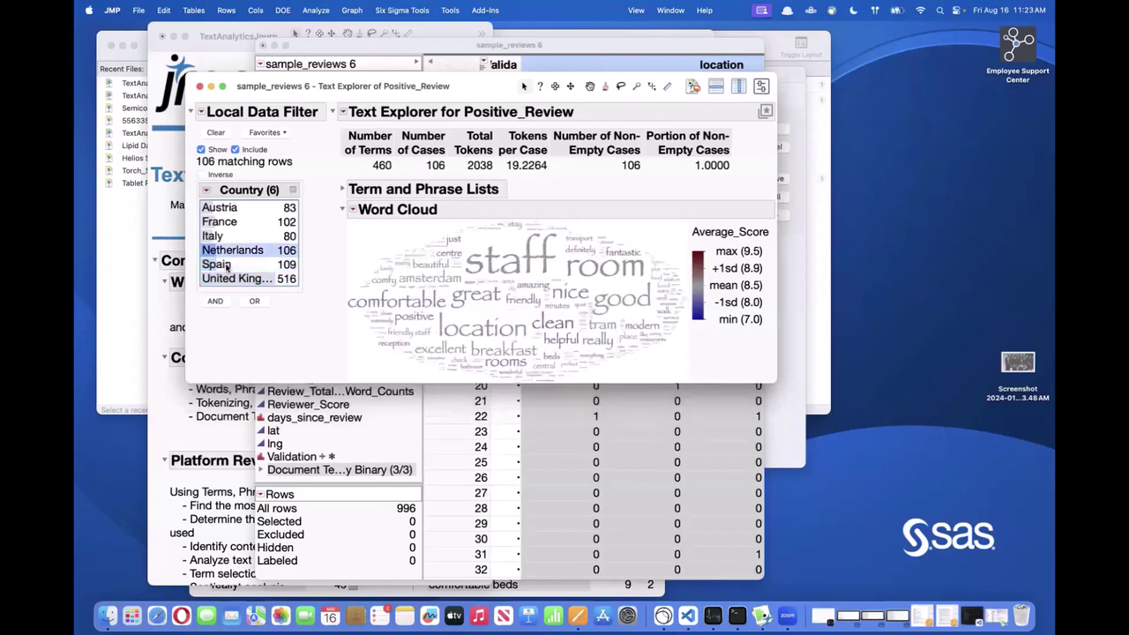
{"action": "key", "text": "Up"}
{"action": "key", "text": "Up"}
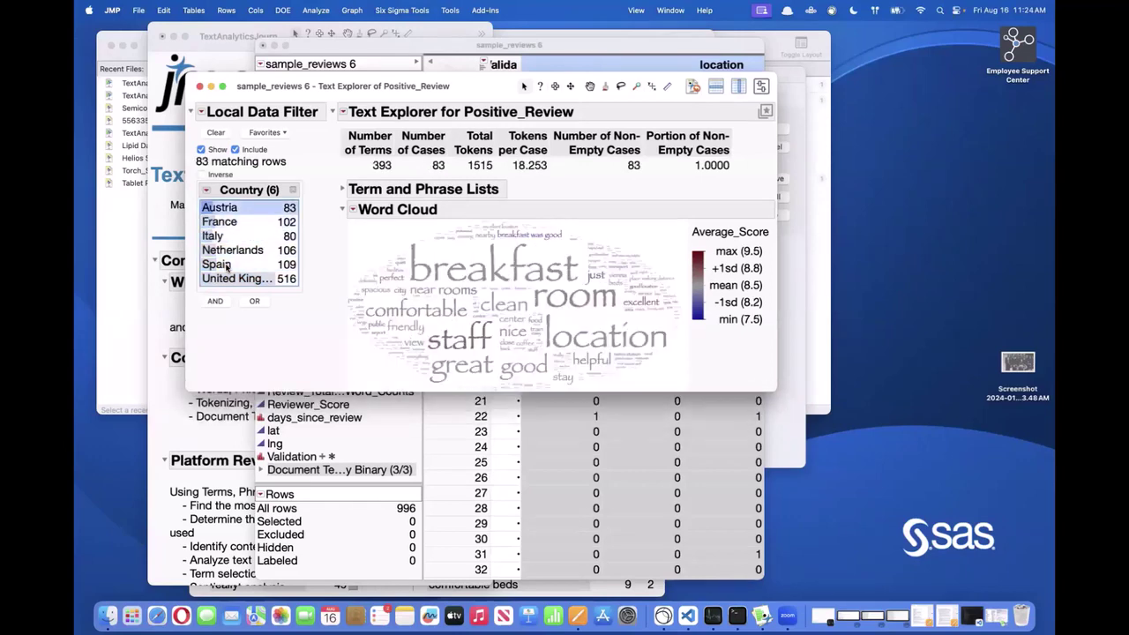
{"action": "key", "text": "Down"}
{"action": "key", "text": "Down"}
{"action": "key", "text": "Down"}
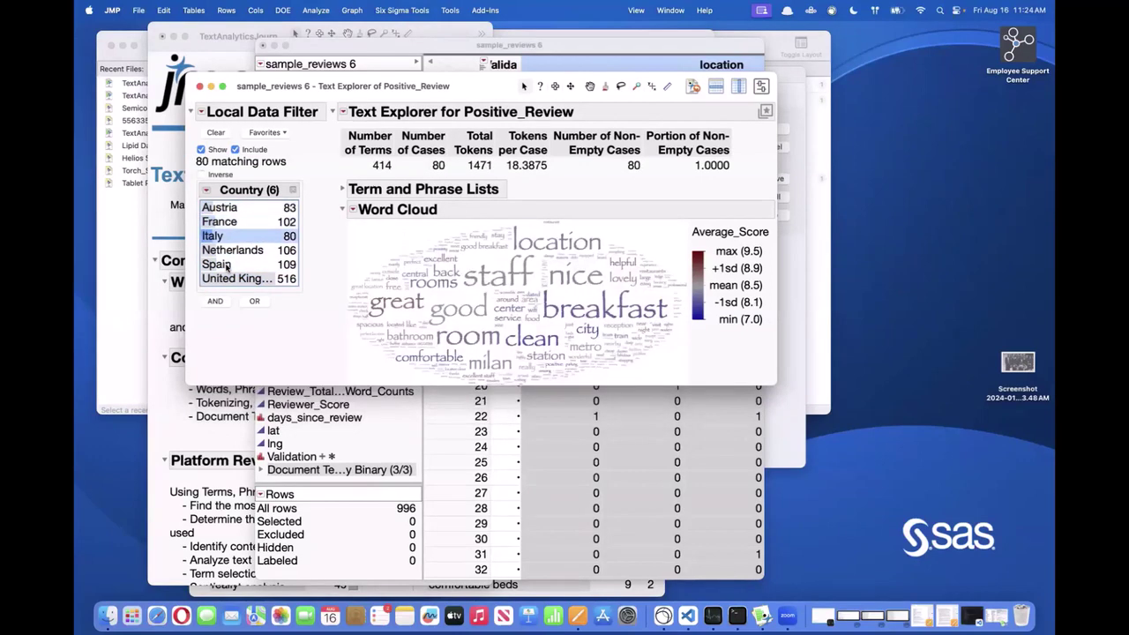
{"action": "key", "text": "Down"}
{"action": "key", "text": "Down"}
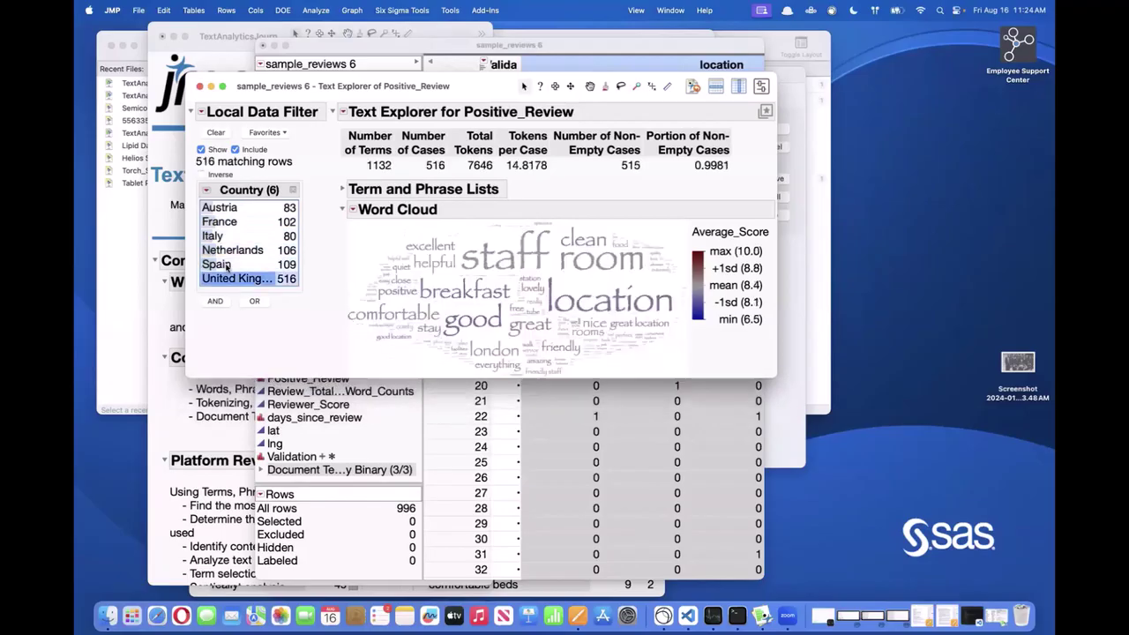
{"action": "key", "text": "Up"}
{"action": "key", "text": "Up"}
{"action": "key", "text": "Up"}
{"action": "key", "text": "Up"}
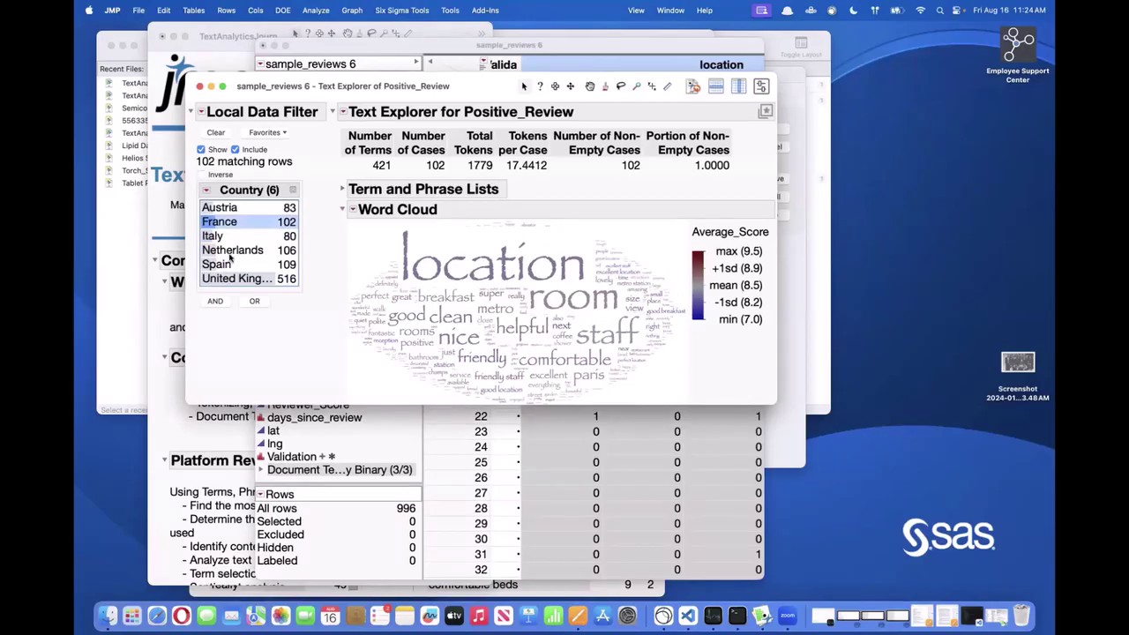
Step: Clear the country selection and remove the Local Data Filter from the report
{"action": "left_click", "coordinate": [201, 112]}
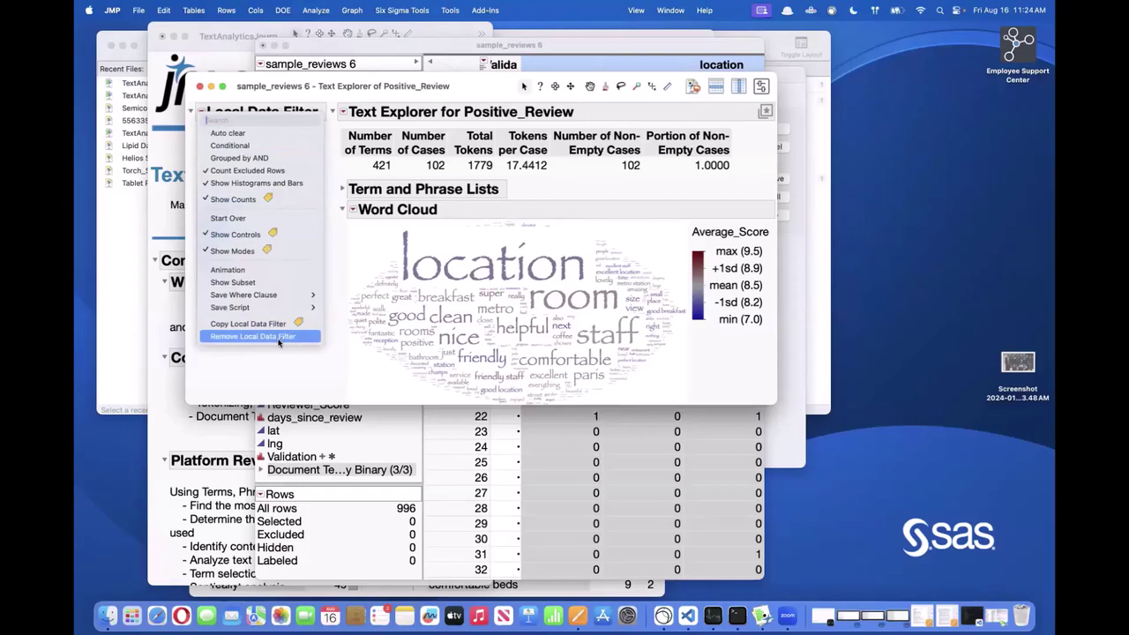
{"action": "left_click", "coordinate": [276, 375]}
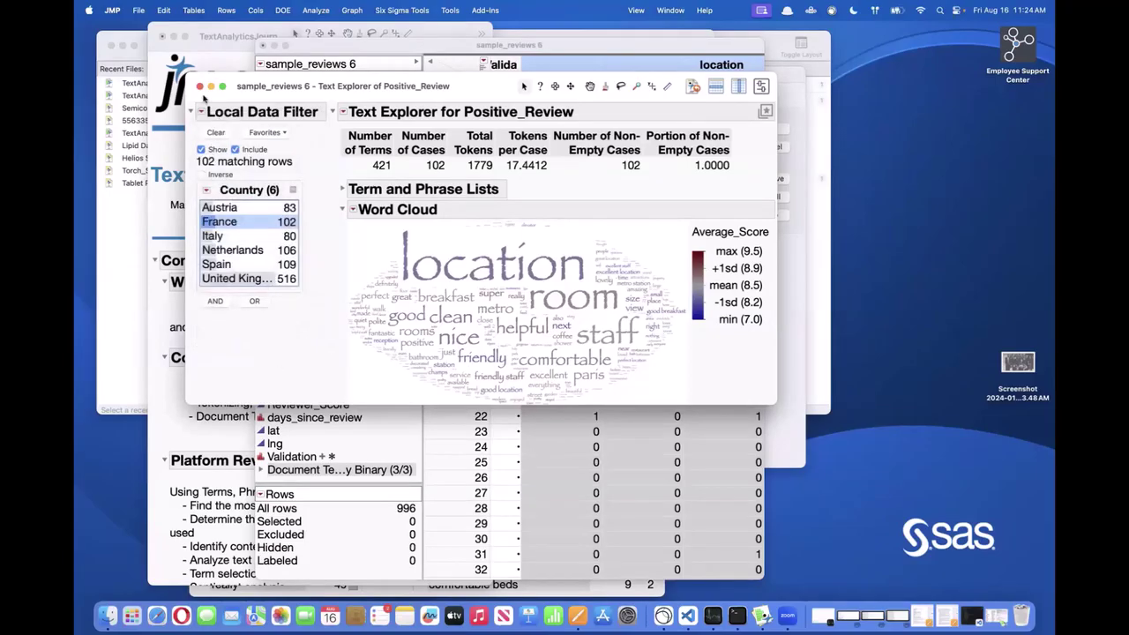
{"action": "left_click", "coordinate": [215, 133]}
{"action": "left_click", "coordinate": [201, 112]}
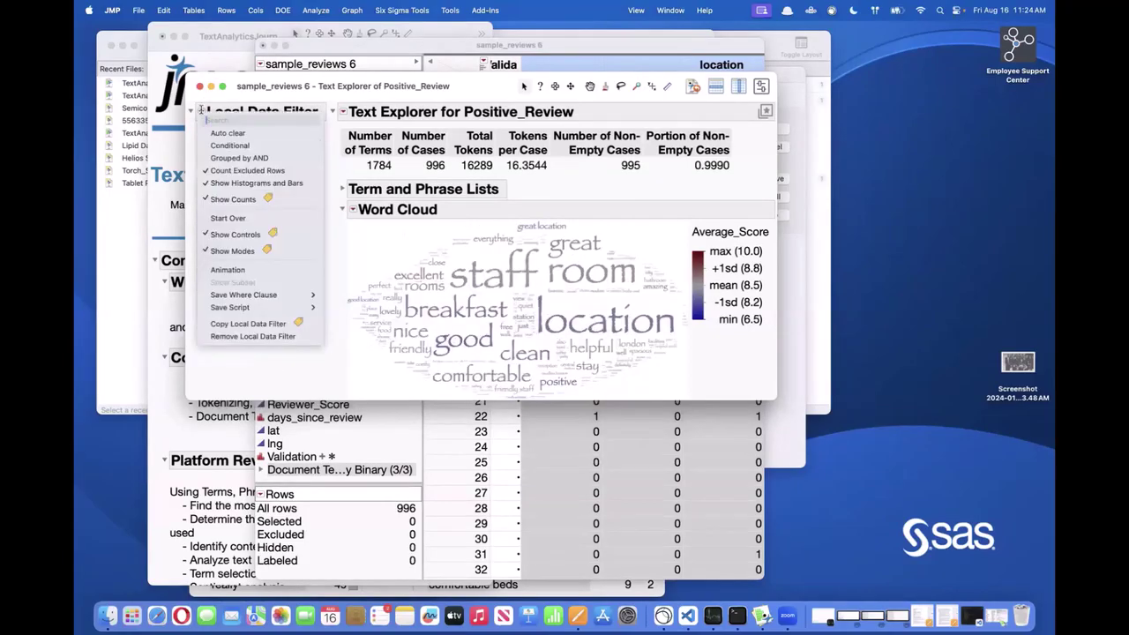
{"action": "left_click", "coordinate": [271, 337]}
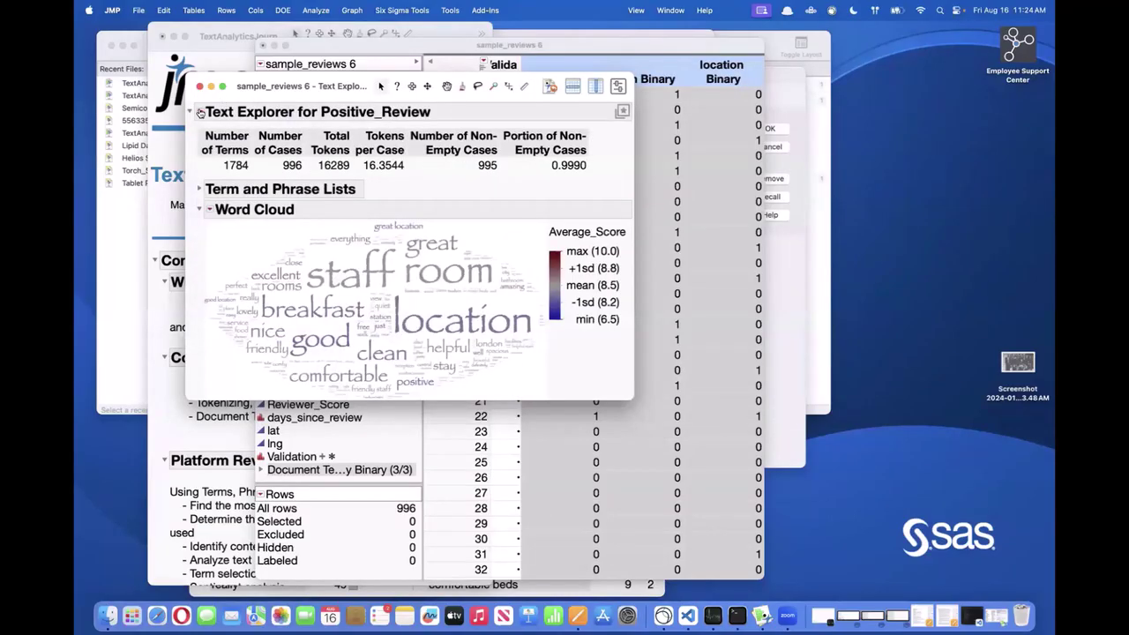
Step: Start a Term Selection analysis and choose Average_Score as its response column
{"action": "left_click", "coordinate": [202, 113]}
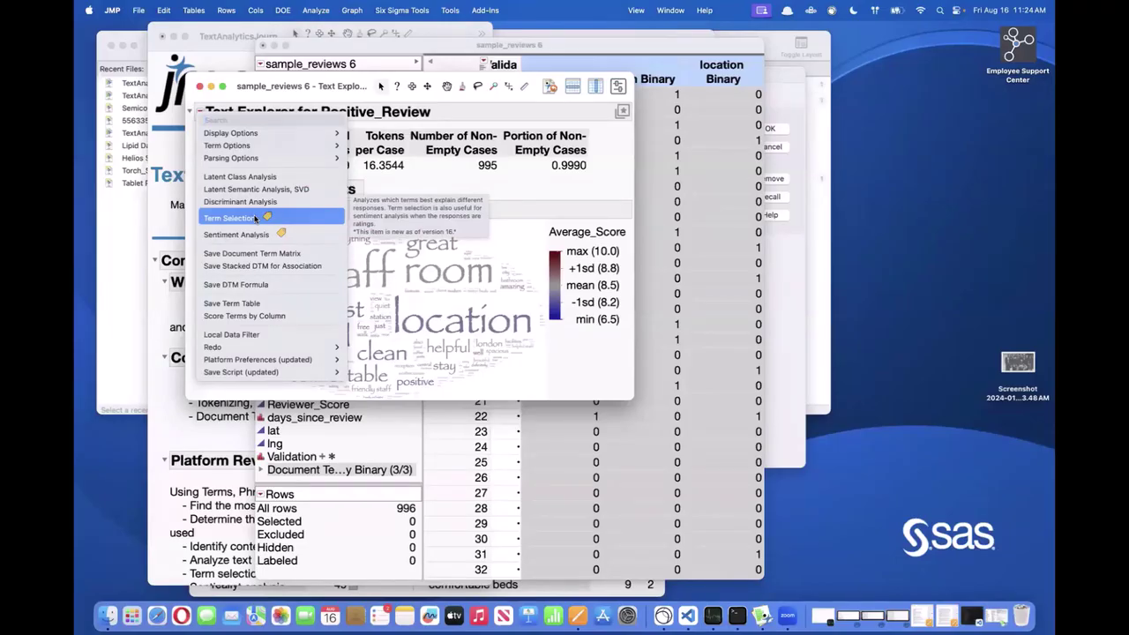
{"action": "left_click", "coordinate": [247, 217]}
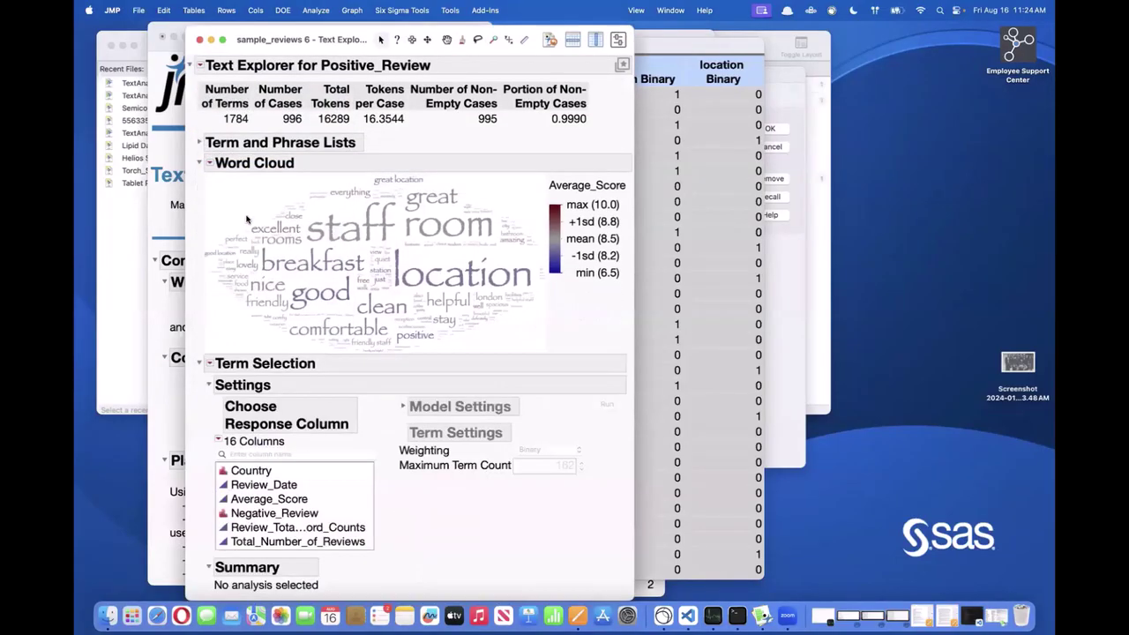
{"action": "mouse_move", "coordinate": [407, 510]}
{"action": "left_mouse_down"}
{"action": "mouse_move", "coordinate": [404, 490]}
{"action": "mouse_move", "coordinate": [243, 388]}
{"action": "mouse_move", "coordinate": [362, 457]}
{"action": "mouse_move", "coordinate": [303, 397]}
{"action": "left_mouse_up"}
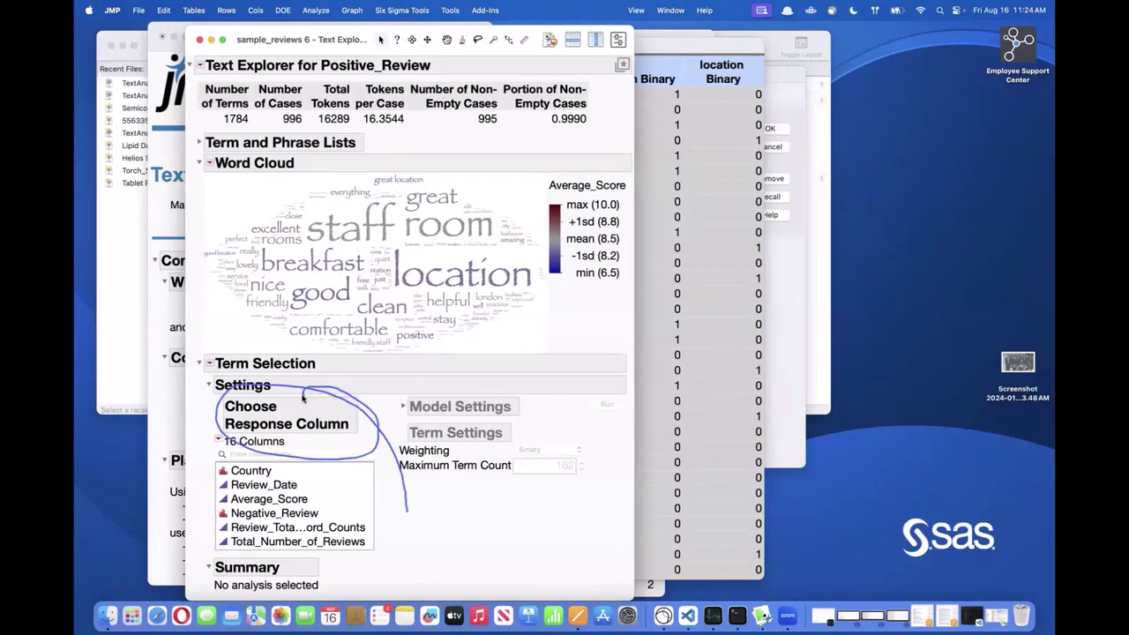
{"action": "left_click", "coordinate": [308, 500]}
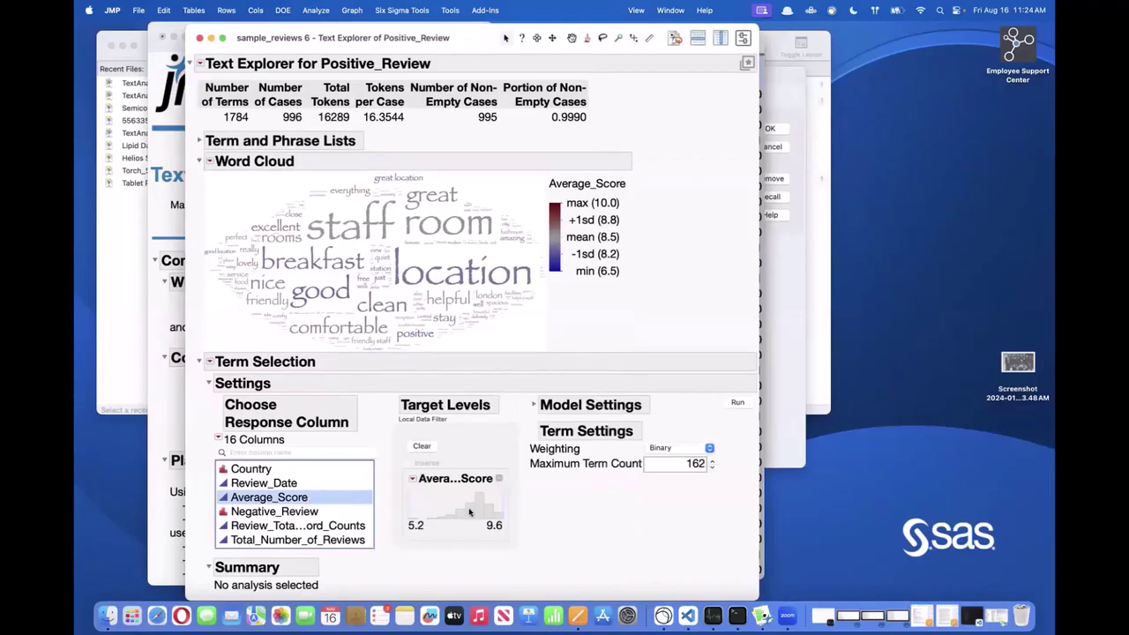
Step: Raise the lower Average_Score target level to 8.2119 and run Term Selection with Elastic Net estimation and AICc validation
{"action": "left_click_drag", "start_coordinate": [329, 37], "coordinate": [282, 36]}
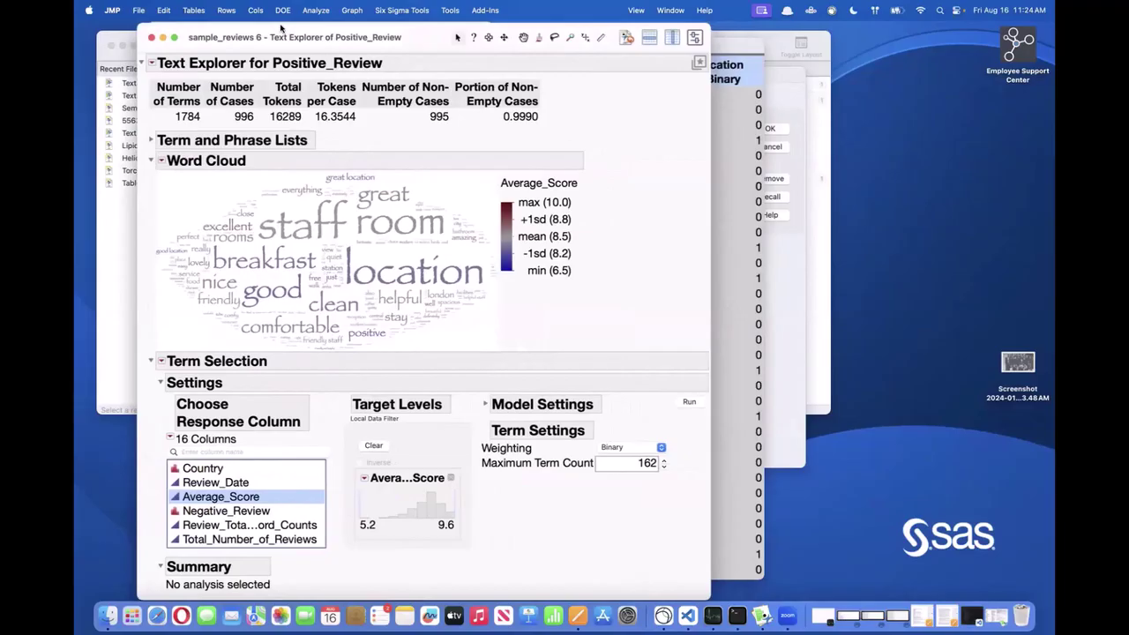
{"action": "left_click", "coordinate": [150, 160]}
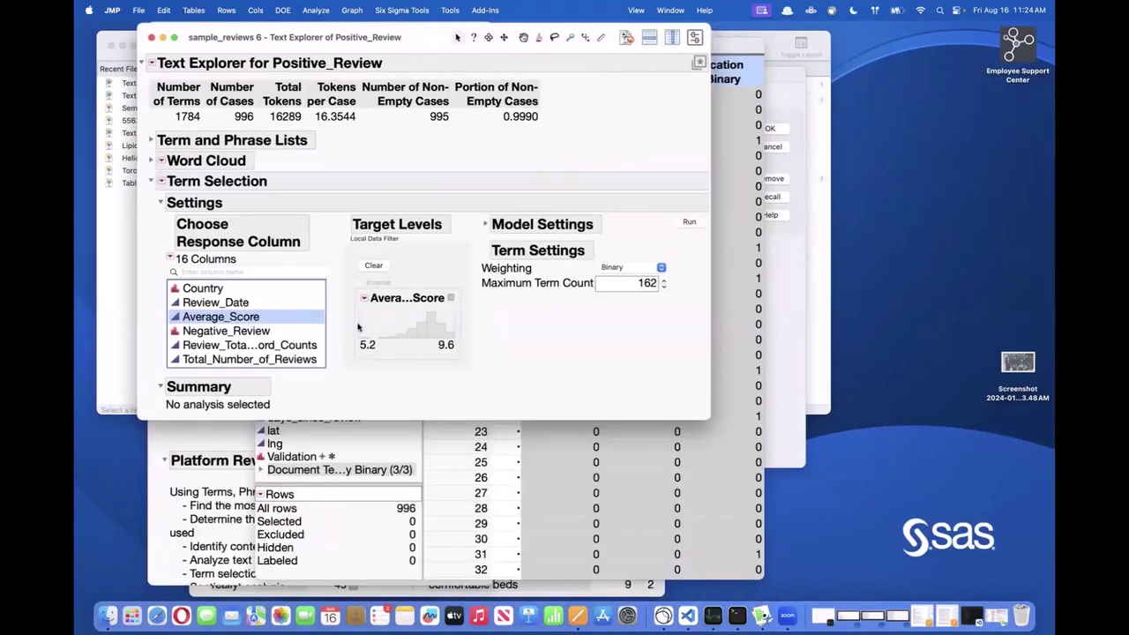
{"action": "left_click_drag", "start_coordinate": [360, 323], "coordinate": [424, 323]}
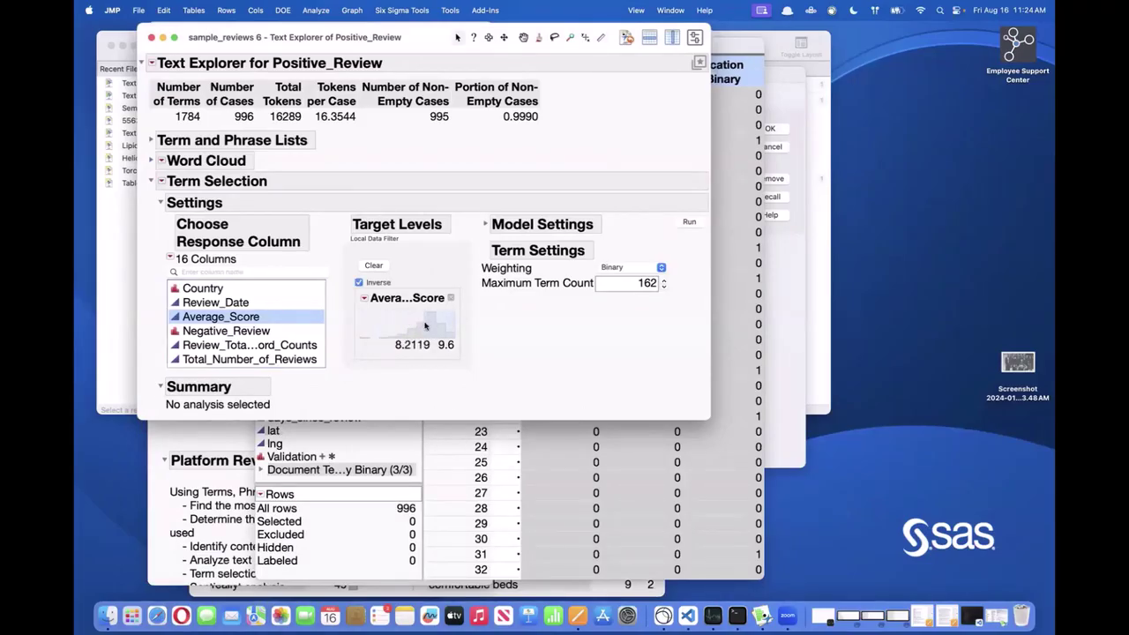
{"action": "left_click", "coordinate": [484, 225]}
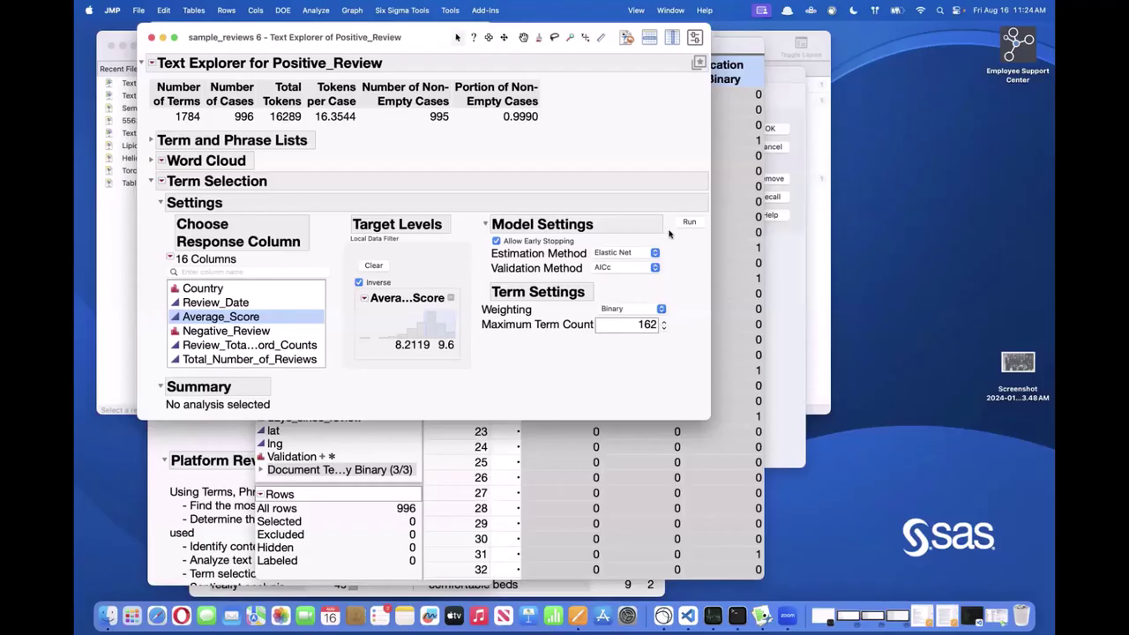
{"action": "left_click", "coordinate": [693, 222]}
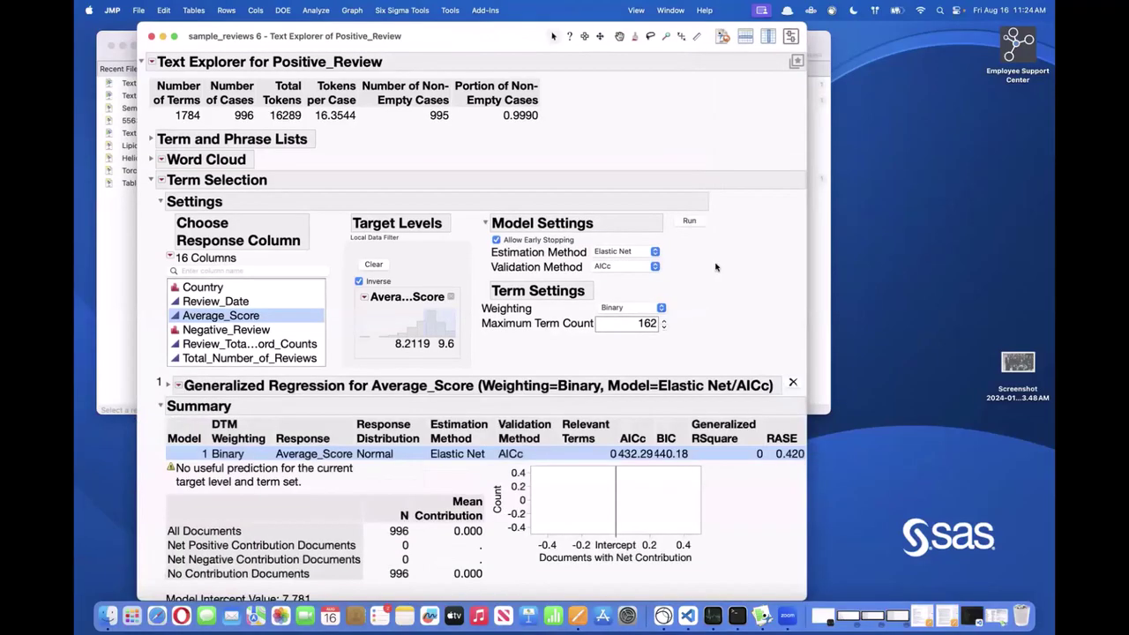
Step: Examine the Term Selection summary, reading the texts of documents 2 and 3 and comparing predicted with actual scores
{"action": "scroll", "coordinate": [732, 298], "scroll_direction": "down", "scroll_amount": 5}
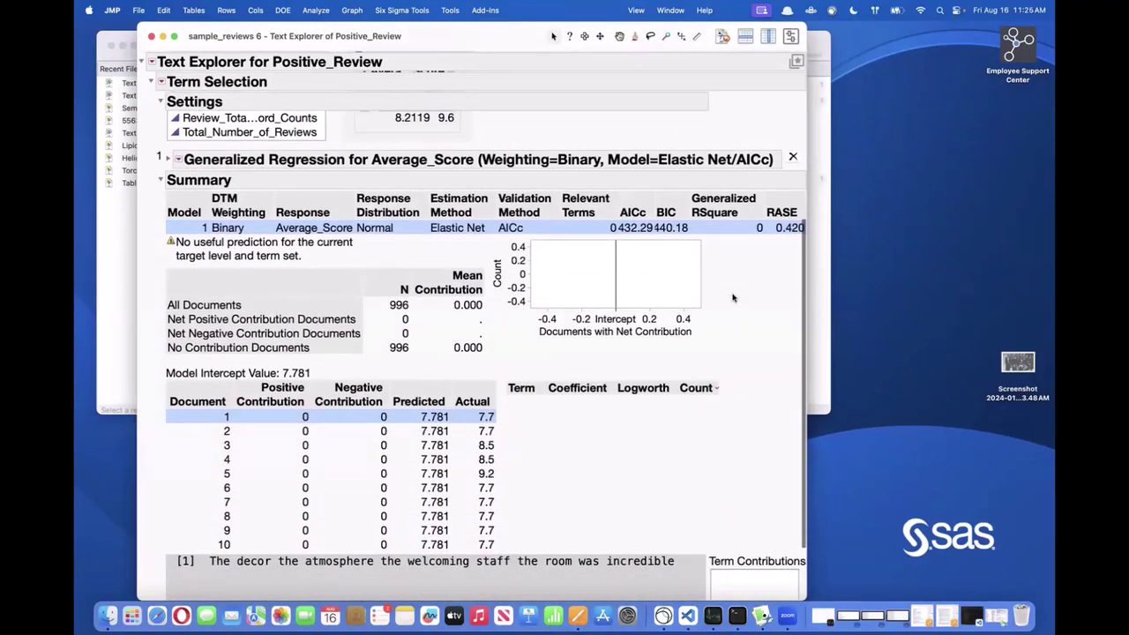
{"action": "scroll", "coordinate": [732, 298], "scroll_direction": "down", "scroll_amount": 3}
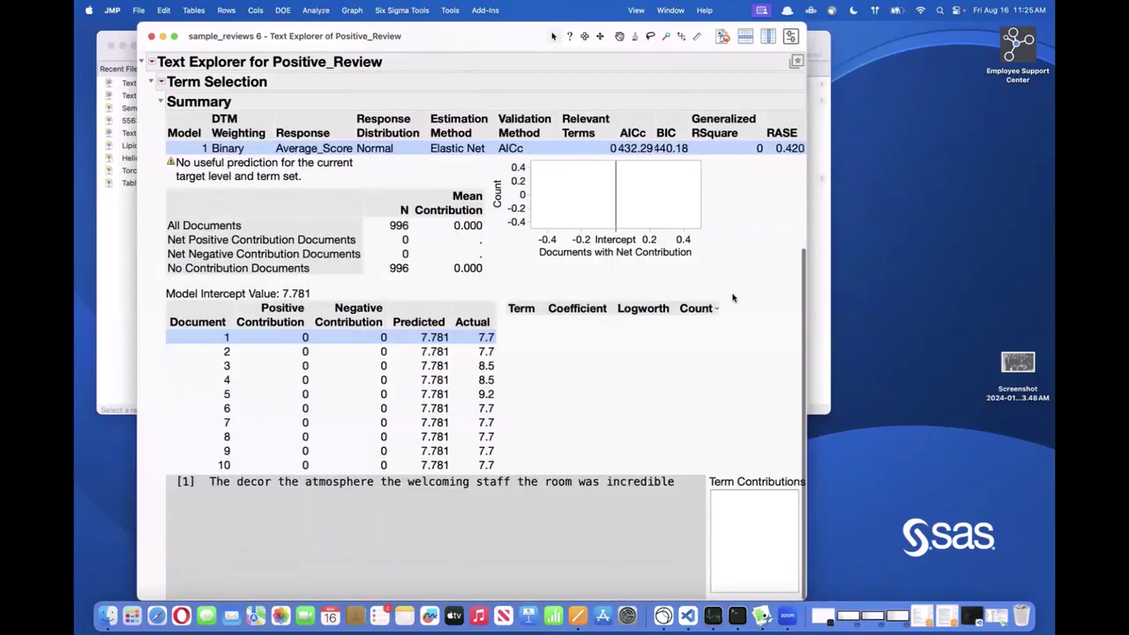
{"action": "left_click", "coordinate": [307, 352]}
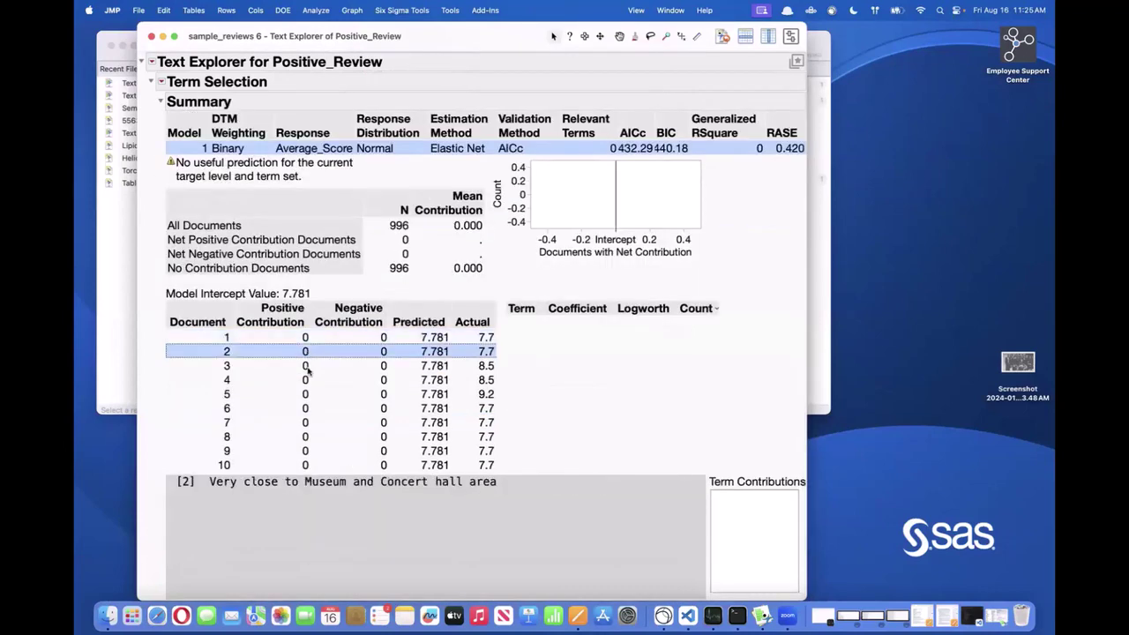
{"action": "left_click", "coordinate": [310, 367]}
{"action": "scroll", "coordinate": [325, 393], "scroll_direction": "down", "scroll_amount": 20}
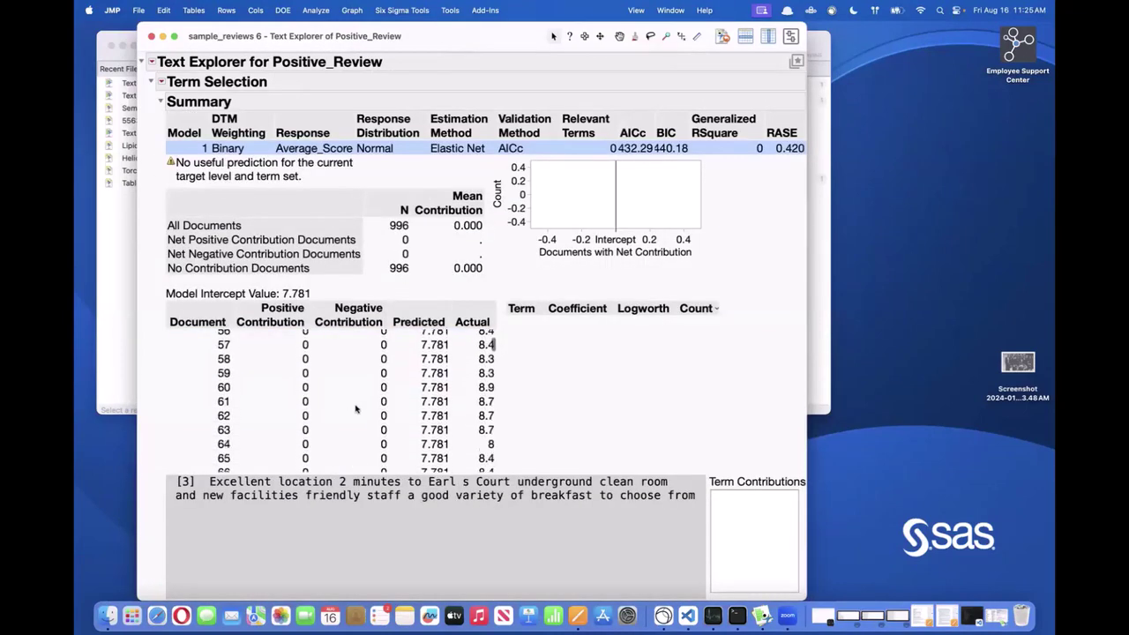
{"action": "scroll", "coordinate": [361, 406], "scroll_direction": "down", "scroll_amount": 5}
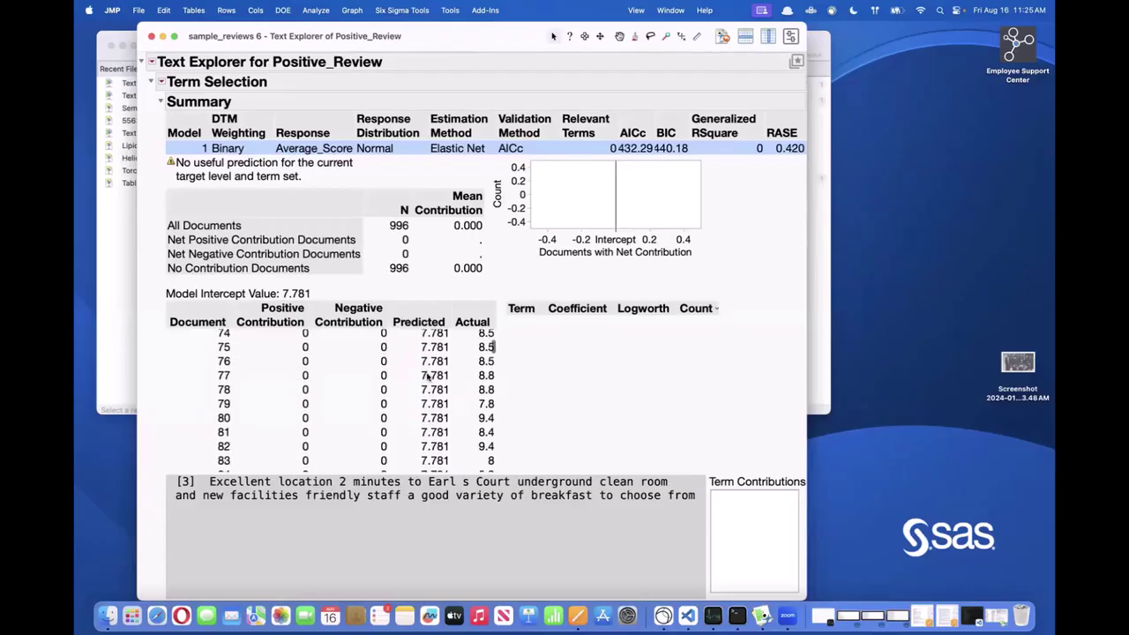
{"action": "scroll", "coordinate": [487, 384], "scroll_direction": "up", "scroll_amount": 3}
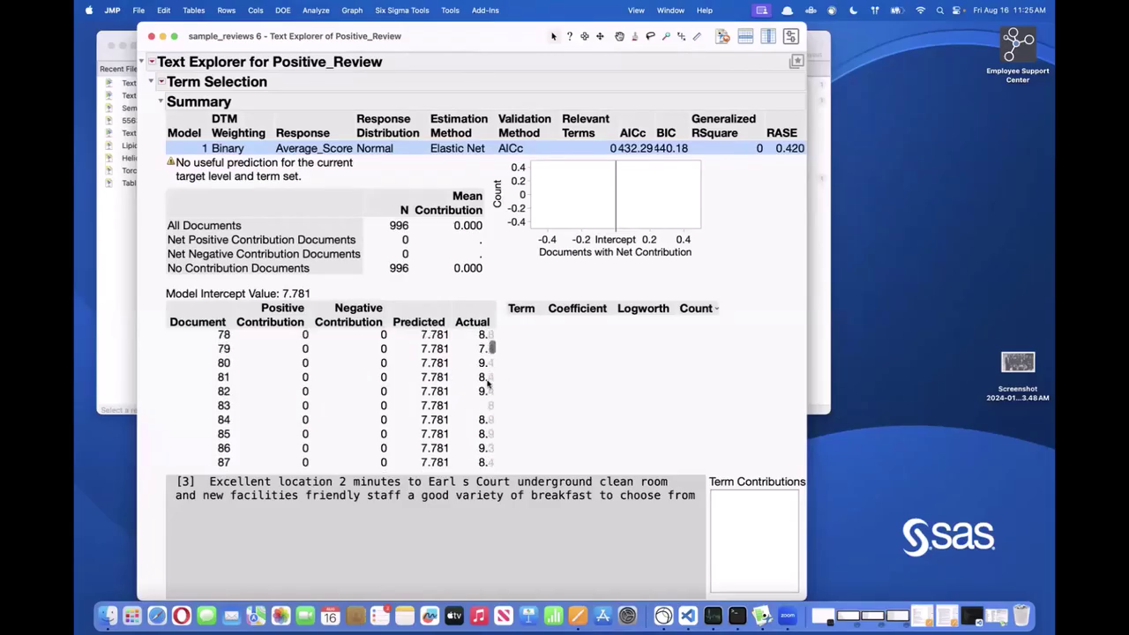
{"action": "scroll", "coordinate": [487, 384], "scroll_direction": "up", "scroll_amount": 8}
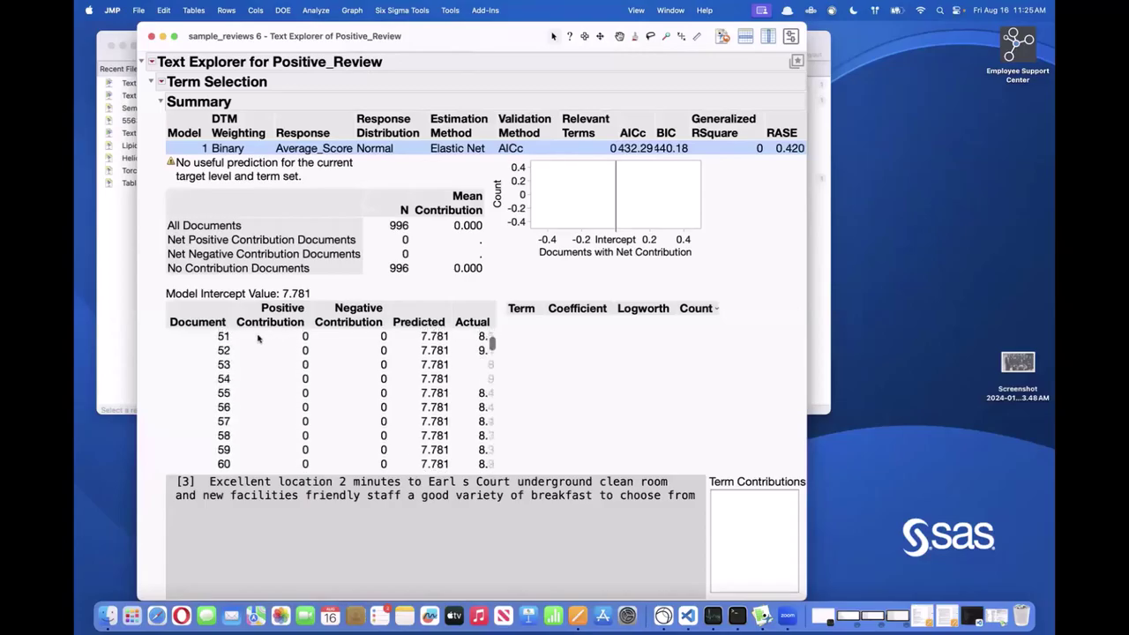
{"action": "scroll", "coordinate": [631, 342], "scroll_direction": "up", "scroll_amount": 5}
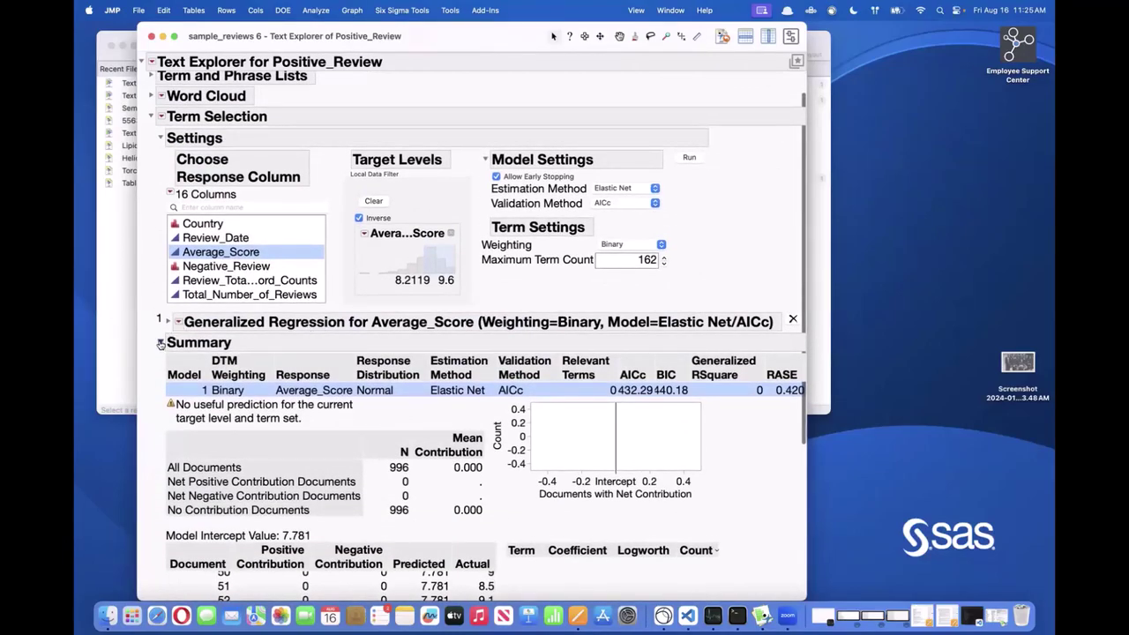
Step: Restore the Average_Score target range to 5.2–9.6 and collapse the Summary and Term Selection sections
{"action": "left_click", "coordinate": [160, 343]}
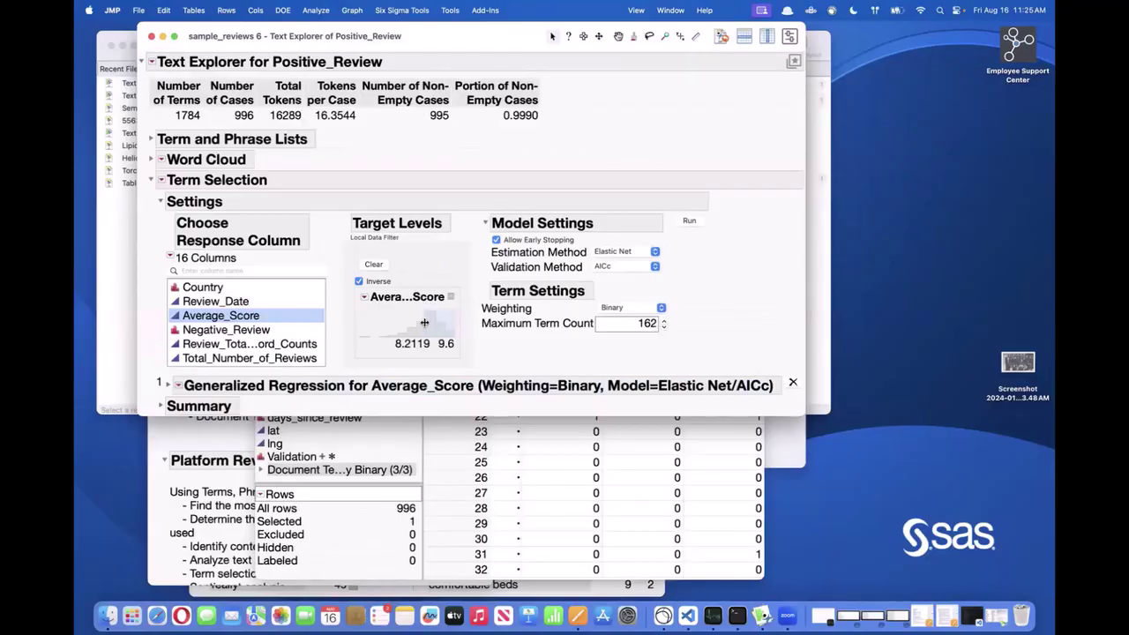
{"action": "left_click_drag", "start_coordinate": [424, 323], "coordinate": [346, 320]}
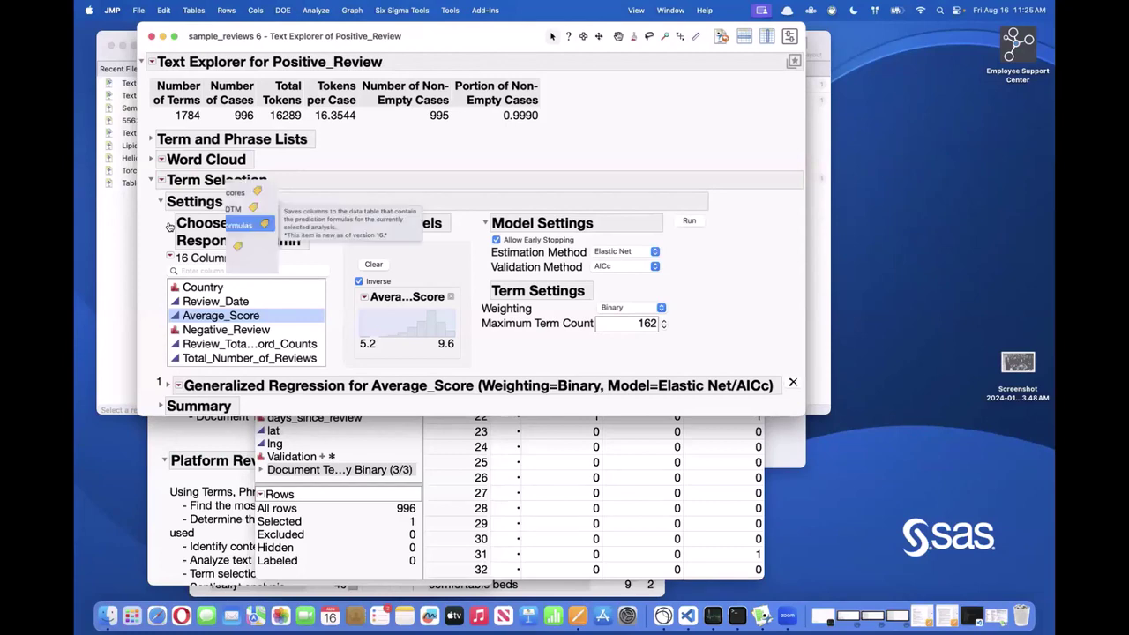
{"action": "left_click", "coordinate": [149, 181]}
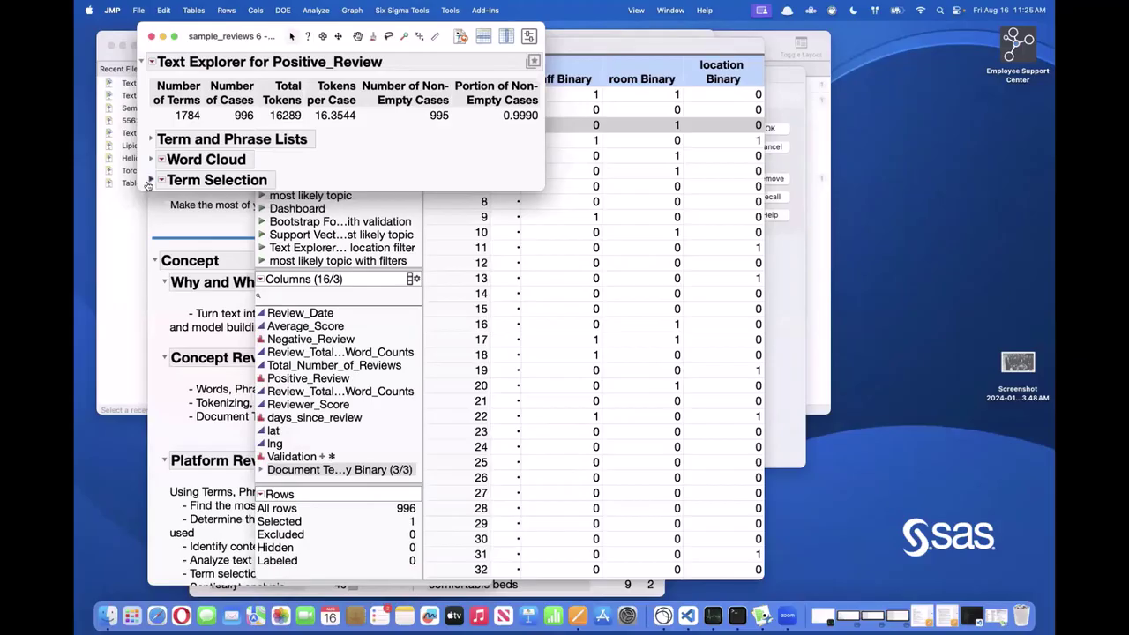
Step: Run Sentiment Analysis on the positive reviews and look over its Sentiment Summary
{"action": "left_click", "coordinate": [150, 62]}
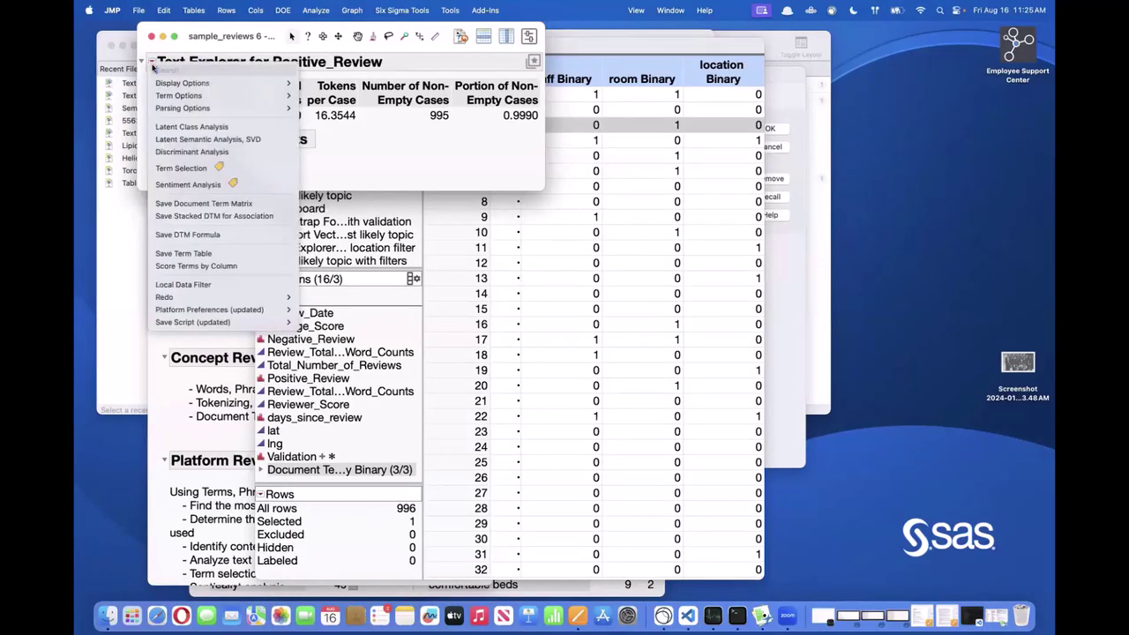
{"action": "left_click", "coordinate": [203, 184]}
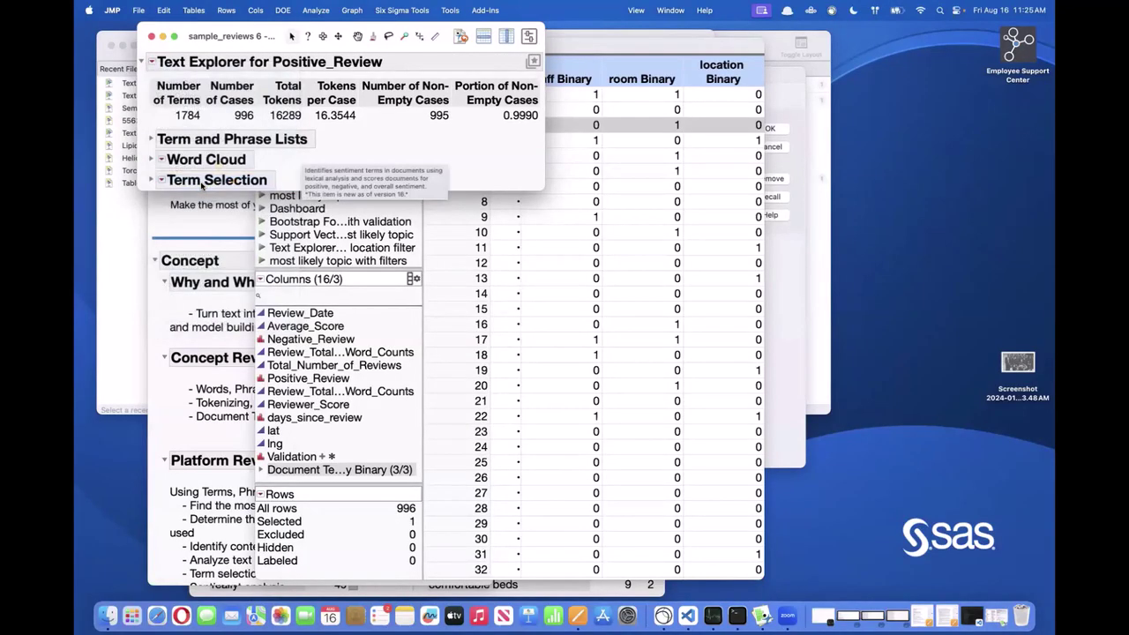
{"action": "scroll", "coordinate": [348, 227], "scroll_direction": "down", "scroll_amount": 5}
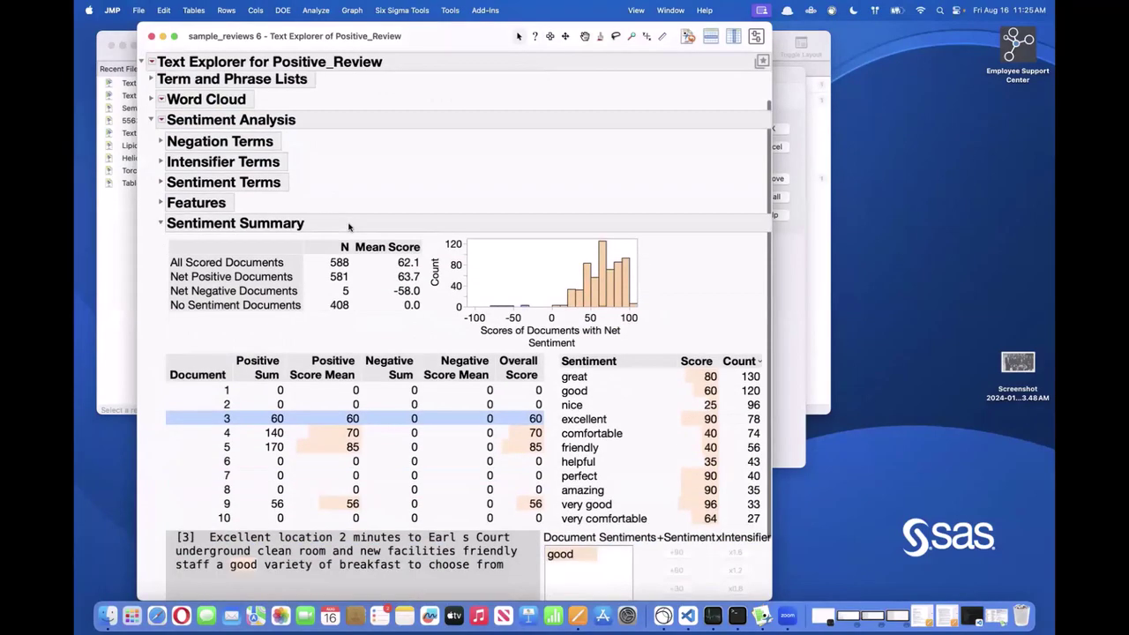
{"action": "scroll", "coordinate": [348, 227], "scroll_direction": "down", "scroll_amount": 2}
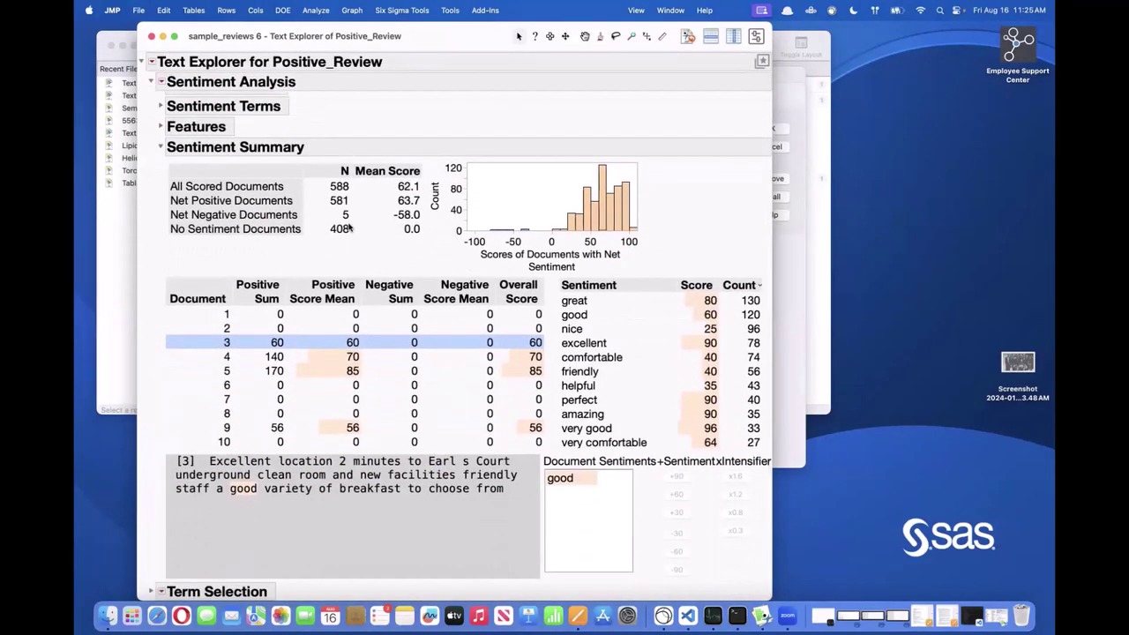
{"action": "scroll", "coordinate": [348, 228], "scroll_direction": "up", "scroll_amount": 6}
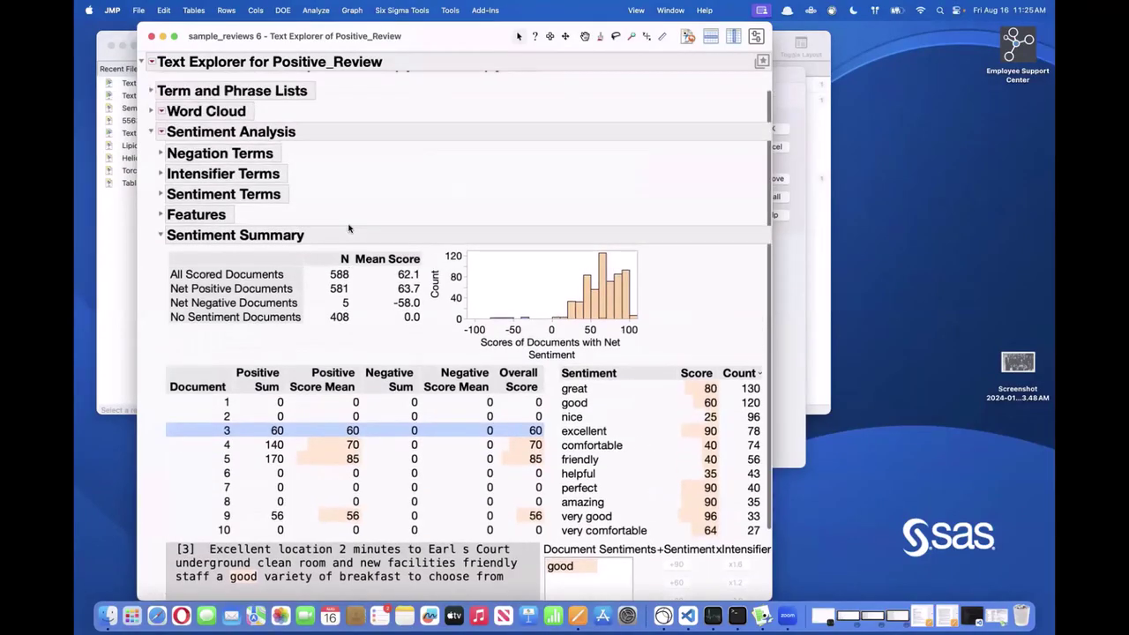
Step: Examine the Negation Terms, Intensifier Terms and Sentiment Terms lists one after another, collapsing each again
{"action": "left_click", "coordinate": [160, 196]}
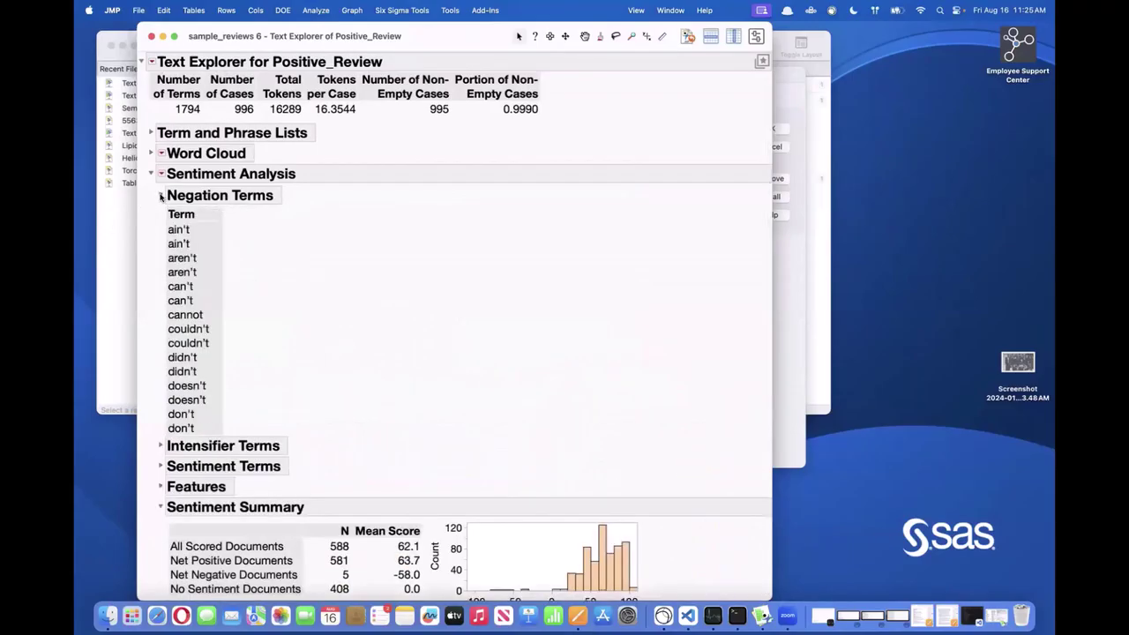
{"action": "left_click", "coordinate": [160, 195]}
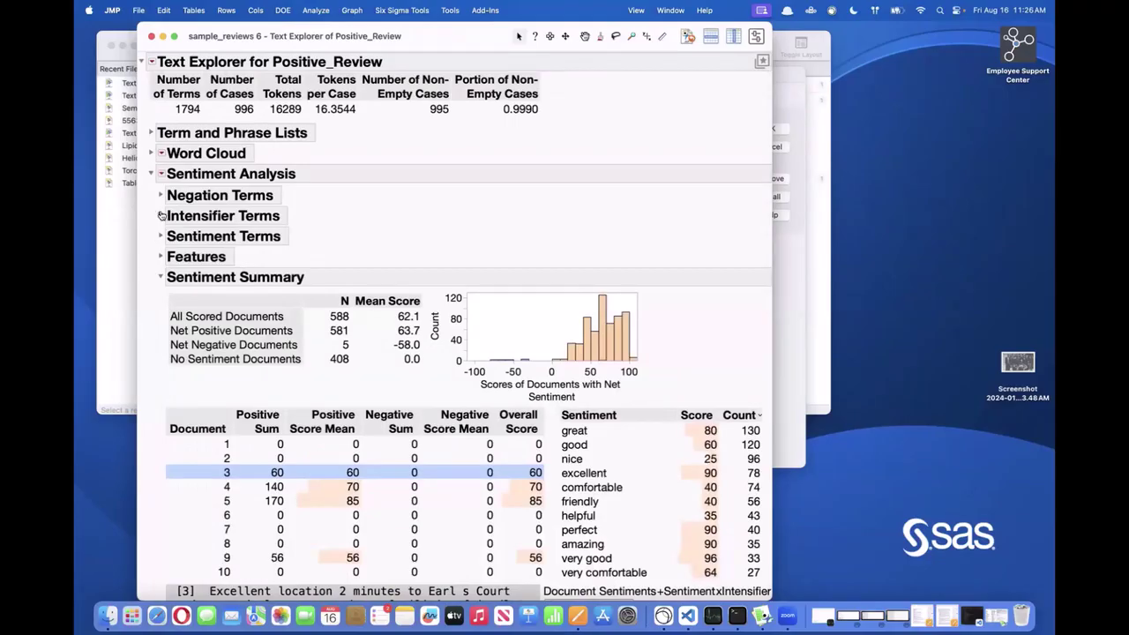
{"action": "left_click", "coordinate": [161, 216]}
{"action": "left_click", "coordinate": [160, 216]}
{"action": "left_click", "coordinate": [160, 237]}
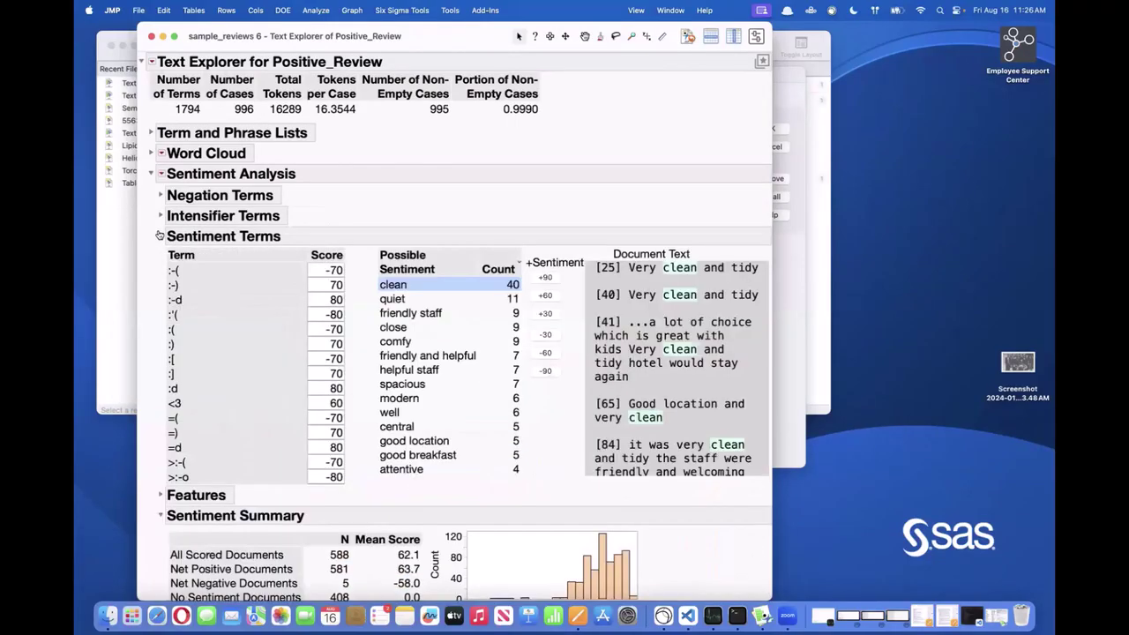
{"action": "left_click", "coordinate": [160, 235]}
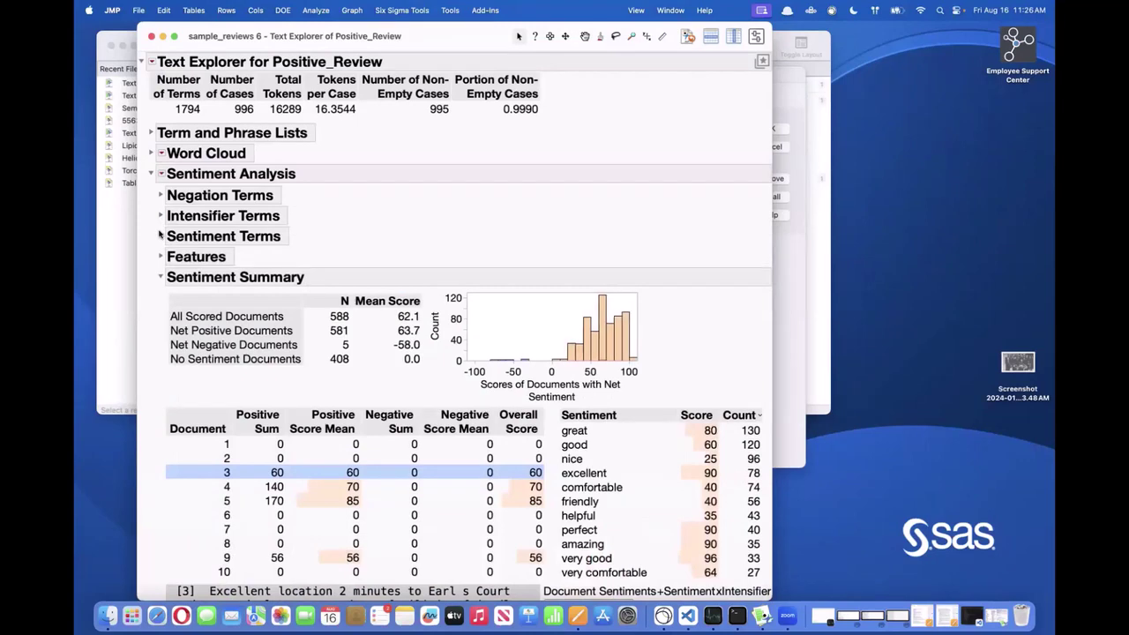
{"action": "left_click", "coordinate": [160, 235]}
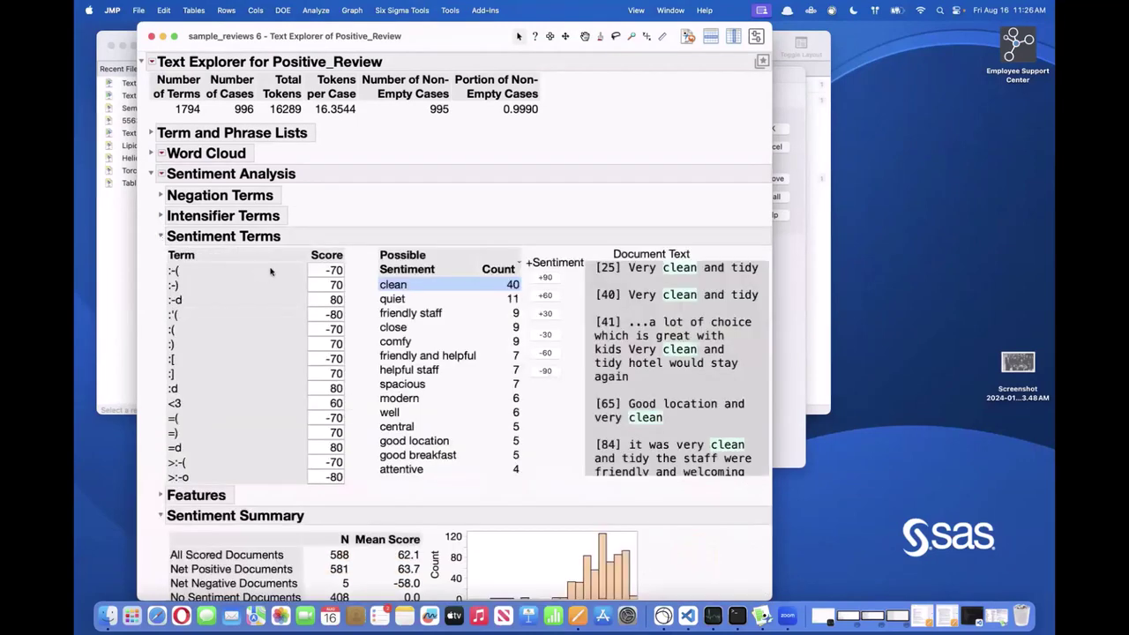
{"action": "scroll", "coordinate": [327, 304], "scroll_direction": "down", "scroll_amount": 4}
{"action": "scroll", "coordinate": [328, 311], "scroll_direction": "down", "scroll_amount": 5}
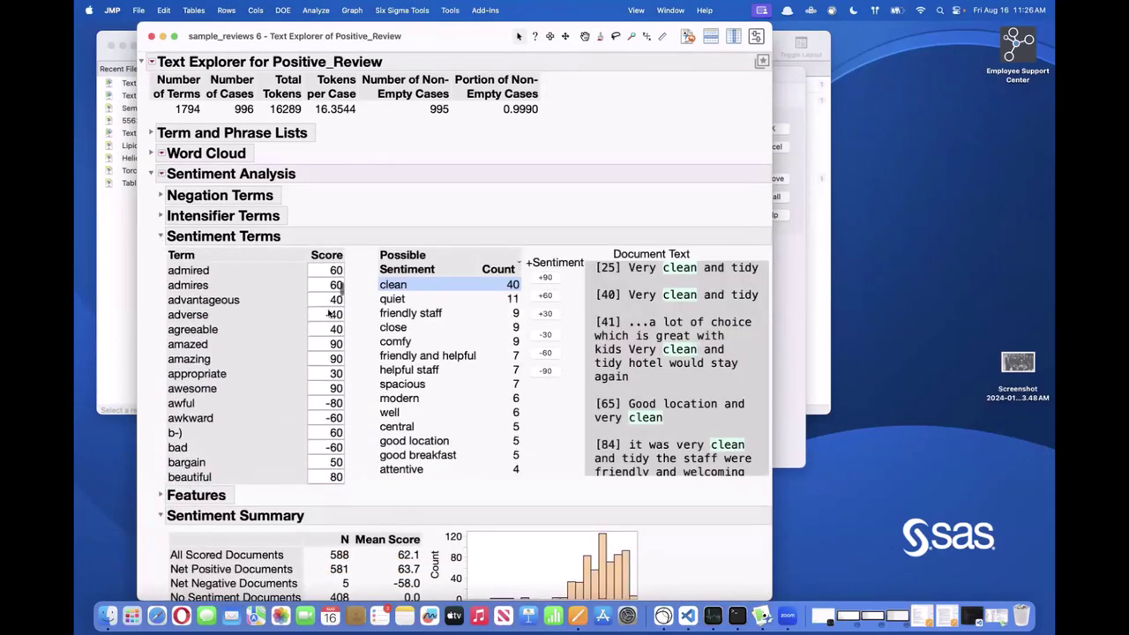
{"action": "left_click", "coordinate": [159, 237]}
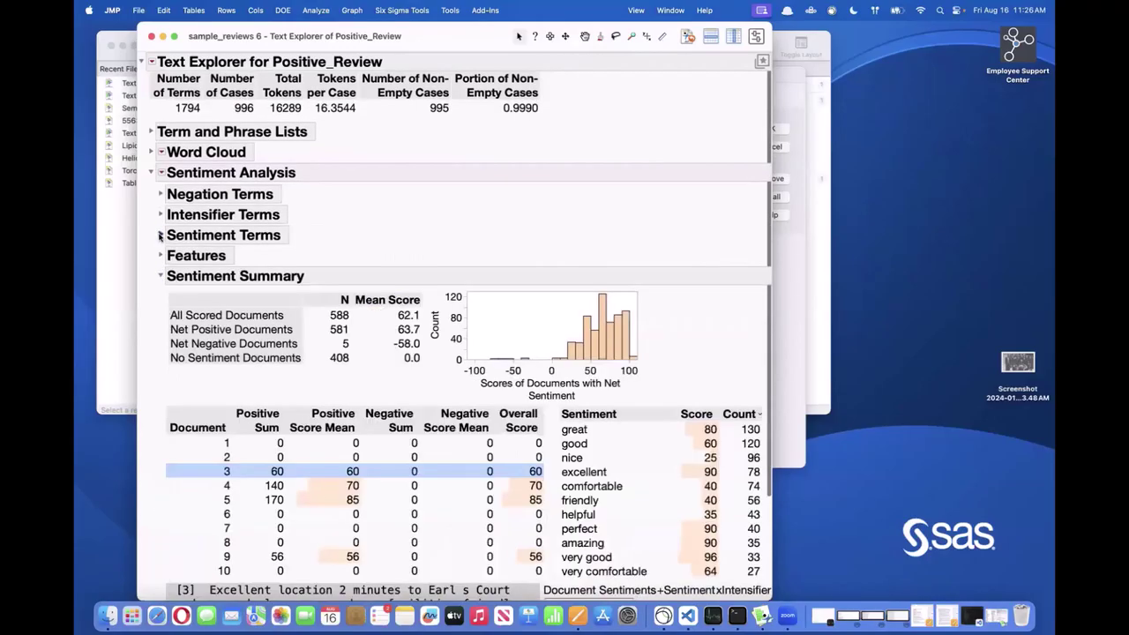
Step: Examine the Sentiment Summary's score distribution, document scores and sentiment terms, and show the text of document 4
{"action": "scroll", "coordinate": [183, 293], "scroll_direction": "down", "scroll_amount": 5}
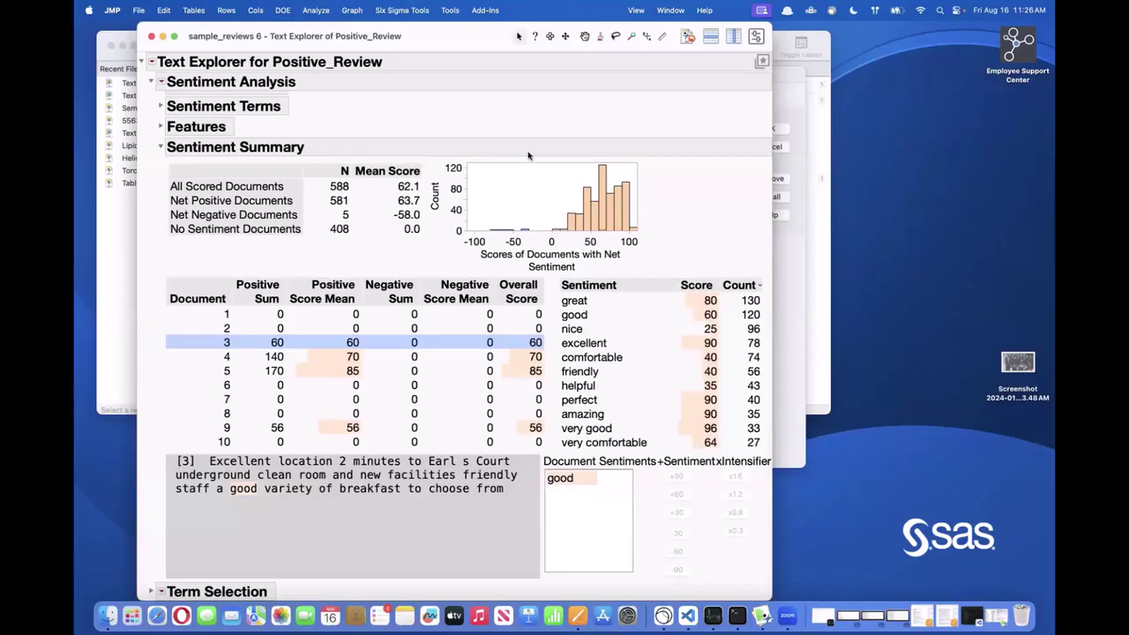
{"action": "mouse_move", "coordinate": [487, 130]}
{"action": "left_mouse_down"}
{"action": "mouse_move", "coordinate": [390, 152]}
{"action": "mouse_move", "coordinate": [439, 184]}
{"action": "mouse_move", "coordinate": [379, 169]}
{"action": "mouse_move", "coordinate": [414, 212]}
{"action": "mouse_move", "coordinate": [384, 199]}
{"action": "mouse_move", "coordinate": [446, 216]}
{"action": "mouse_move", "coordinate": [384, 220]}
{"action": "left_mouse_up"}
{"action": "scroll", "coordinate": [384, 201], "scroll_direction": "up", "scroll_amount": 1}
{"action": "scroll", "coordinate": [384, 219], "scroll_direction": "down", "scroll_amount": 1}
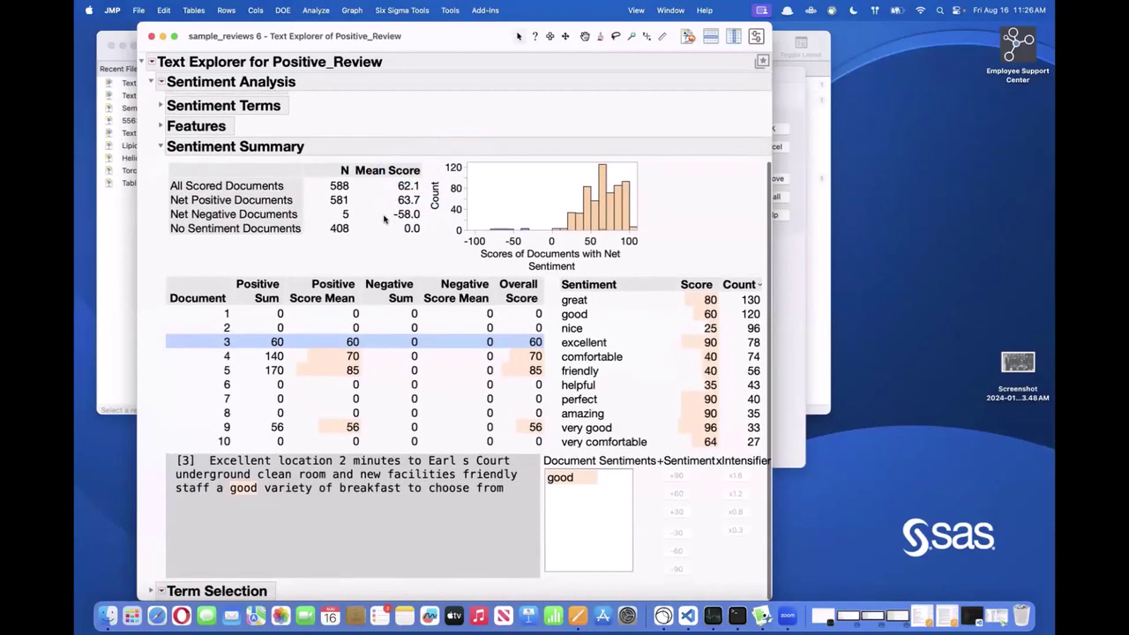
{"action": "scroll", "coordinate": [583, 372], "scroll_direction": "down", "scroll_amount": 5}
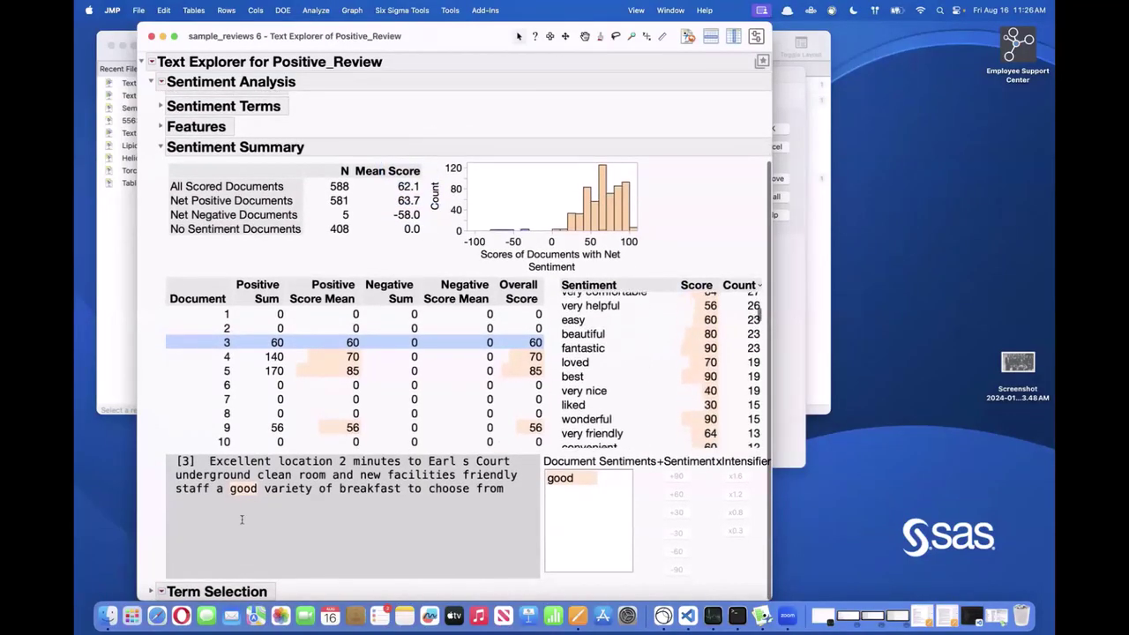
{"action": "scroll", "coordinate": [344, 481], "scroll_direction": "up", "scroll_amount": 5}
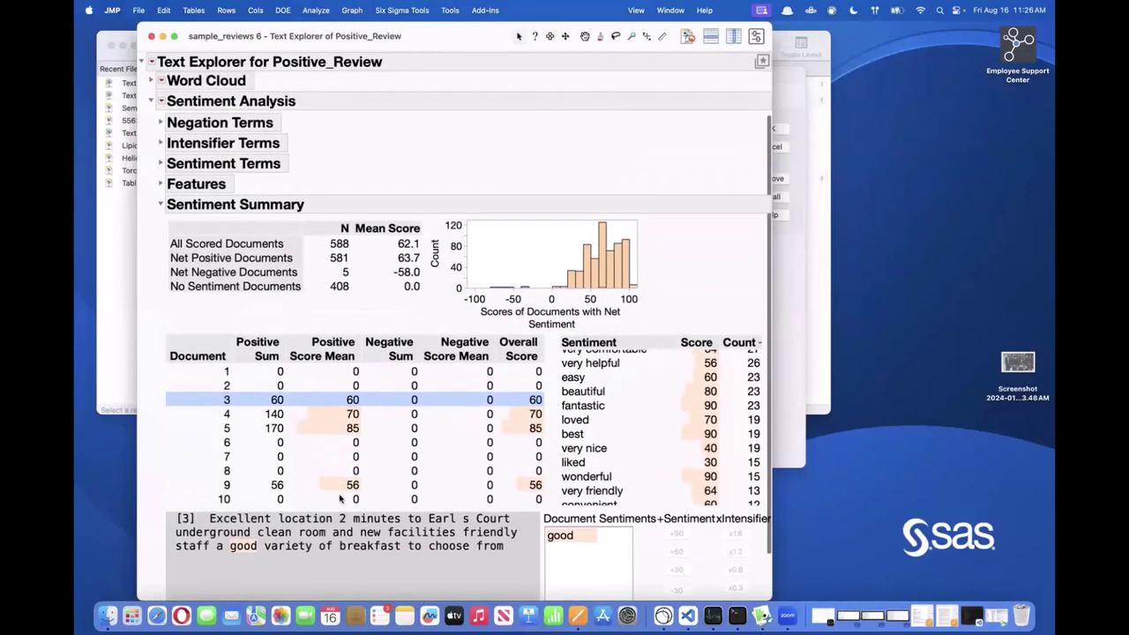
{"action": "left_click", "coordinate": [348, 419]}
{"action": "scroll", "coordinate": [370, 441], "scroll_direction": "down", "scroll_amount": 3}
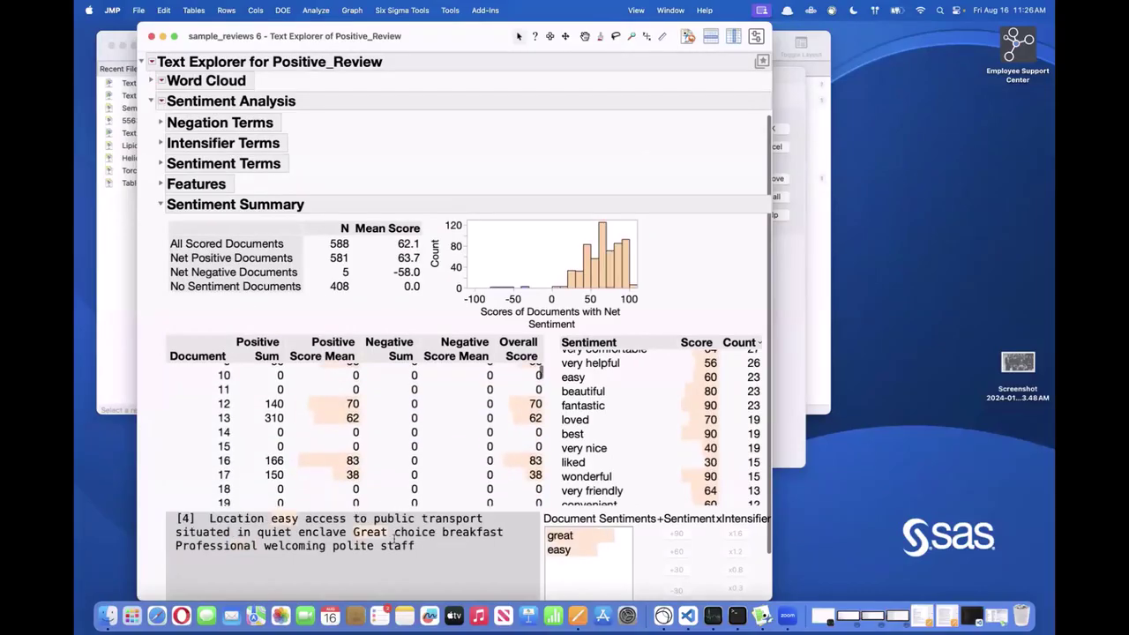
{"action": "scroll", "coordinate": [394, 538], "scroll_direction": "down", "scroll_amount": 5}
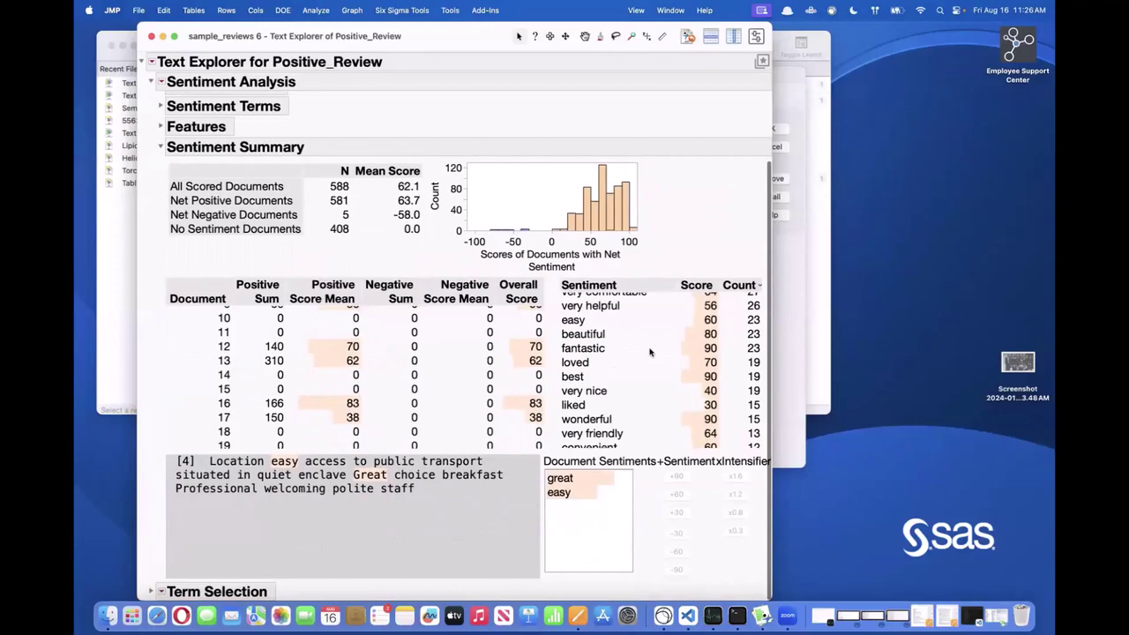
{"action": "scroll", "coordinate": [650, 352], "scroll_direction": "up", "scroll_amount": 4}
{"action": "scroll", "coordinate": [650, 352], "scroll_direction": "down", "scroll_amount": 5}
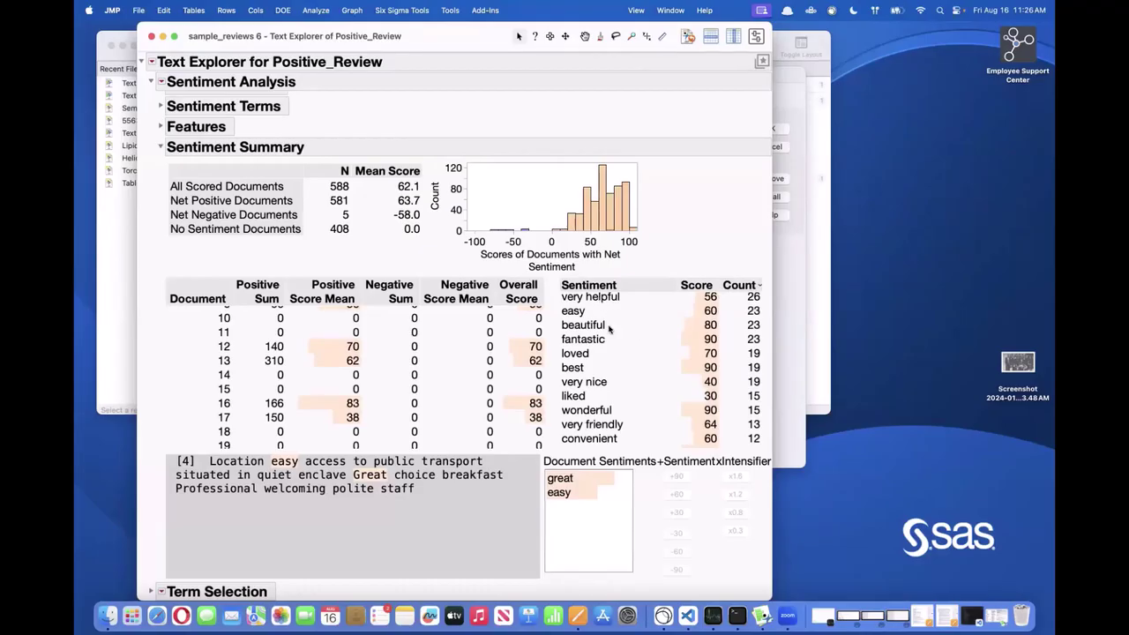
Step: Show the reviews containing the sentiment phrase "very friendly" and read through the excerpts
{"action": "scroll", "coordinate": [609, 327], "scroll_direction": "down", "scroll_amount": 1}
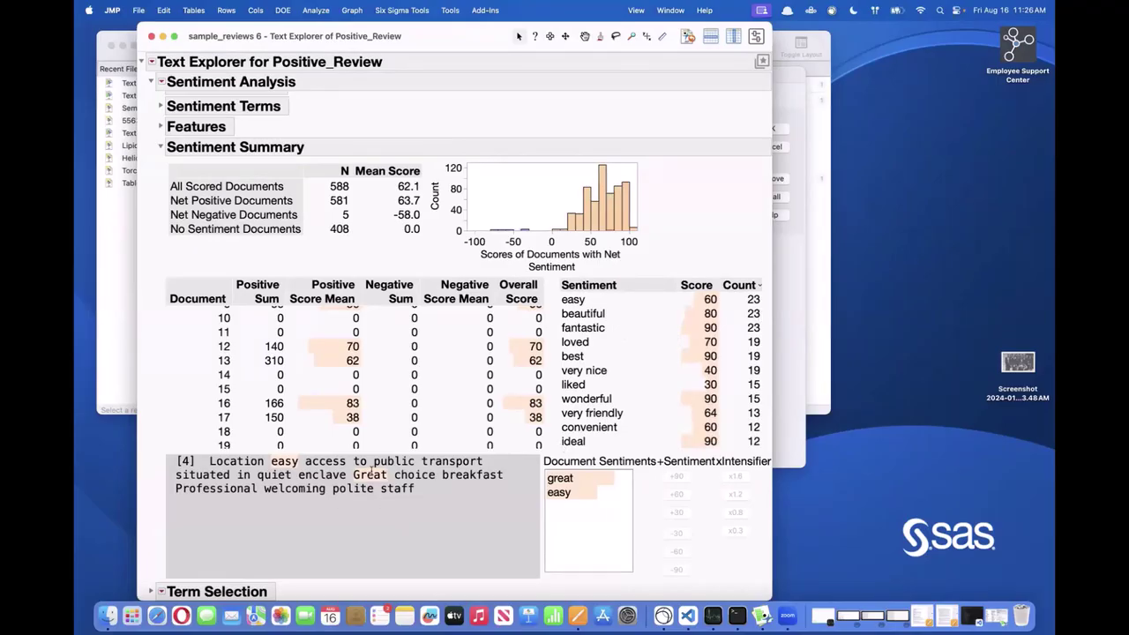
{"action": "left_click", "coordinate": [559, 479]}
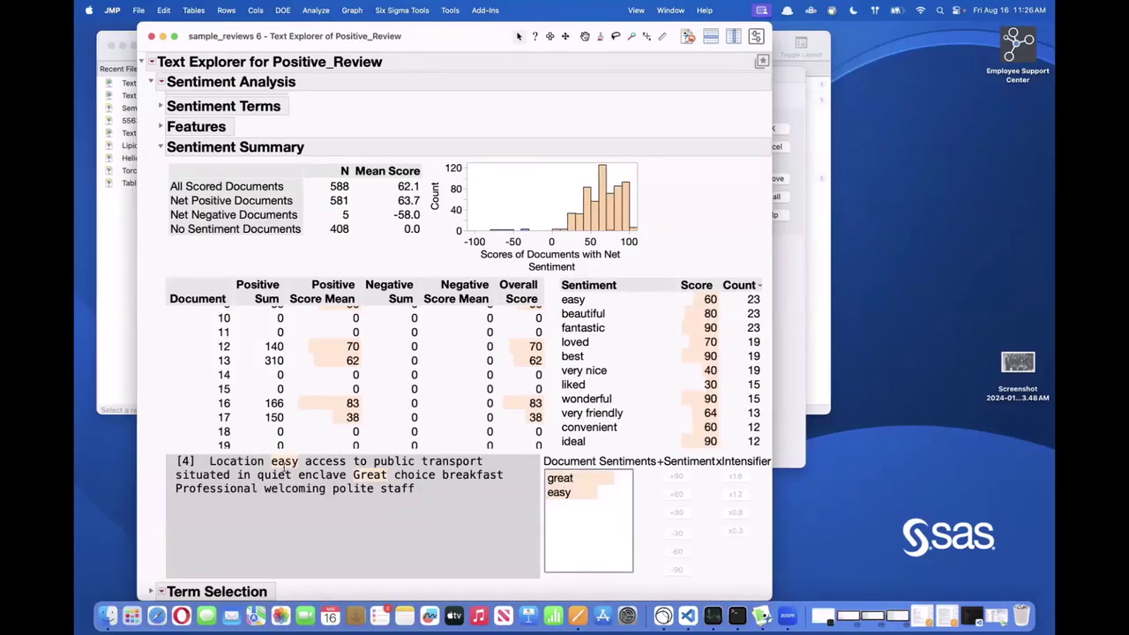
{"action": "left_click", "coordinate": [604, 413]}
{"action": "scroll", "coordinate": [651, 462], "scroll_direction": "down", "scroll_amount": 3}
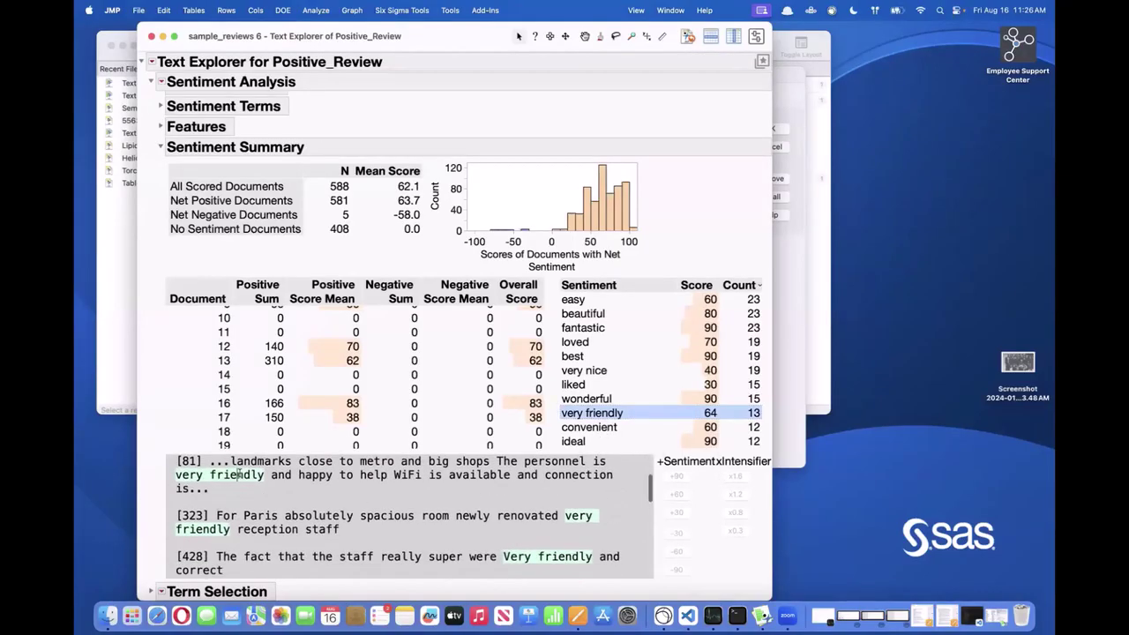
{"action": "scroll", "coordinate": [406, 473], "scroll_direction": "down", "scroll_amount": 10}
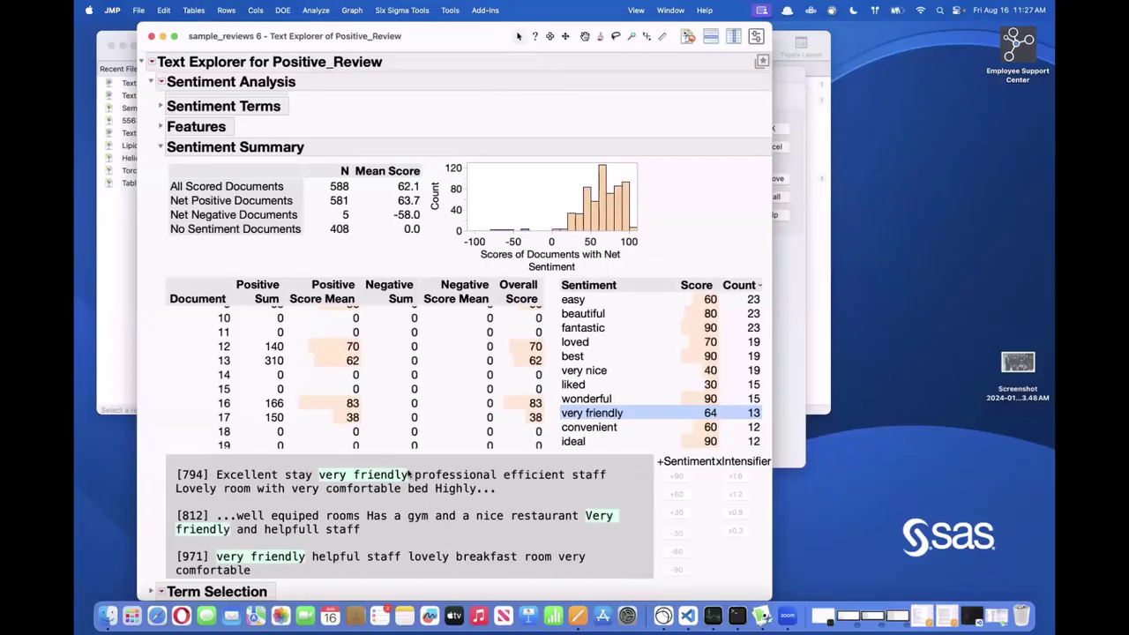
{"action": "scroll", "coordinate": [409, 473], "scroll_direction": "up", "scroll_amount": 4}
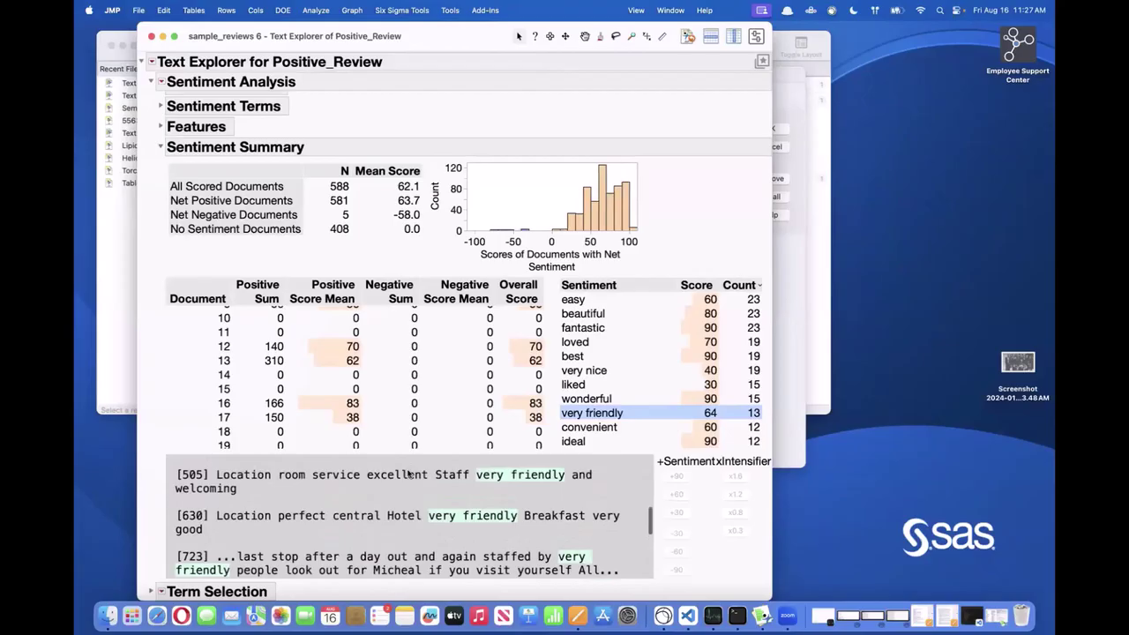
{"action": "scroll", "coordinate": [408, 474], "scroll_direction": "up", "scroll_amount": 6}
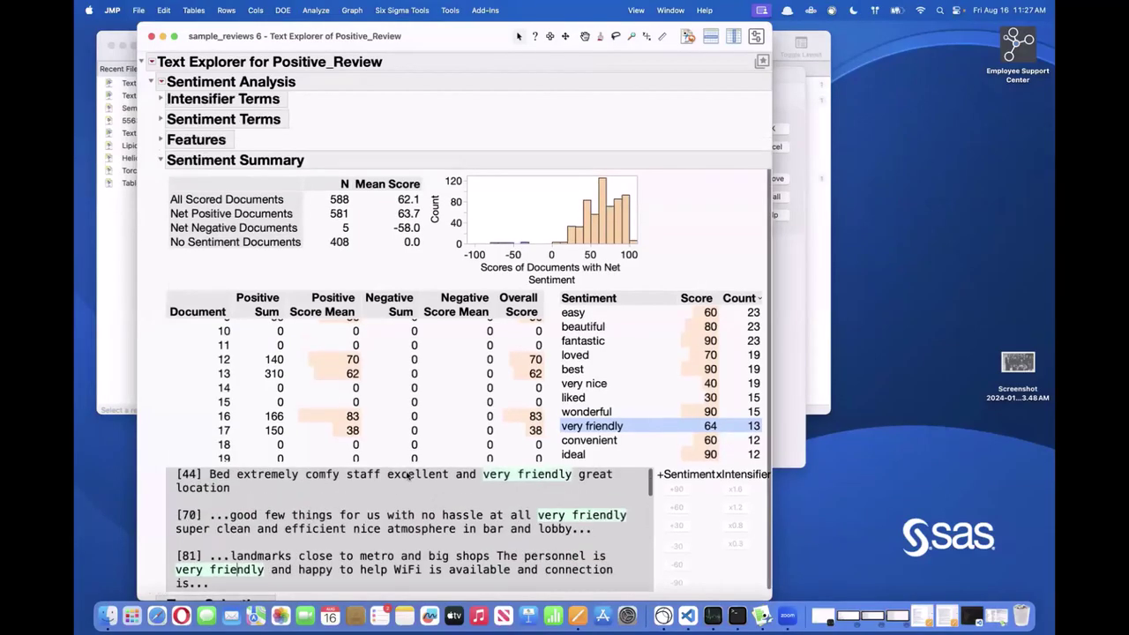
Step: Save the document scores from the Sentiment Analysis to the data table
{"action": "scroll", "coordinate": [408, 476], "scroll_direction": "up", "scroll_amount": 3}
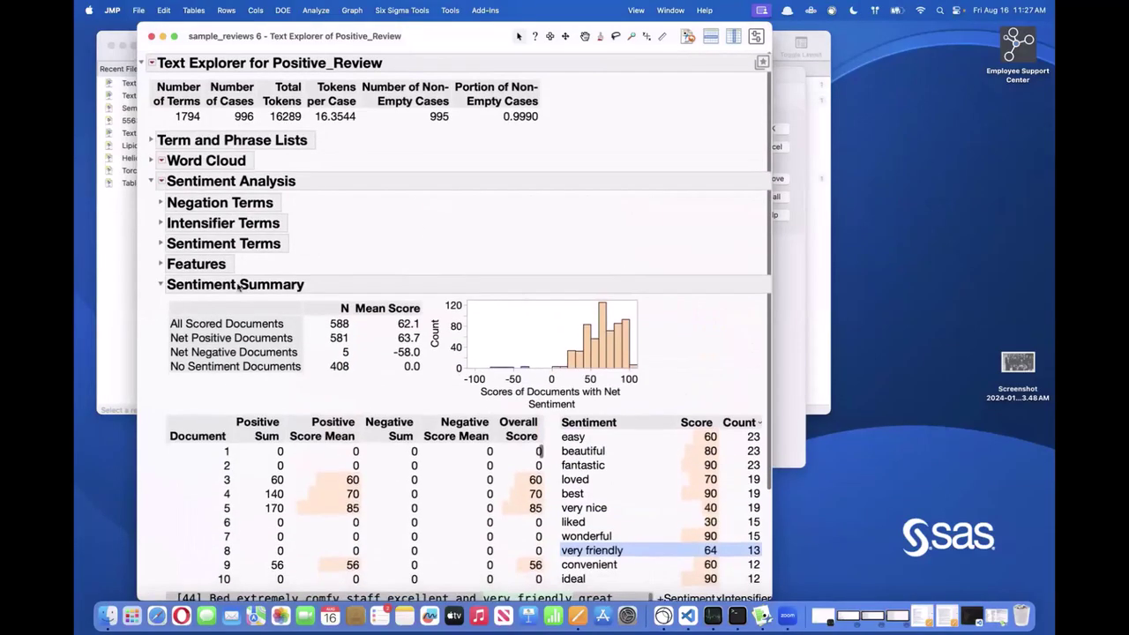
{"action": "left_click", "coordinate": [161, 180]}
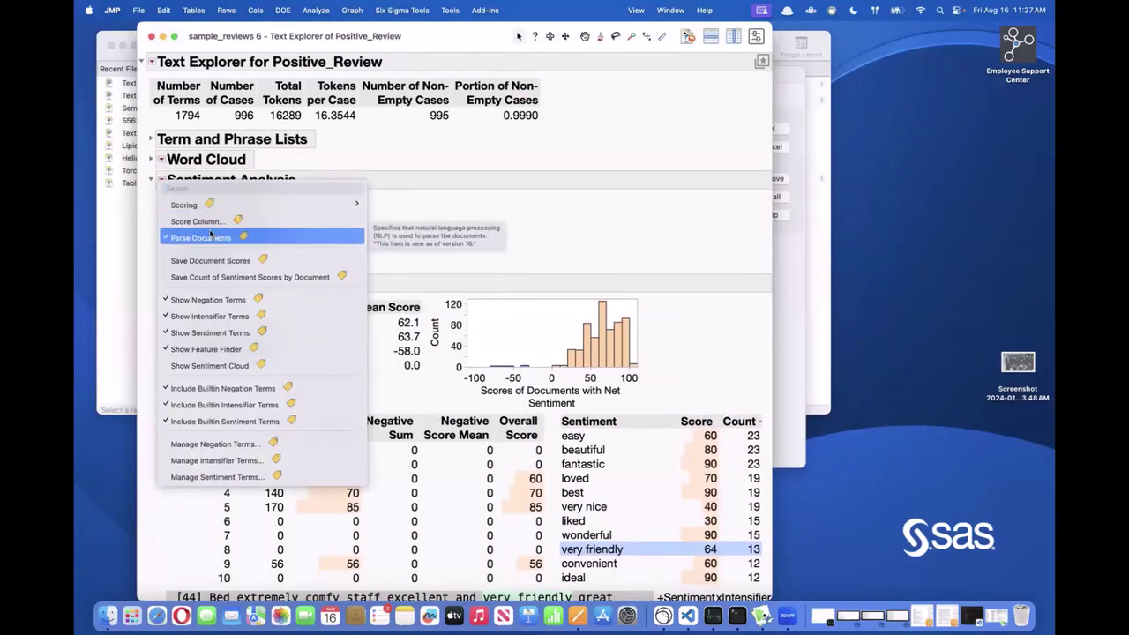
{"action": "left_click", "coordinate": [224, 262]}
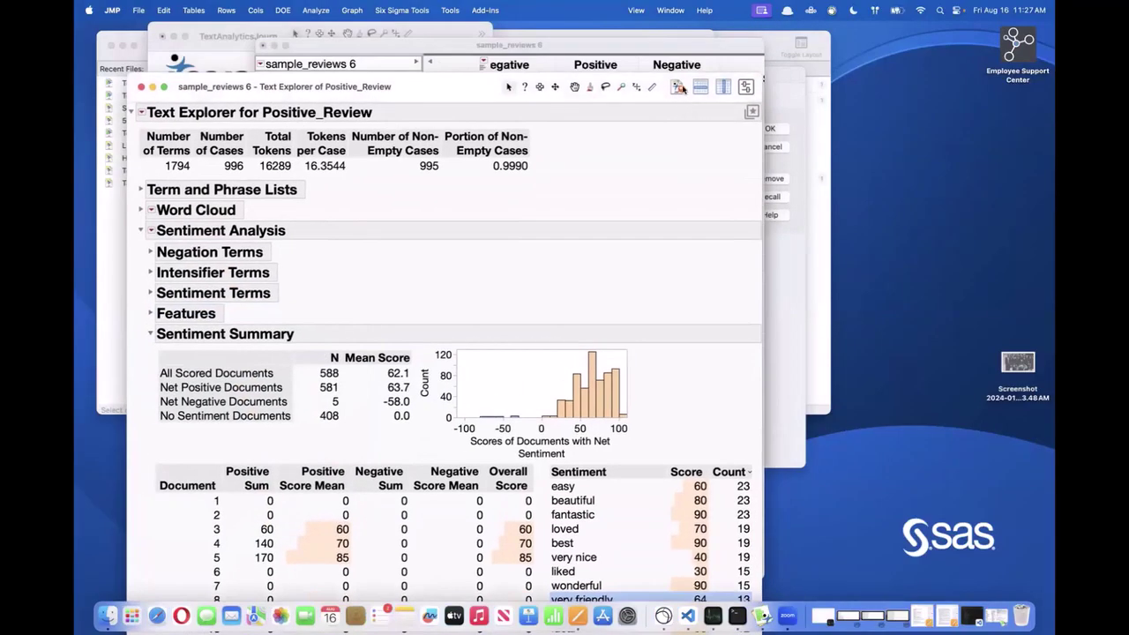
Step: Bring up the sample_reviews 6 data table and examine the saved sentiment score columns, including Overall Sentiment
{"action": "left_click", "coordinate": [679, 89]}
{"action": "scroll", "coordinate": [660, 123], "scroll_direction": "right", "scroll_amount": 4}
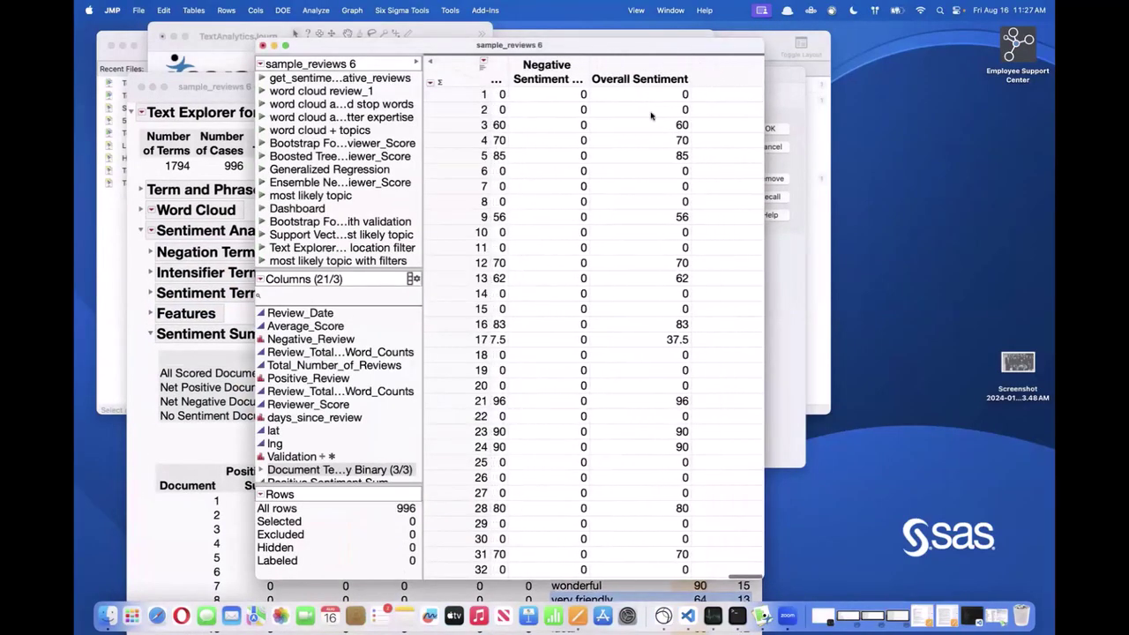
{"action": "scroll", "coordinate": [654, 125], "scroll_direction": "down", "scroll_amount": 4}
{"action": "scroll", "coordinate": [654, 125], "scroll_direction": "down", "scroll_amount": 10}
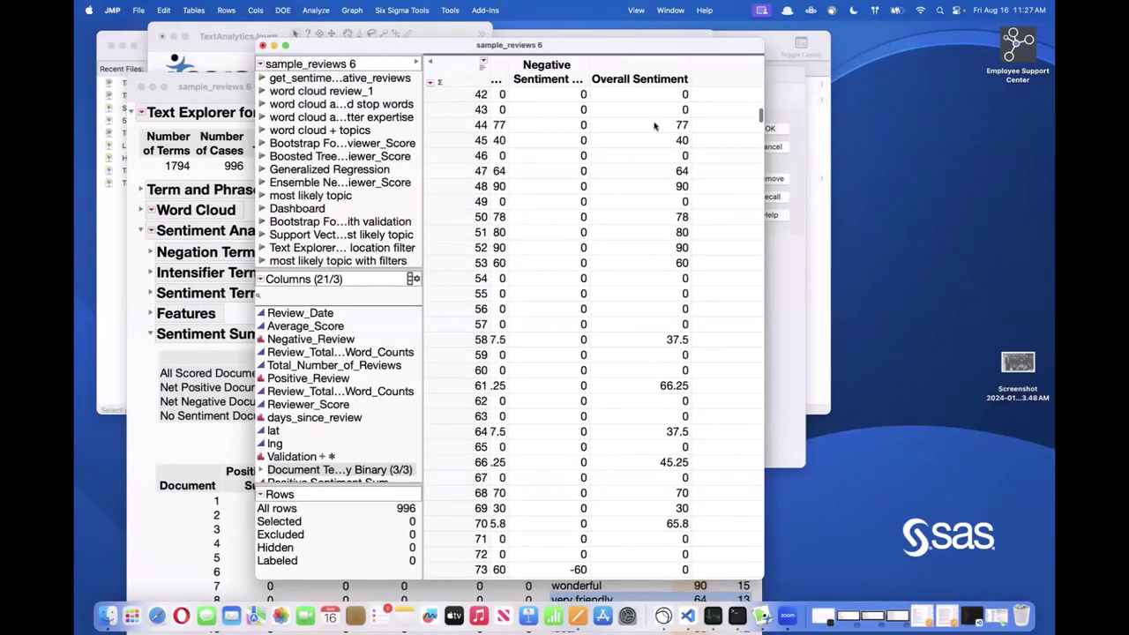
{"action": "scroll", "coordinate": [655, 126], "scroll_direction": "up", "scroll_amount": 4}
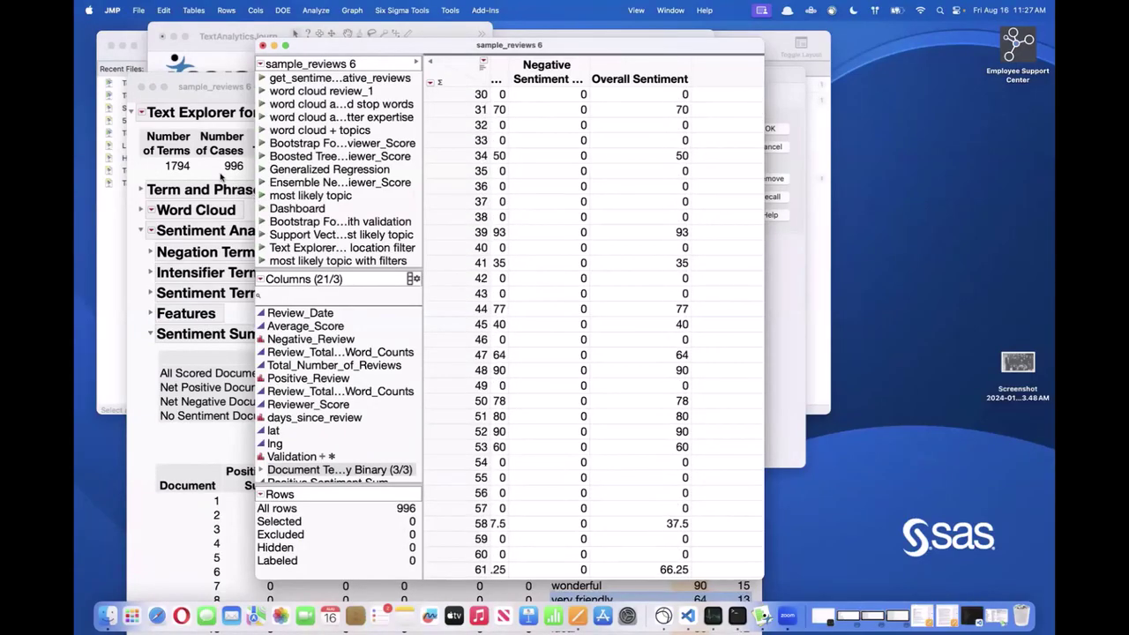
Step: Add a Column Switcher to the Positive_Review Text Explorer report, with Positive_Review as initial column and Negative_Review and Positive_Review as replacements
{"action": "left_click", "coordinate": [245, 183]}
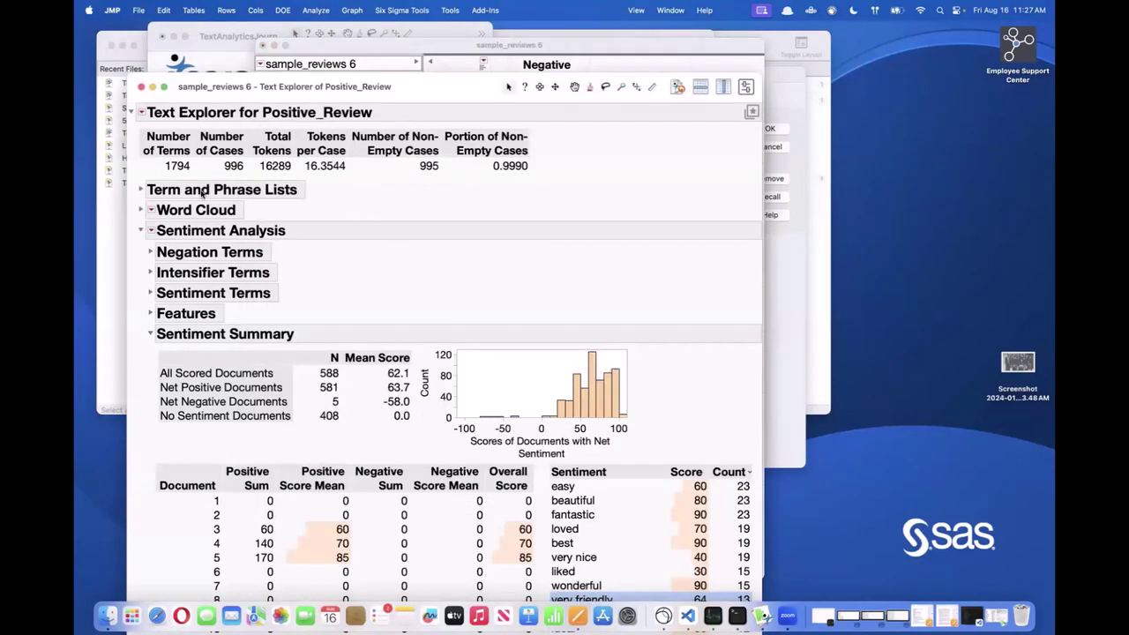
{"action": "scroll", "coordinate": [262, 228], "scroll_direction": "down", "scroll_amount": 5}
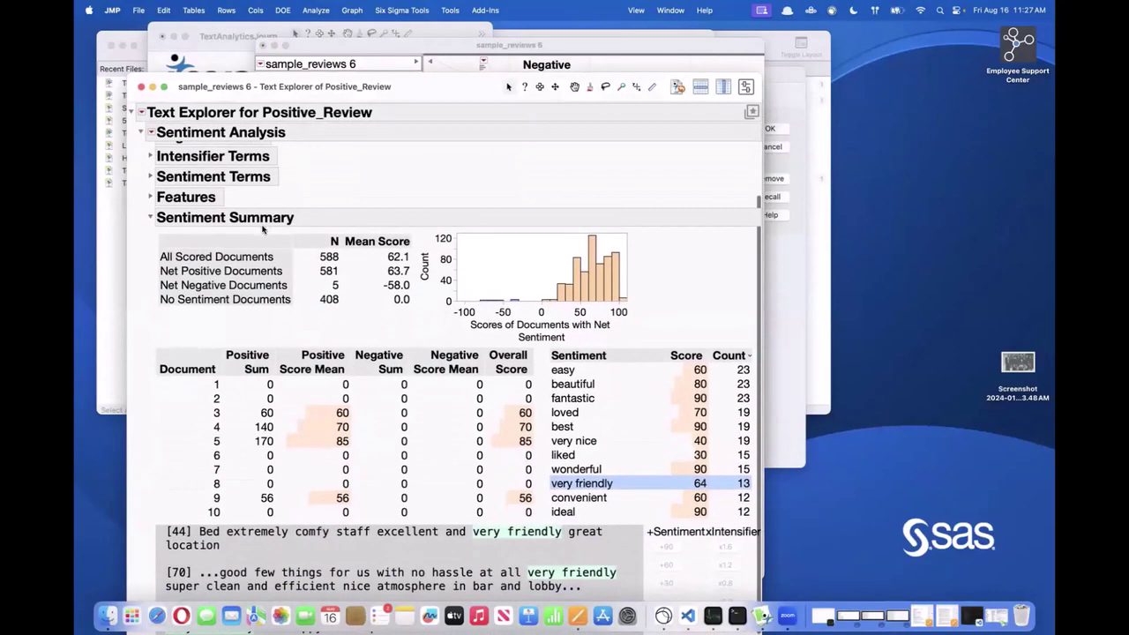
{"action": "left_click", "coordinate": [141, 112]}
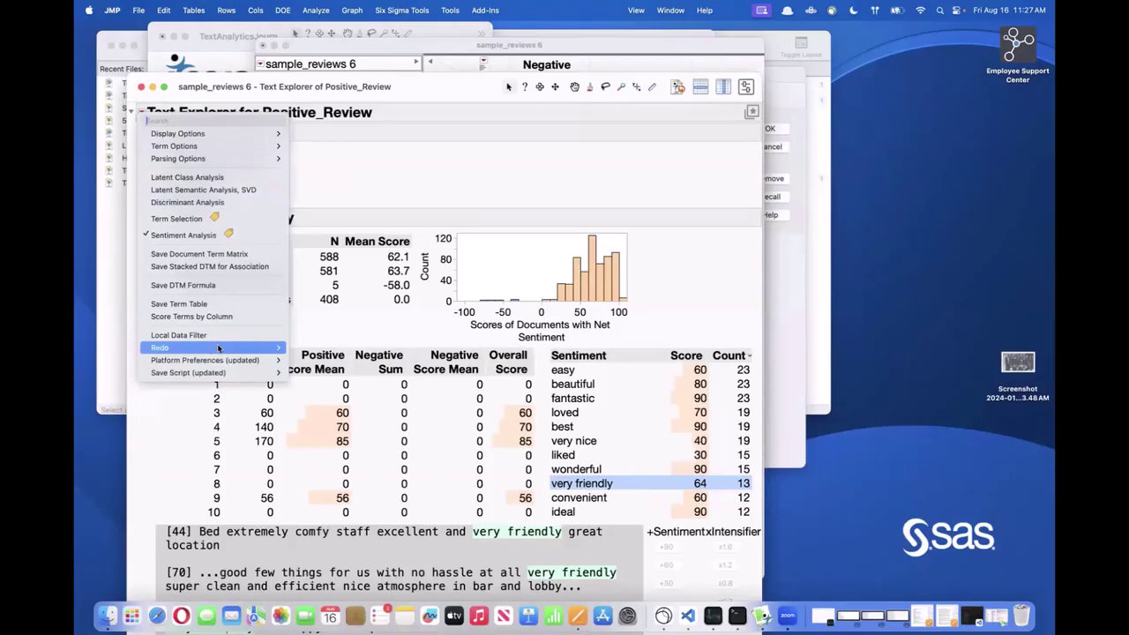
{"action": "mouse_move", "coordinate": [220, 348]}
{"action": "left_click", "coordinate": [331, 382]}
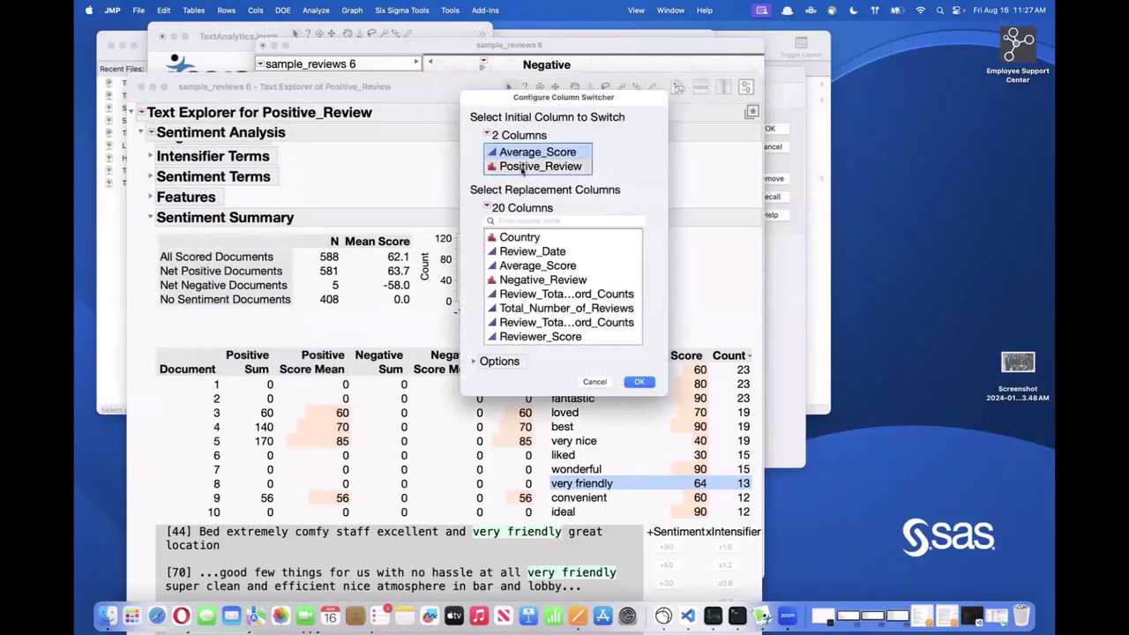
{"action": "left_click", "coordinate": [523, 167]}
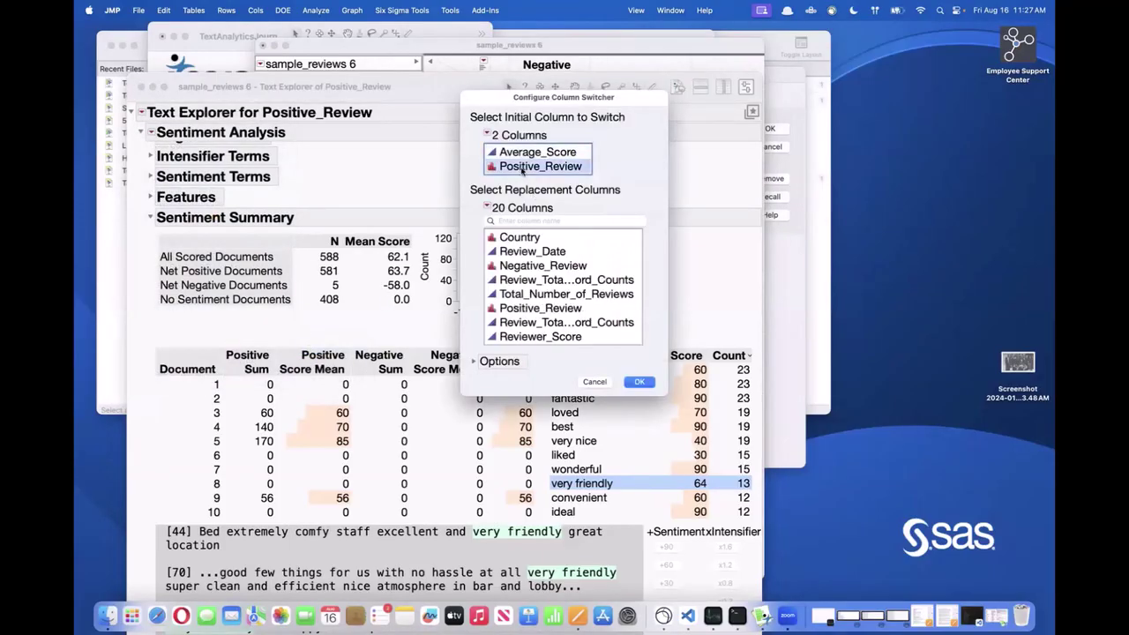
{"action": "left_click", "coordinate": [574, 267]}
{"action": "left_click", "coordinate": [577, 309], "text": "super"}
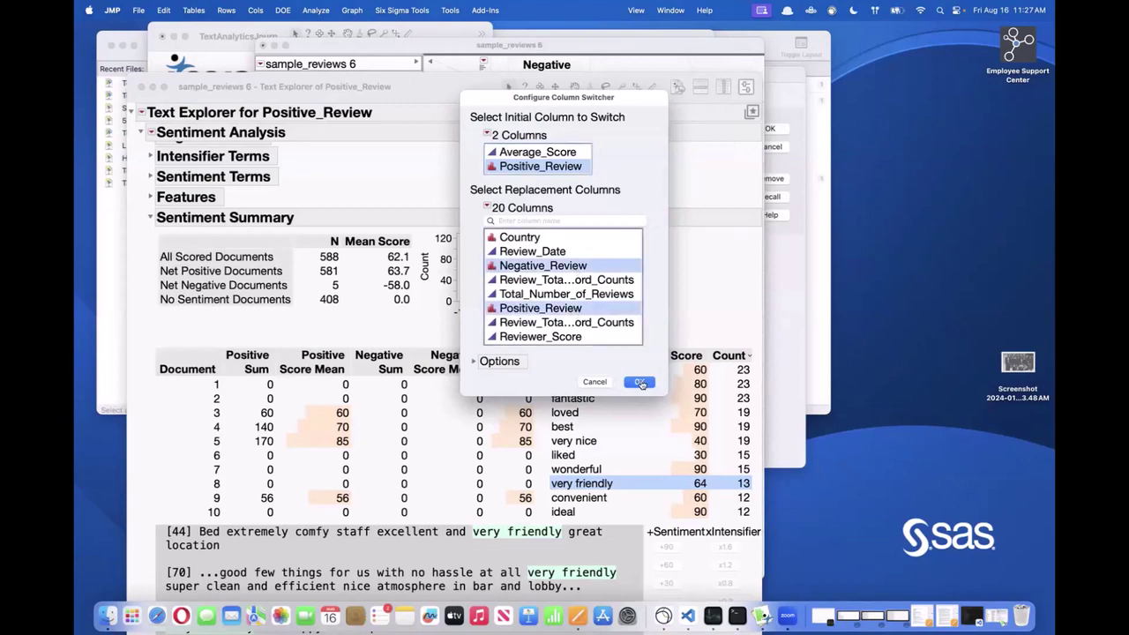
{"action": "left_click", "coordinate": [640, 383]}
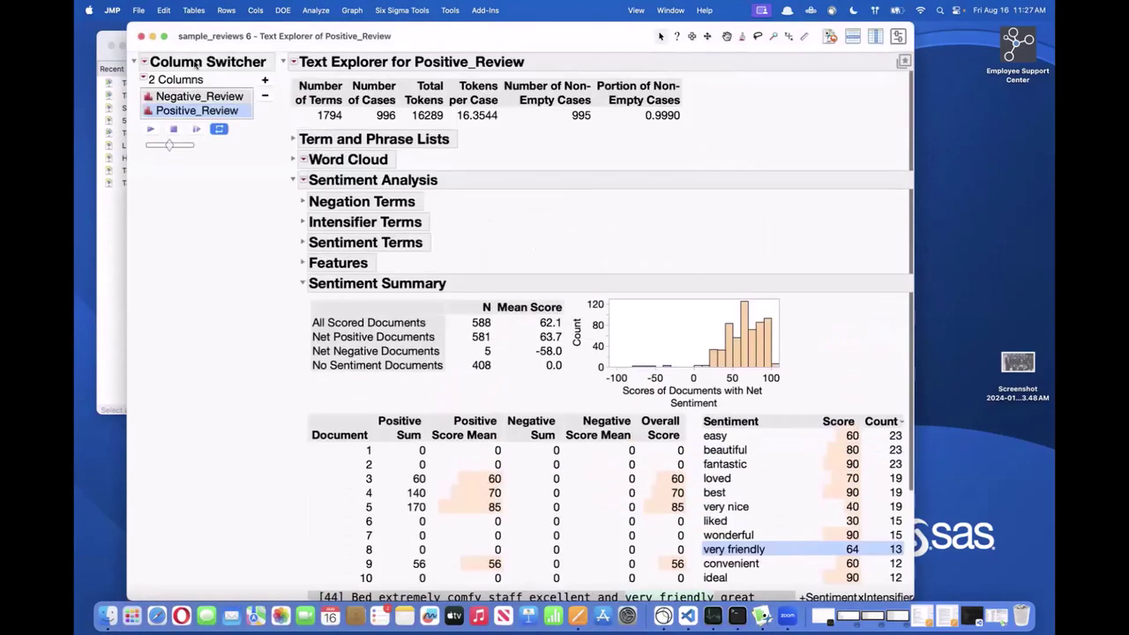
Step: Switch the report to Negative_Review and inspect the text of document 7 and its sentiment term "dislike"
{"action": "left_click", "coordinate": [192, 97]}
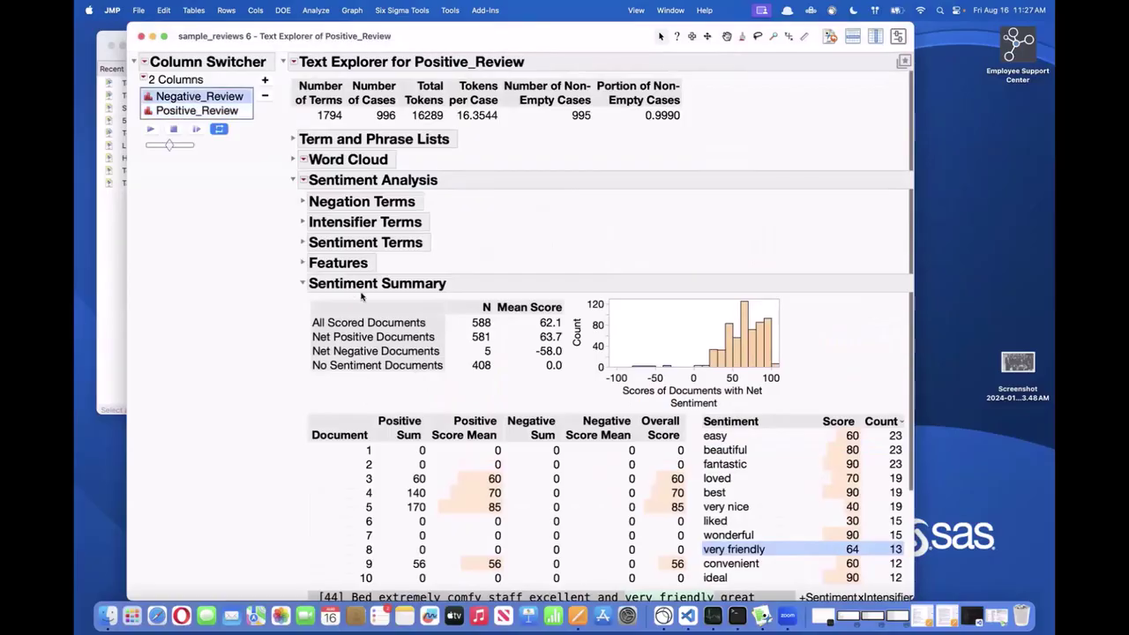
{"action": "scroll", "coordinate": [350, 291], "scroll_direction": "down", "scroll_amount": 5}
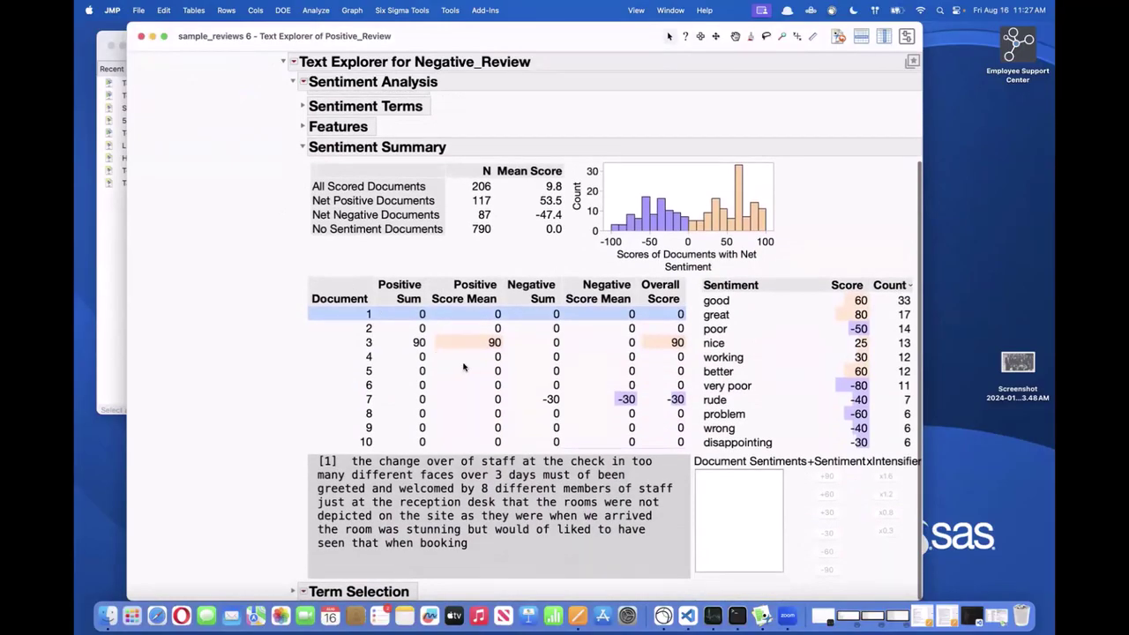
{"action": "left_click", "coordinate": [479, 398]}
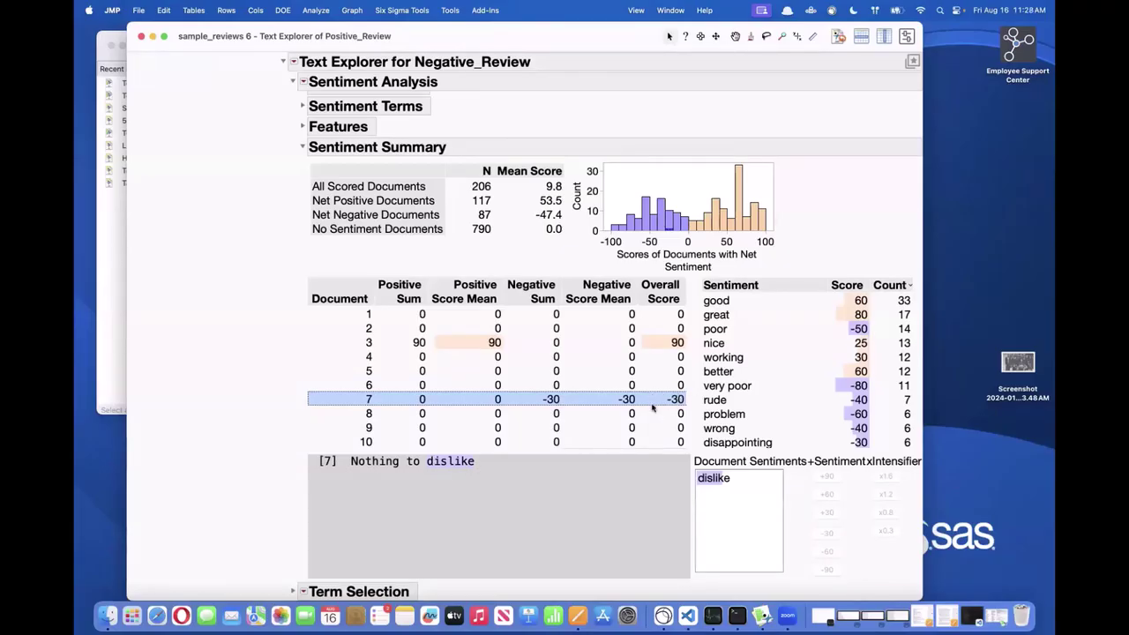
{"action": "left_click", "coordinate": [459, 462]}
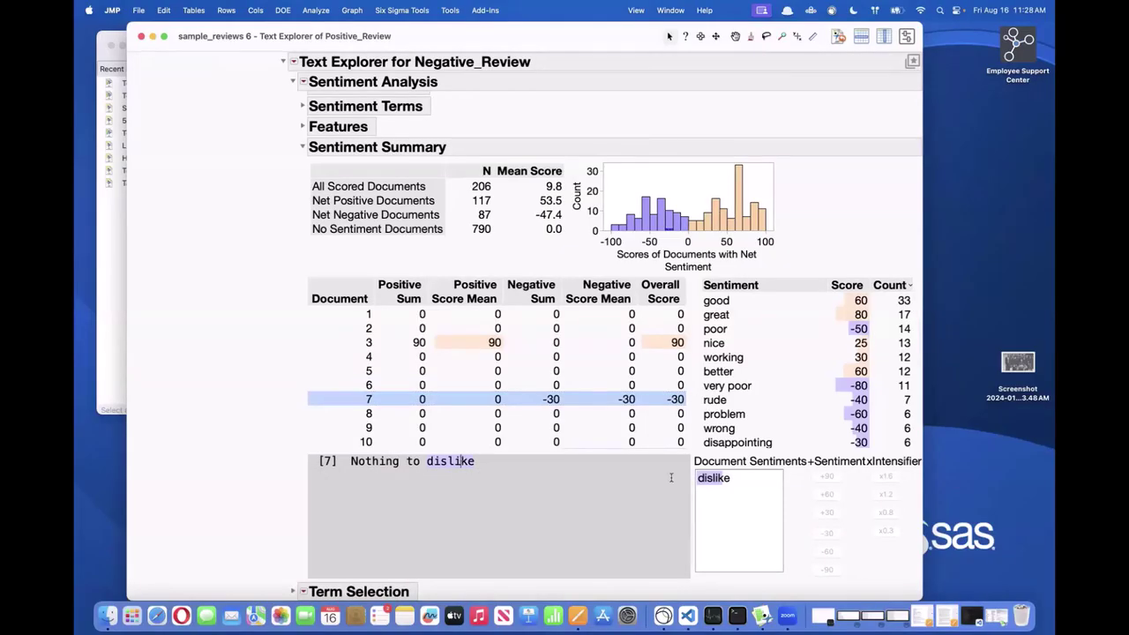
{"action": "left_click", "coordinate": [716, 478]}
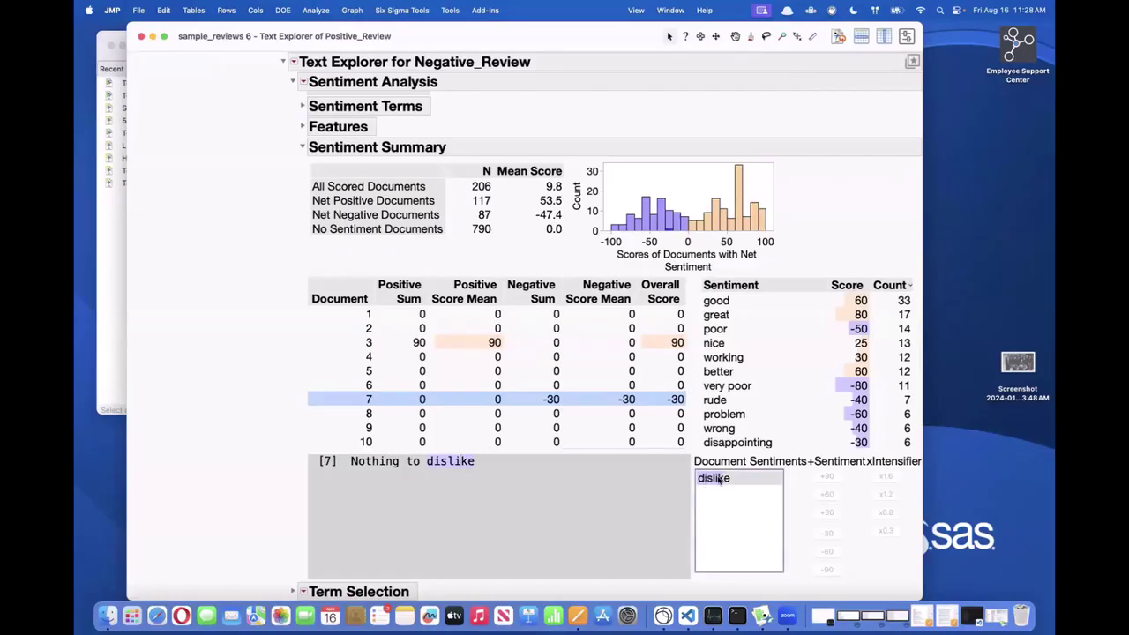
Step: Collapse the Sentiment Summary and the whole Sentiment Analysis section of the Negative_Review report
{"action": "scroll", "coordinate": [530, 420], "scroll_direction": "up", "scroll_amount": 5}
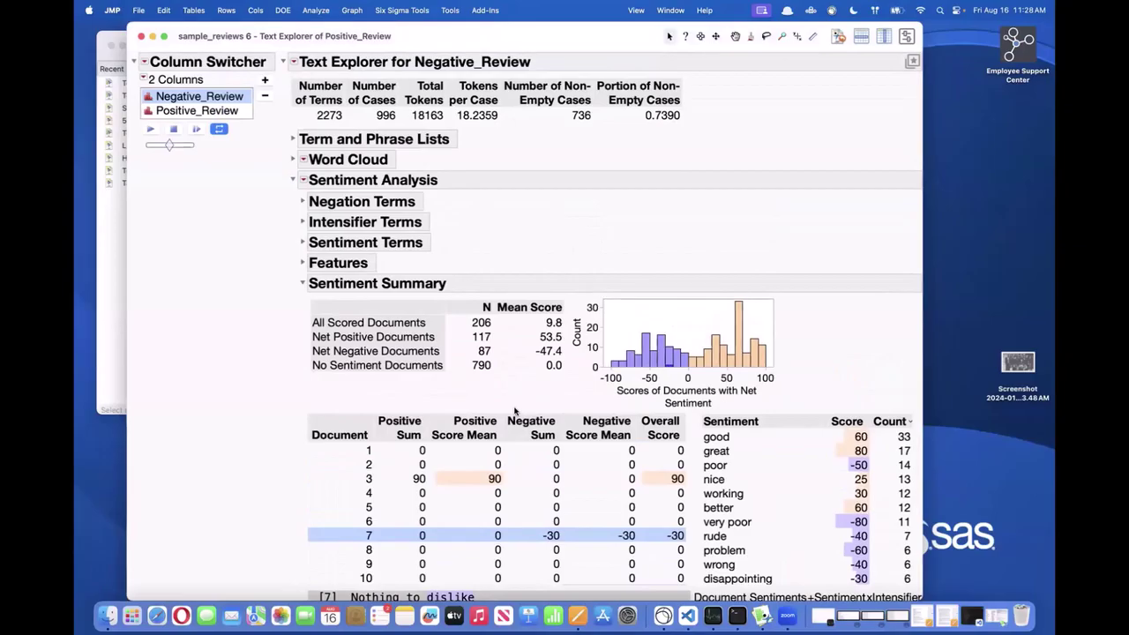
{"action": "left_click", "coordinate": [303, 284]}
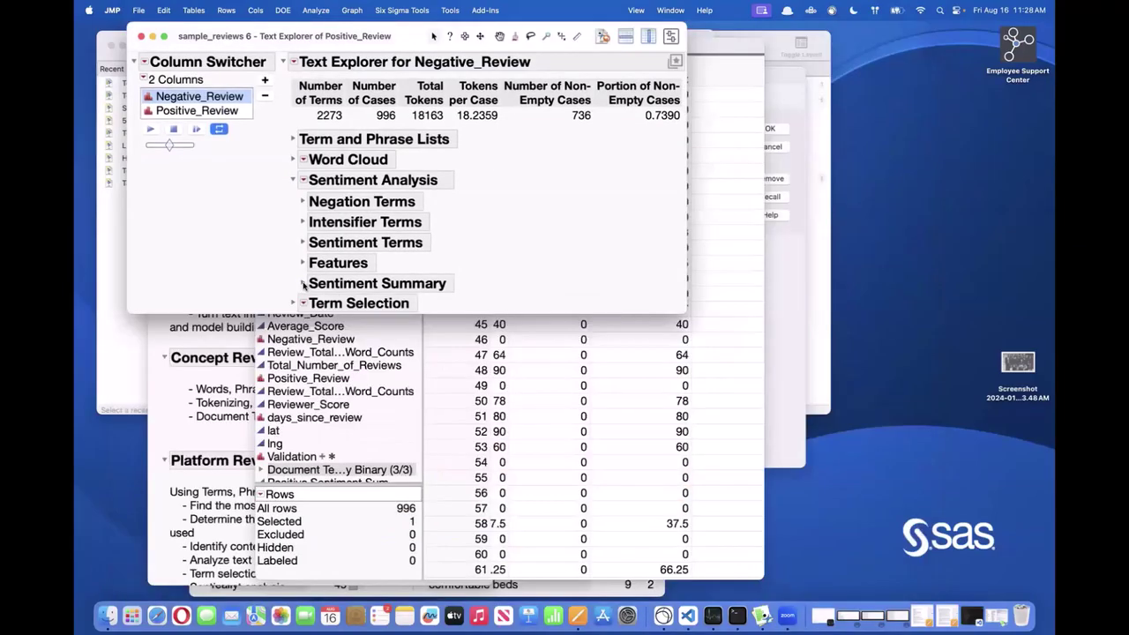
{"action": "left_click", "coordinate": [294, 180]}
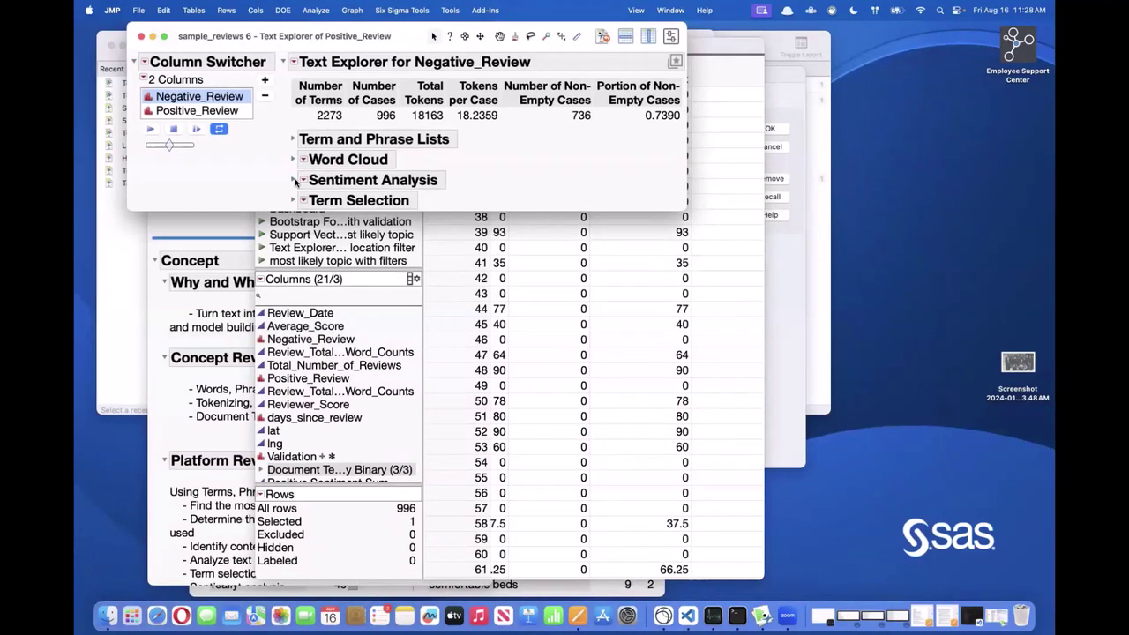
{"action": "mouse_move", "coordinate": [235, 185]}
{"action": "left_mouse_down"}
{"action": "mouse_move", "coordinate": [234, 146]}
{"action": "mouse_move", "coordinate": [232, 158]}
{"action": "left_mouse_up"}
Step: Run Latent Semantic Analysis, SVD with 151 maximum terms, minimum frequency 10, TF IDF weighting, 100 singular vectors, and Centered and Scaled
{"action": "left_click", "coordinate": [294, 63]}
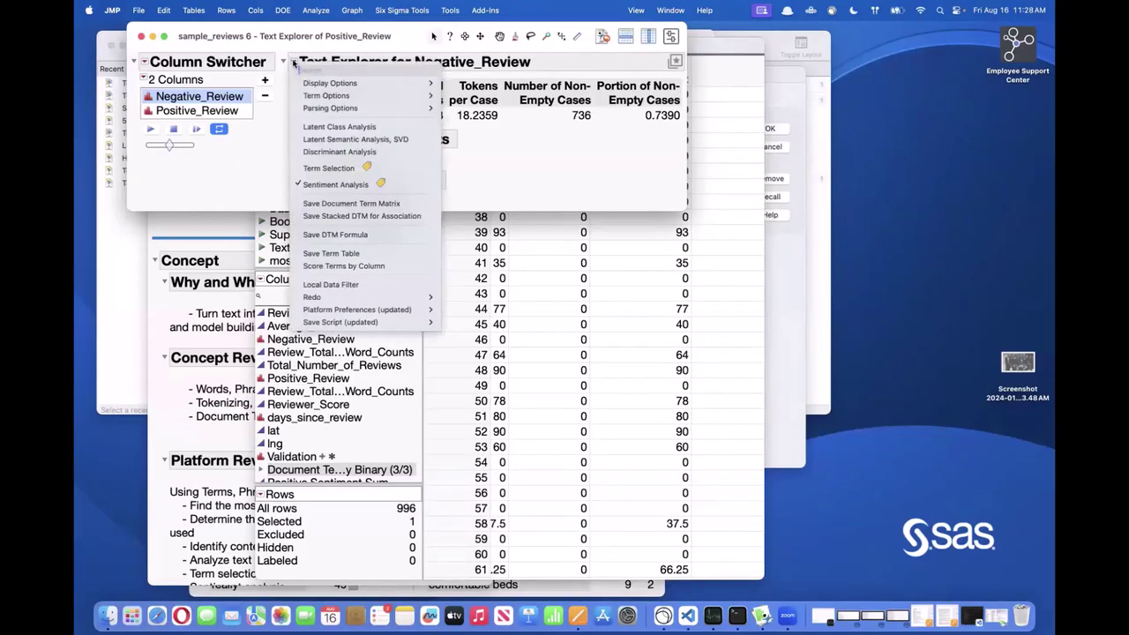
{"action": "left_click", "coordinate": [329, 141]}
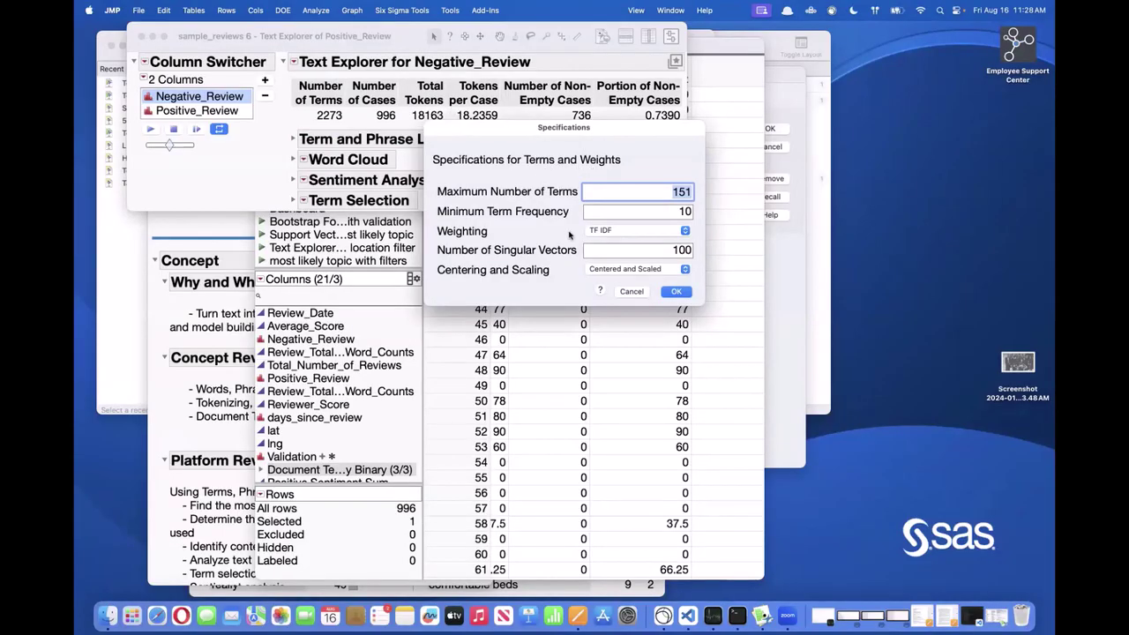
{"action": "left_click", "coordinate": [677, 292]}
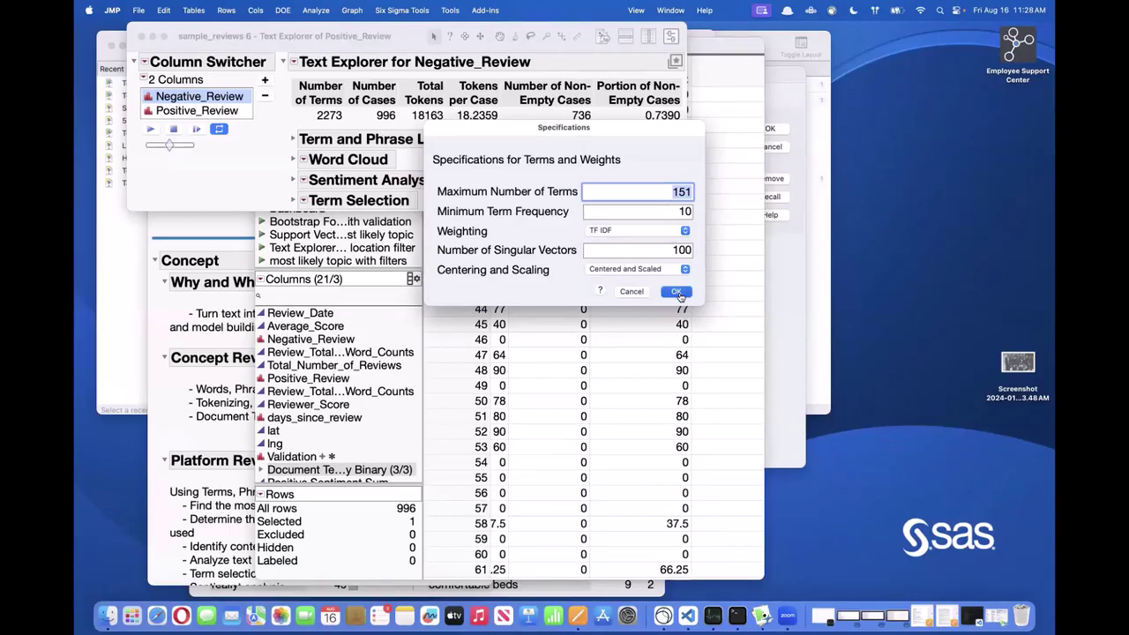
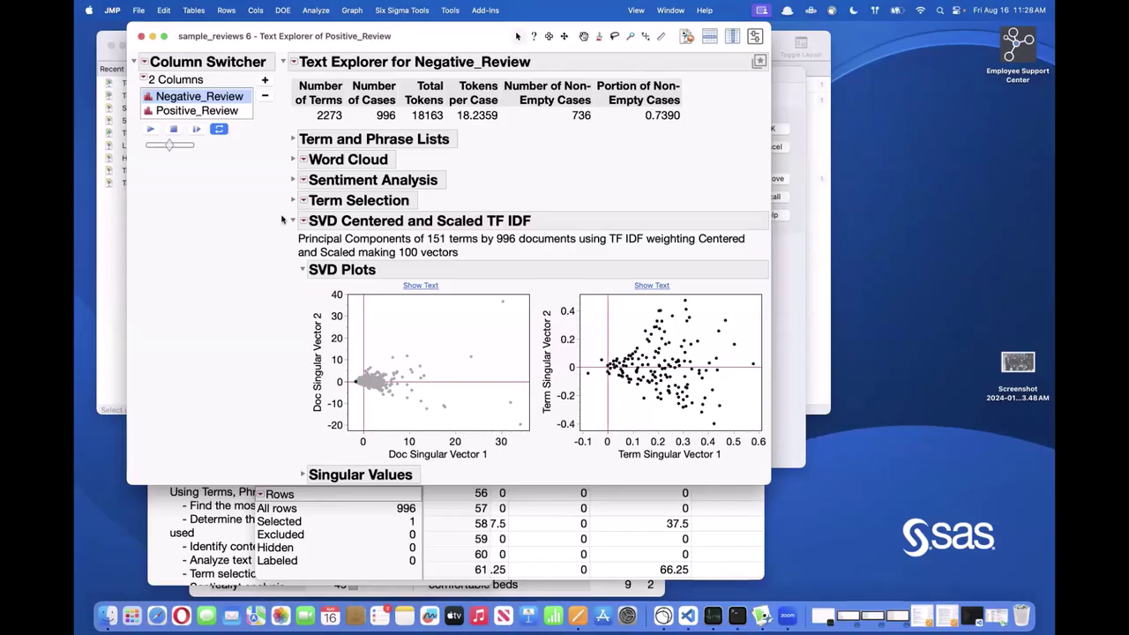
Step: Run Topic Analysis, Rotated SVD on the negative reviews with 3 topics and view the top loadings by topic
{"action": "mouse_move", "coordinate": [254, 253]}
{"action": "left_mouse_down"}
{"action": "mouse_move", "coordinate": [315, 211]}
{"action": "mouse_move", "coordinate": [336, 258]}
{"action": "left_mouse_up"}
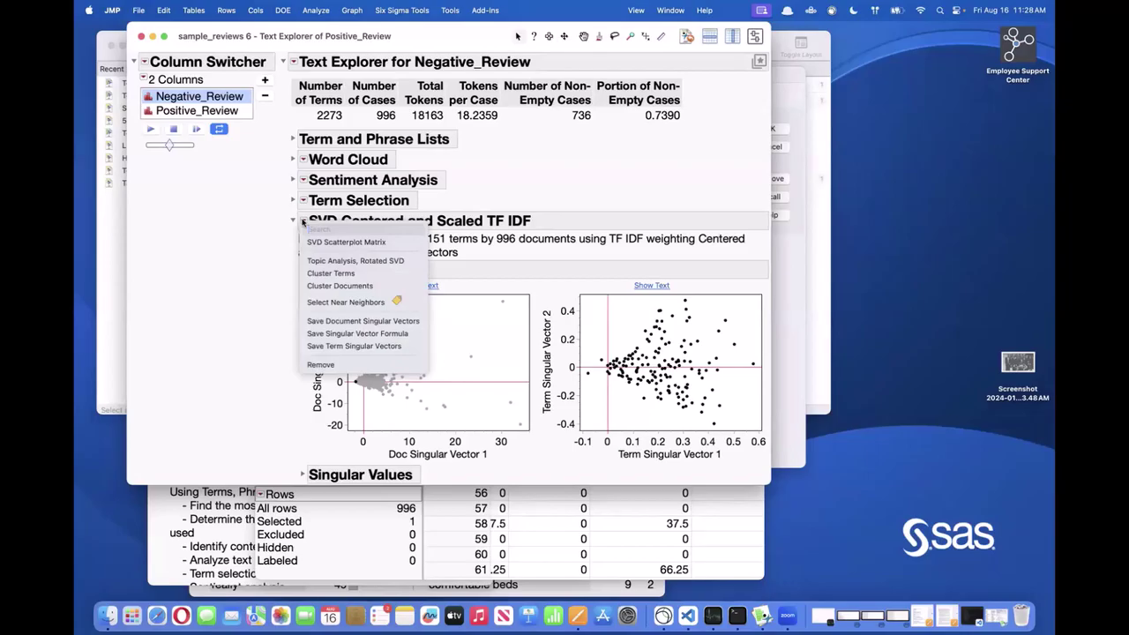
{"action": "left_click", "coordinate": [314, 263]}
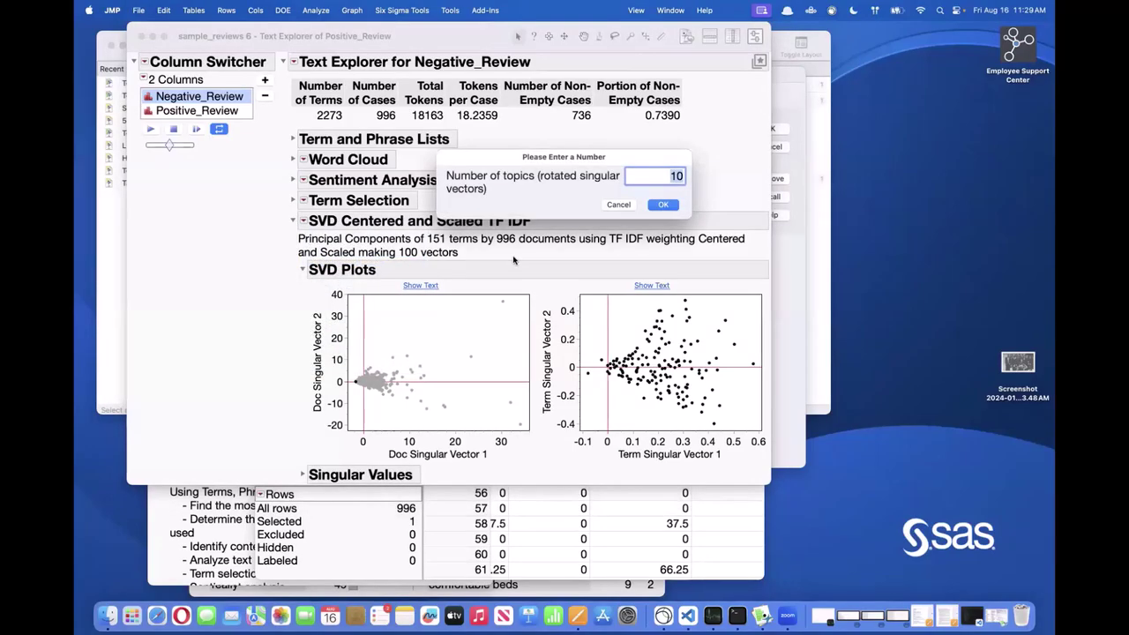
{"action": "type", "text": "3"}
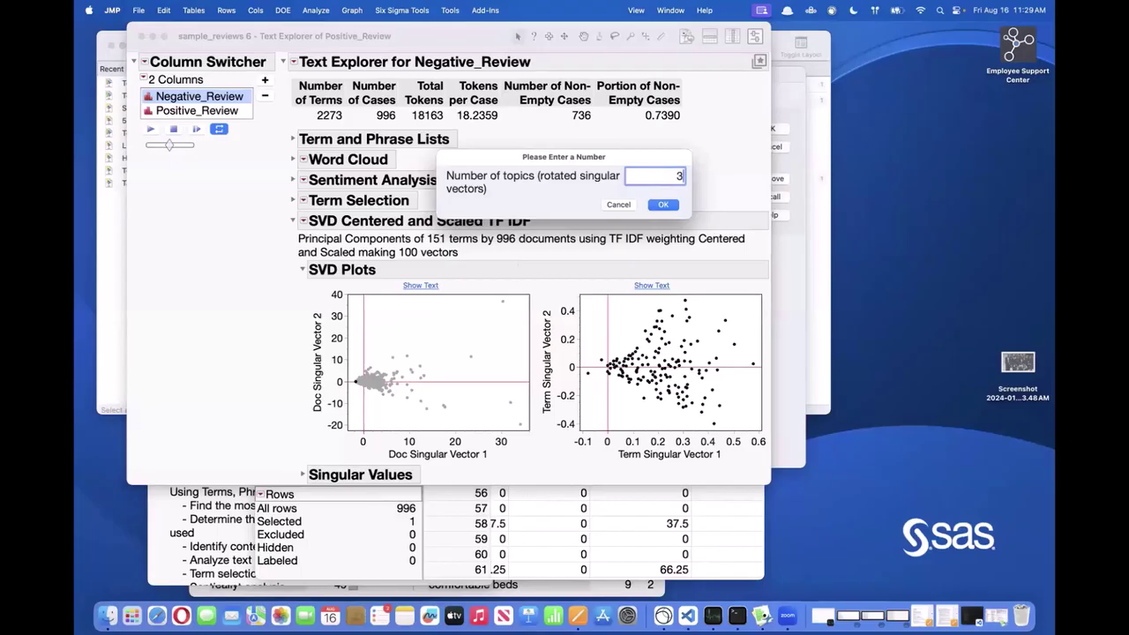
{"action": "left_click", "coordinate": [660, 205]}
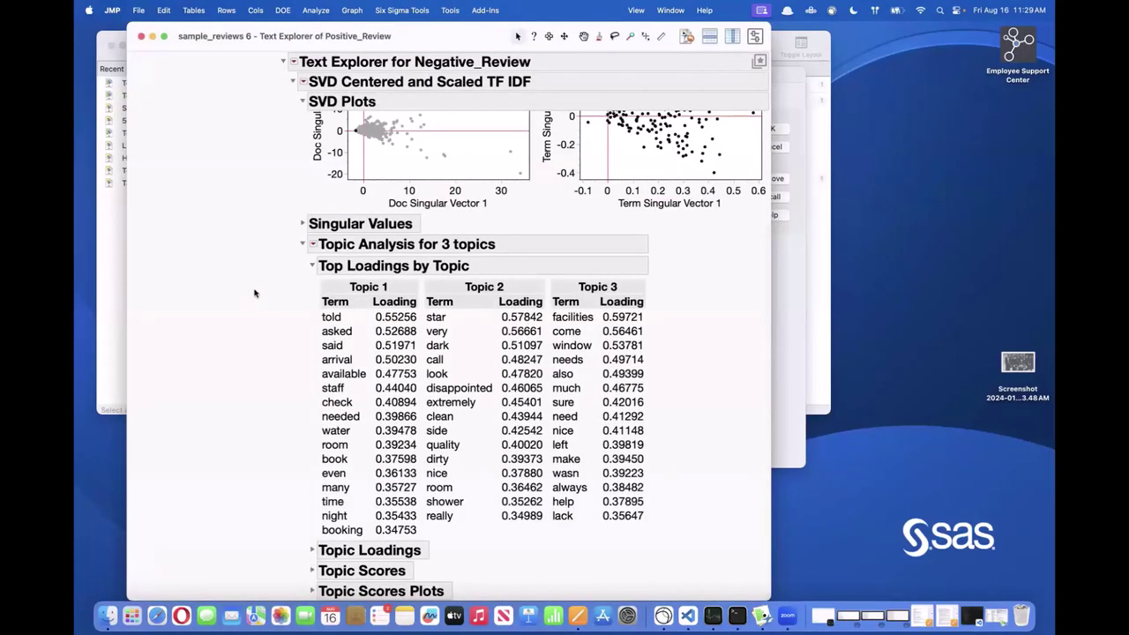
Step: Rename the three topics of the Negative_Review topic analysis to accessibility, feeling and utilities
{"action": "mouse_move", "coordinate": [254, 292]}
{"action": "left_mouse_down"}
{"action": "mouse_move", "coordinate": [304, 329]}
{"action": "mouse_move", "coordinate": [380, 272]}
{"action": "mouse_move", "coordinate": [297, 303]}
{"action": "mouse_move", "coordinate": [312, 317]}
{"action": "mouse_move", "coordinate": [312, 504]}
{"action": "mouse_move", "coordinate": [303, 487]}
{"action": "mouse_move", "coordinate": [333, 492]}
{"action": "mouse_move", "coordinate": [298, 499]}
{"action": "left_mouse_up"}
{"action": "mouse_move", "coordinate": [668, 291]}
{"action": "left_mouse_down"}
{"action": "mouse_move", "coordinate": [662, 393]}
{"action": "mouse_move", "coordinate": [674, 430]}
{"action": "mouse_move", "coordinate": [660, 388]}
{"action": "left_mouse_up"}
{"action": "left_click", "coordinate": [314, 245]}
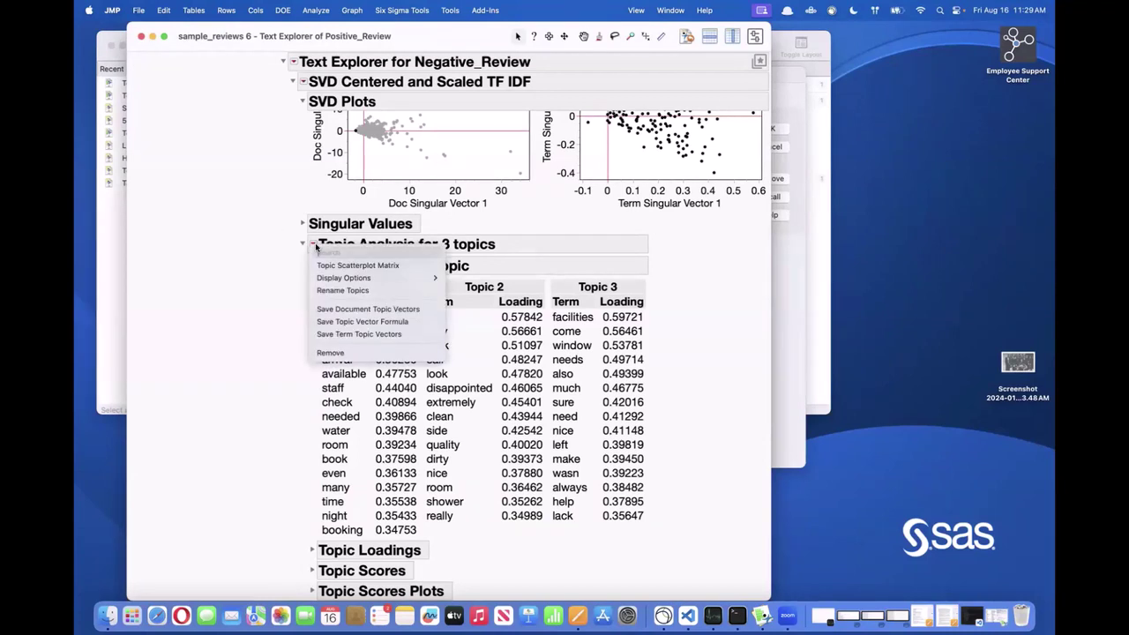
{"action": "left_click", "coordinate": [342, 290]}
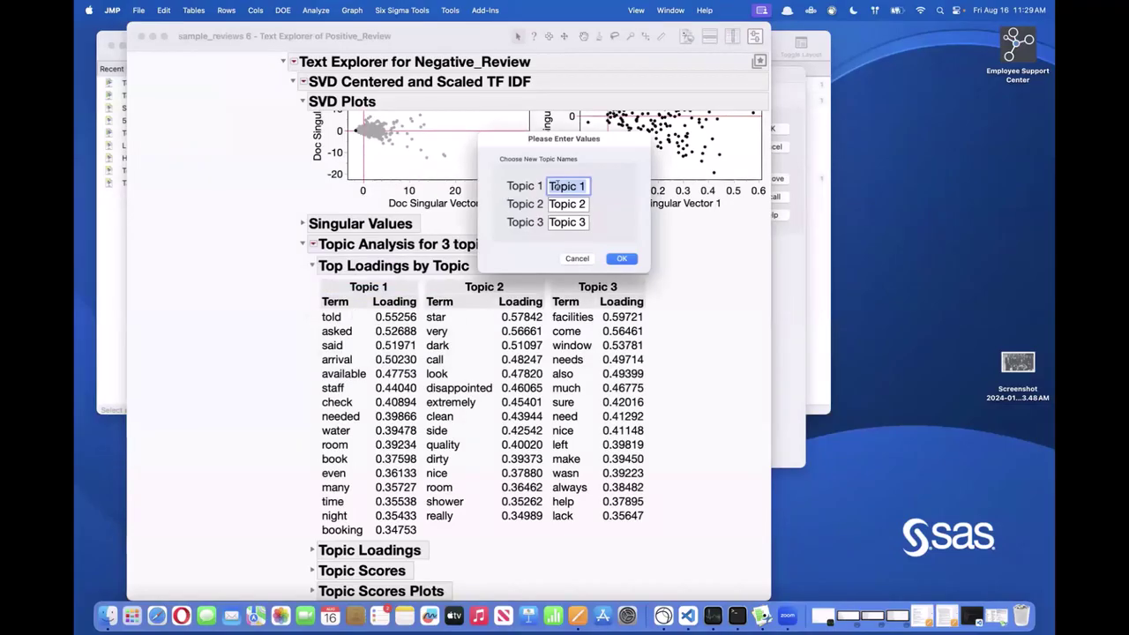
{"action": "type", "text": "Accessibil"}
{"action": "type", "text": "ity"}
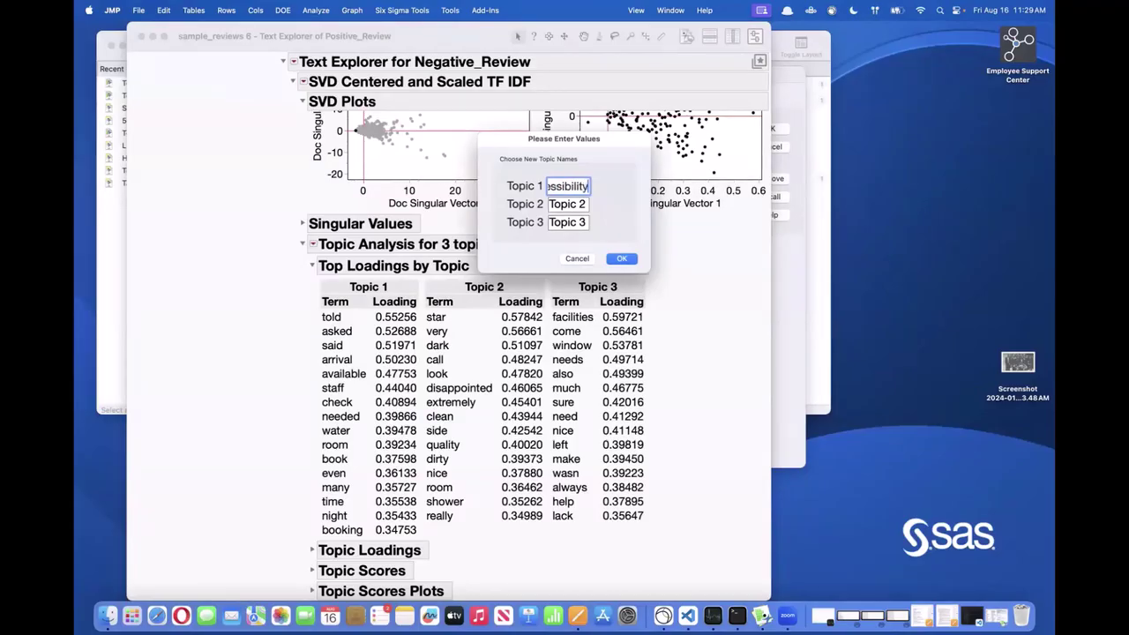
{"action": "left_click", "coordinate": [571, 205]}
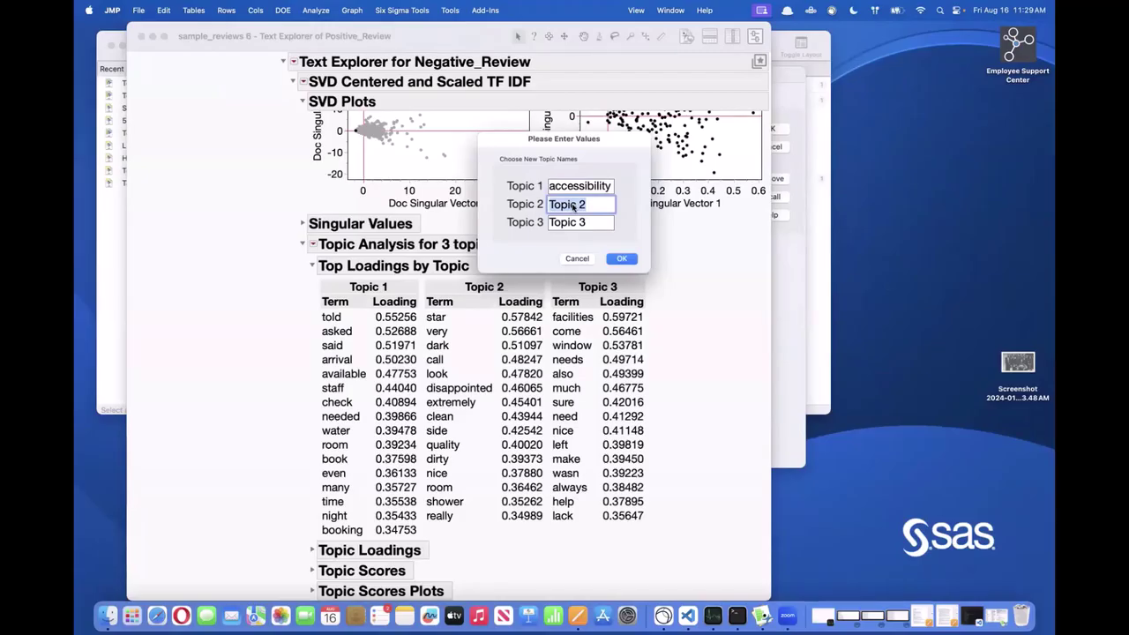
{"action": "type", "text": "feeling"}
{"action": "left_click", "coordinate": [564, 222]}
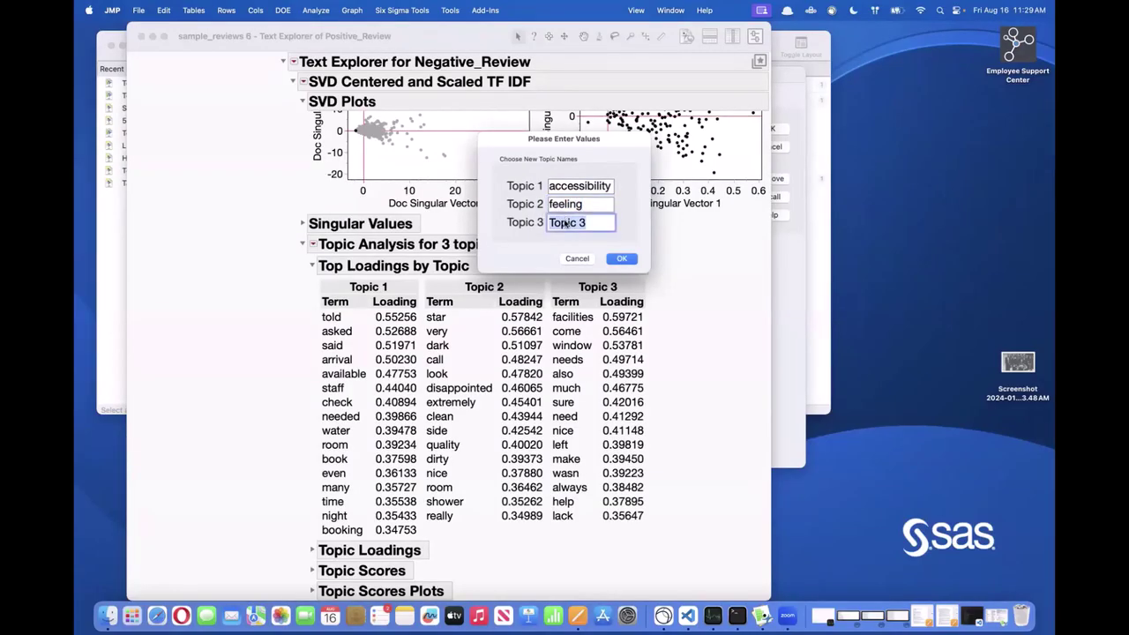
{"action": "type", "text": "utilities"}
{"action": "left_click", "coordinate": [621, 258]}
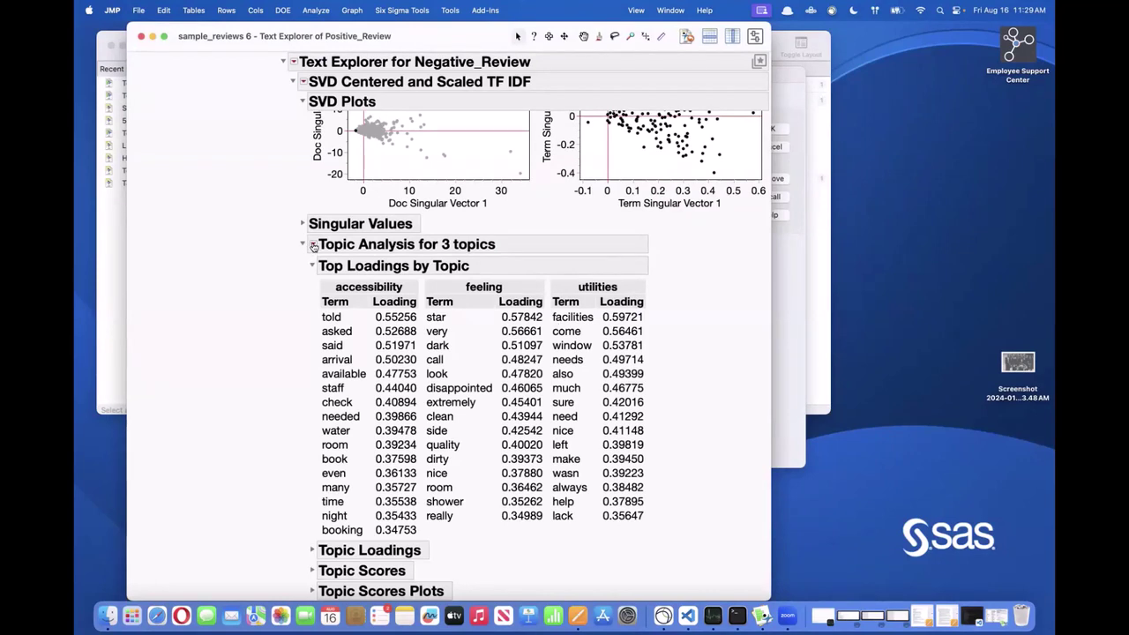
Step: Collapse the Topic Analysis for 3 topics section of the Negative_Review report
{"action": "left_click", "coordinate": [314, 246]}
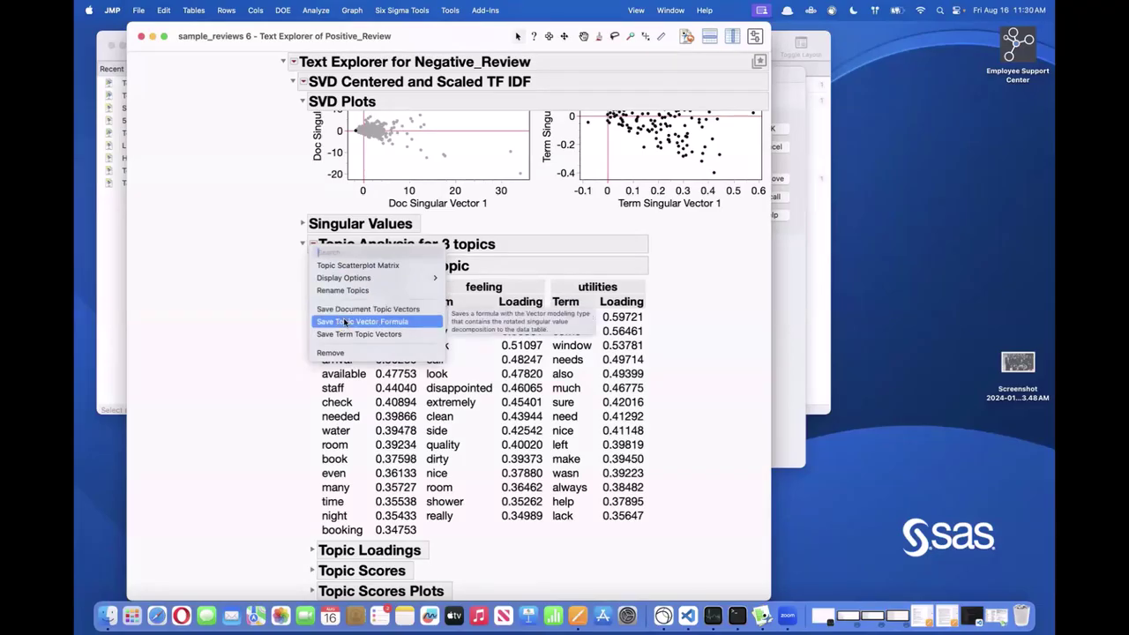
{"action": "left_click", "coordinate": [272, 277]}
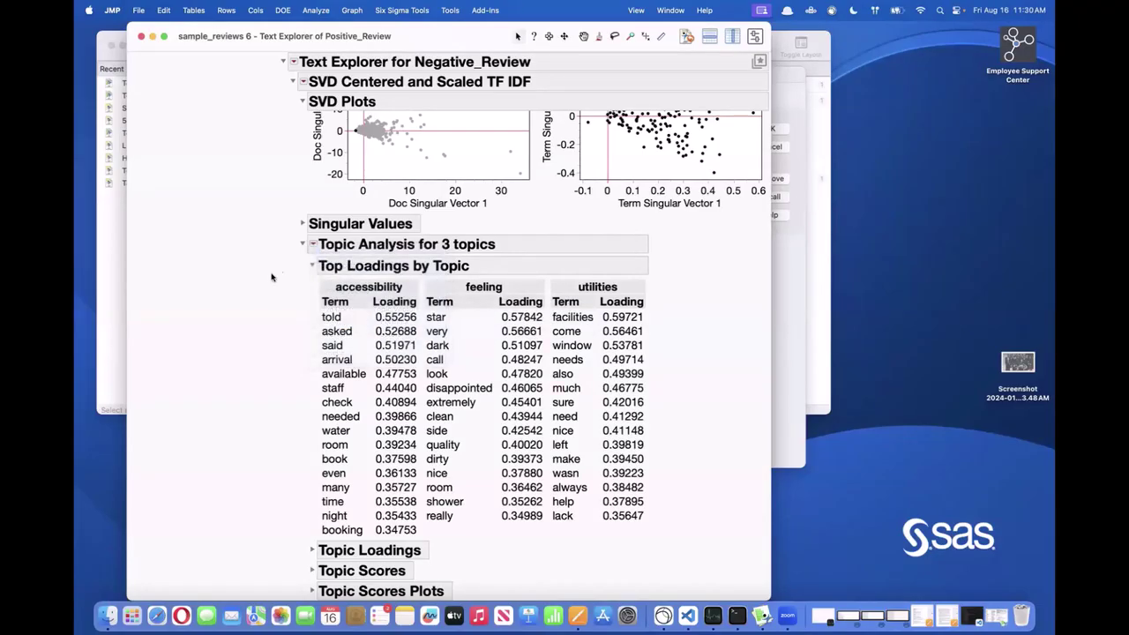
{"action": "left_click", "coordinate": [301, 246]}
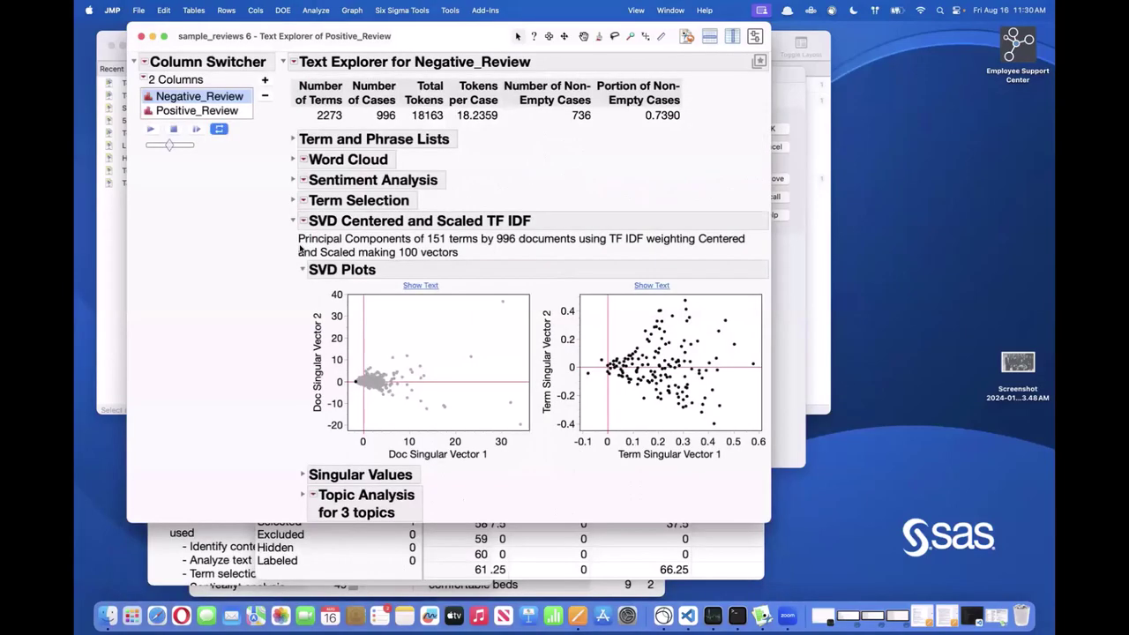
Step: Save the document term matrix of Negative_Review with 25 maximum terms, minimum term frequency 10 and TF IDF weighting
{"action": "left_click", "coordinate": [294, 64]}
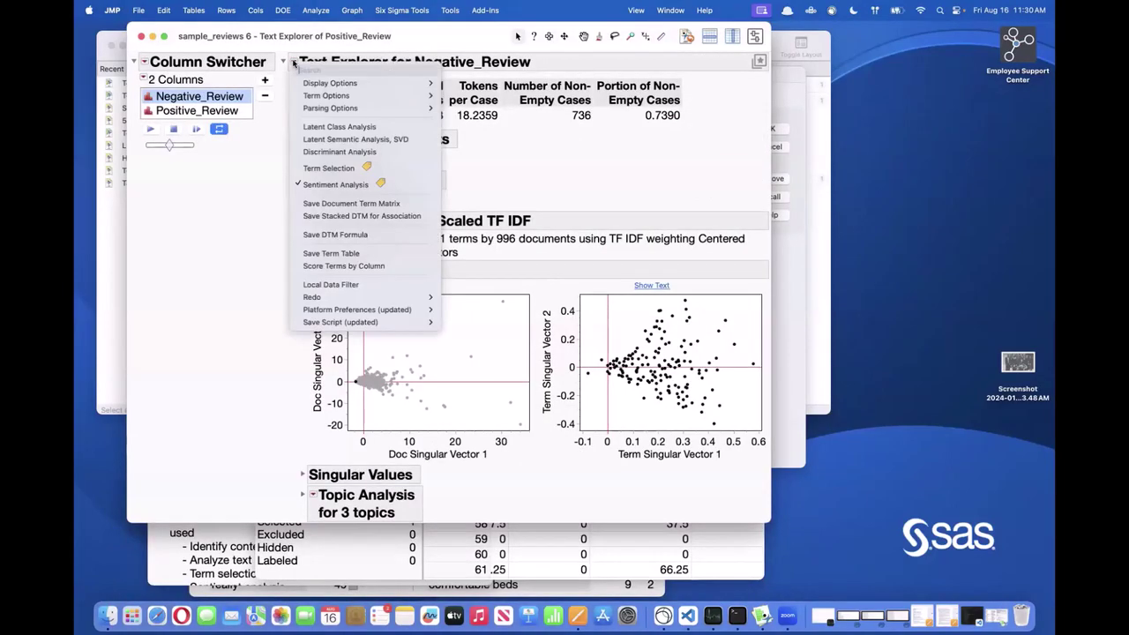
{"action": "left_click", "coordinate": [334, 204]}
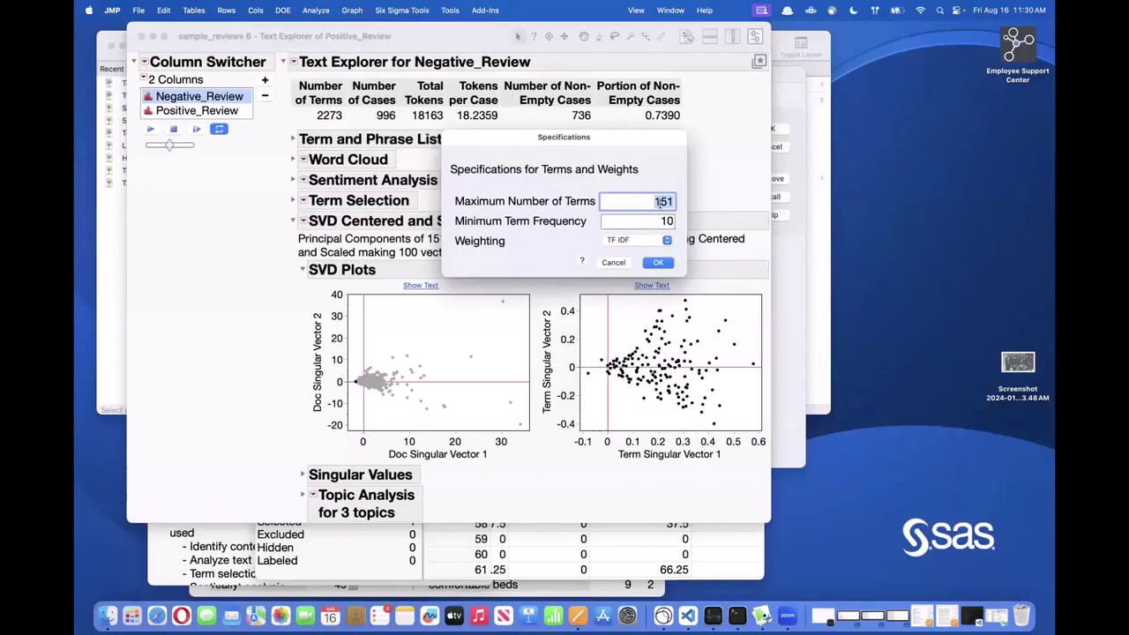
{"action": "type", "text": "25"}
{"action": "left_click", "coordinate": [663, 264]}
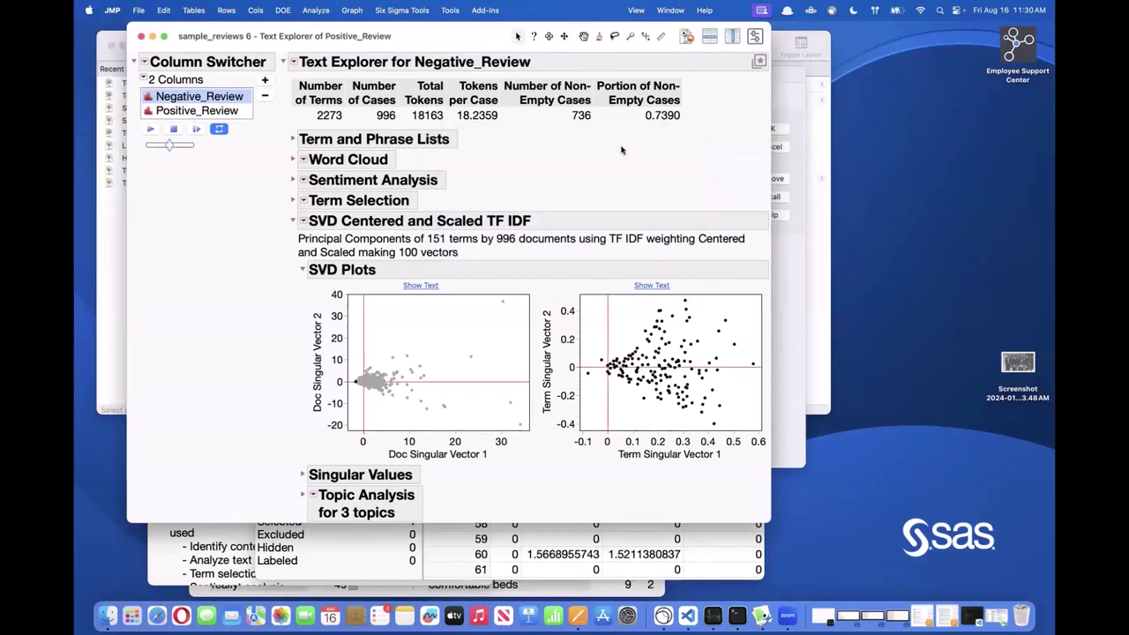
Step: Run Multivariate Embedding with the UMAP method on the 25 grouped TF IDF document term columns
{"action": "left_click", "coordinate": [322, 11]}
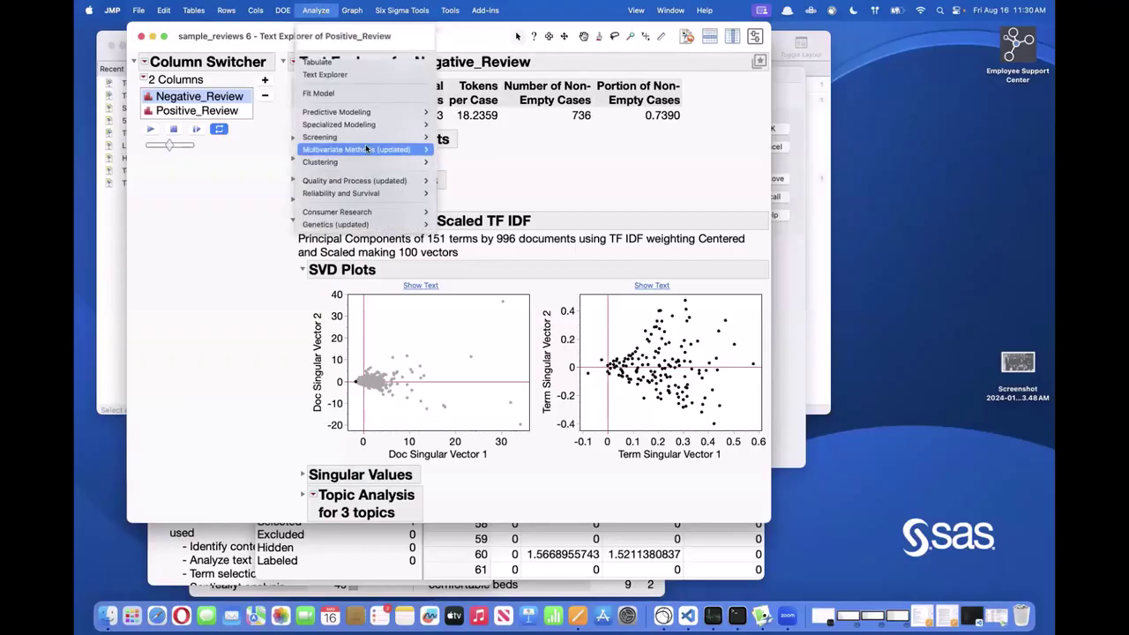
{"action": "mouse_move", "coordinate": [370, 149]}
{"action": "left_click", "coordinate": [467, 267]}
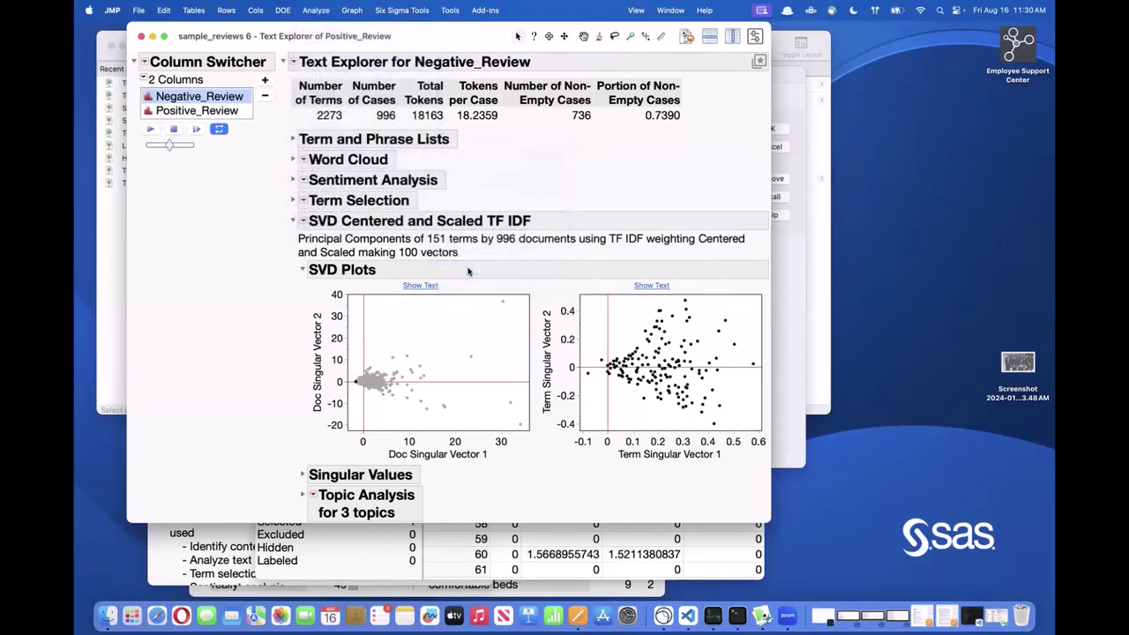
{"action": "left_click", "coordinate": [443, 396]}
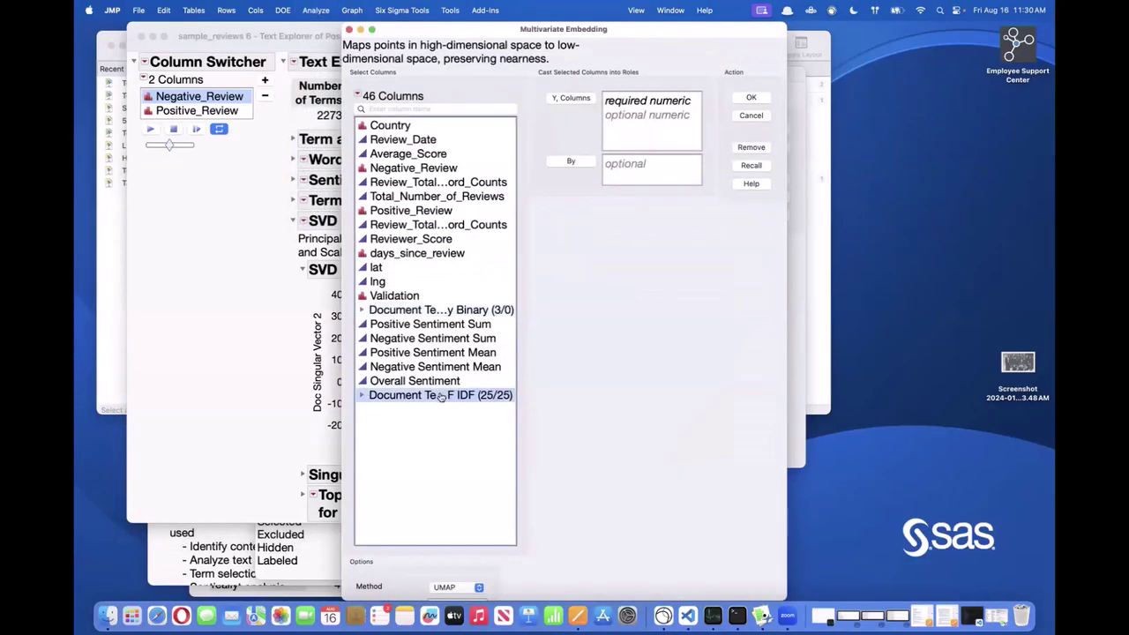
{"action": "left_click", "coordinate": [582, 101]}
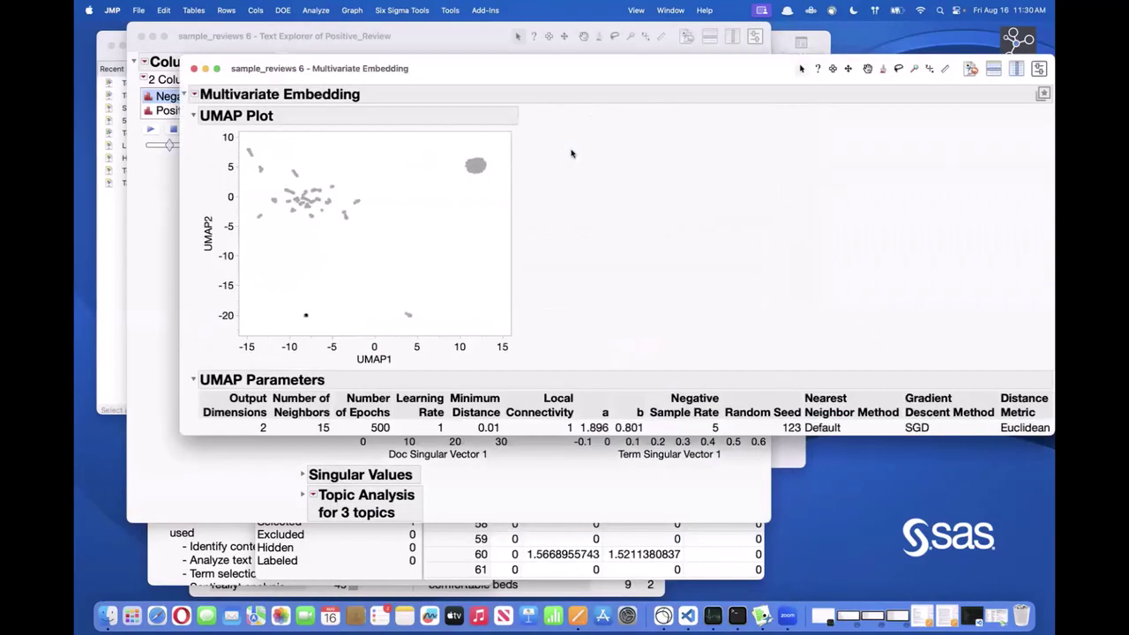
Step: Select the large cluster near UMAP1 12, UMAP2 5, and replace that selection with the small cluster near UMAP1 4, UMAP2 -20
{"action": "left_click", "coordinate": [422, 186]}
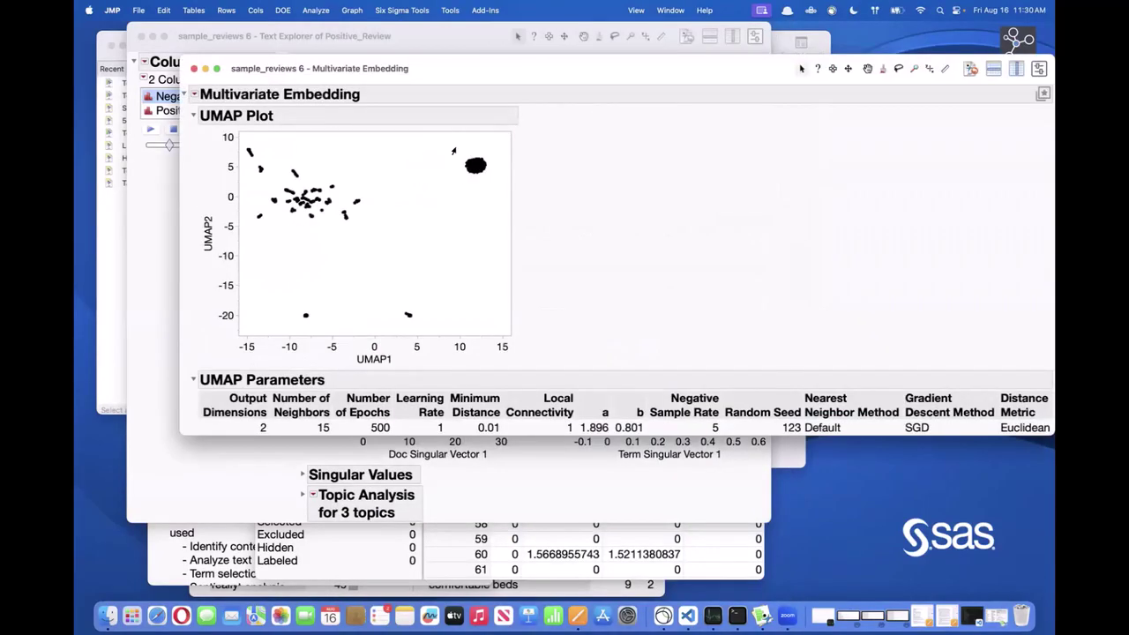
{"action": "left_click_drag", "start_coordinate": [454, 147], "coordinate": [502, 190]}
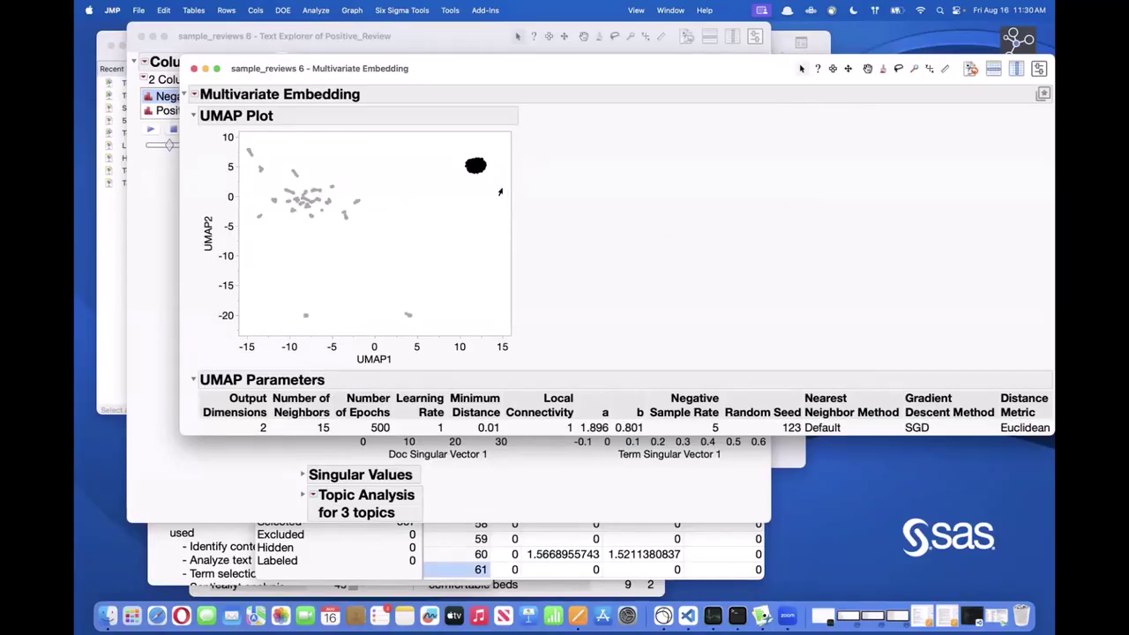
{"action": "left_click", "coordinate": [392, 253]}
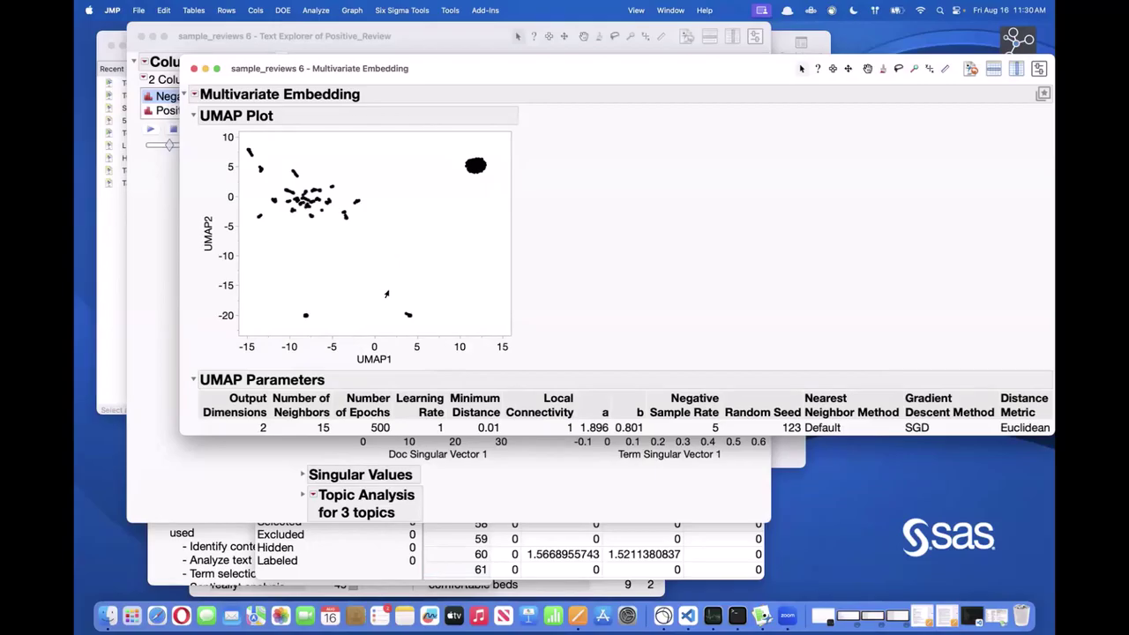
{"action": "left_click_drag", "start_coordinate": [398, 307], "coordinate": [417, 324]}
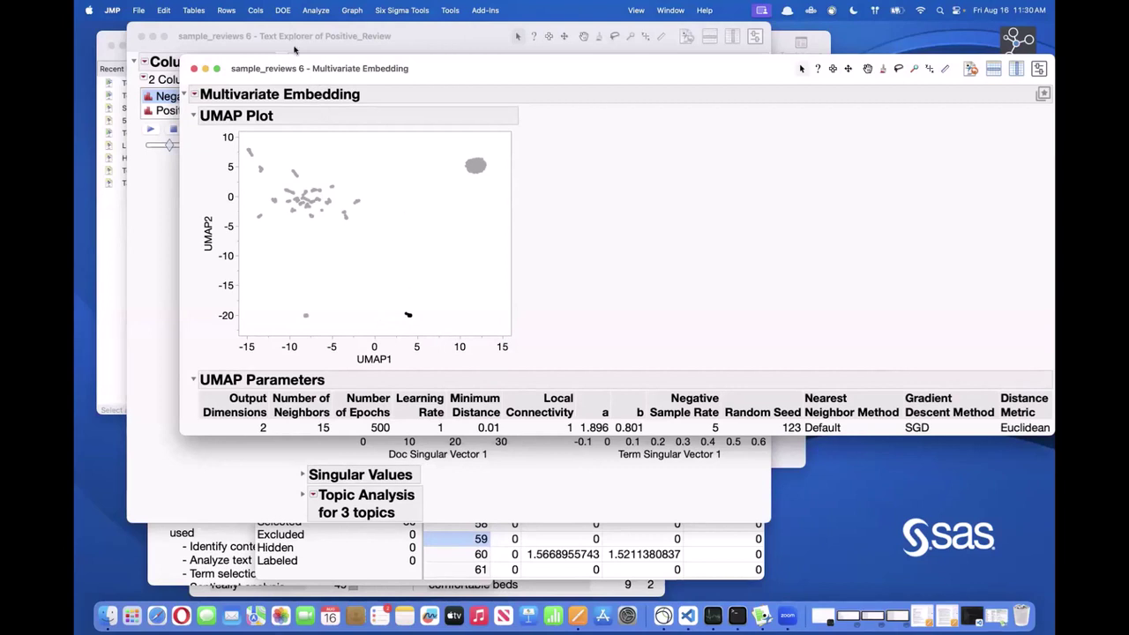
Step: Preview a subset of the selected cluster's rows, examine their negative and positive reviews, and close the Subset dialog without creating a table
{"action": "left_click", "coordinate": [221, 11]}
{"action": "left_click", "coordinate": [193, 10]}
{"action": "left_click", "coordinate": [195, 49]}
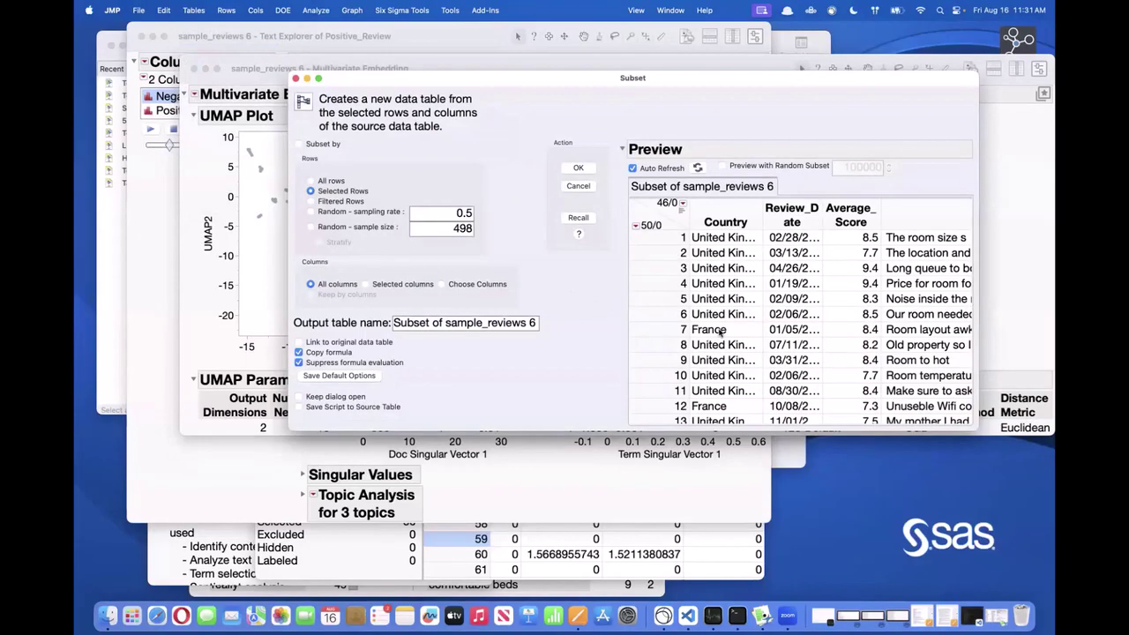
{"action": "scroll", "coordinate": [706, 322], "scroll_direction": "down", "scroll_amount": 7}
{"action": "scroll", "coordinate": [690, 309], "scroll_direction": "down", "scroll_amount": 6}
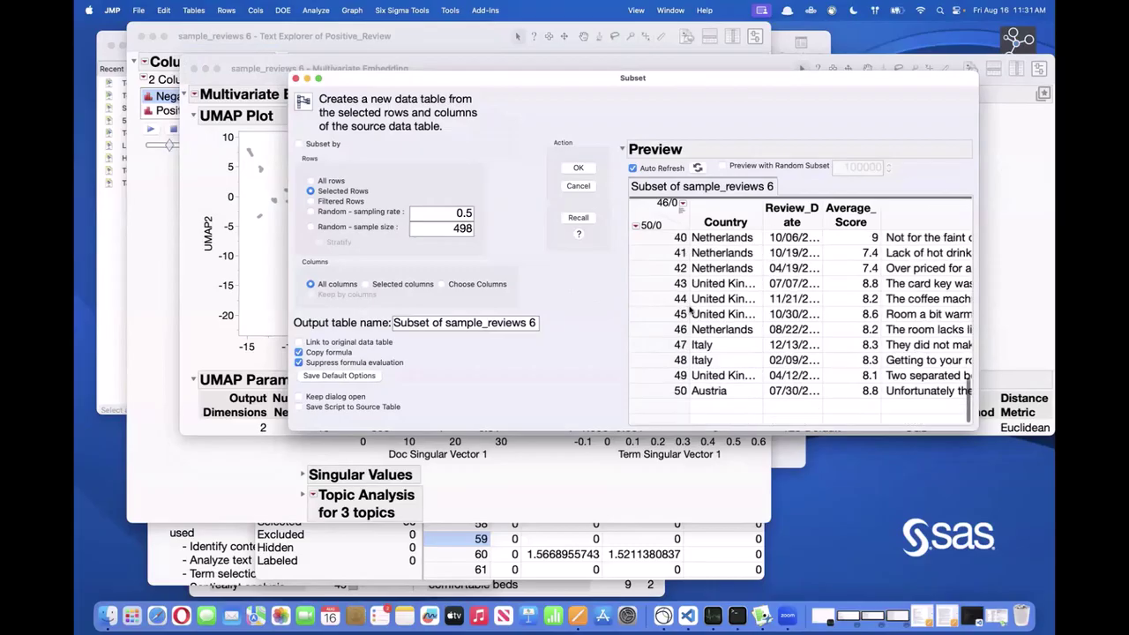
{"action": "scroll", "coordinate": [690, 310], "scroll_direction": "up", "scroll_amount": 3}
{"action": "scroll", "coordinate": [691, 310], "scroll_direction": "down", "scroll_amount": 3}
{"action": "scroll", "coordinate": [690, 310], "scroll_direction": "right", "scroll_amount": 6}
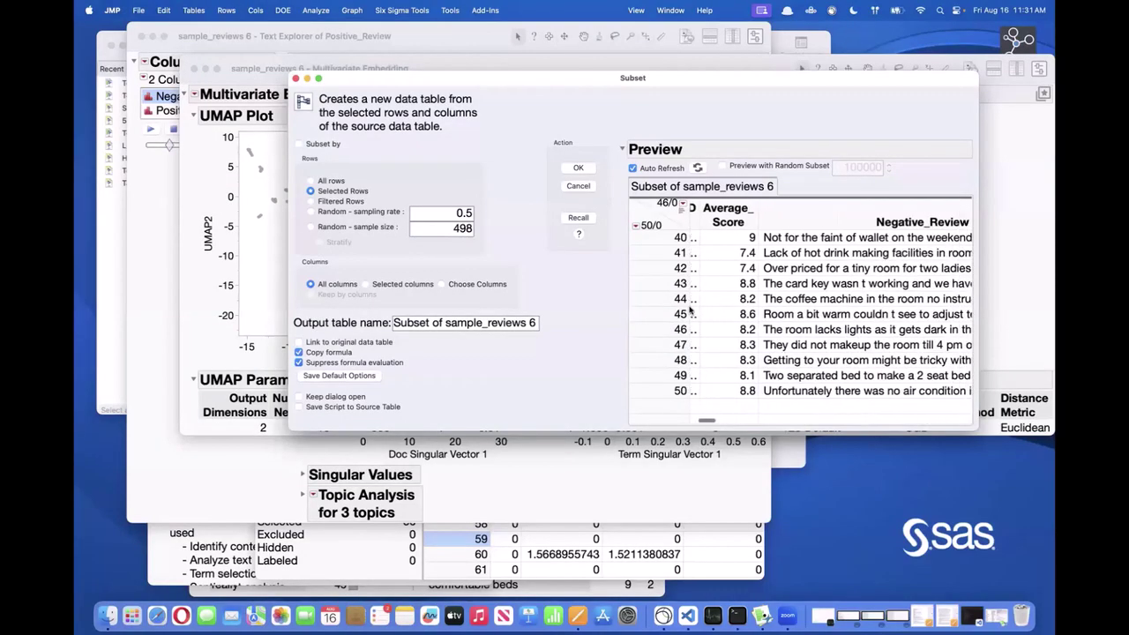
{"action": "scroll", "coordinate": [690, 310], "scroll_direction": "left", "scroll_amount": 2}
{"action": "scroll", "coordinate": [691, 309], "scroll_direction": "right", "scroll_amount": 6}
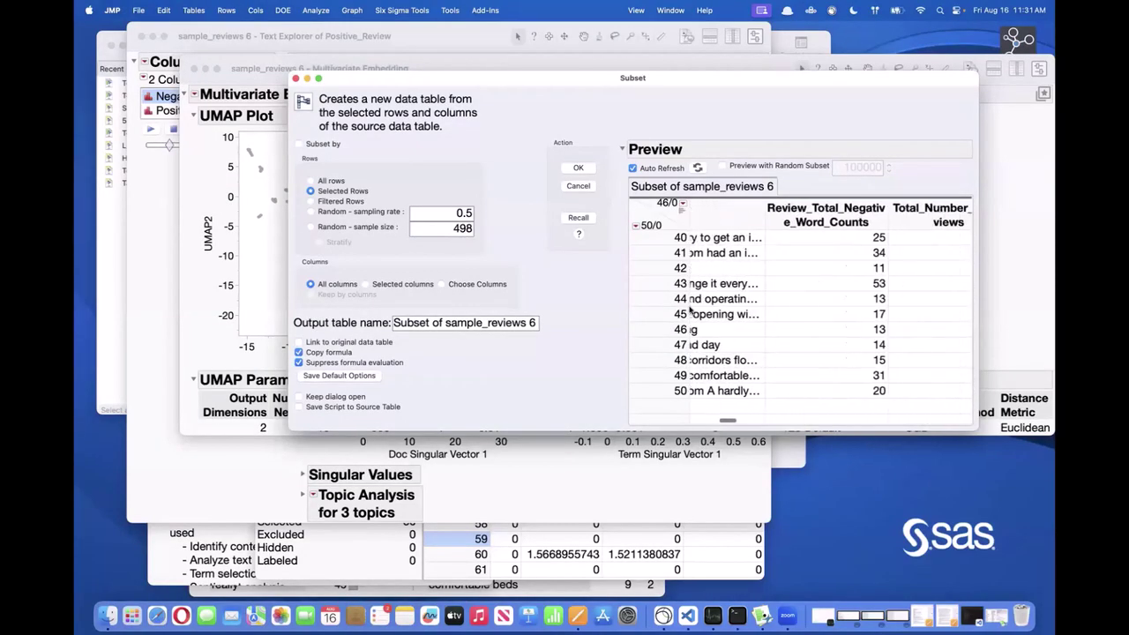
{"action": "scroll", "coordinate": [690, 308], "scroll_direction": "right", "scroll_amount": 6}
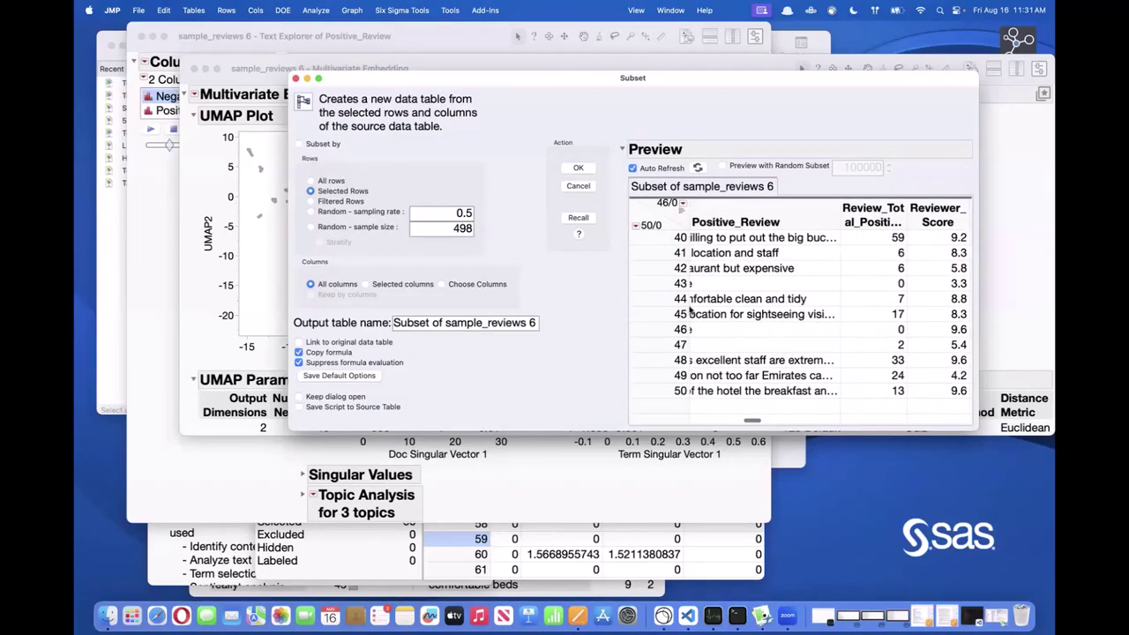
{"action": "scroll", "coordinate": [691, 309], "scroll_direction": "left", "scroll_amount": 5}
{"action": "scroll", "coordinate": [690, 309], "scroll_direction": "up", "scroll_amount": 1}
{"action": "scroll", "coordinate": [690, 310], "scroll_direction": "down", "scroll_amount": 1}
{"action": "scroll", "coordinate": [691, 310], "scroll_direction": "right", "scroll_amount": 6}
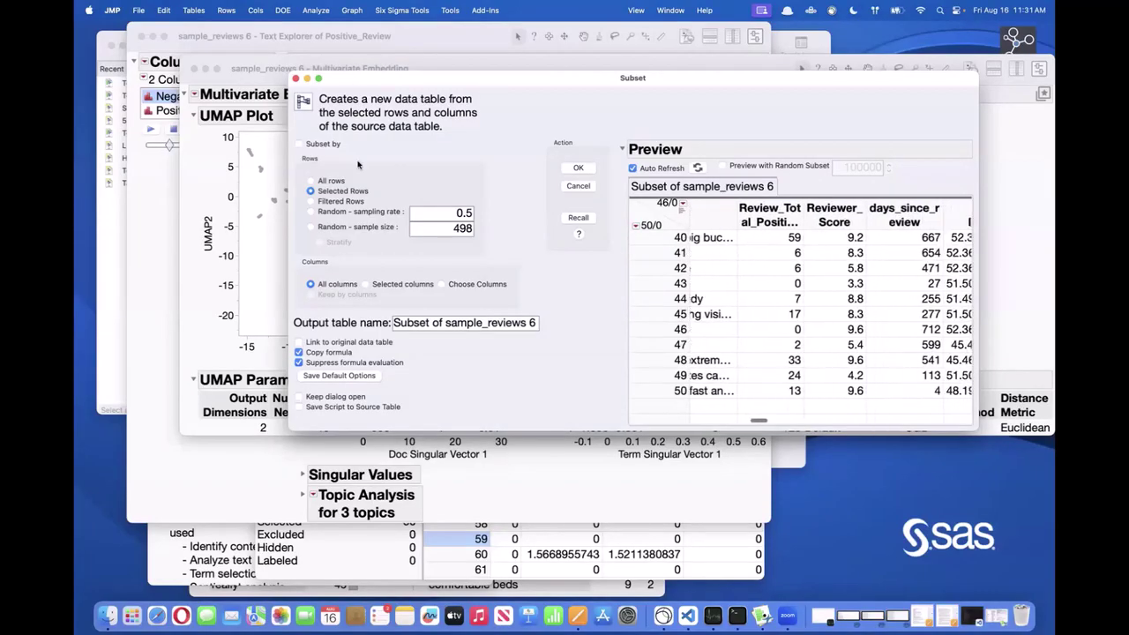
{"action": "left_click", "coordinate": [297, 78]}
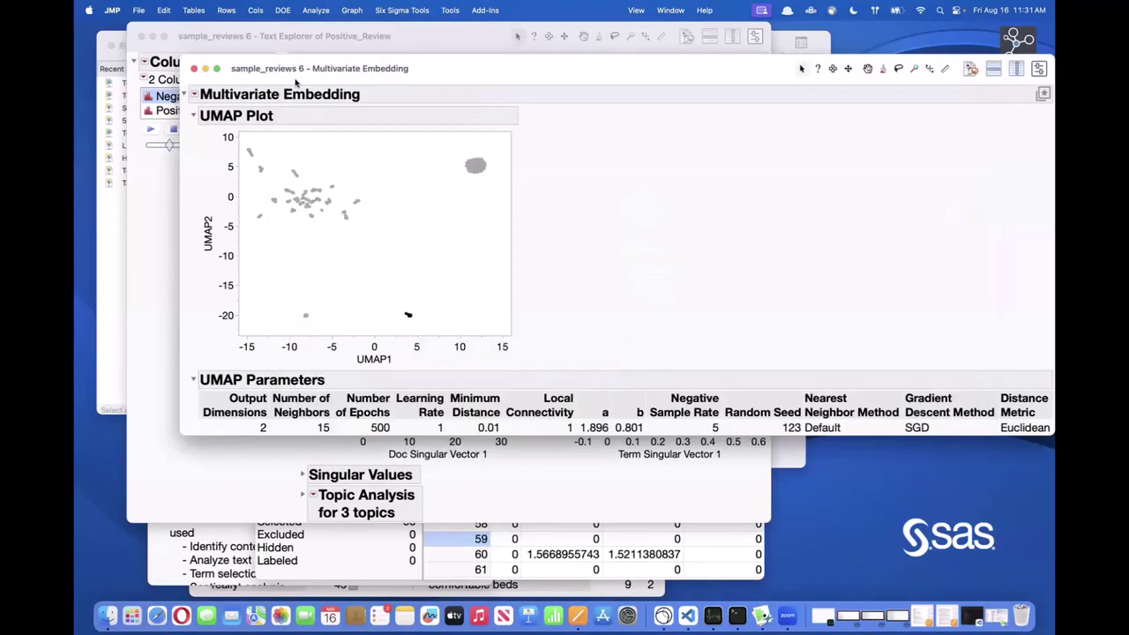
Step: Select the cluster near UMAP1 -15, UMAP2 8 and examine its reviews in a subset preview without creating a table
{"action": "left_click", "coordinate": [317, 262]}
{"action": "left_click", "coordinate": [249, 151]}
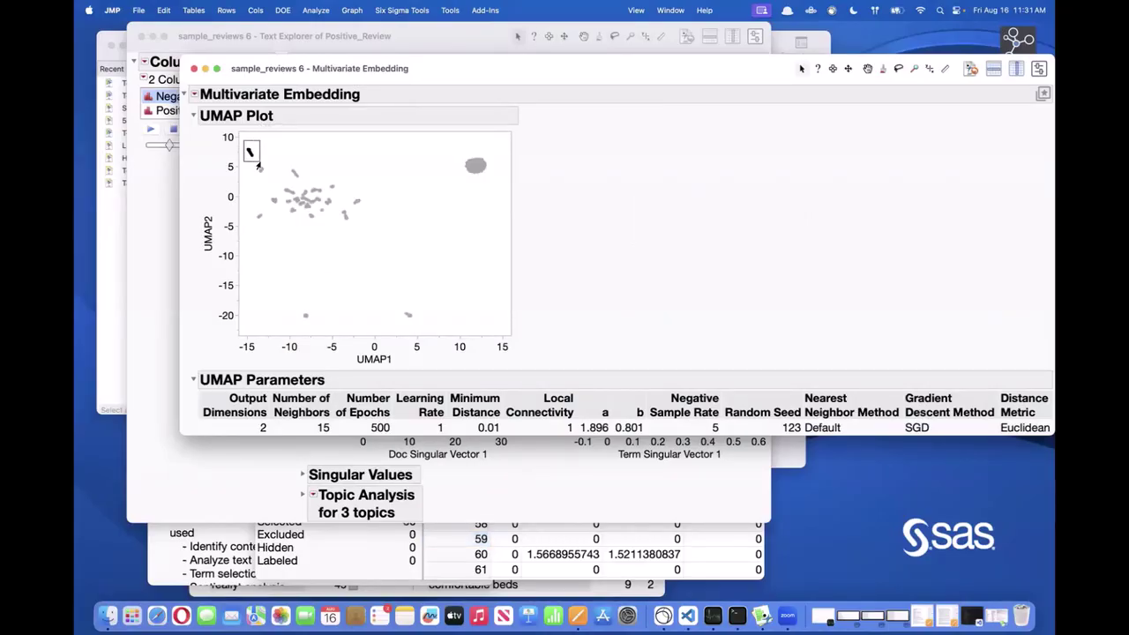
{"action": "left_click", "coordinate": [199, 10]}
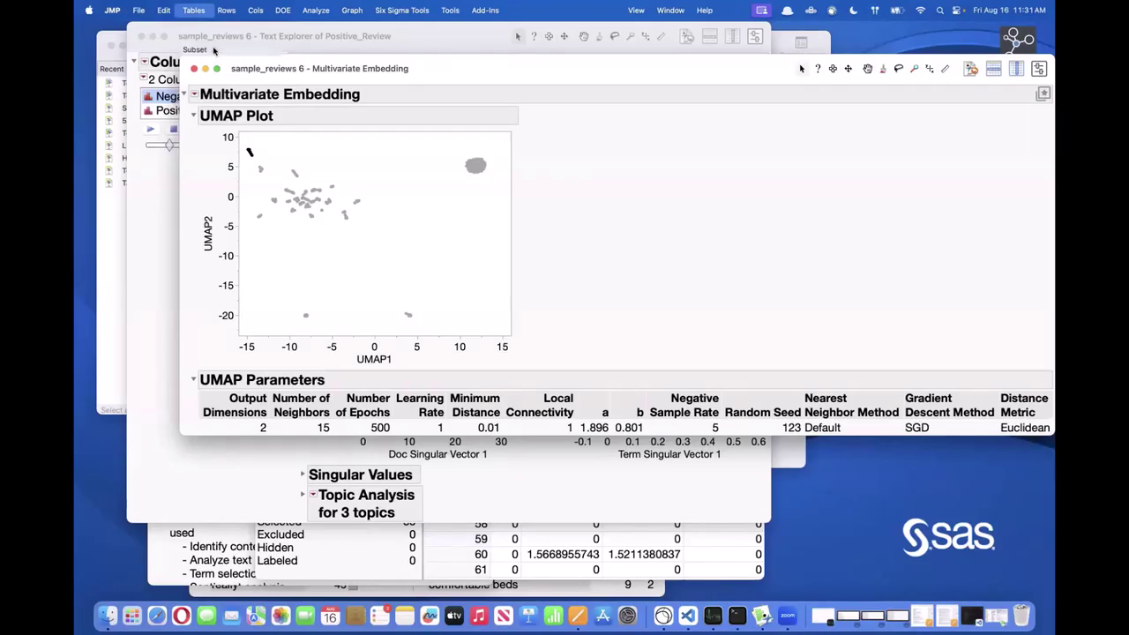
{"action": "scroll", "coordinate": [727, 302], "scroll_direction": "down", "scroll_amount": 5}
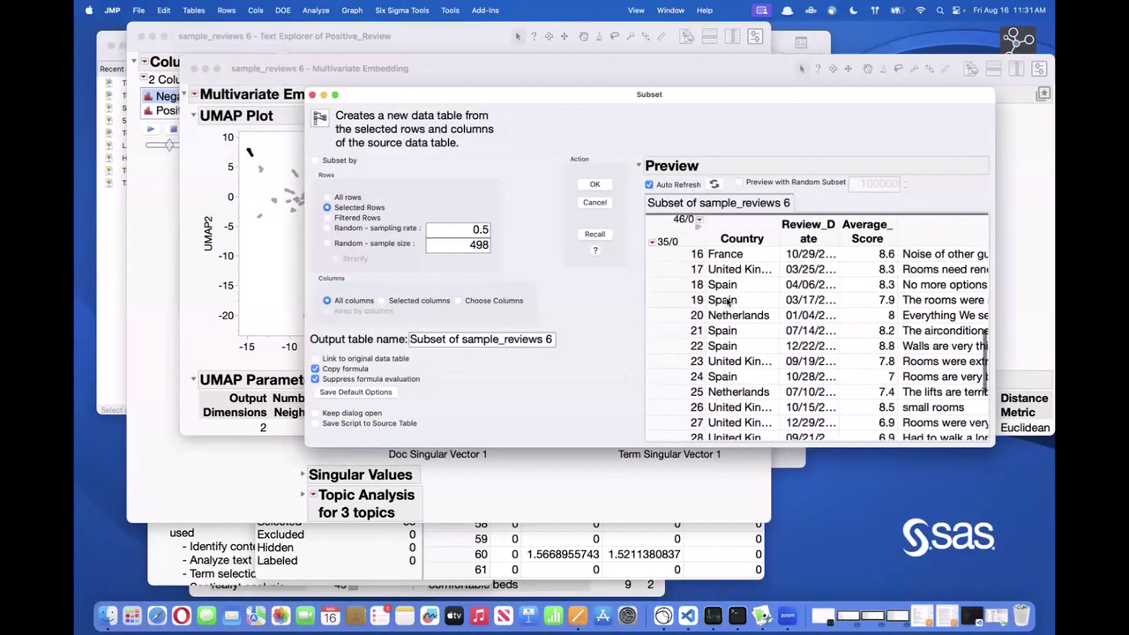
{"action": "scroll", "coordinate": [728, 302], "scroll_direction": "down", "scroll_amount": 1}
{"action": "scroll", "coordinate": [727, 302], "scroll_direction": "right", "scroll_amount": 10}
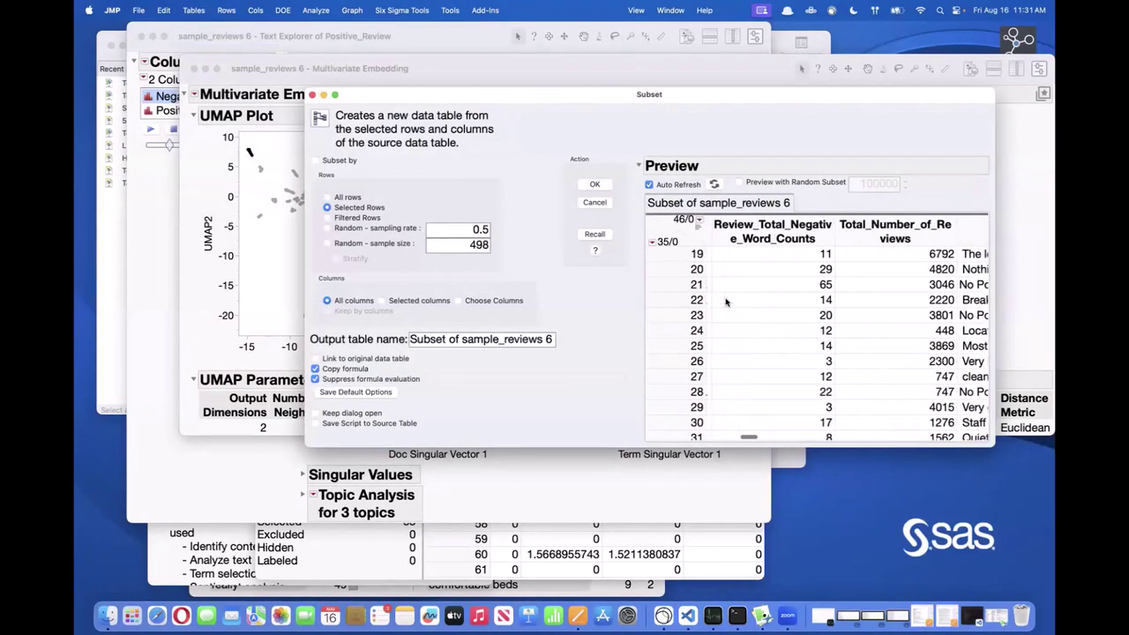
{"action": "scroll", "coordinate": [725, 302], "scroll_direction": "right", "scroll_amount": 6}
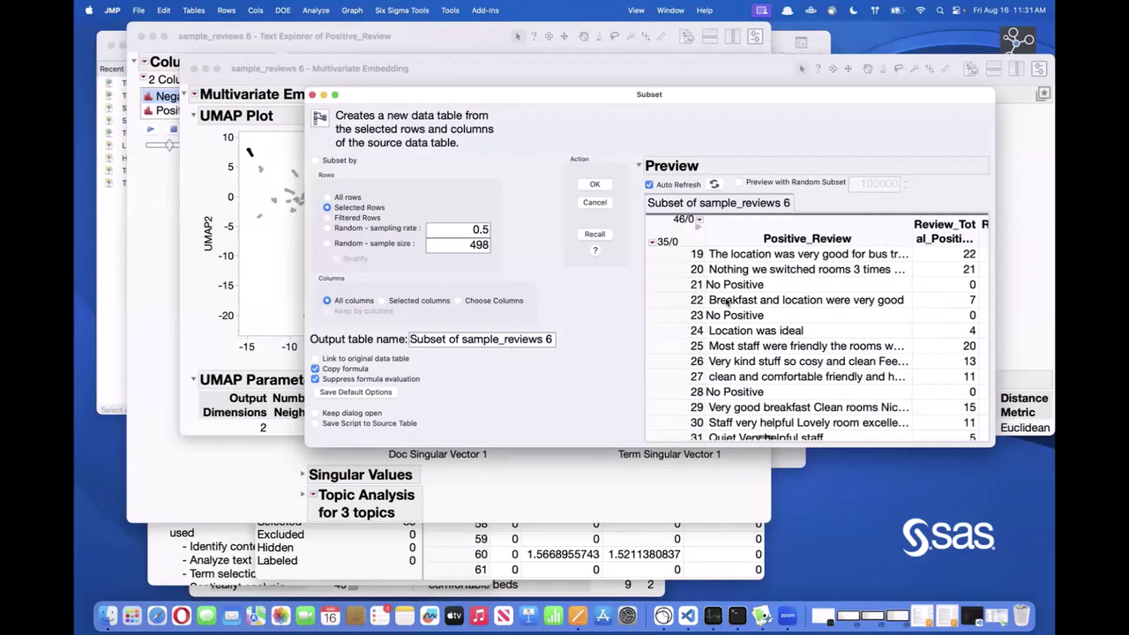
{"action": "left_click", "coordinate": [312, 94]}
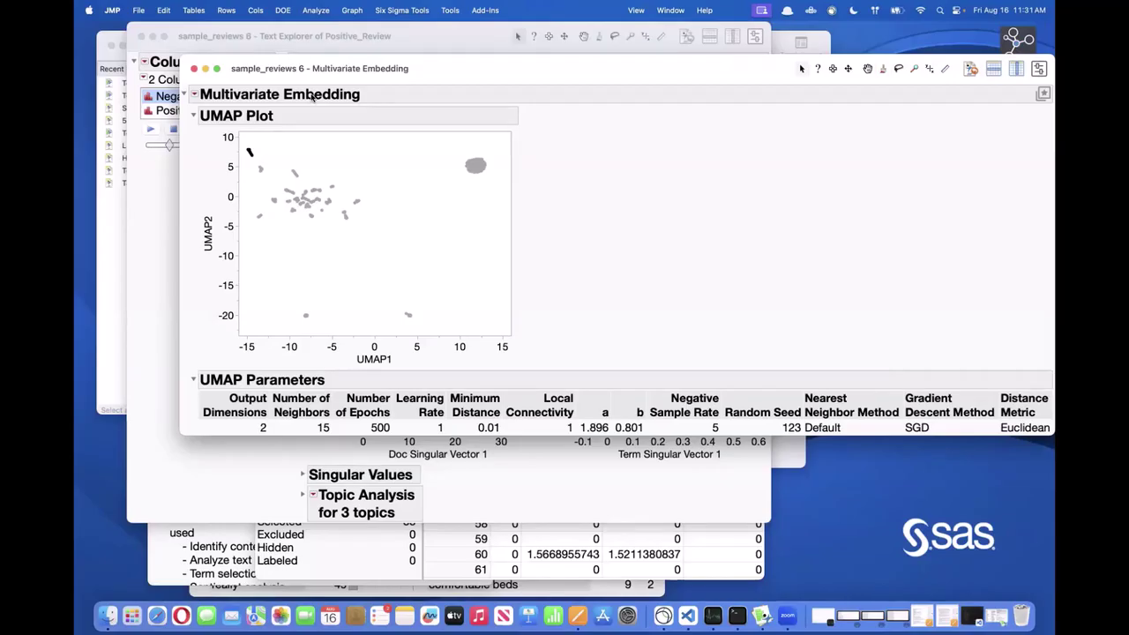
Step: Close the Multivariate Embedding report and run Predictor Screening with Average_Score as the response and the 25 grouped TF IDF columns as predictors
{"action": "left_click", "coordinate": [194, 69]}
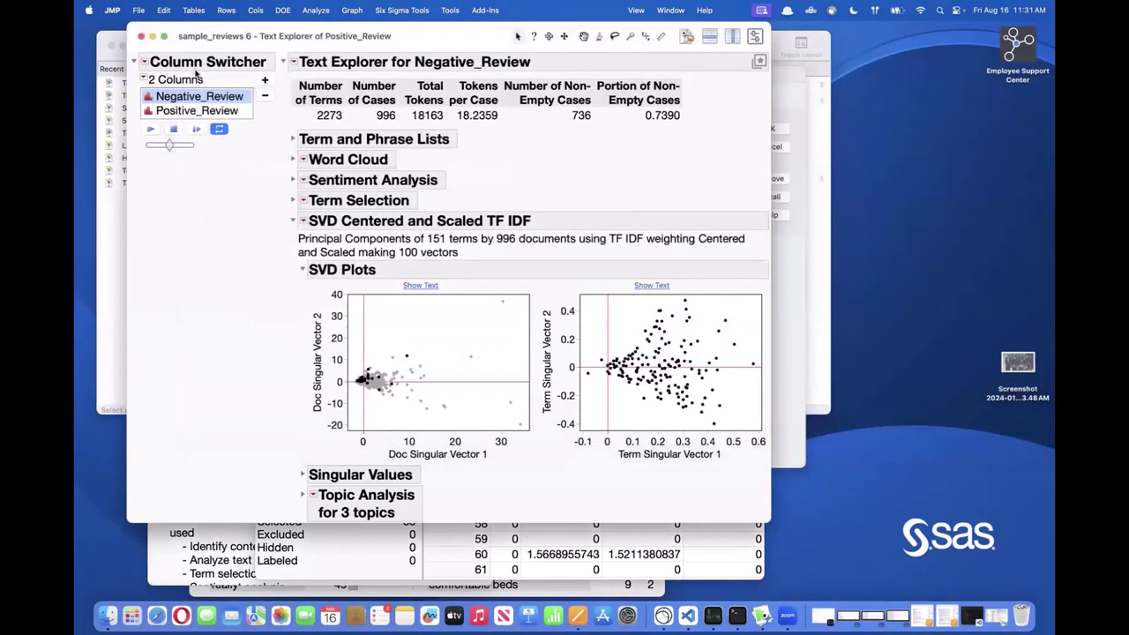
{"action": "left_click", "coordinate": [310, 11]}
{"action": "left_click", "coordinate": [310, 11]}
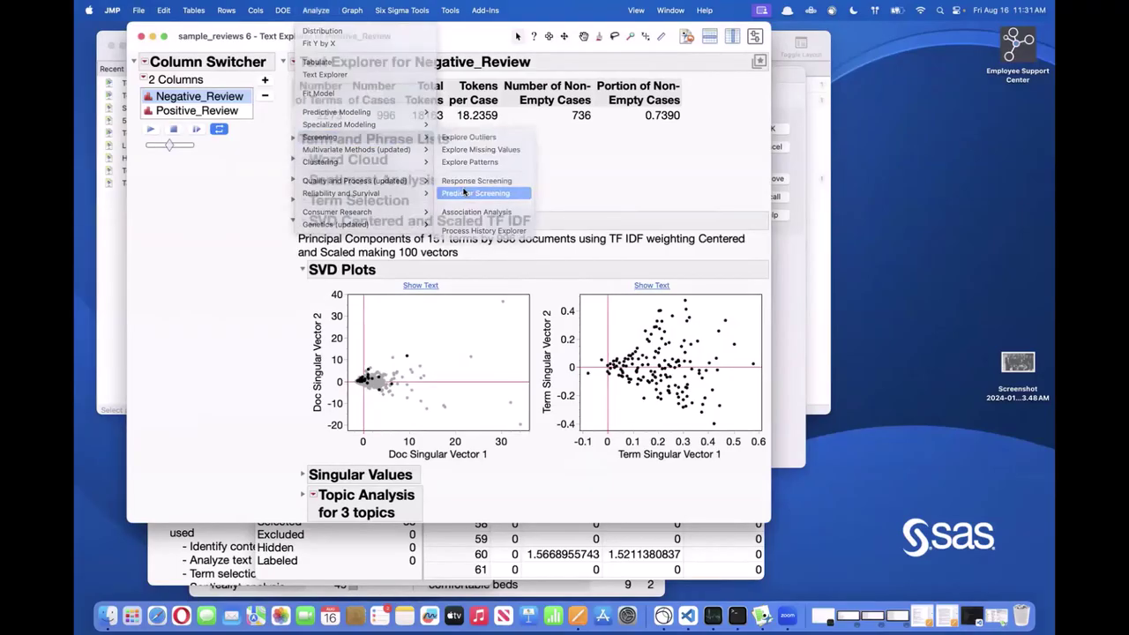
{"action": "left_click", "coordinate": [467, 192]}
{"action": "mouse_move", "coordinate": [572, 85]}
{"action": "left_mouse_down"}
{"action": "mouse_move", "coordinate": [624, 99]}
{"action": "mouse_move", "coordinate": [527, 82]}
{"action": "left_mouse_up"}
{"action": "left_click", "coordinate": [407, 155]}
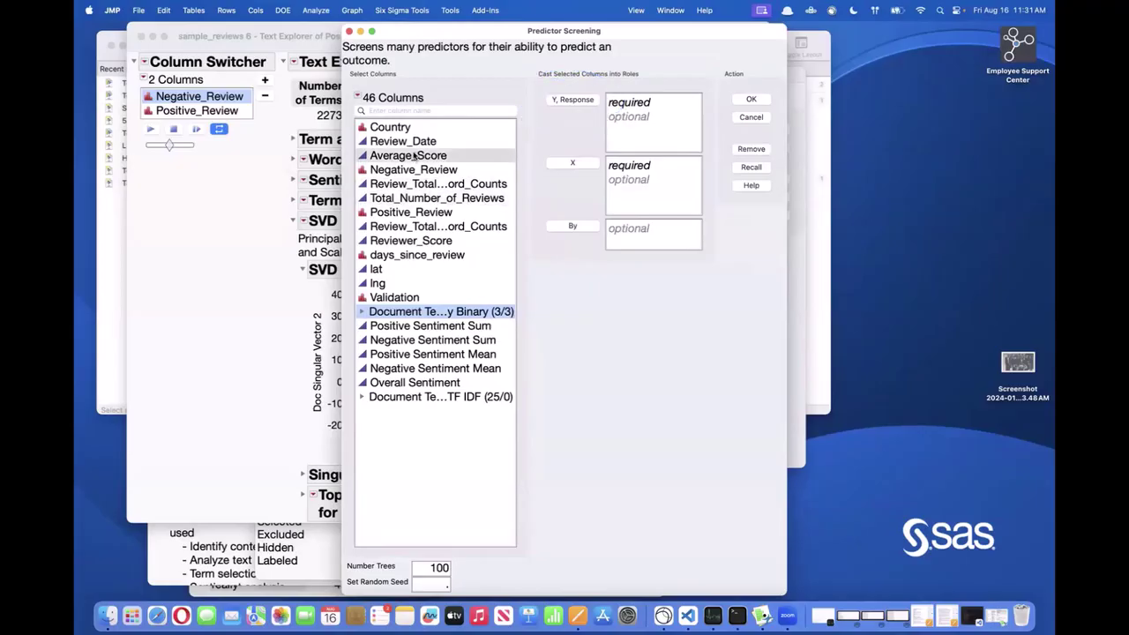
{"action": "left_click", "coordinate": [577, 100]}
{"action": "left_click", "coordinate": [472, 397]}
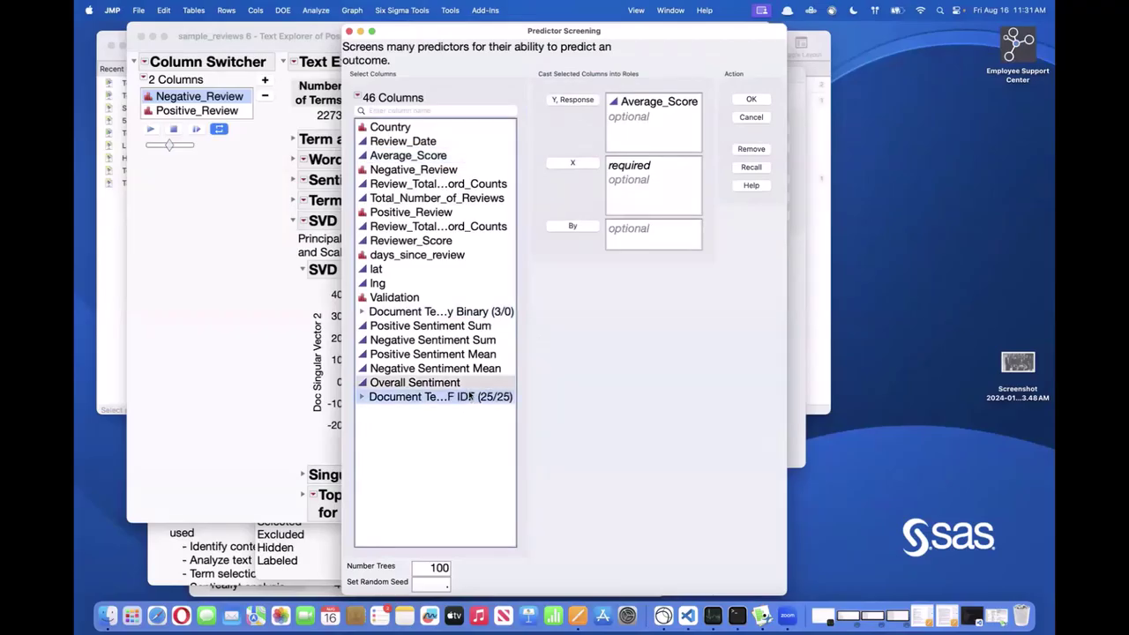
{"action": "left_click", "coordinate": [571, 163]}
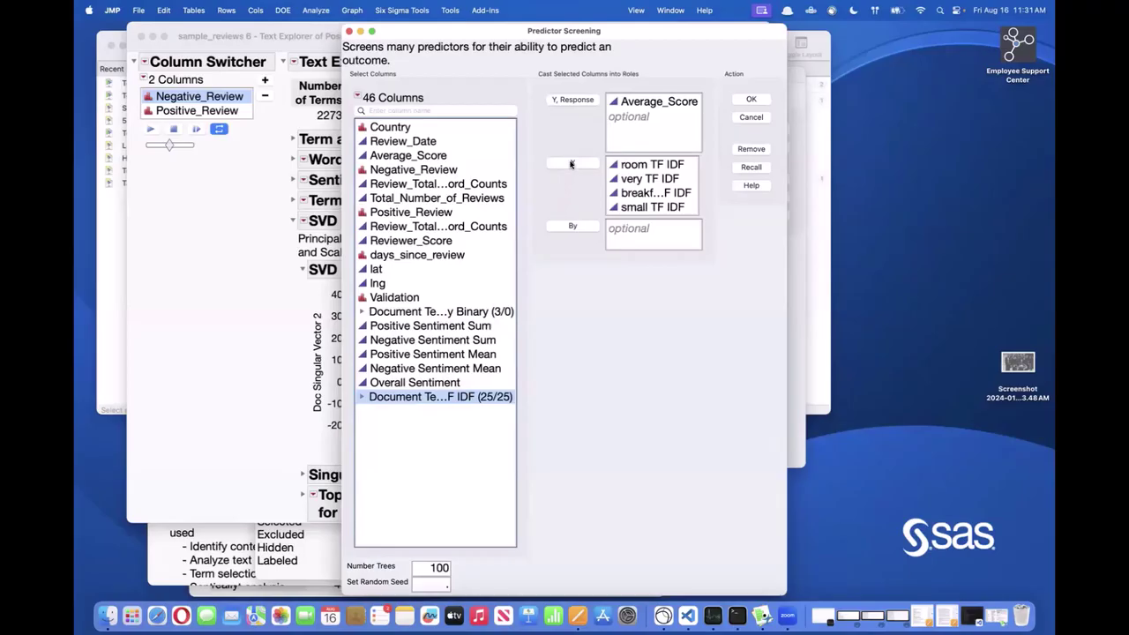
{"action": "left_click", "coordinate": [746, 102]}
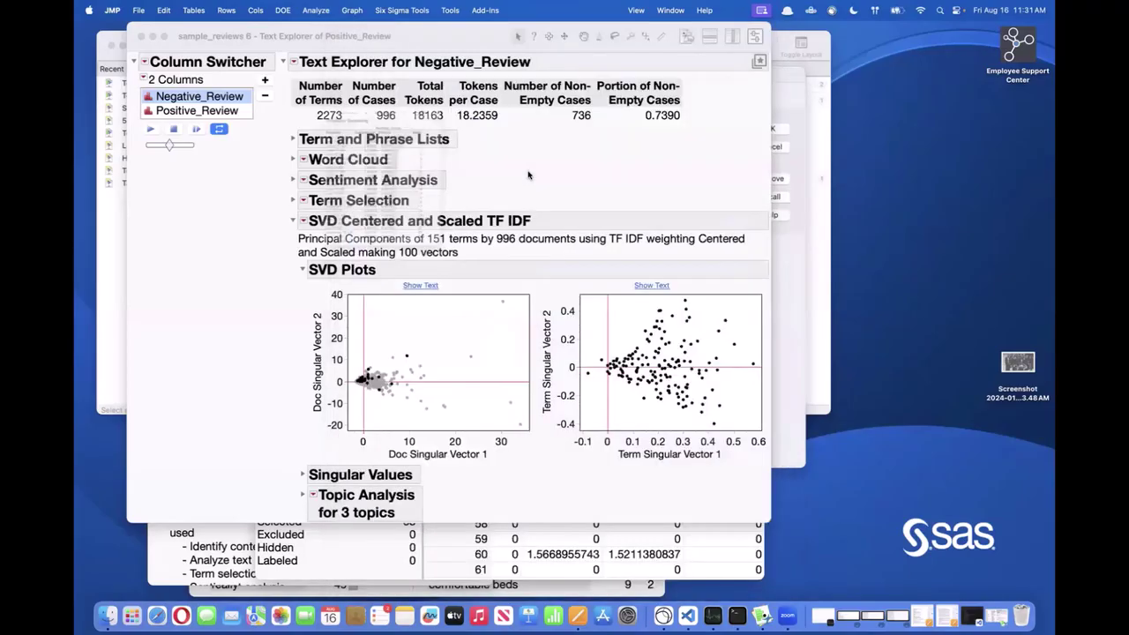
{"action": "mouse_move", "coordinate": [343, 186]}
{"action": "left_mouse_down"}
{"action": "mouse_move", "coordinate": [333, 190]}
{"action": "mouse_move", "coordinate": [362, 186]}
{"action": "mouse_move", "coordinate": [324, 221]}
{"action": "mouse_move", "coordinate": [351, 201]}
{"action": "mouse_move", "coordinate": [353, 252]}
{"action": "mouse_move", "coordinate": [370, 237]}
{"action": "mouse_move", "coordinate": [333, 201]}
{"action": "mouse_move", "coordinate": [332, 231]}
{"action": "mouse_move", "coordinate": [327, 222]}
{"action": "left_mouse_up"}
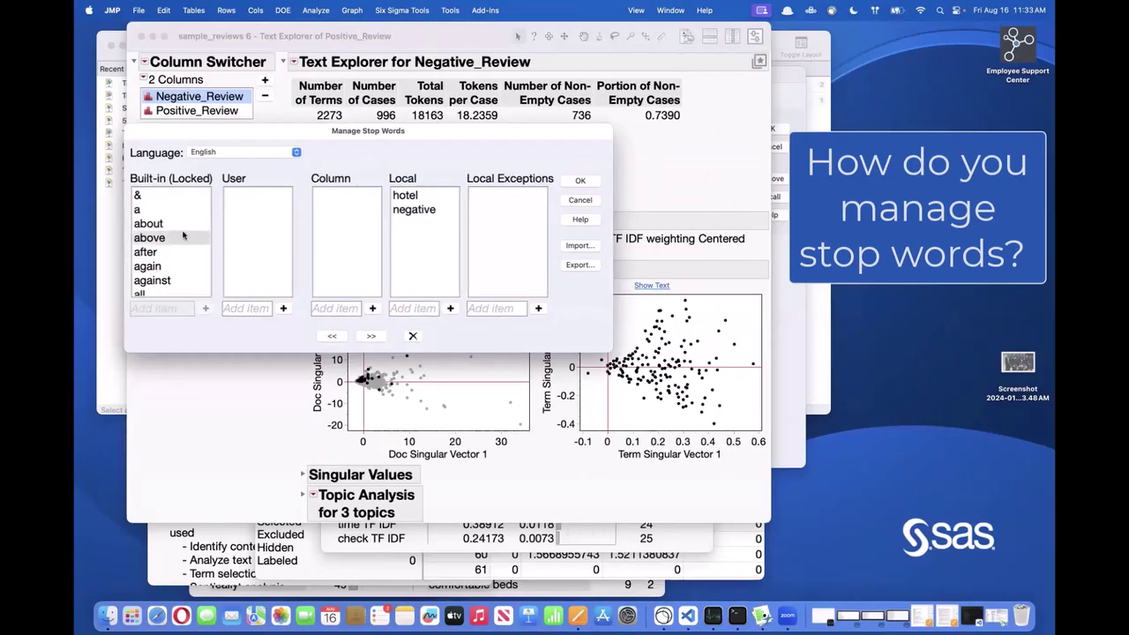
Step: Look through the built-in English stop words and add "room" to the User stop word list
{"action": "scroll", "coordinate": [181, 240], "scroll_direction": "down", "scroll_amount": 3}
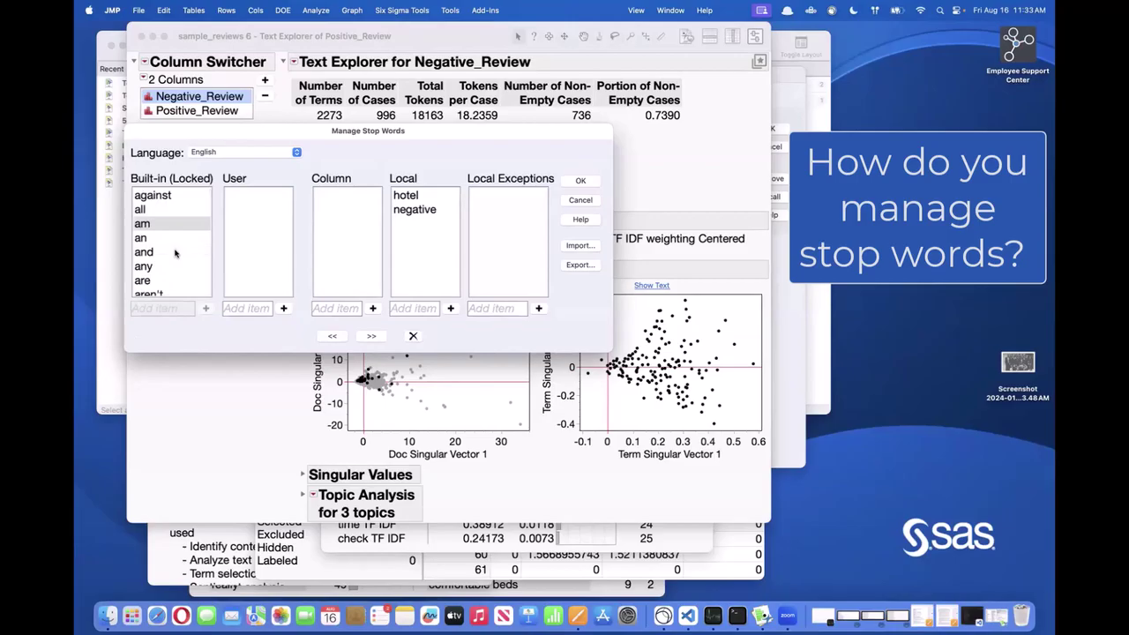
{"action": "scroll", "coordinate": [174, 253], "scroll_direction": "down", "scroll_amount": 1}
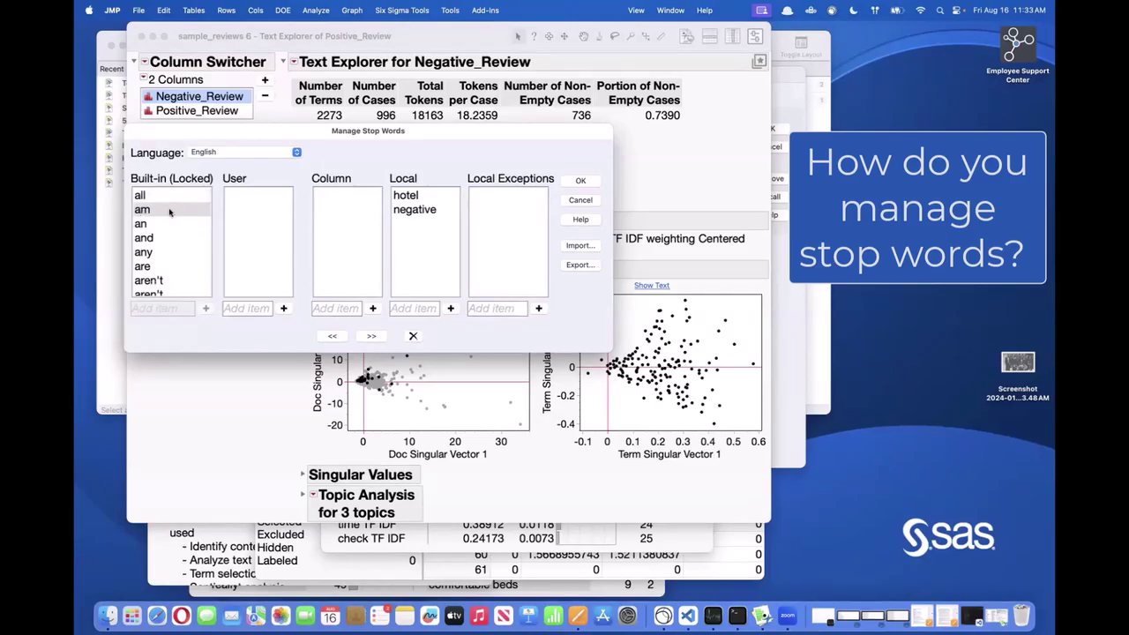
{"action": "scroll", "coordinate": [163, 231], "scroll_direction": "down", "scroll_amount": 3}
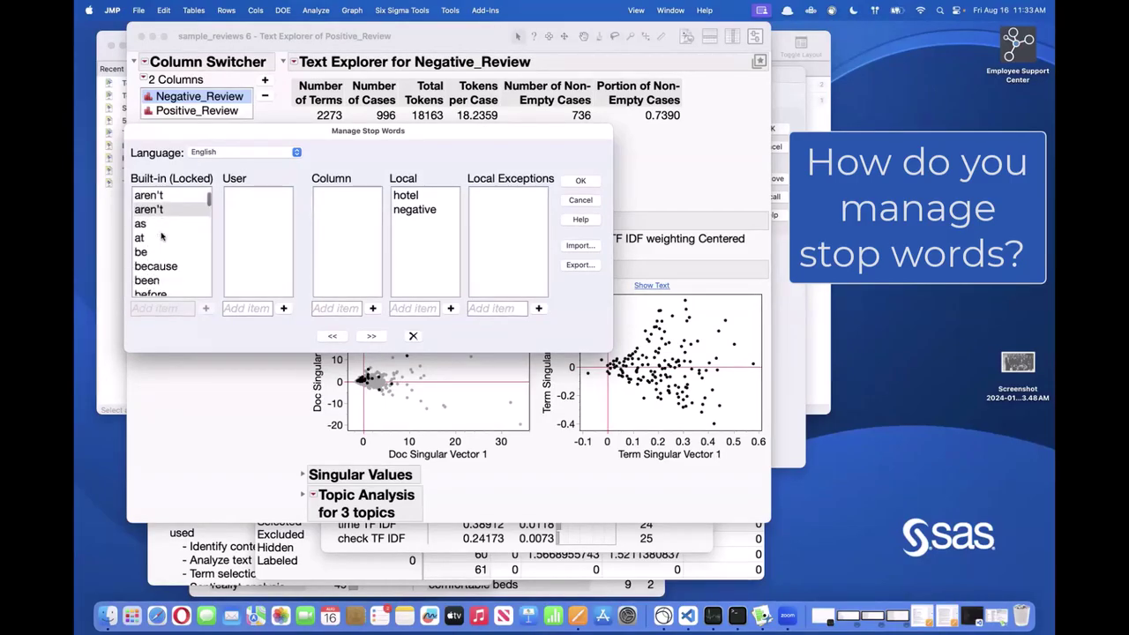
{"action": "scroll", "coordinate": [161, 235], "scroll_direction": "up", "scroll_amount": 2}
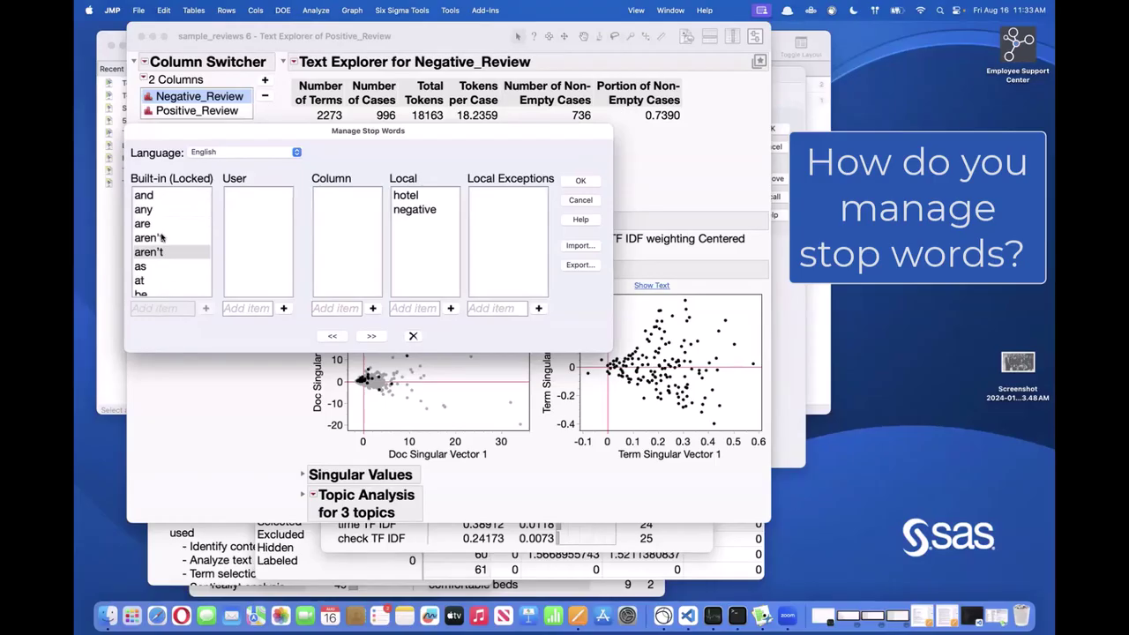
{"action": "left_click", "coordinate": [248, 310]}
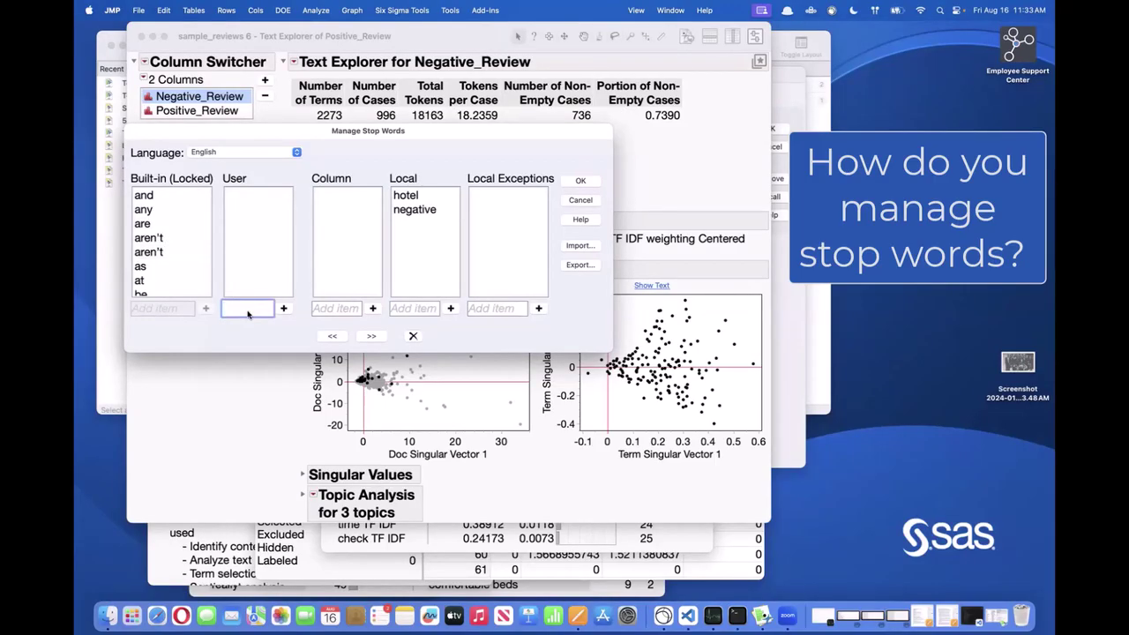
{"action": "type", "text": "room"}
{"action": "left_click", "coordinate": [282, 309]}
{"action": "left_click", "coordinate": [351, 154]}
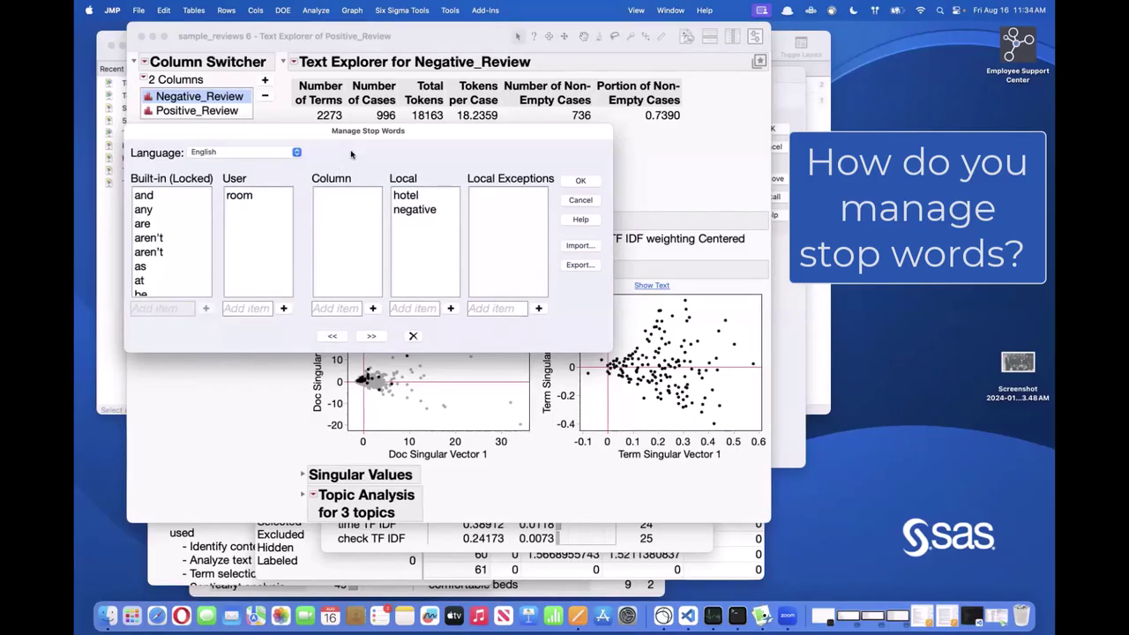